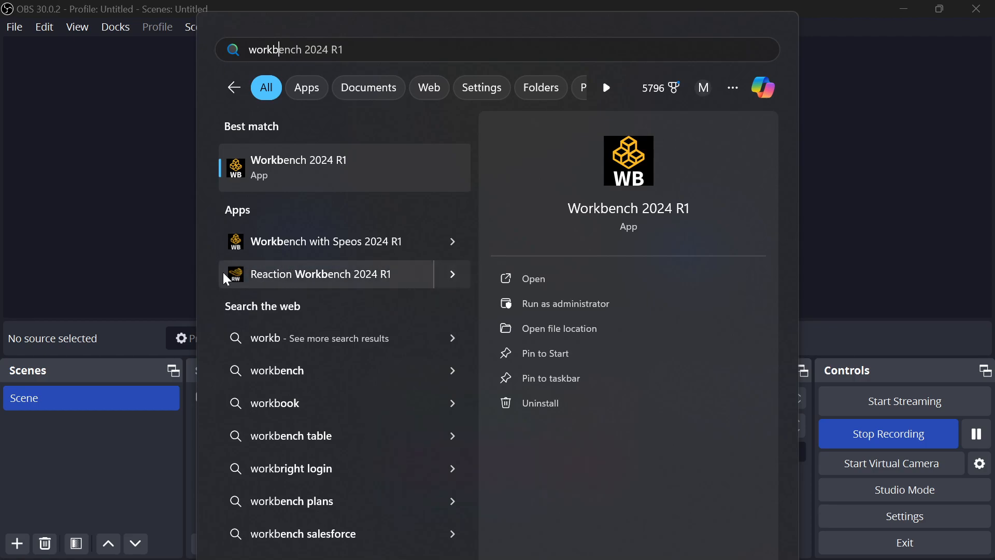
Launch Workbench 2024 R1 and maximize its window
click(325, 166)
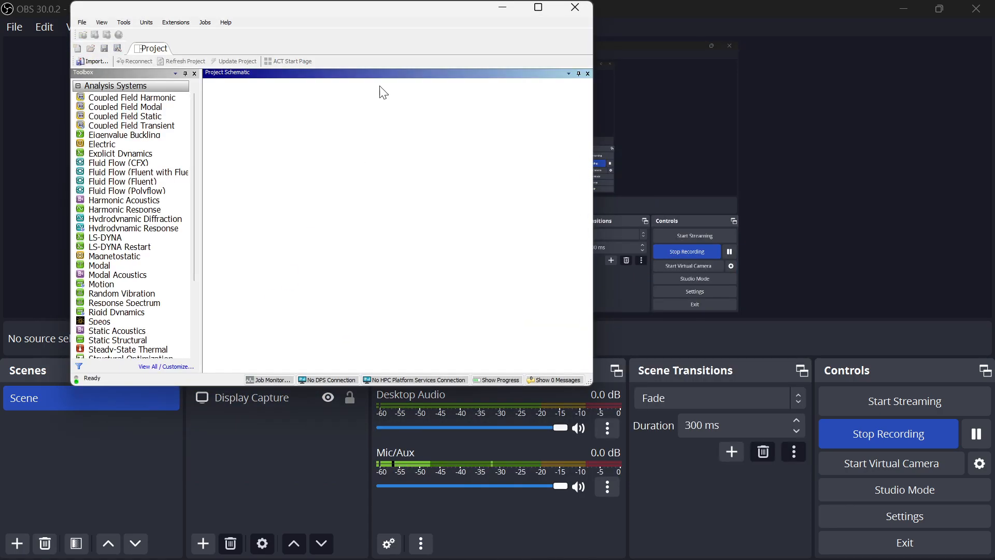
double_click(442, 10)
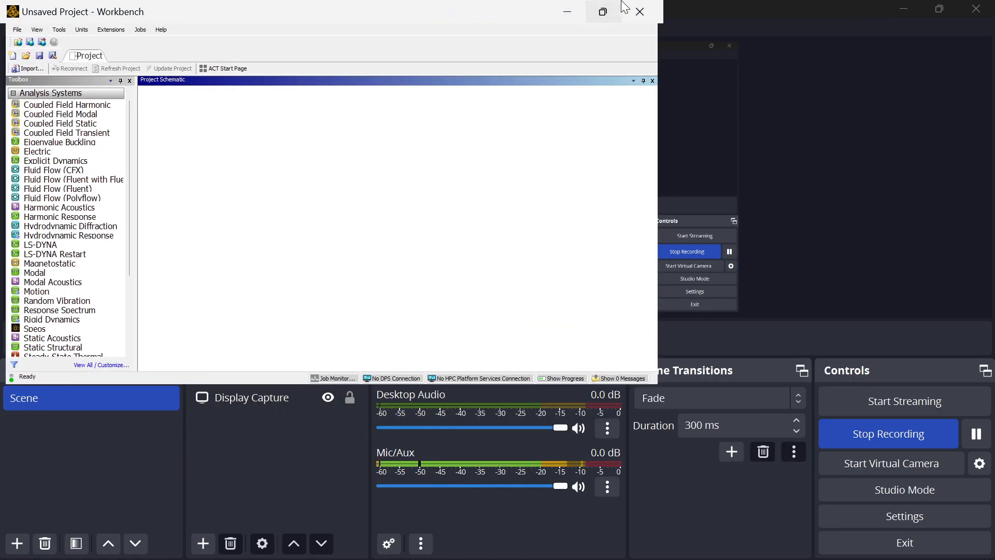
click(603, 11)
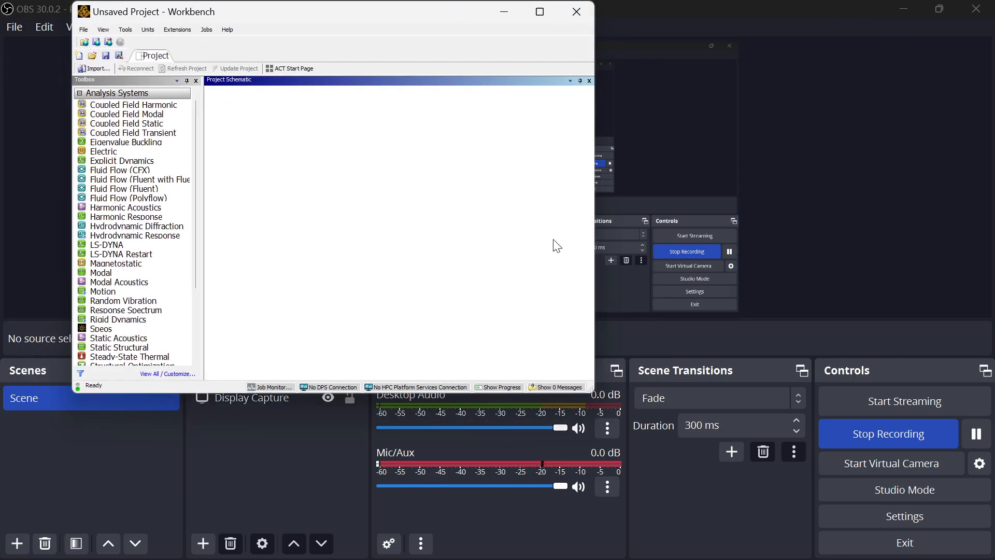
drag(400, 15, 585, 5)
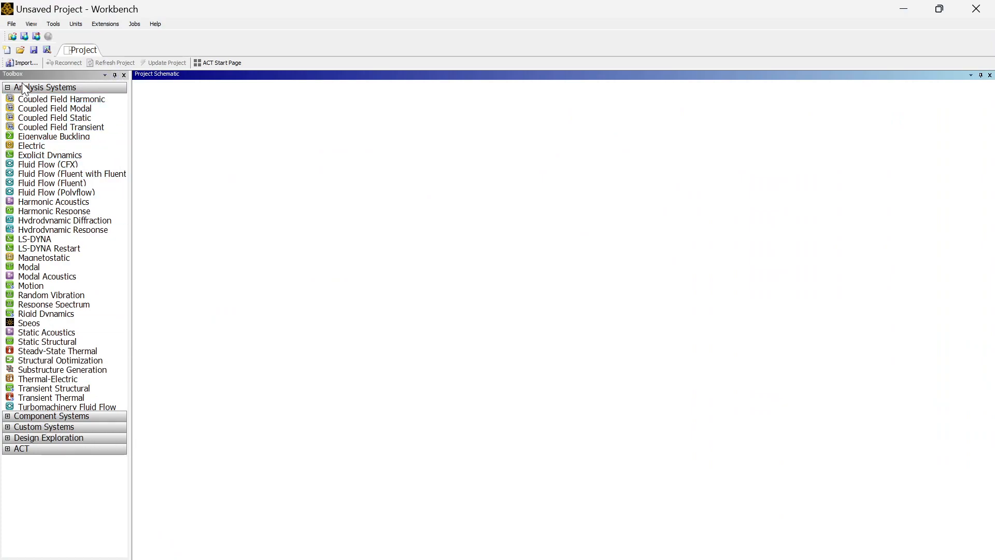
Expand the Component Systems group and add a Fluid Flow (Fluent) analysis system to the project schematic
click(36, 418)
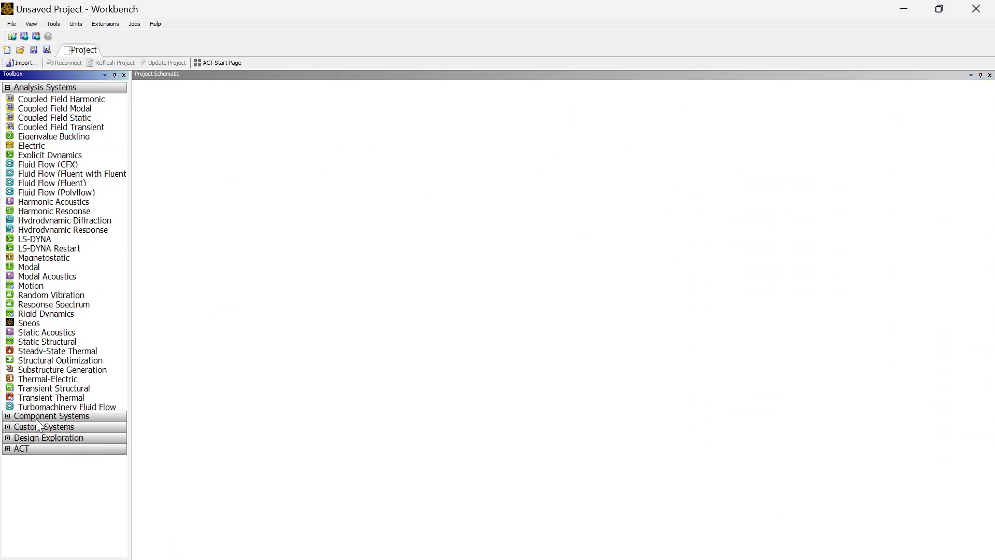
click(8, 417)
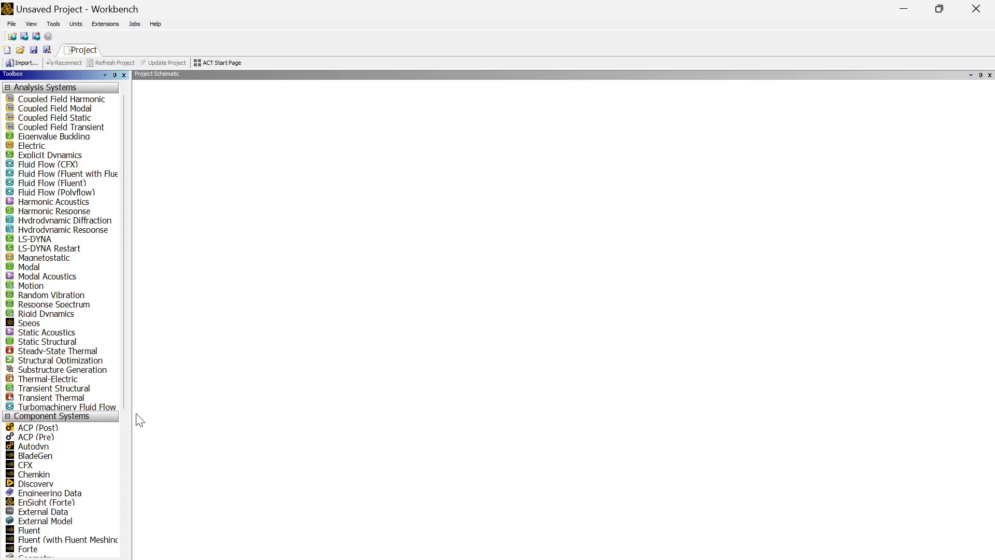
scroll(31, 415, down, 7)
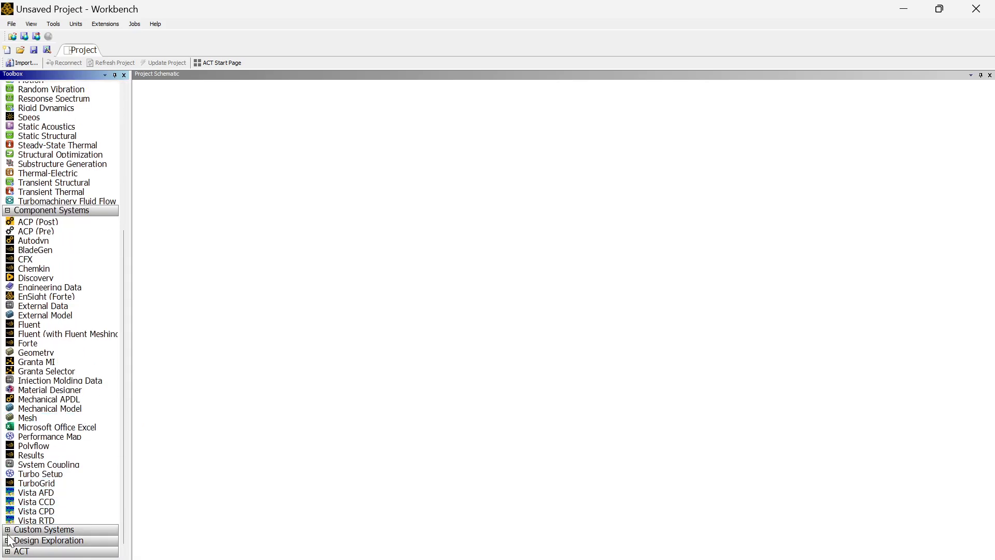
scroll(52, 399, up, 7)
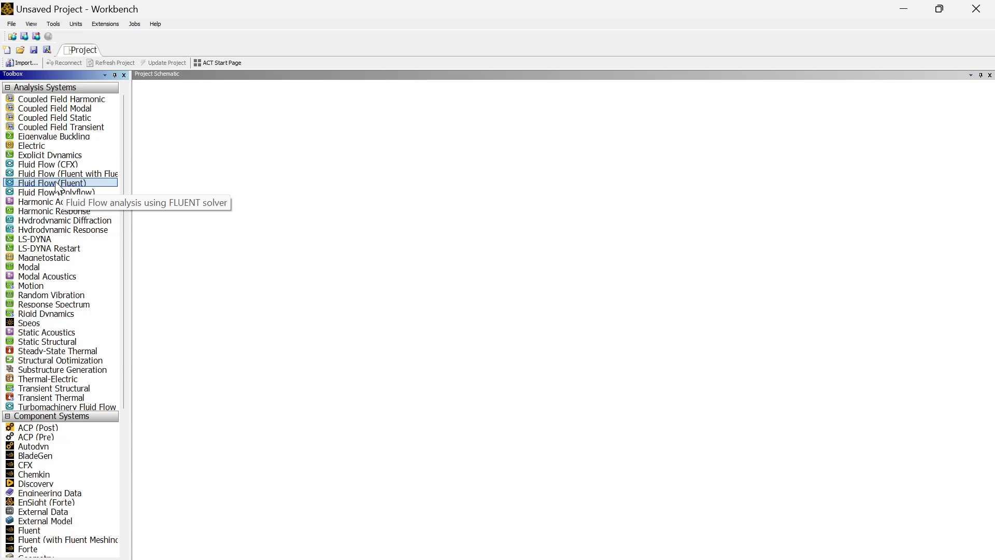
drag(57, 187, 57, 188)
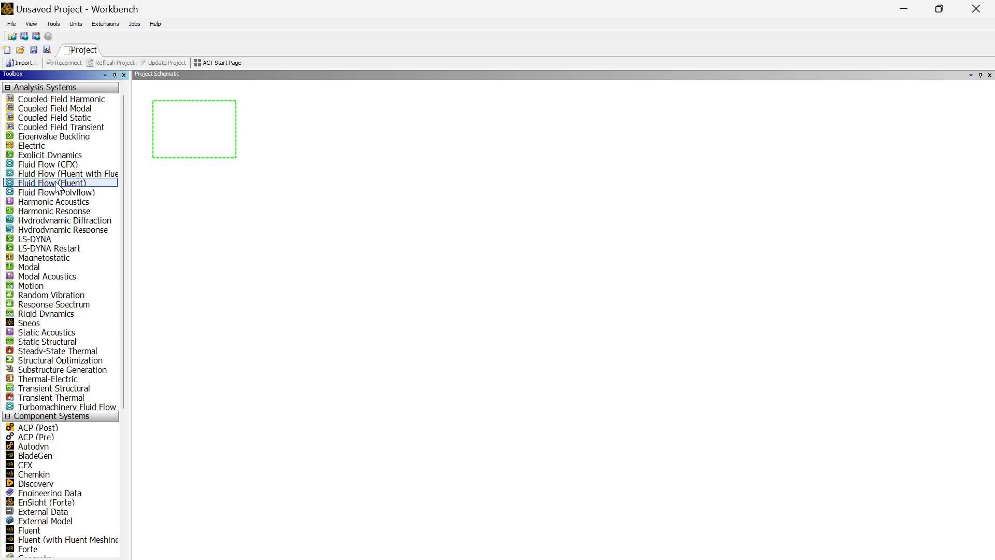
drag(56, 182, 195, 104)
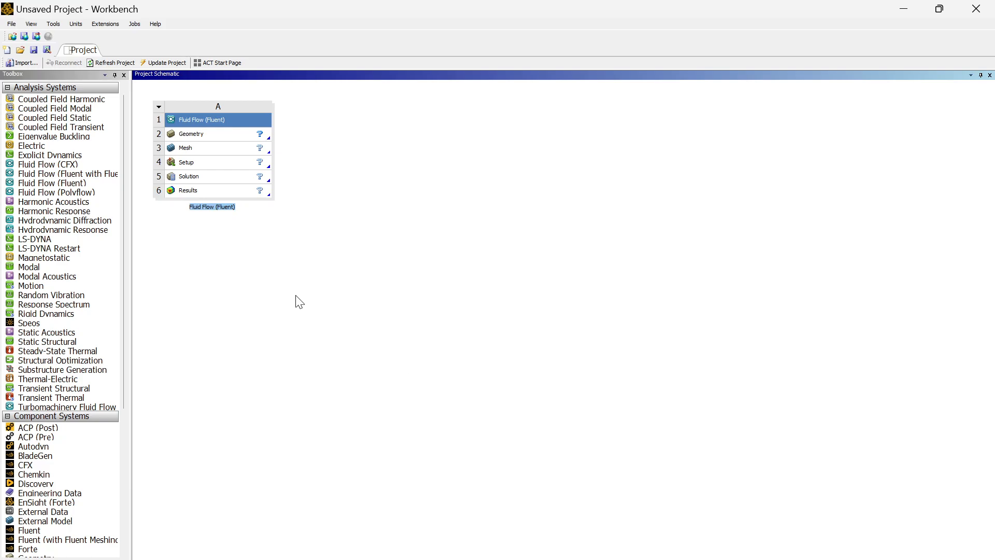
Create a new DesignModeler geometry for the Fluid Flow (Fluent) system, allowing Mechanical 2024 R1 network access and dismissing the Ansys Discovery promotion
click(218, 136)
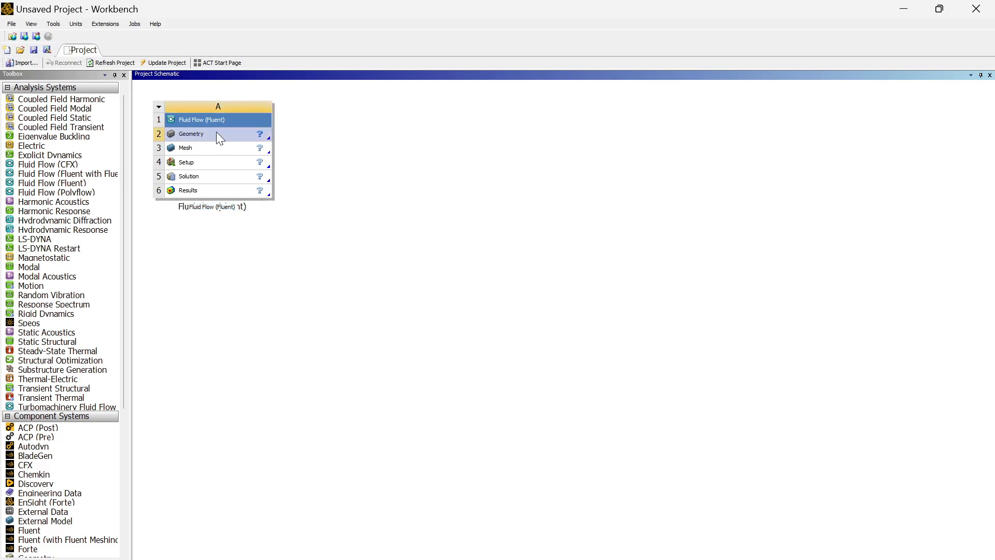
right_click(217, 134)
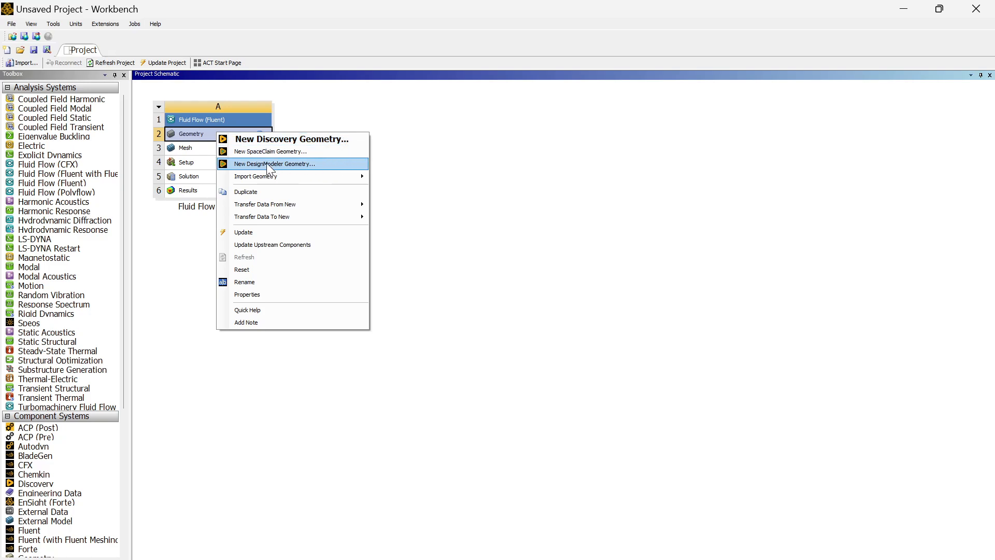
click(285, 164)
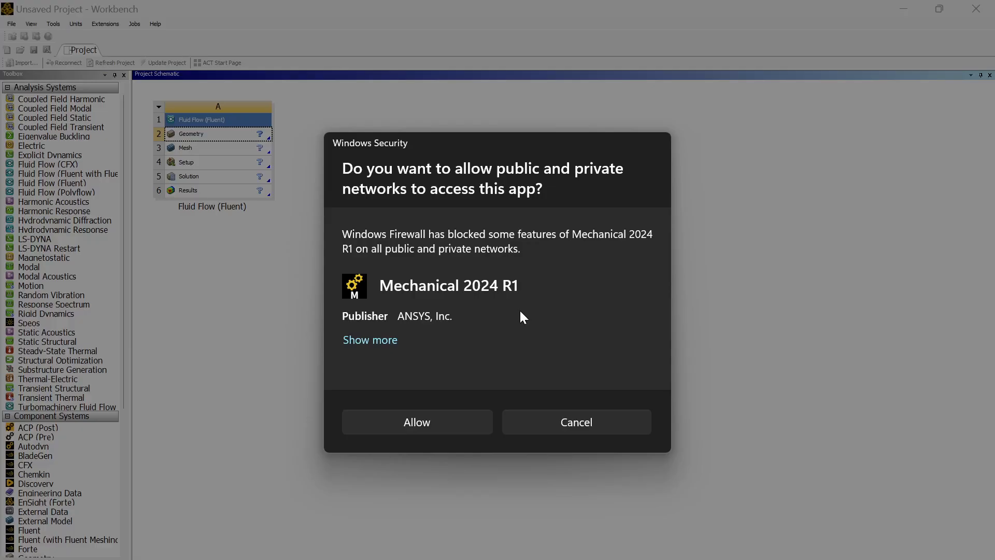
click(412, 420)
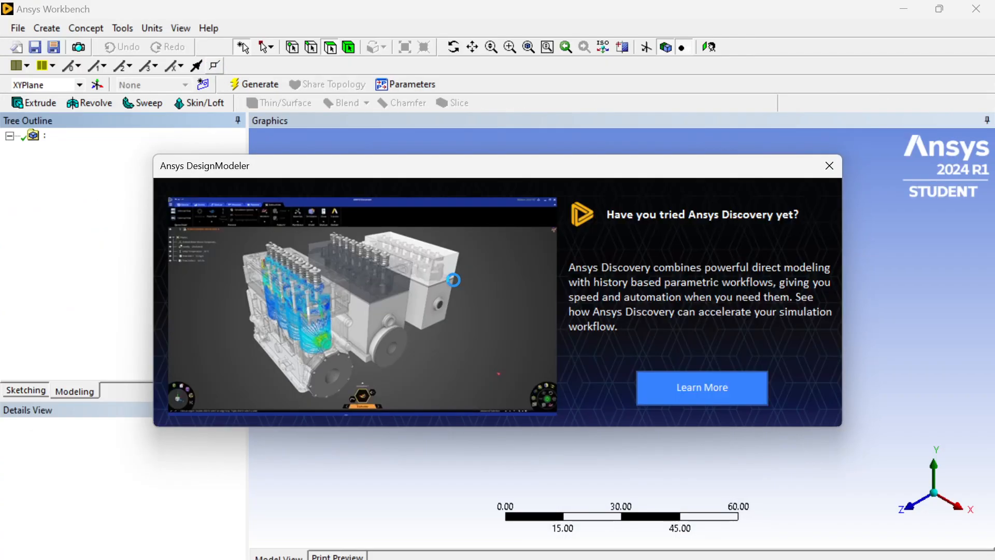
click(830, 166)
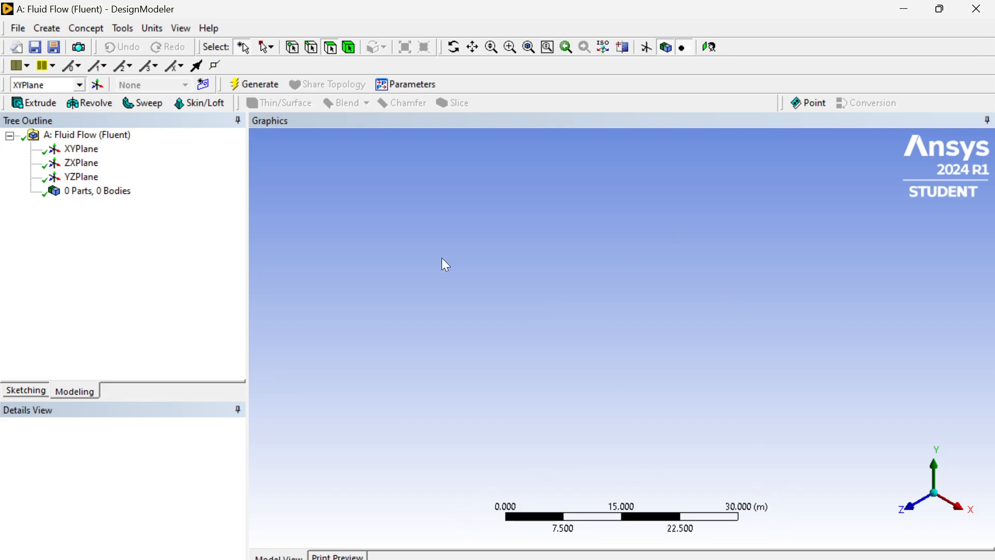
Sketch a rectangle about 1.49 m by 0.06 m on the XYPlane, viewed face-on, with its lower edge on the X axis
scroll(627, 362, up, 10)
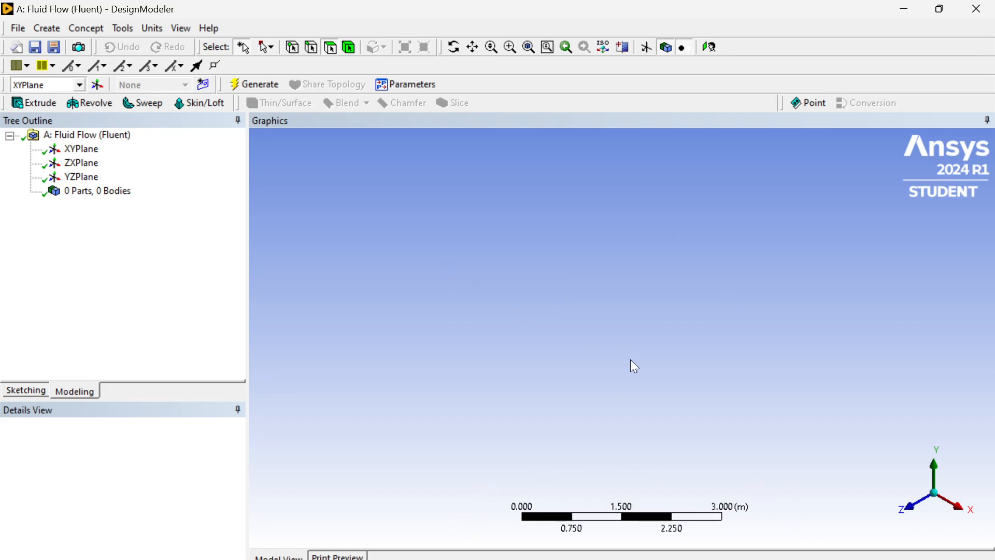
scroll(631, 359, up, 1)
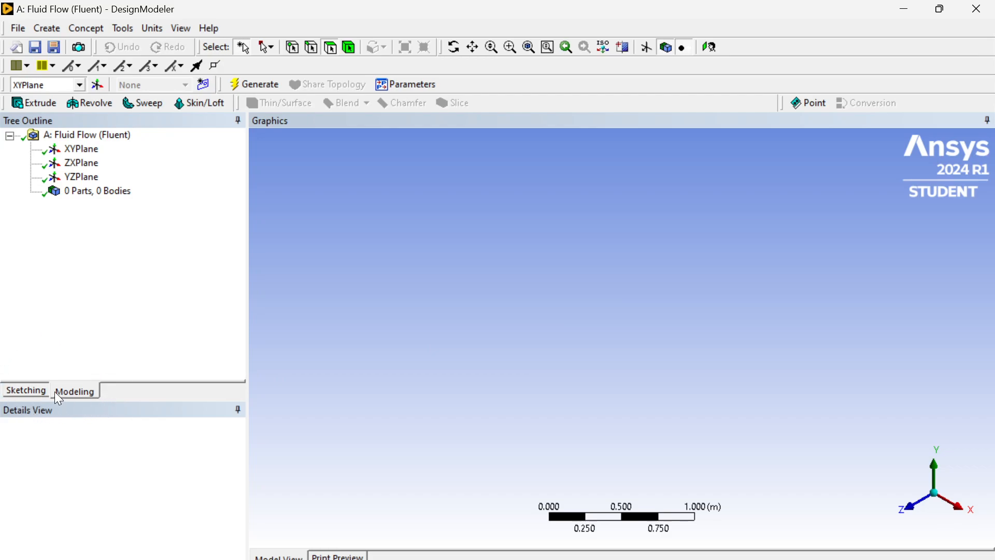
click(30, 394)
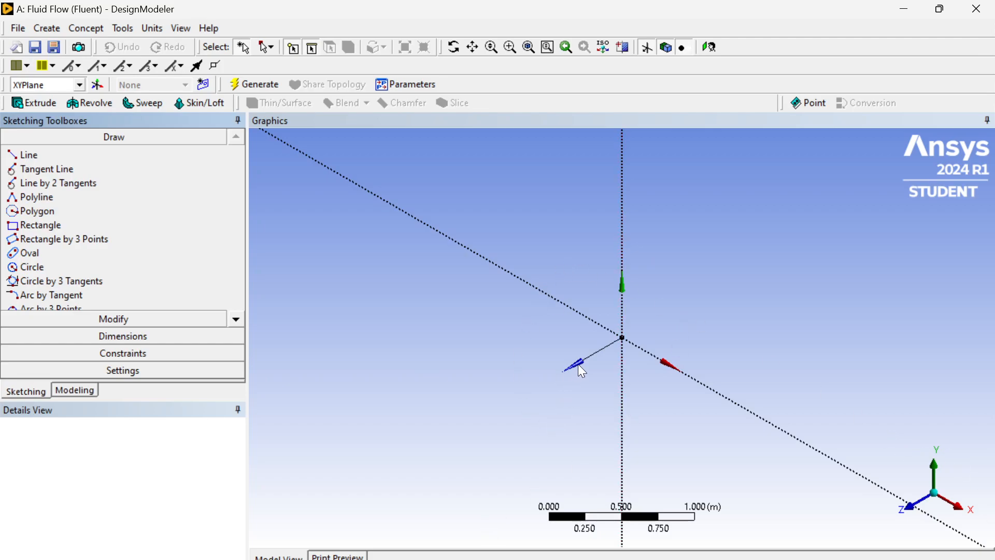
click(916, 511)
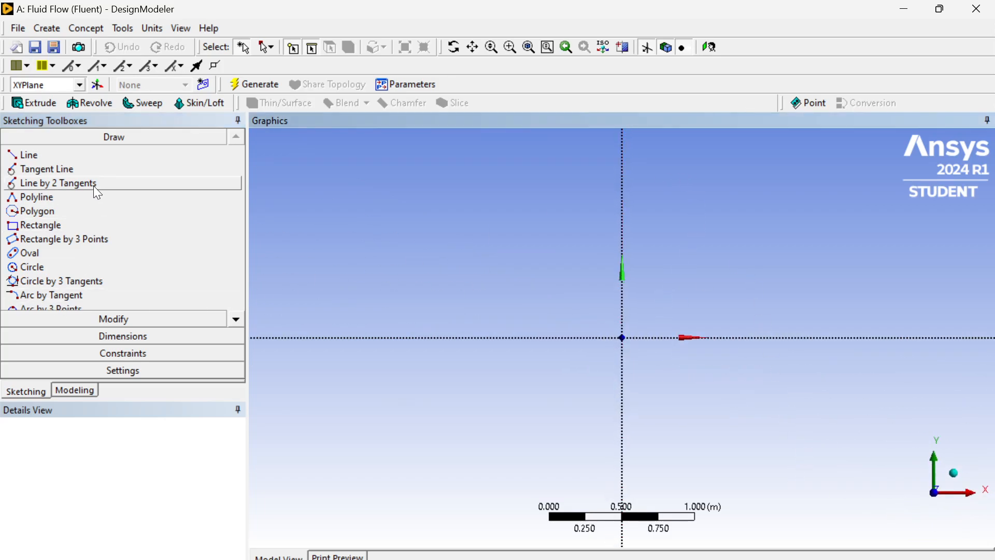
click(63, 225)
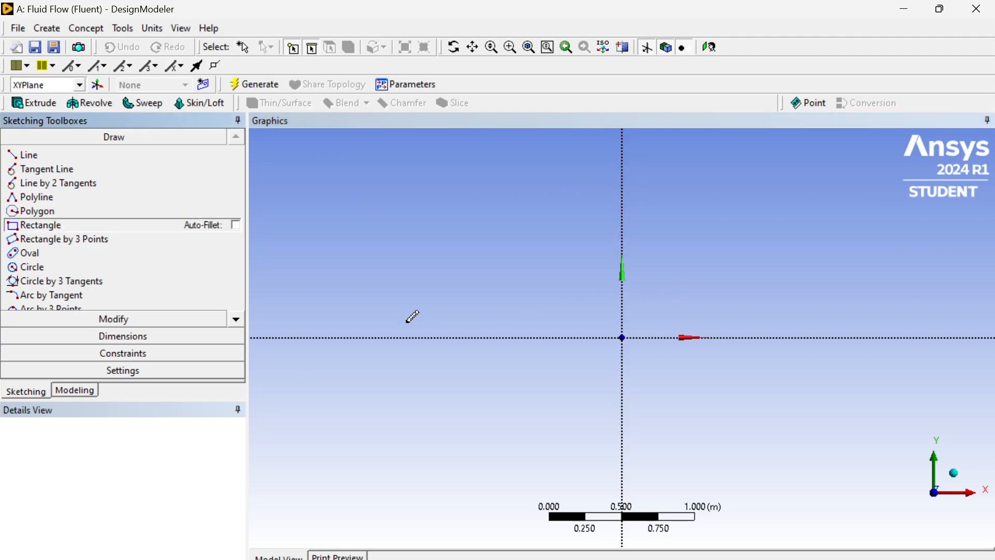
click(497, 337)
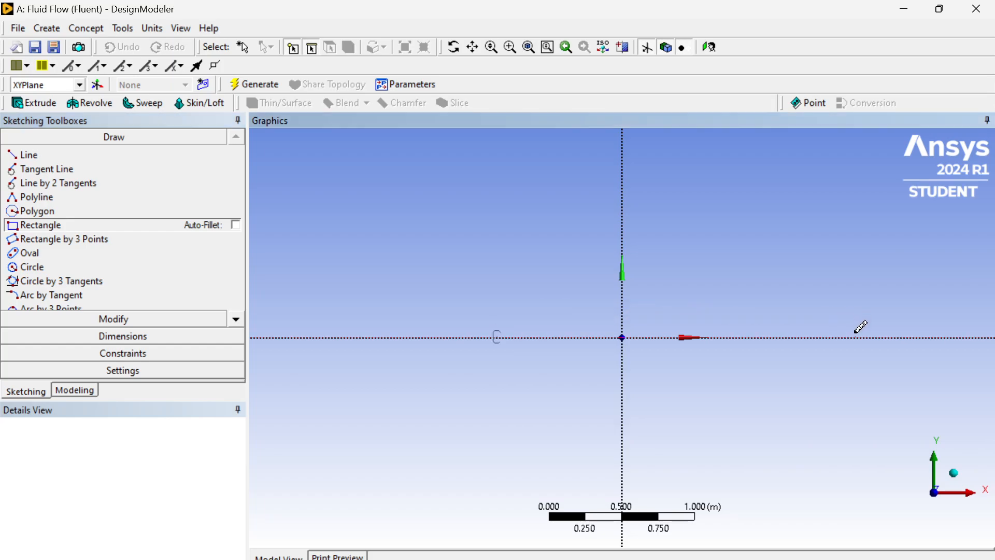
click(714, 329)
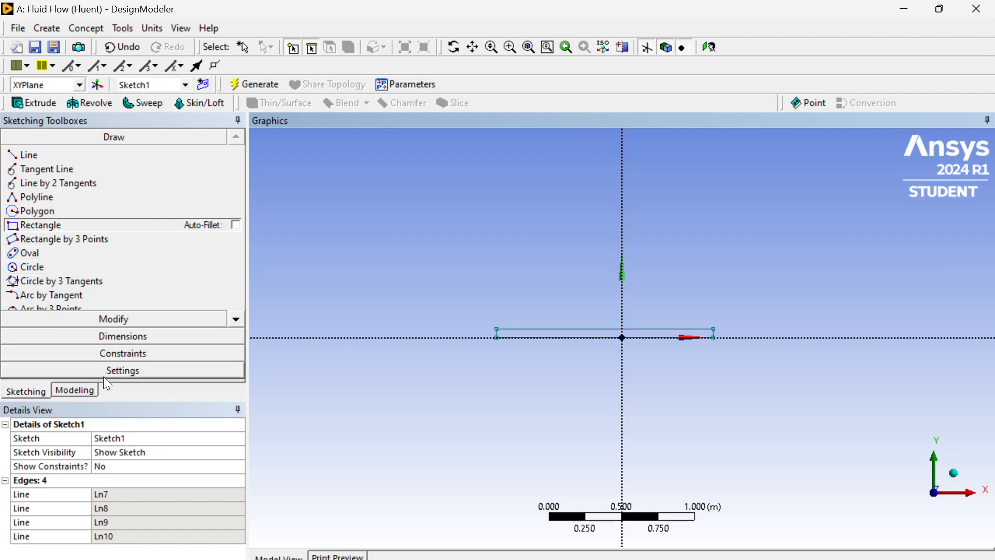
Add a vertical dimension between the rectangle's upper and lower edges, placed beside its left end
click(127, 338)
click(60, 217)
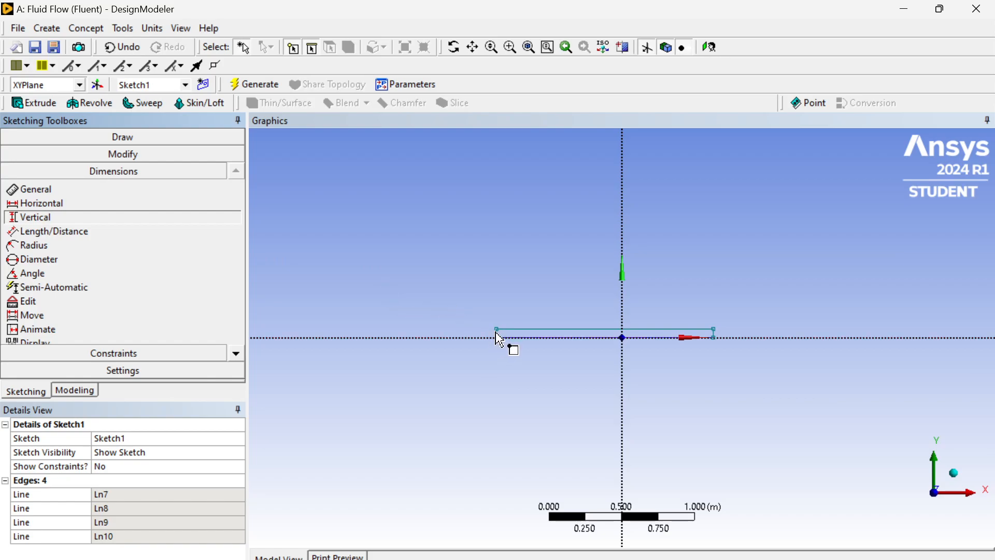
scroll(506, 342, up, 3)
scroll(348, 328, up, 2)
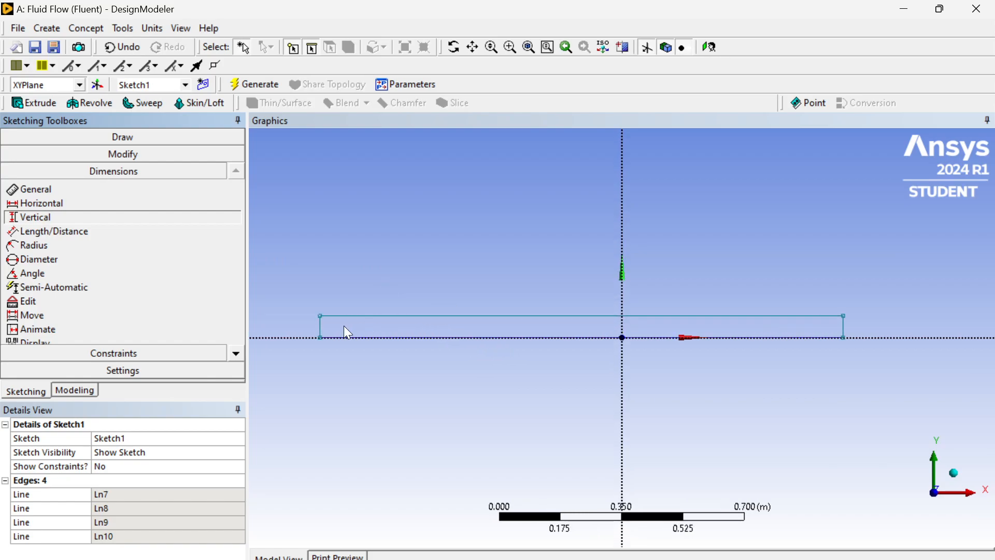
click(321, 329)
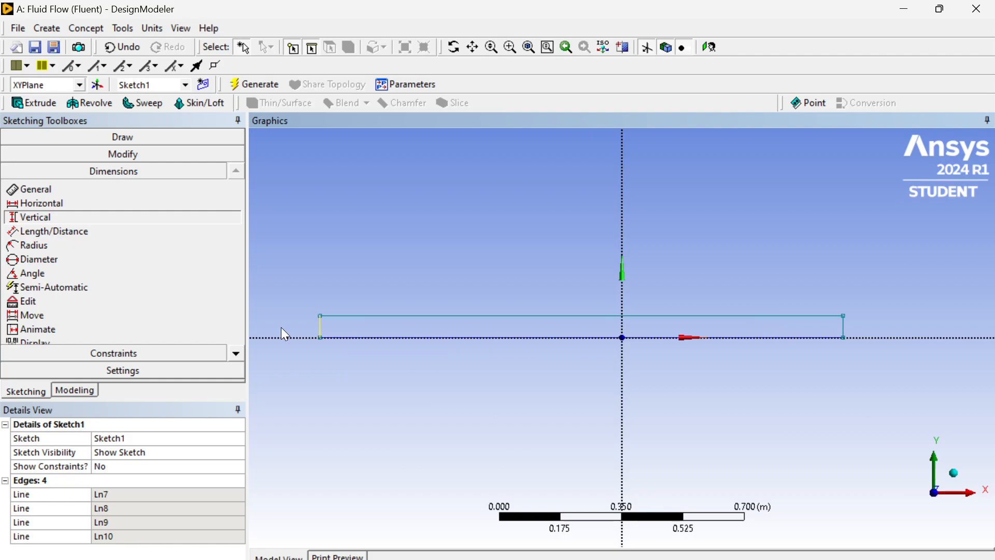
click(845, 326)
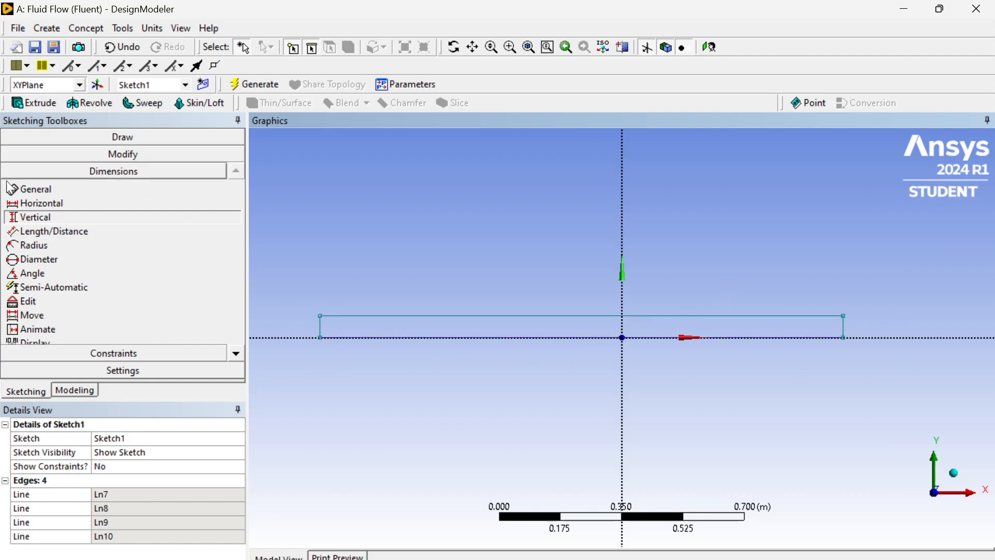
click(388, 312)
click(388, 338)
click(289, 322)
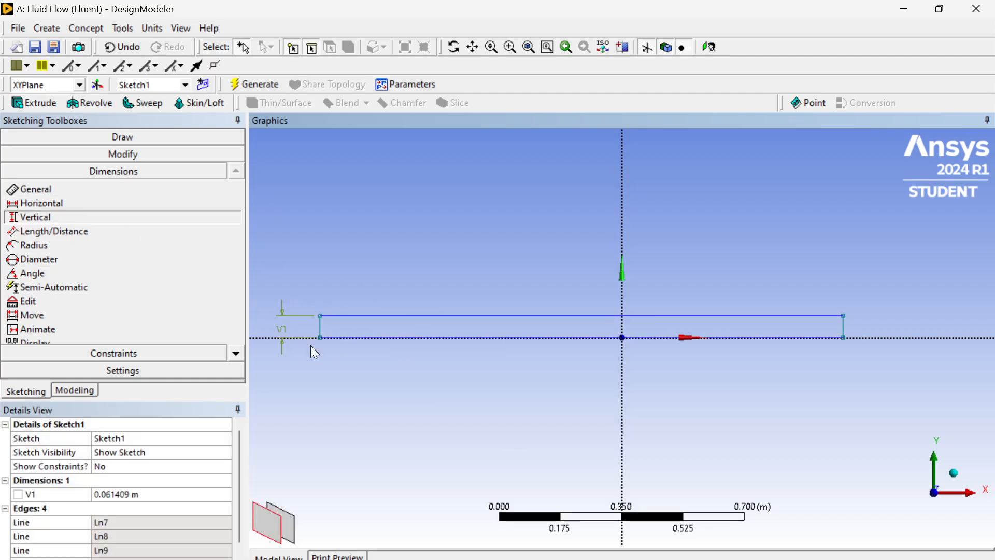
Add a horizontal dimension between the rectangle's two short sides, placed above it
click(95, 203)
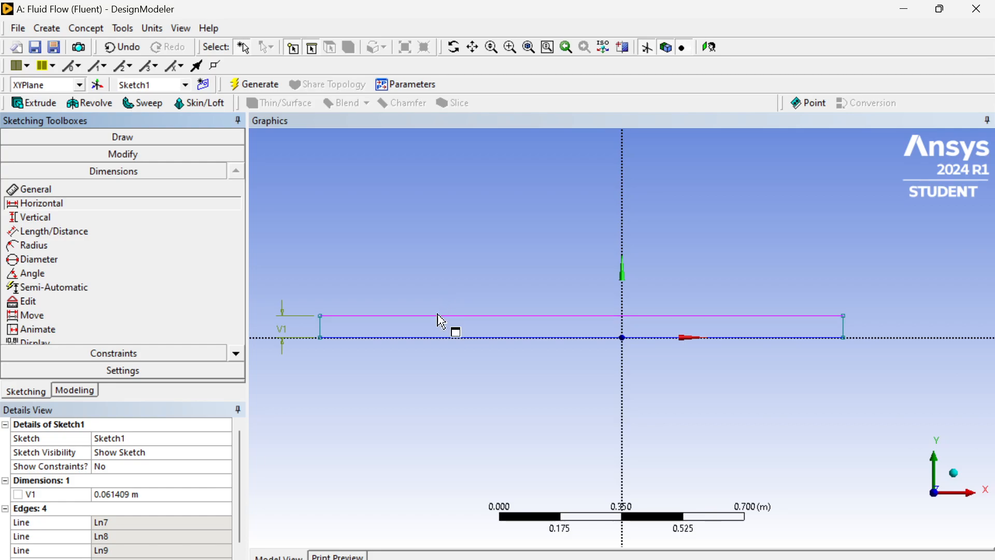
click(326, 332)
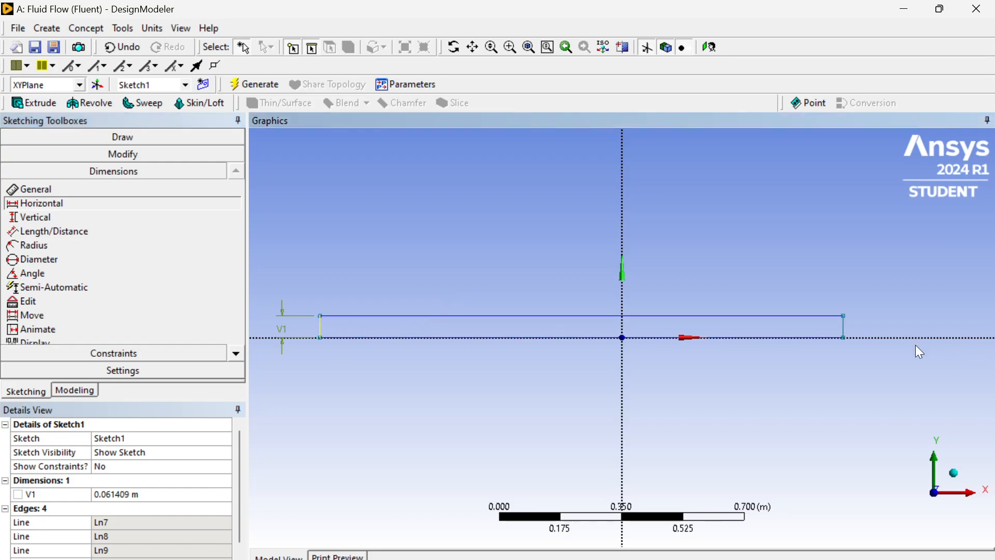
click(844, 322)
click(751, 246)
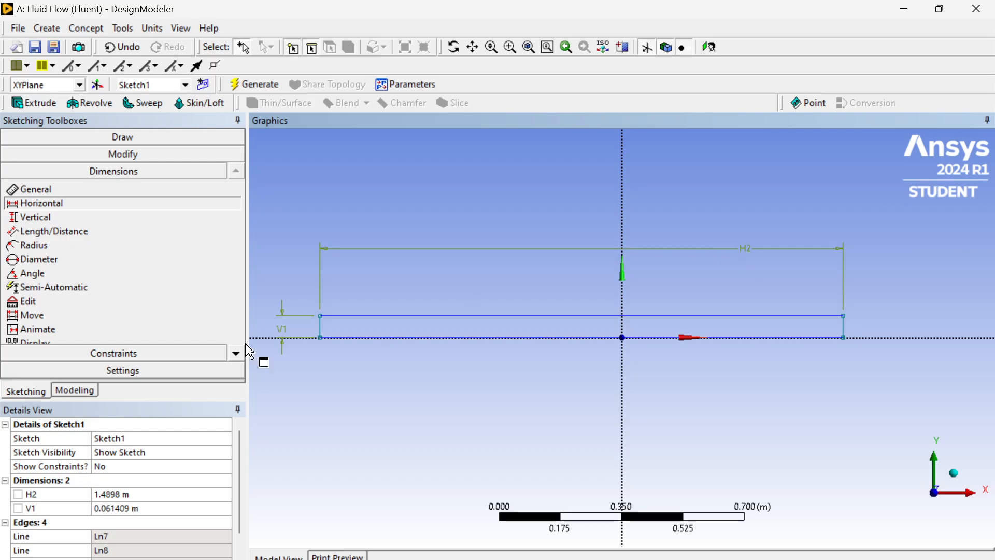
Set the rectangle's horizontal dimension H2 to 1 m and its vertical dimension V1 to 0.05 m
click(146, 495)
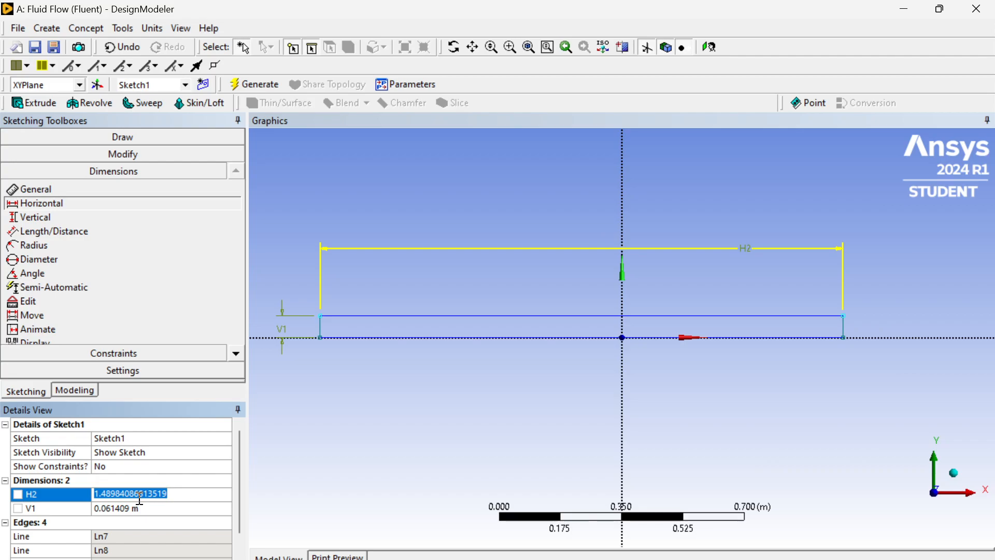
text(1)
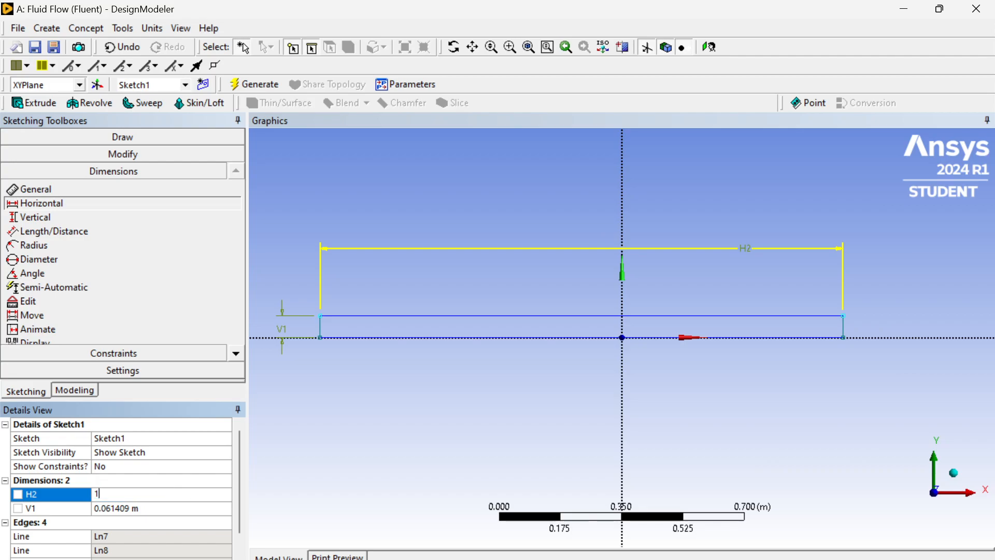
click(141, 517)
click(144, 508)
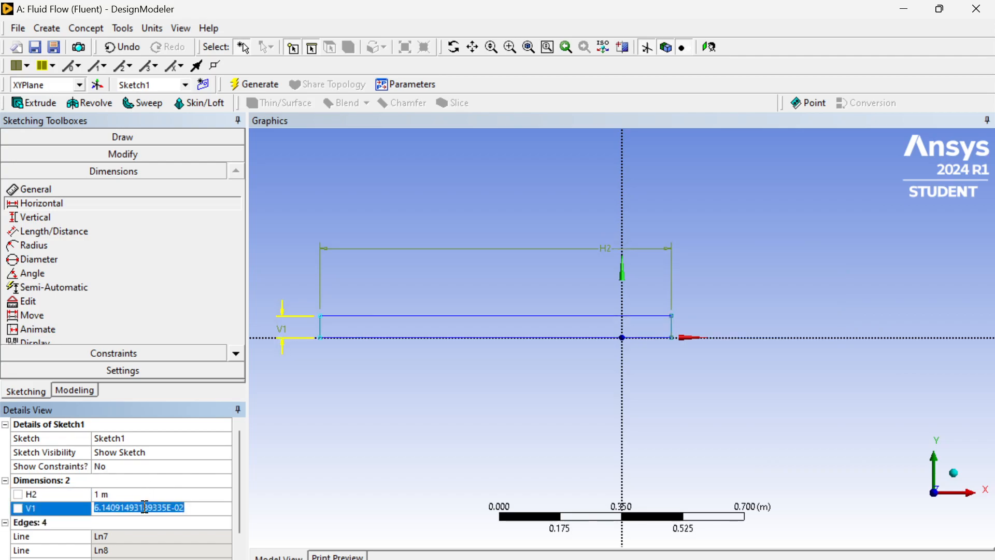
text(0.05)
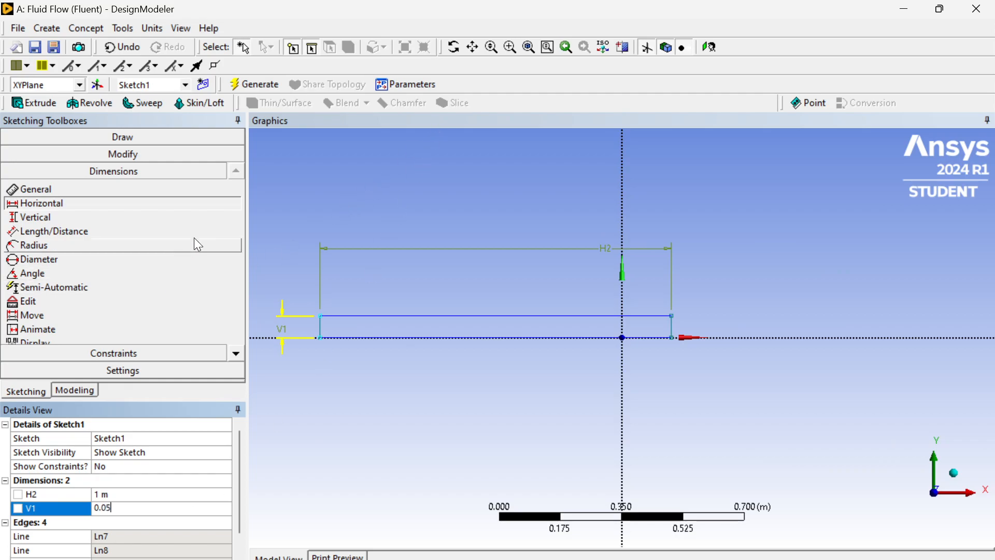
click(144, 210)
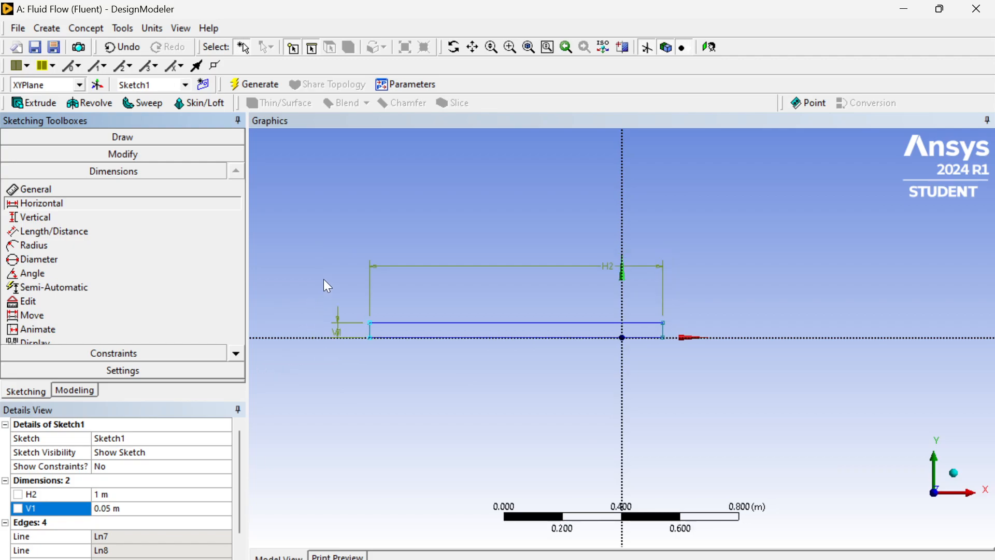
Sketch a second rectangle about 6.1 m by 3.1 m in Sketch1, enclosing the small dimensioned rectangle
scroll(330, 266, down, 3)
scroll(436, 291, down, 3)
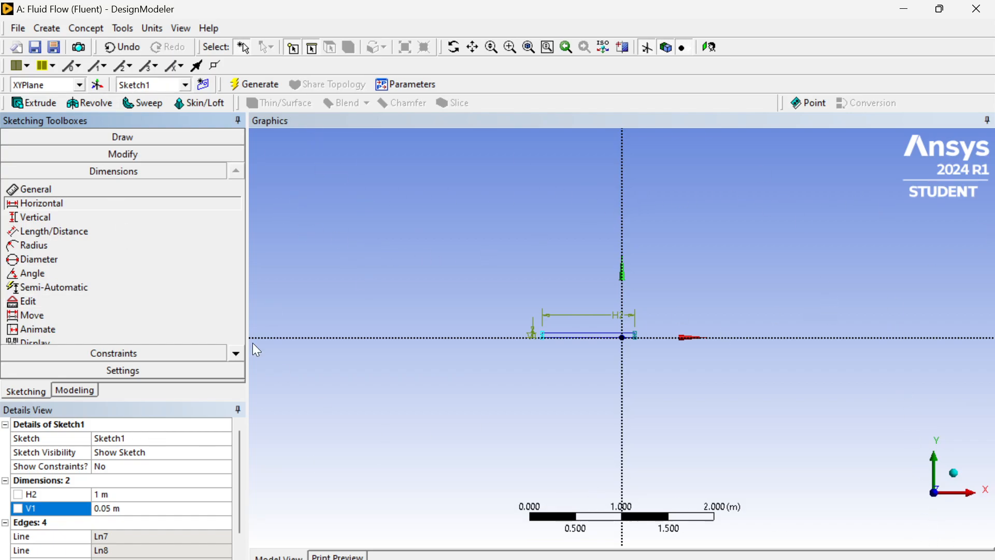
click(138, 139)
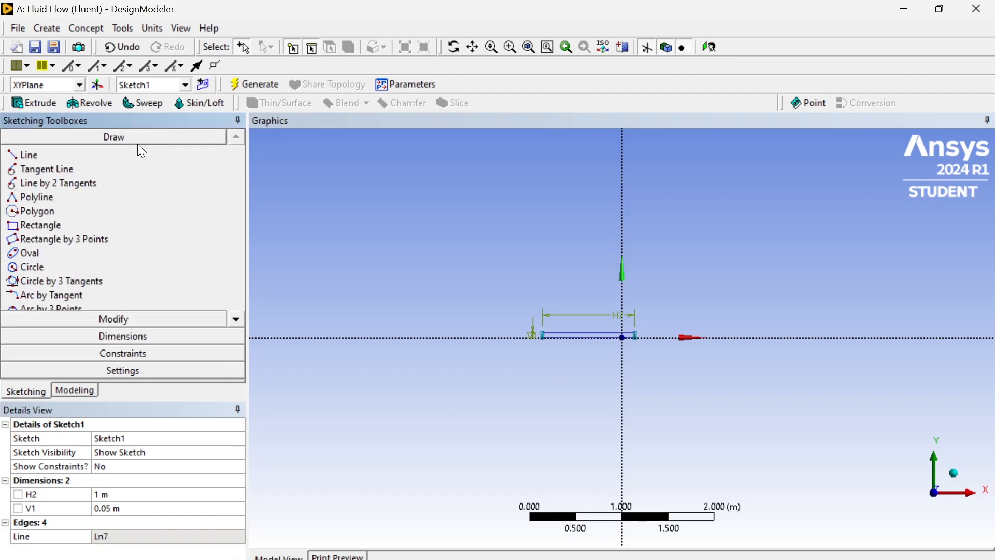
click(52, 225)
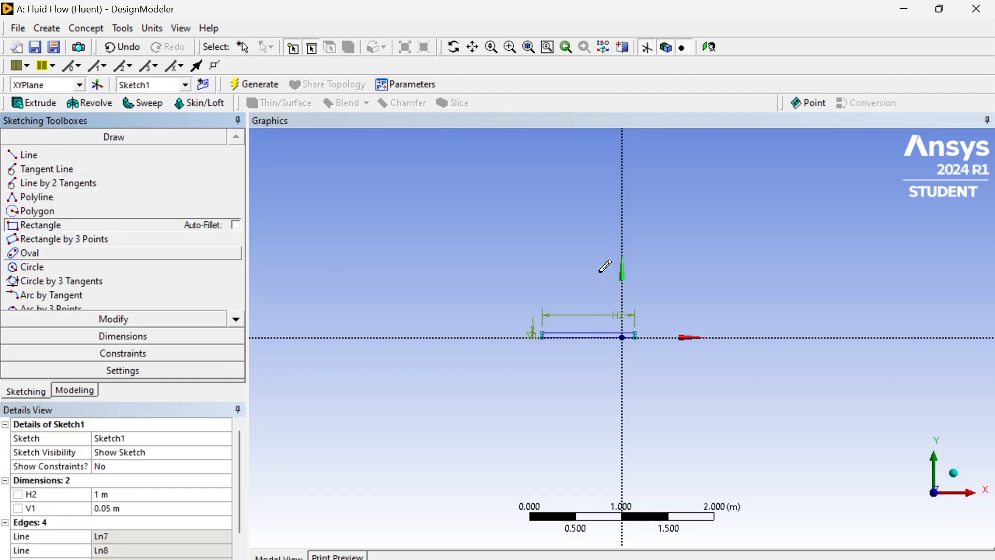
click(342, 195)
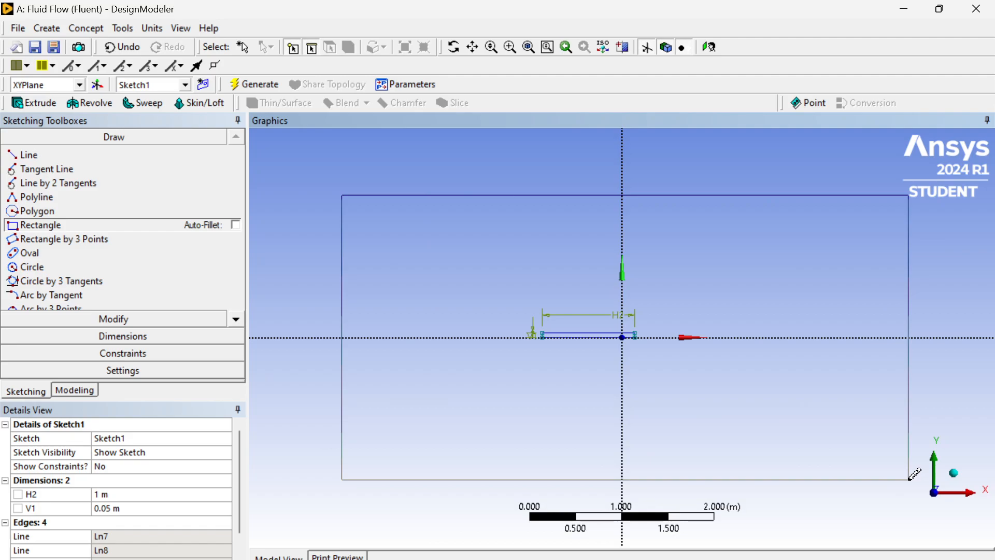
click(909, 480)
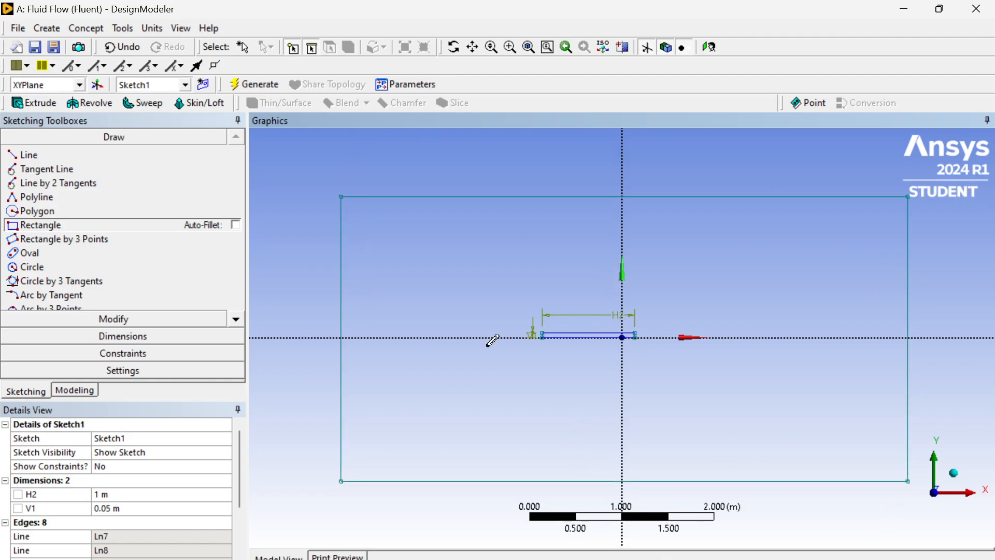
Create and generate a surface from Sketch1, with the Add Material operation and 0 m thickness
click(78, 390)
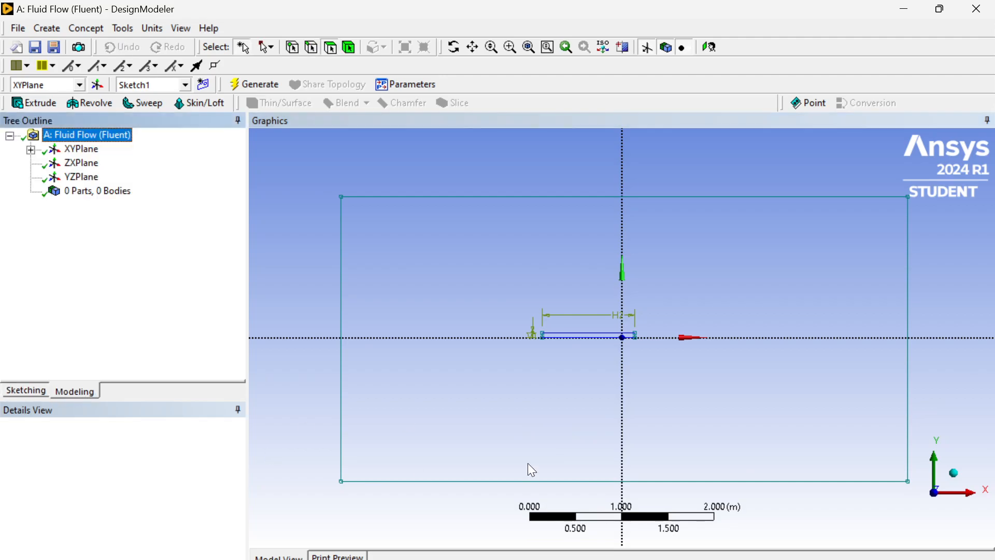
click(265, 88)
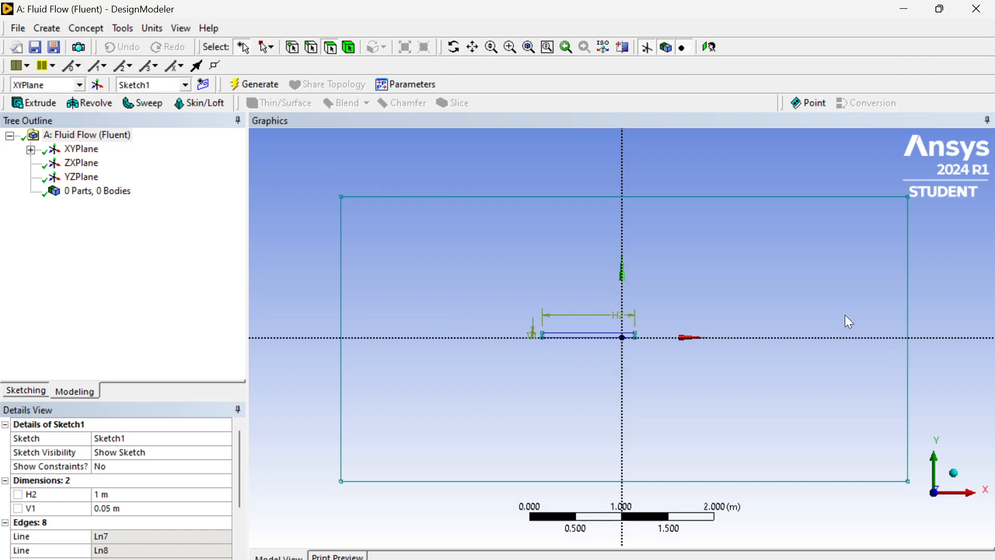
click(85, 33)
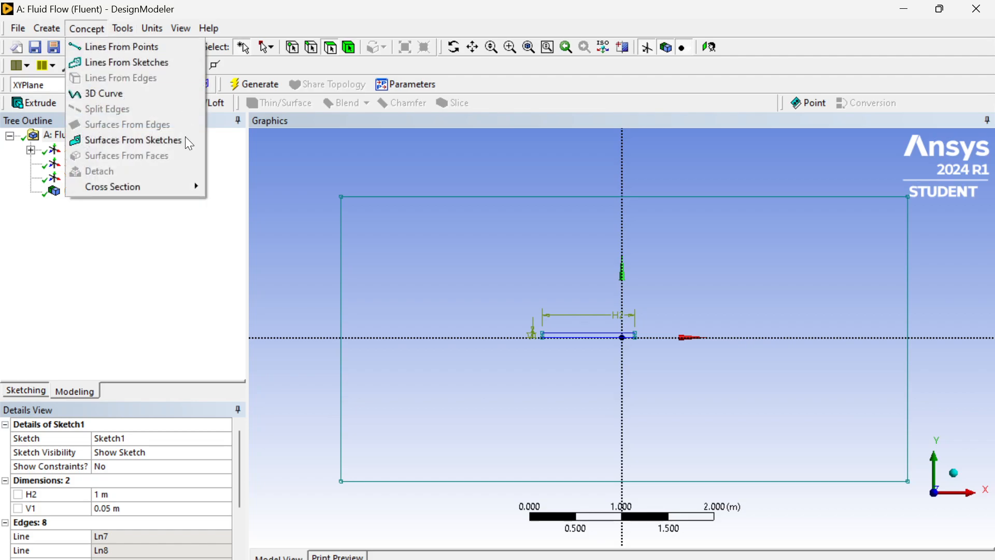
click(160, 140)
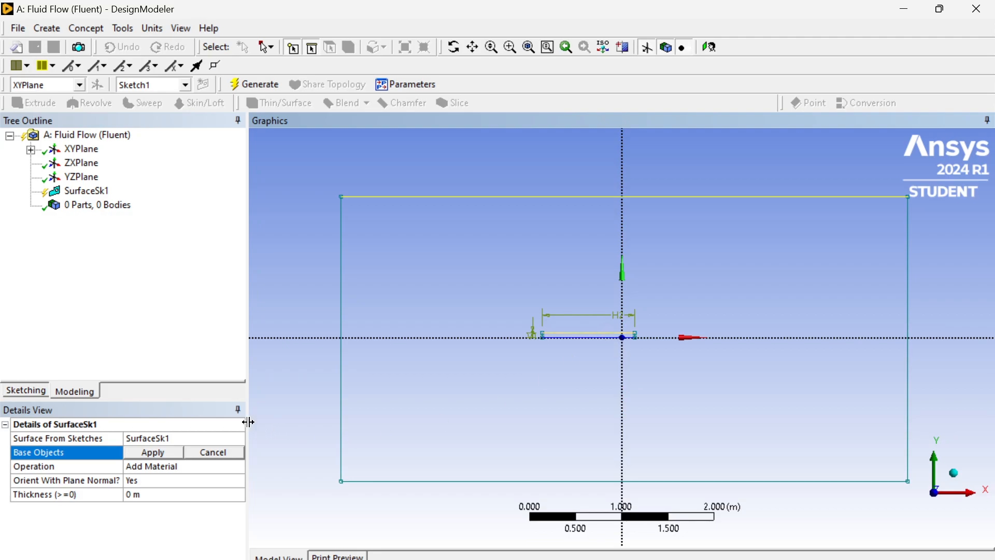
click(159, 456)
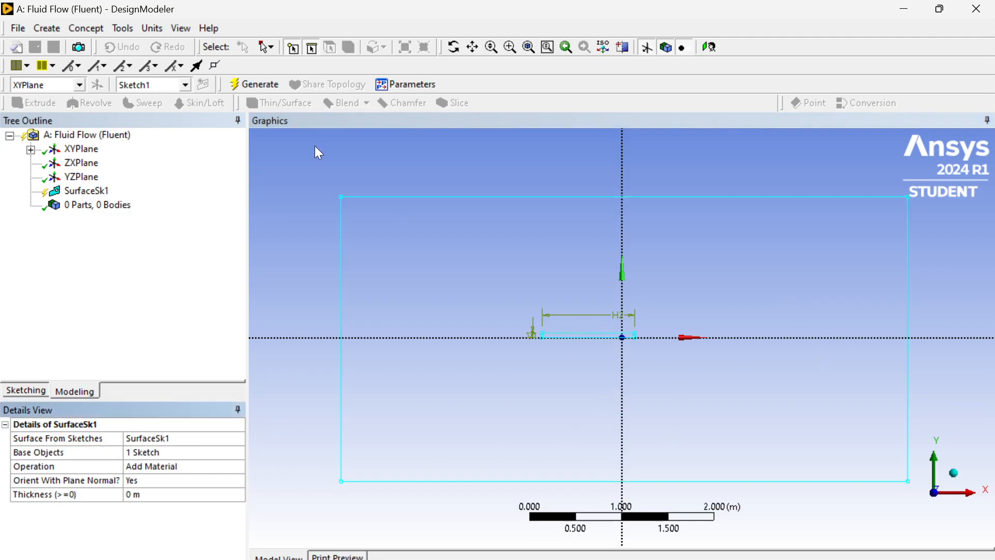
click(255, 84)
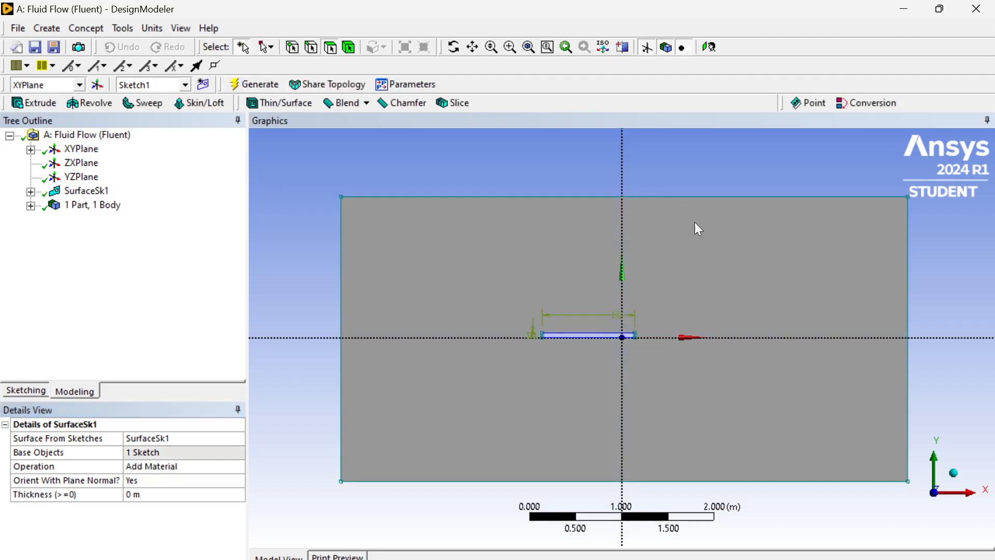
scroll(526, 328, up, 3)
scroll(526, 327, down, 3)
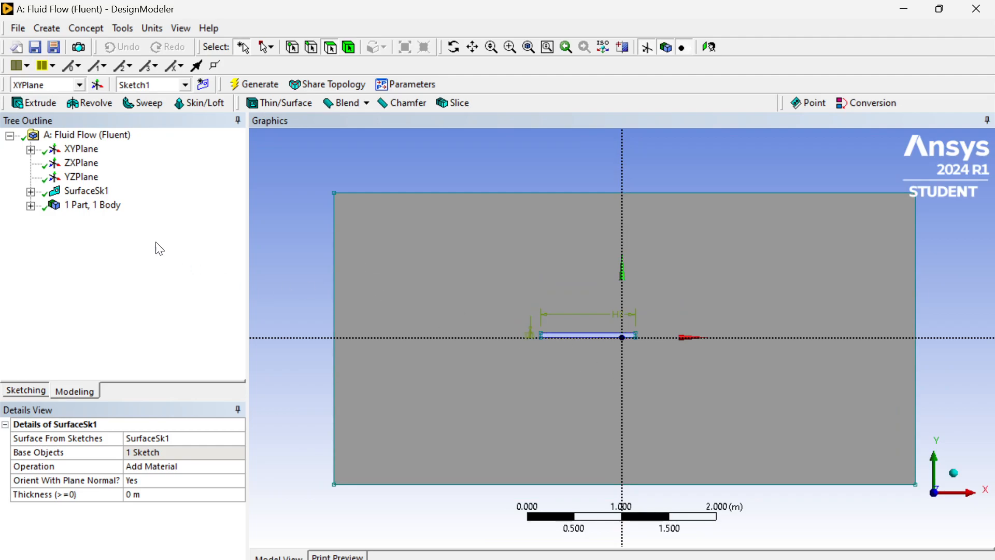
Check the details of the generated surface body and close DesignModeler
click(30, 206)
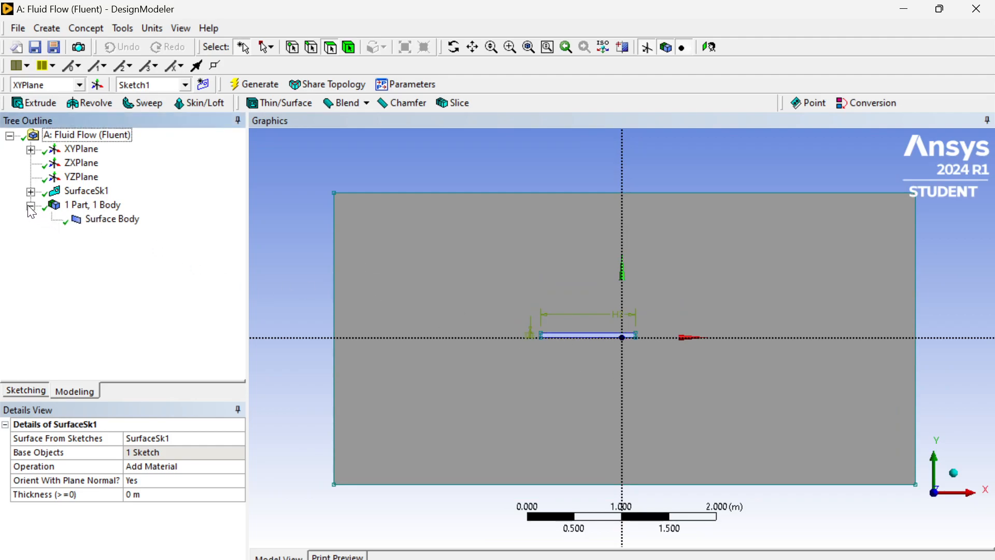
click(104, 223)
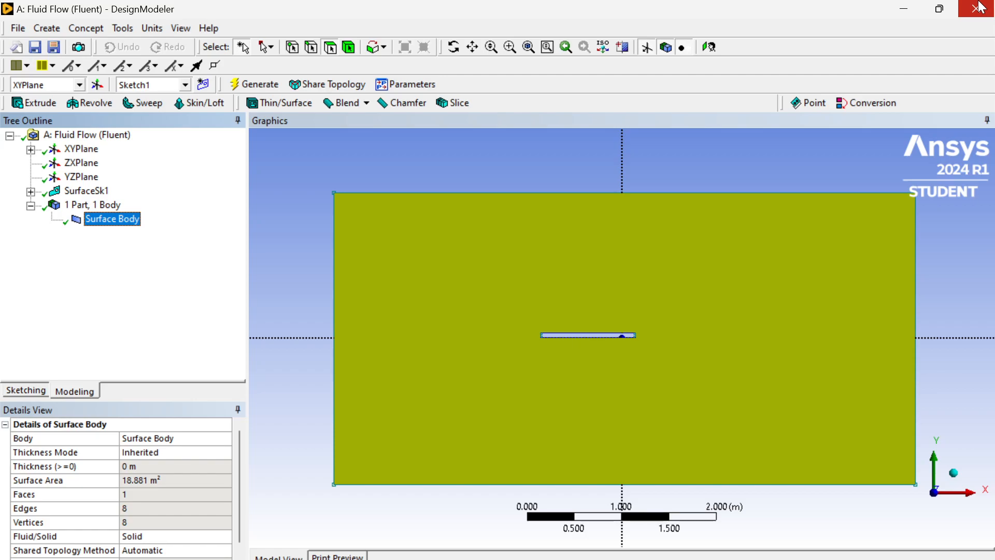
click(991, 10)
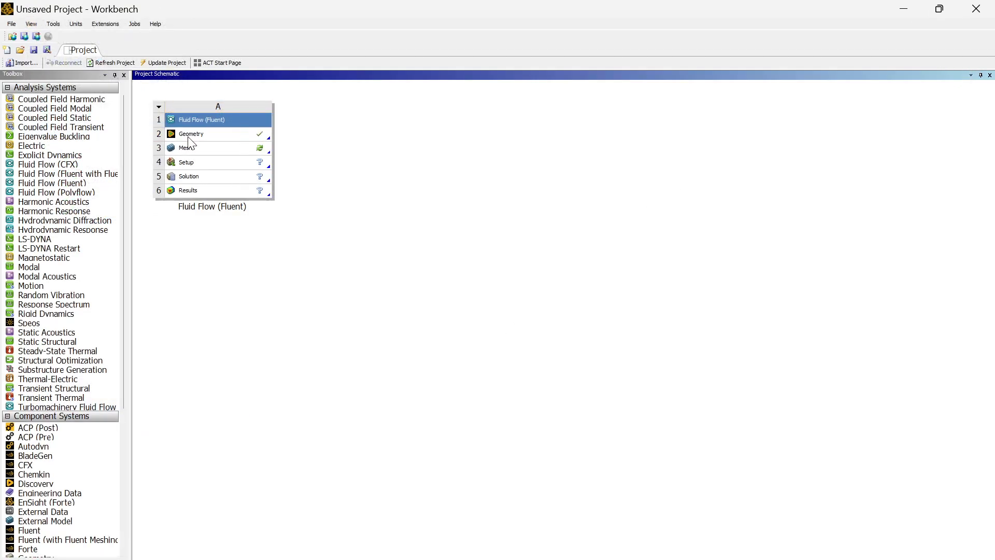
Open the Mesh cell of the Fluid Flow (Fluent) system, dismissing the theme choice, and view the surface face-on along the Z axis
click(186, 148)
double_click(190, 150)
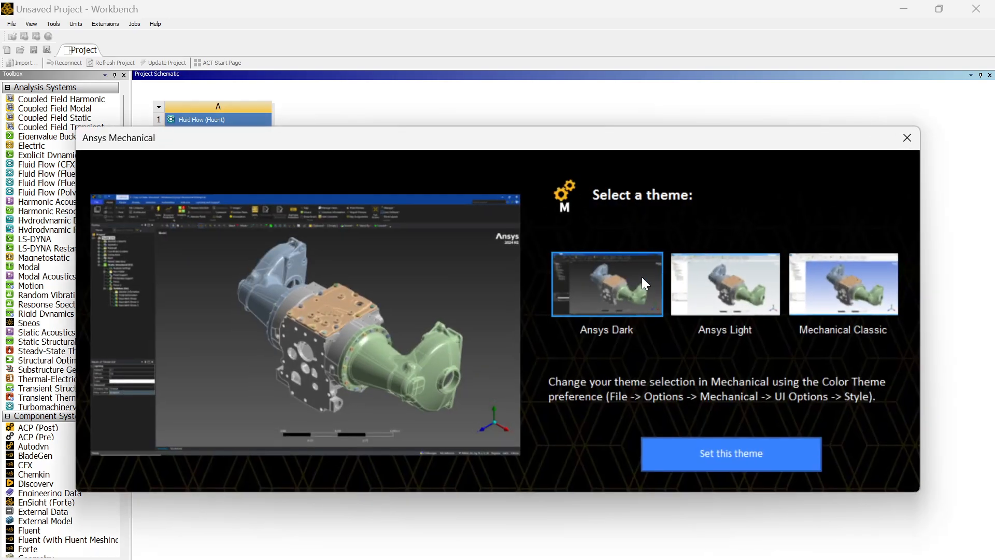
click(908, 138)
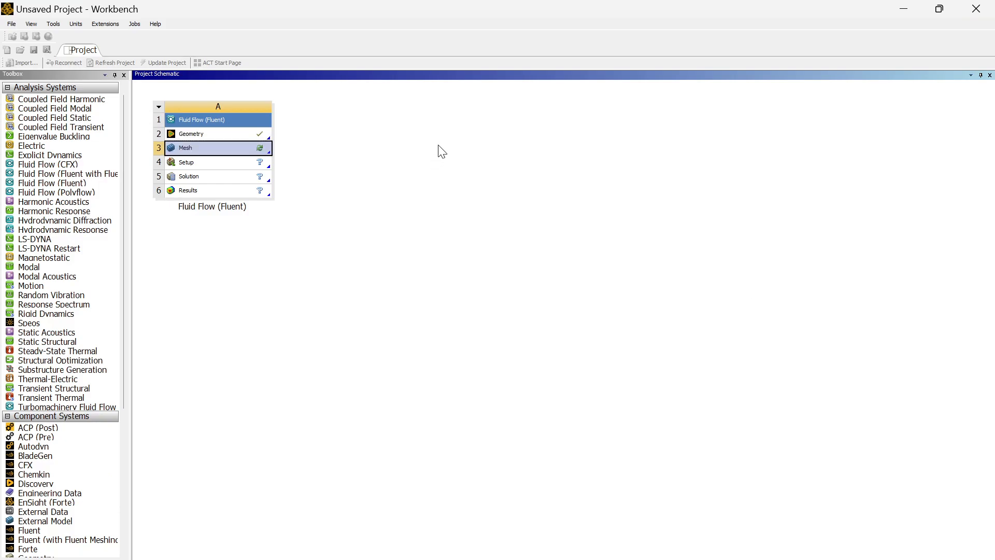
click(432, 219)
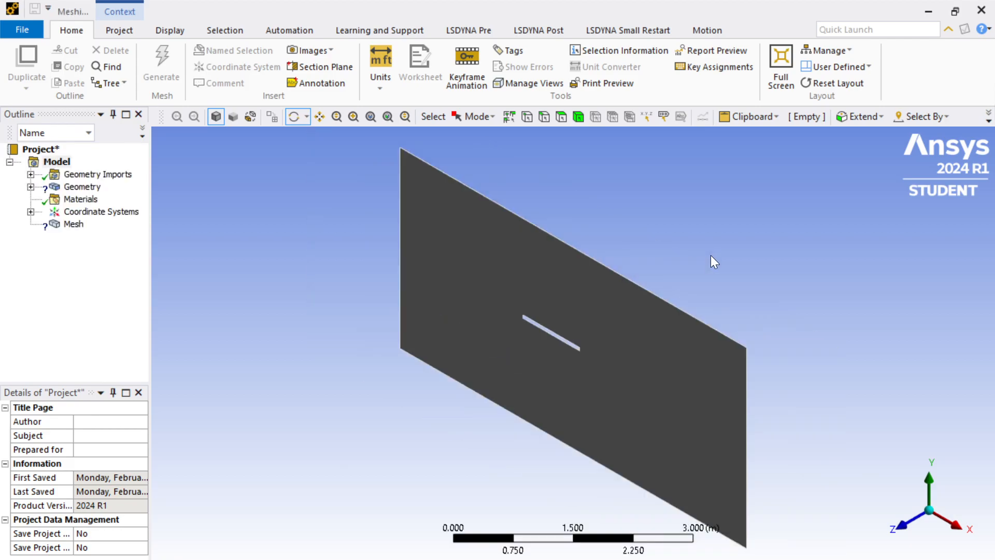
click(907, 527)
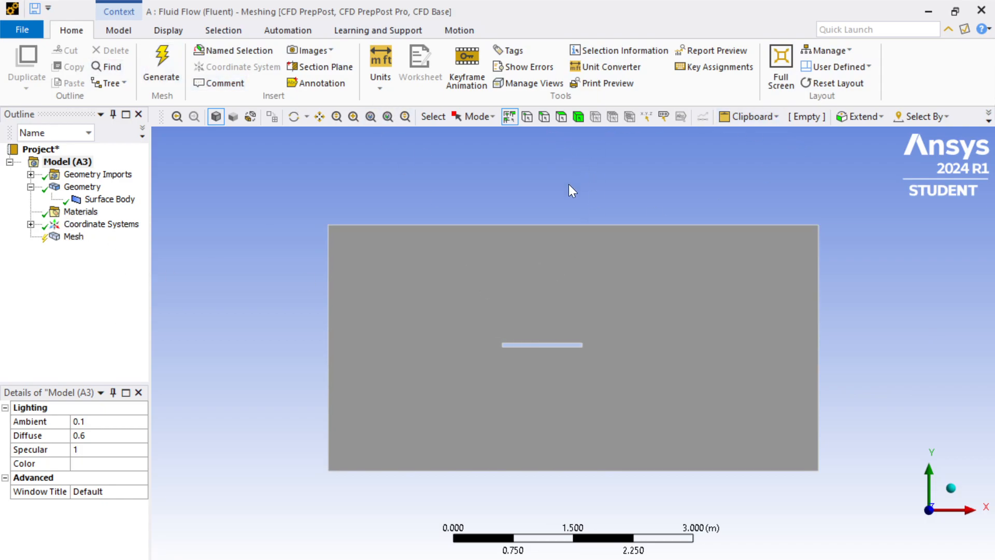
scroll(578, 186, up, 2)
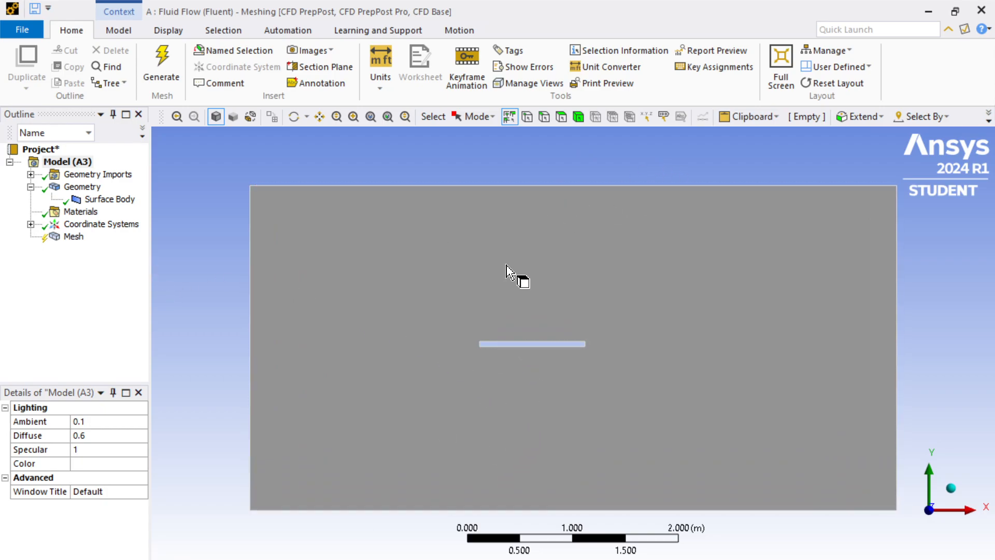
Set the global mesh element size to 0.025 m
click(74, 237)
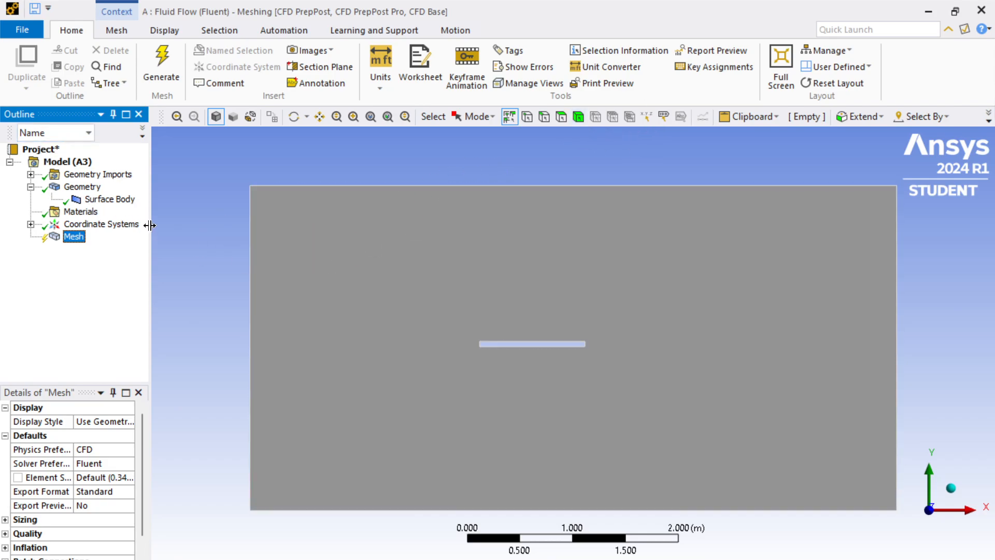
drag(149, 225, 197, 243)
scroll(121, 441, down, 1)
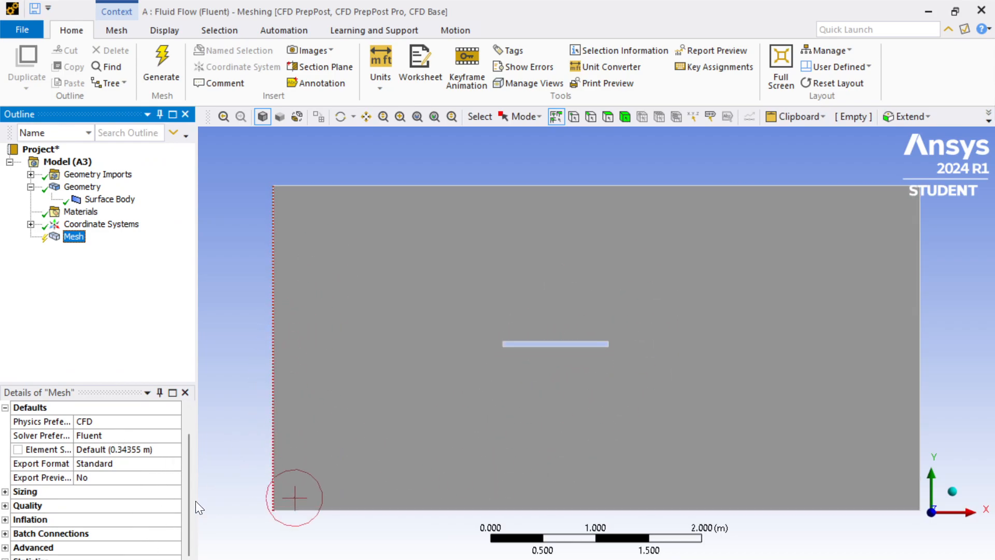
click(104, 448)
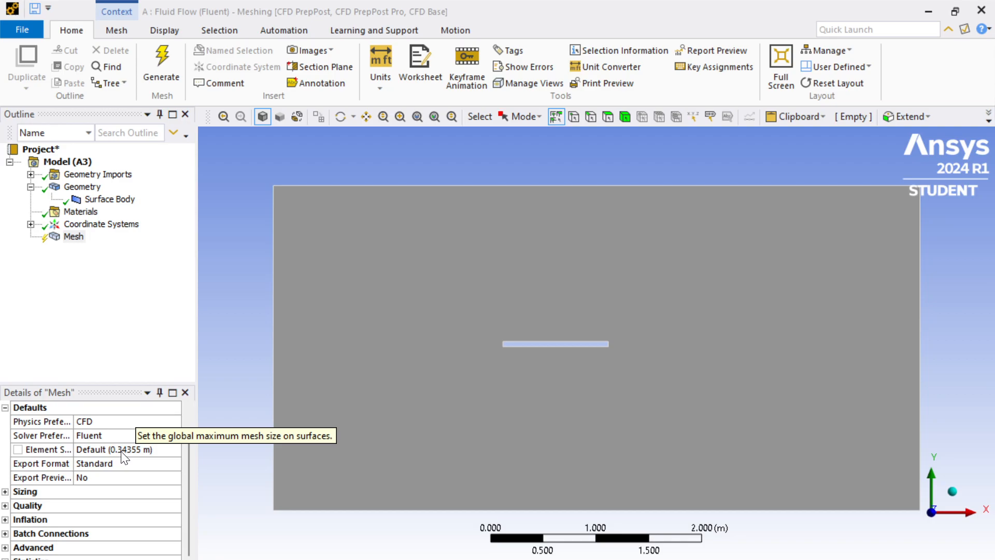
click(123, 452)
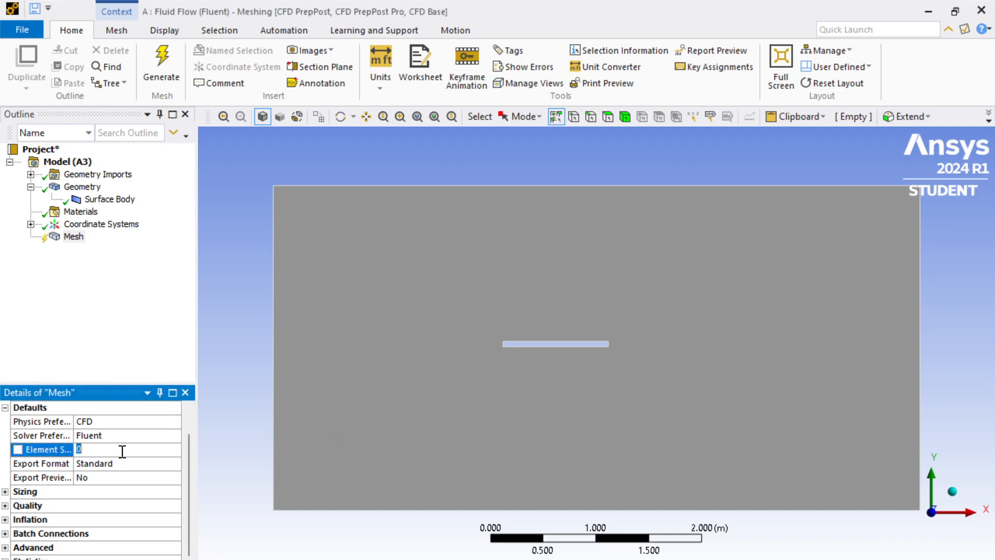
text(0.00)
key(BackSpace)
text(25)
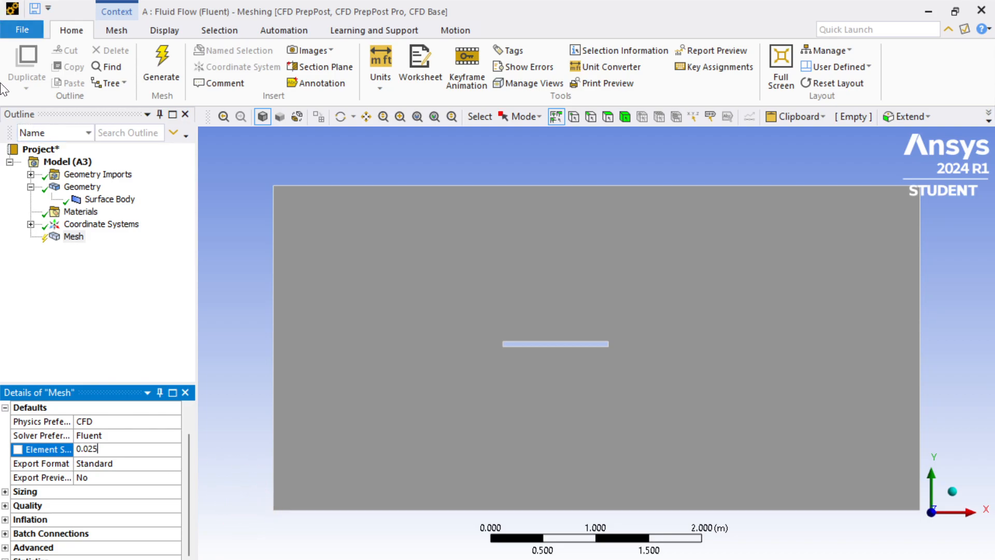
click(123, 306)
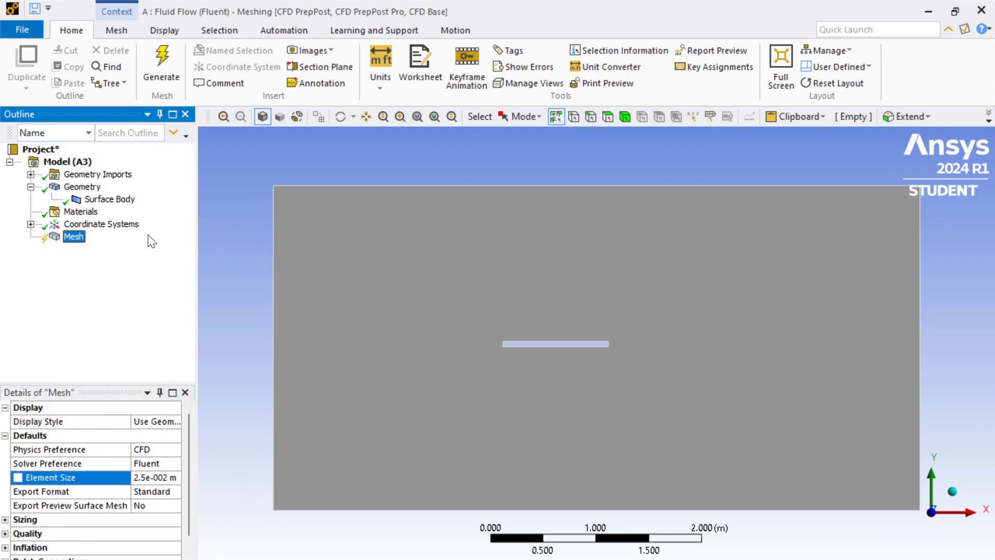
Generate the mesh and inspect the elements around the rectangular cut-out
click(157, 71)
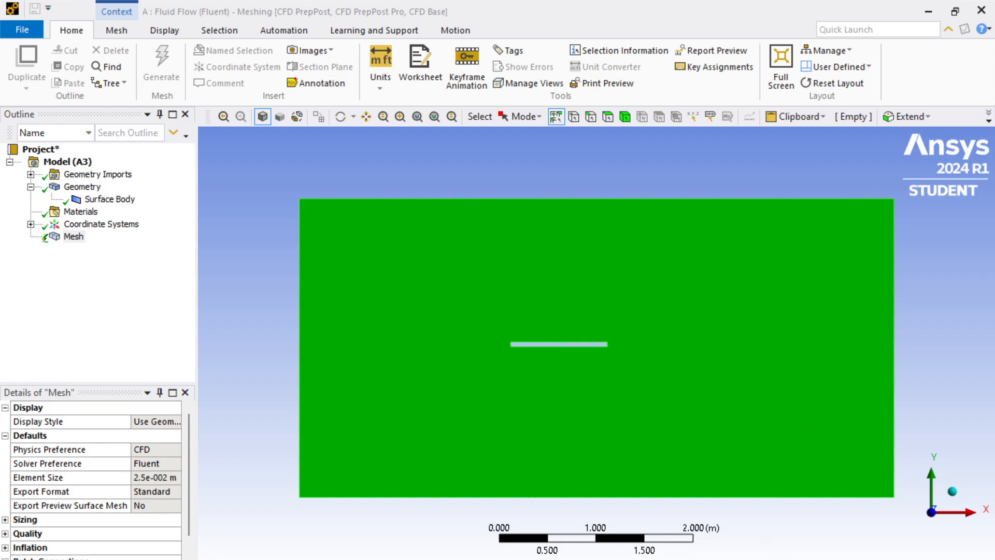
mouse_move(551, 559)
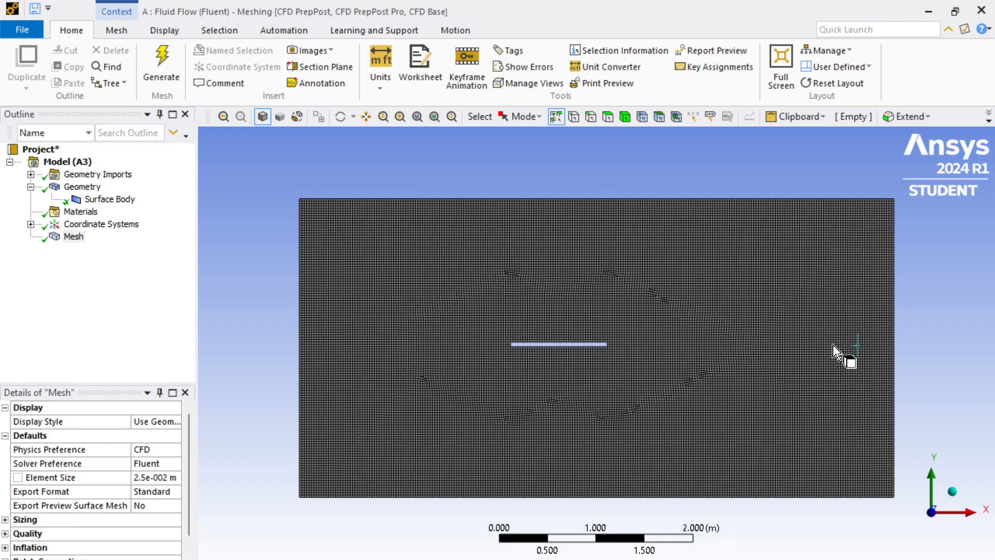
scroll(599, 287, up, 4)
scroll(598, 283, down, 2)
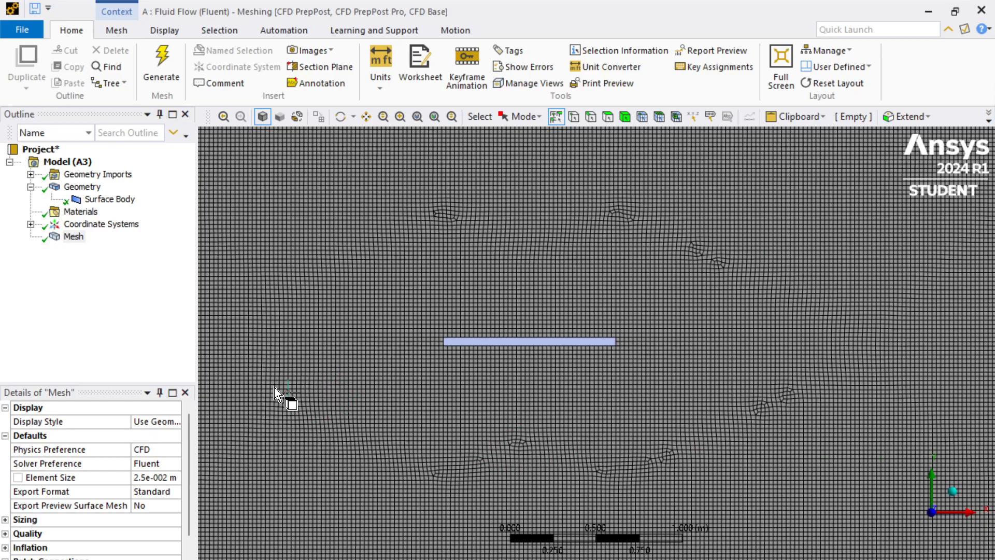
scroll(664, 332, down, 2)
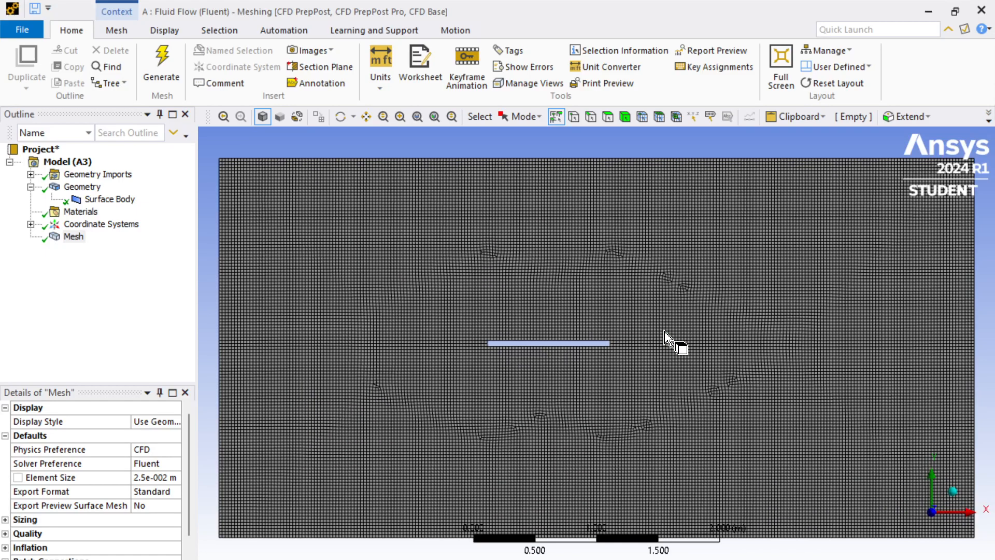
scroll(672, 234, up, 1)
scroll(673, 234, down, 2)
scroll(673, 233, up, 1)
scroll(673, 233, down, 1)
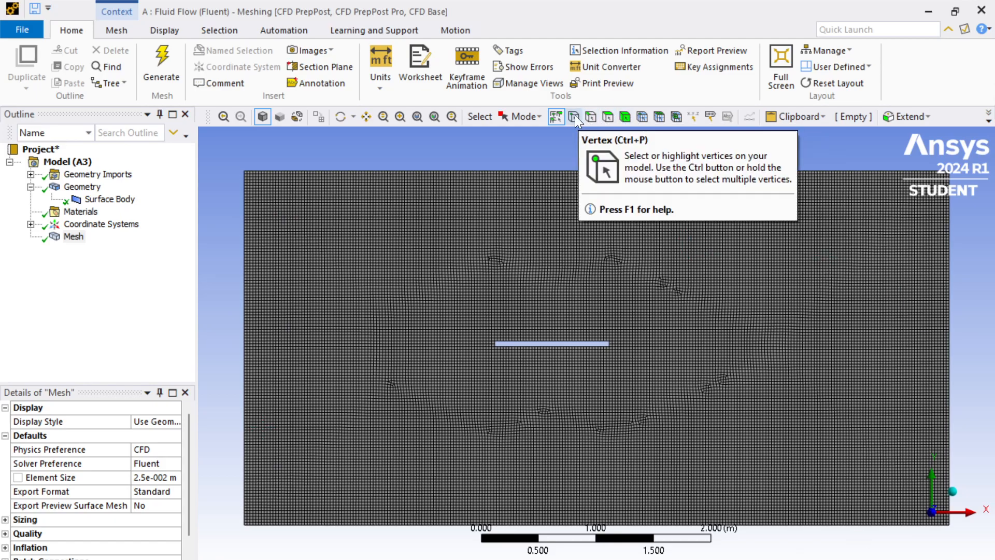
Switch to edge selection and select the left vertical edge of the rectangular fluid domain
click(589, 117)
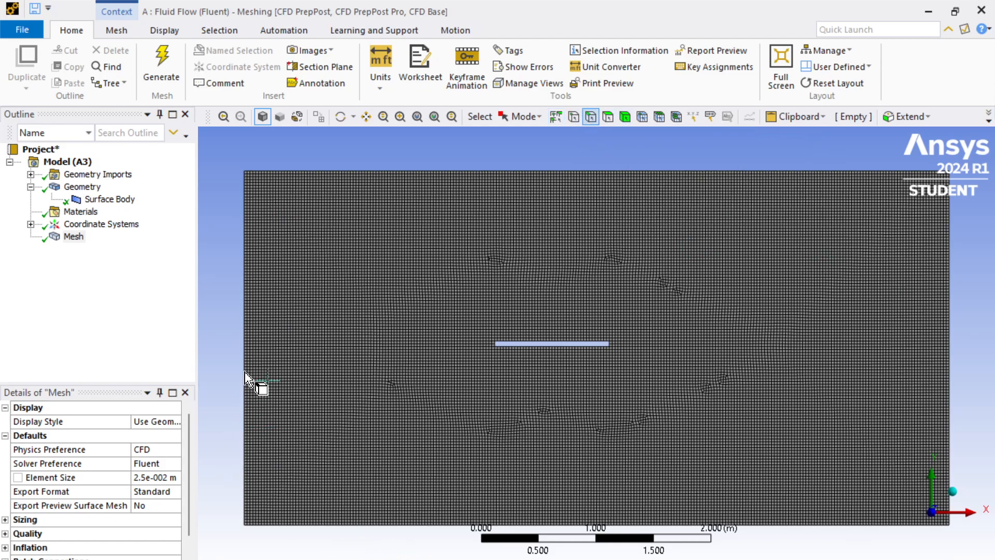
click(244, 346)
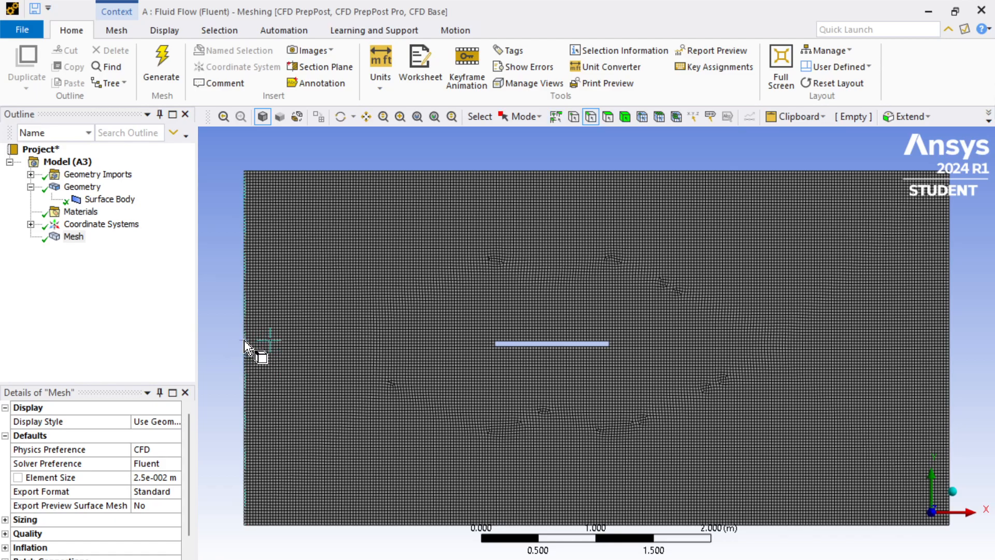
right_click(244, 342)
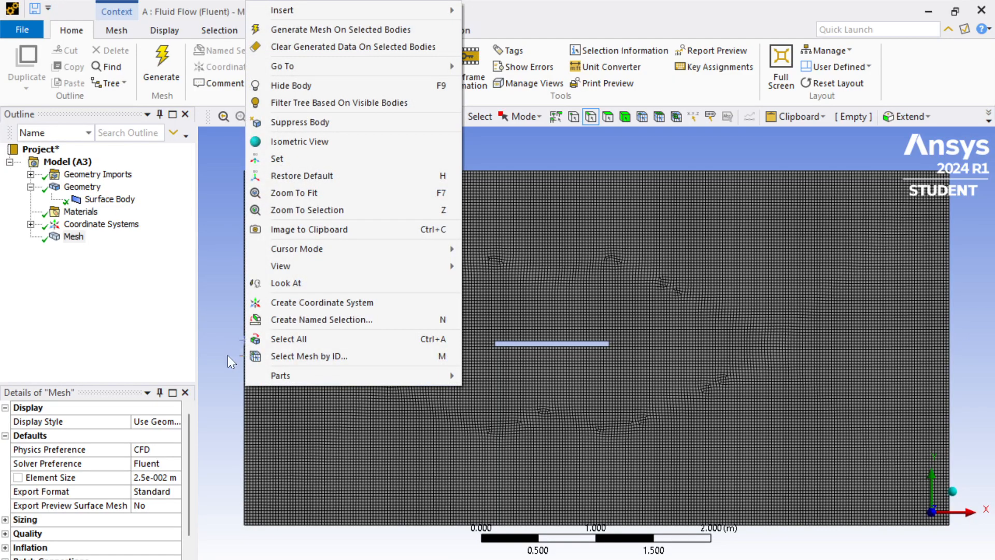
click(228, 356)
scroll(234, 354, down, 3)
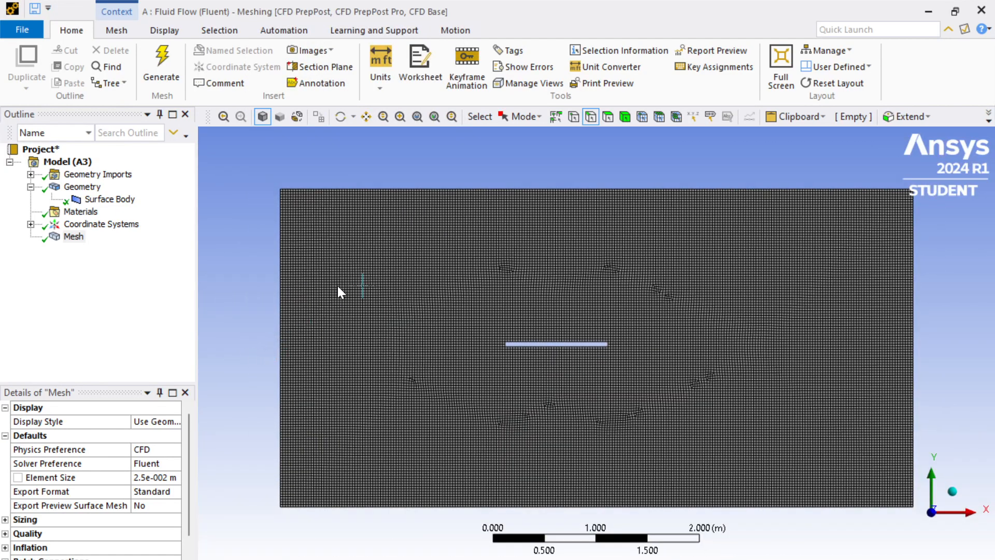
right_drag(320, 297, 192, 375)
key(Escape)
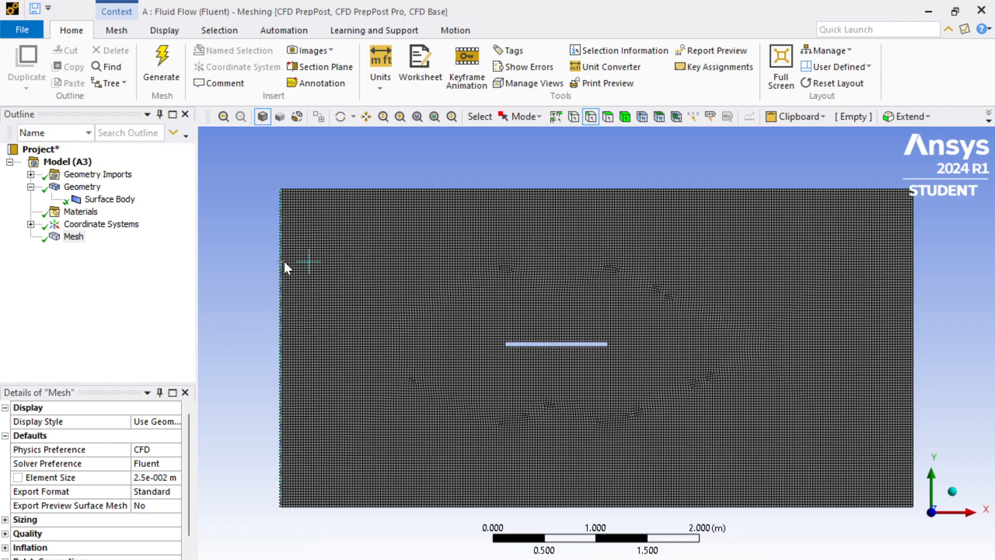
click(280, 306)
right_drag(311, 287, 258, 340)
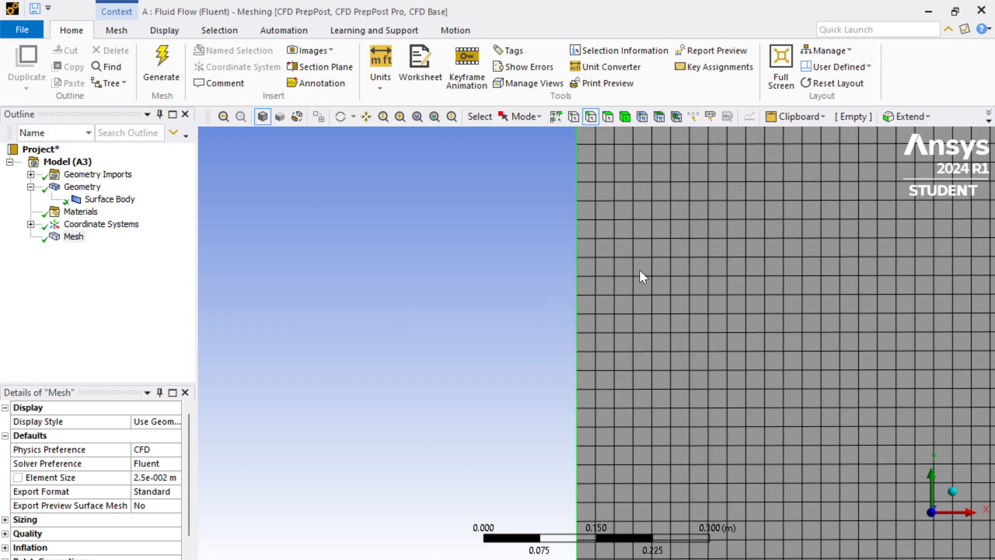
Create a named selection called inlet-left from the domain's left edge
scroll(640, 272, down, 4)
scroll(639, 288, up, 4)
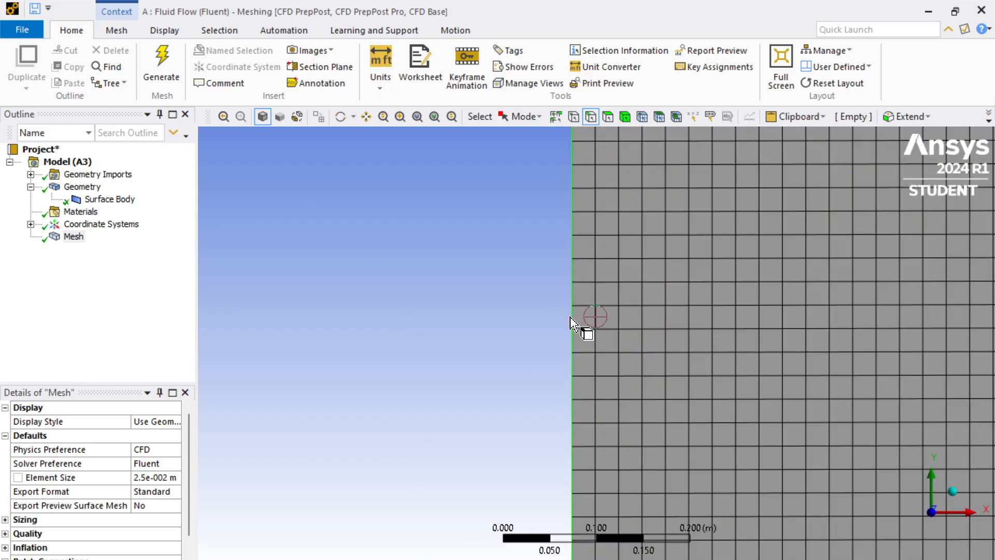
right_click(572, 322)
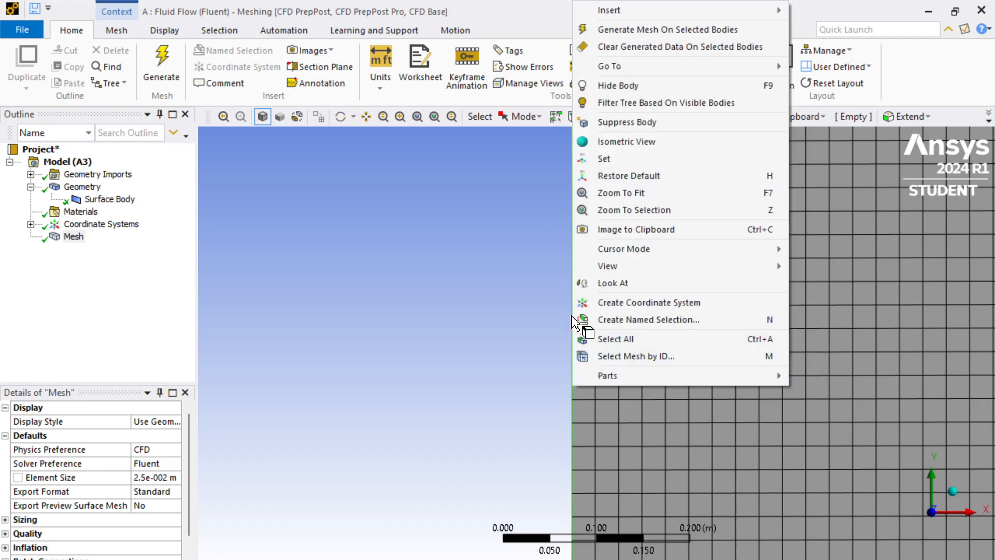
click(612, 318)
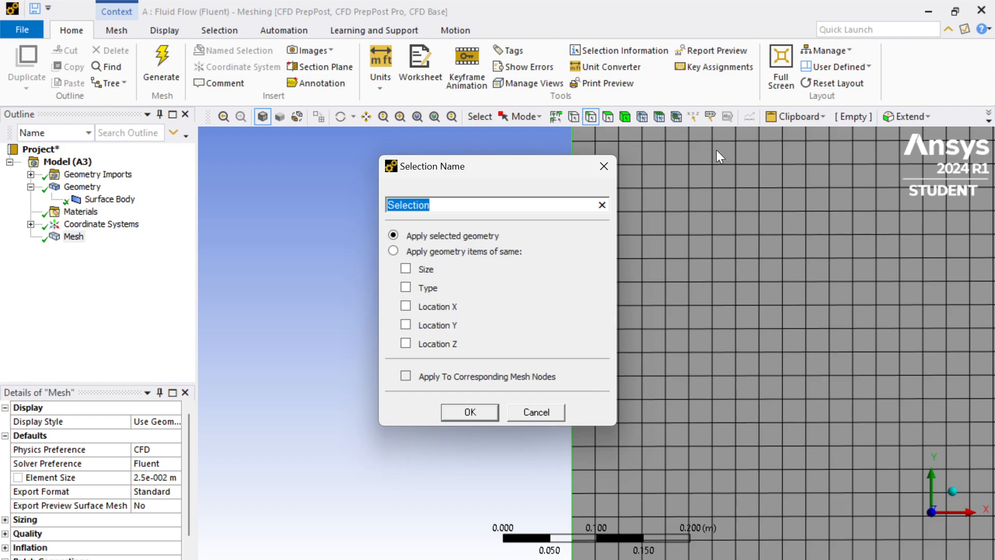
text(in)
text(et-side)
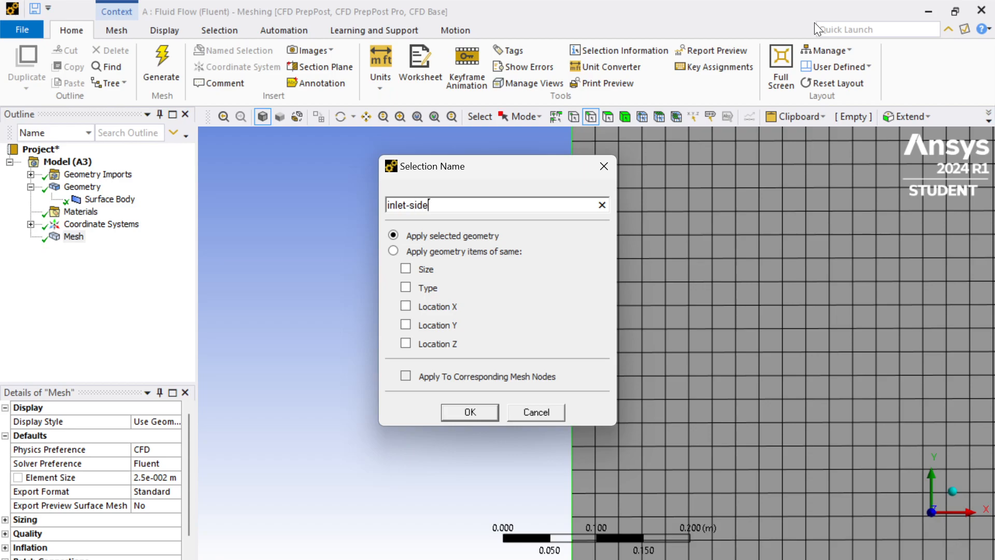
key(BackSpace)
key(BackSpace)
key(BackSpace)
key(BackSpace)
text(left)
key(Return)
Create a coordinate system from the bottom edge of the fluid domain
scroll(900, 279, down, 10)
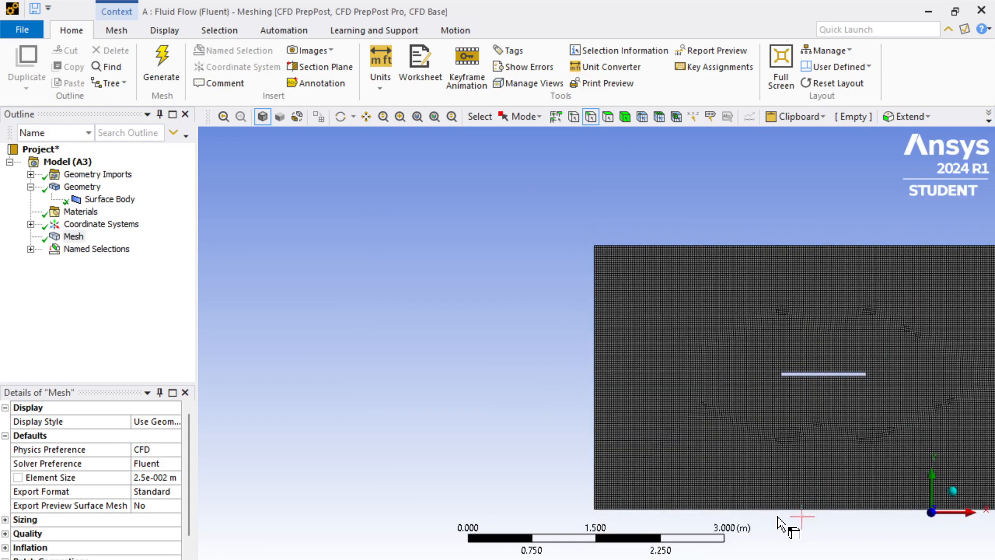
scroll(790, 516, down, 2)
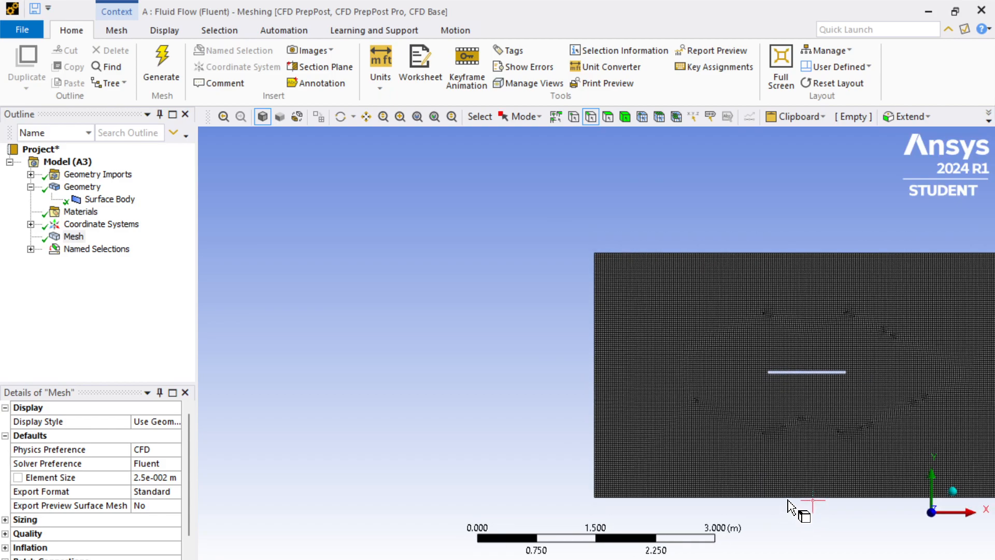
scroll(820, 461, up, 8)
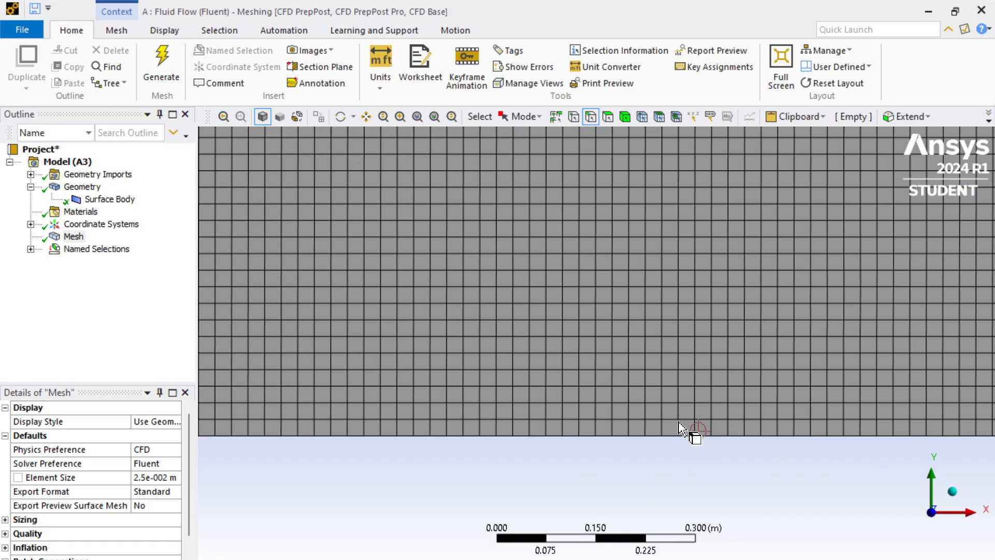
scroll(720, 338, down, 9)
scroll(713, 302, down, 1)
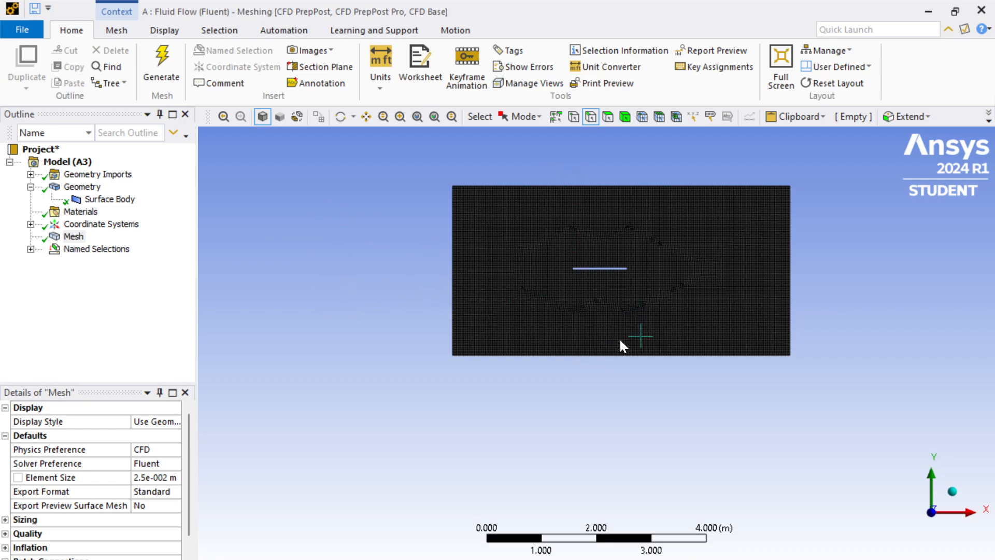
scroll(521, 330, up, 8)
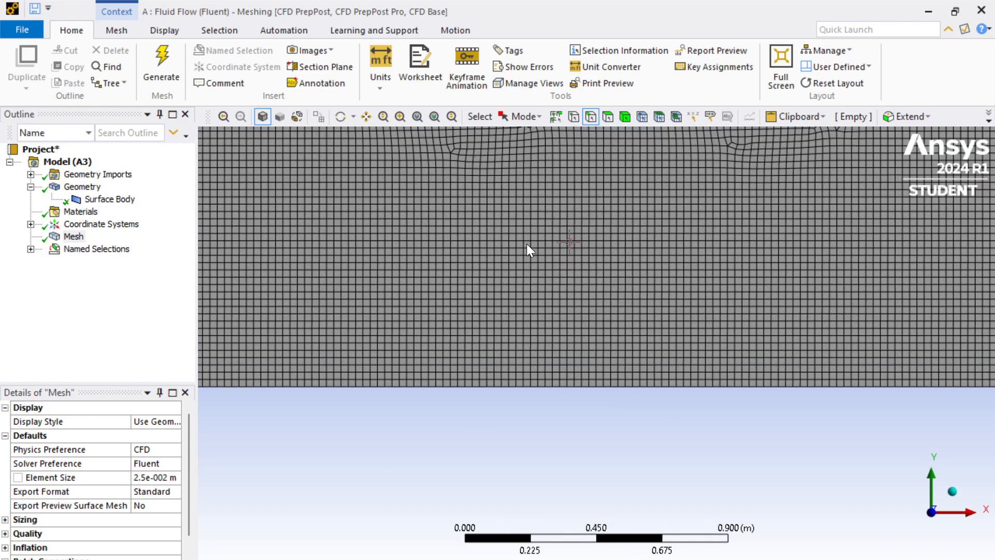
scroll(550, 358, up, 3)
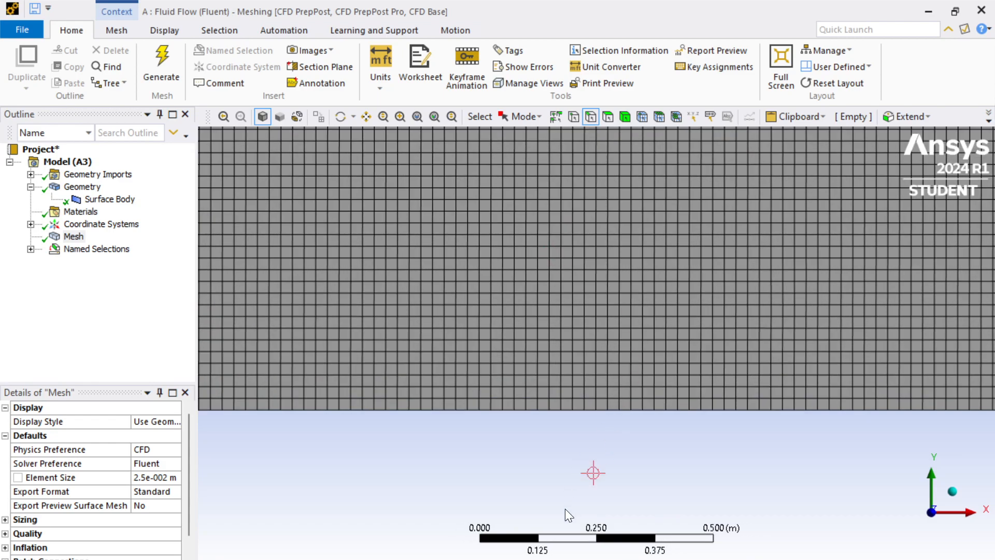
right_click(581, 409)
click(614, 326)
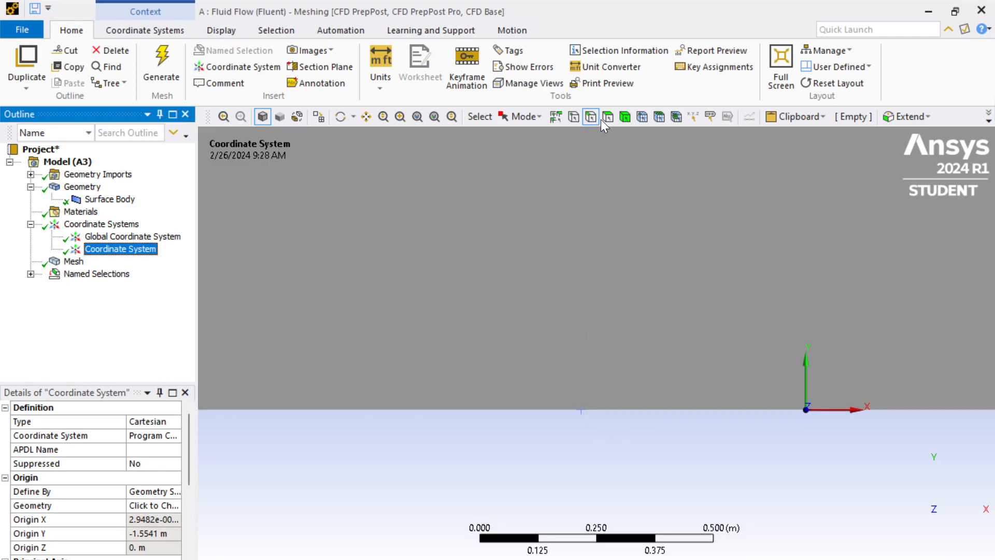
Select the domain's bottom edge and create a named selection called Inlet-bottom from it
click(529, 413)
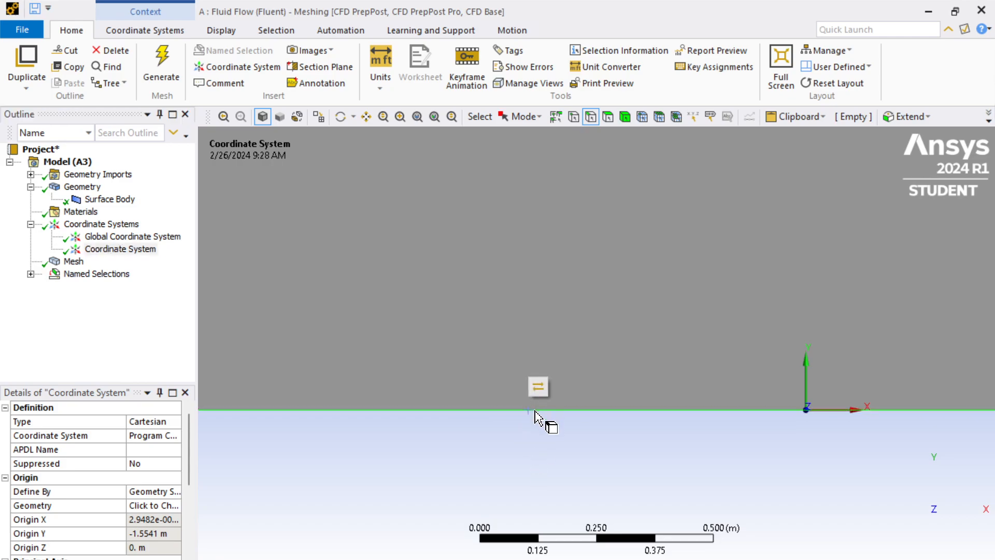
right_click(535, 409)
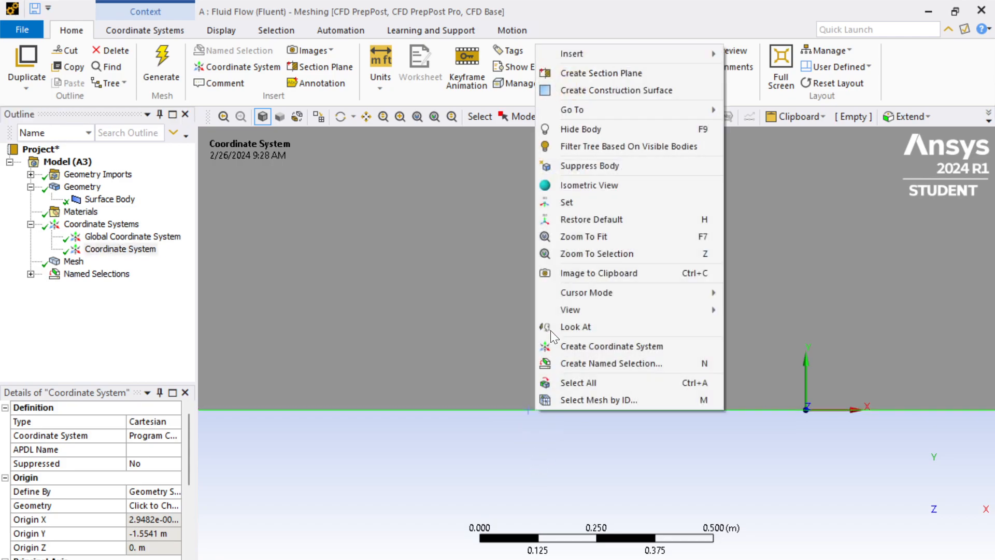
click(584, 364)
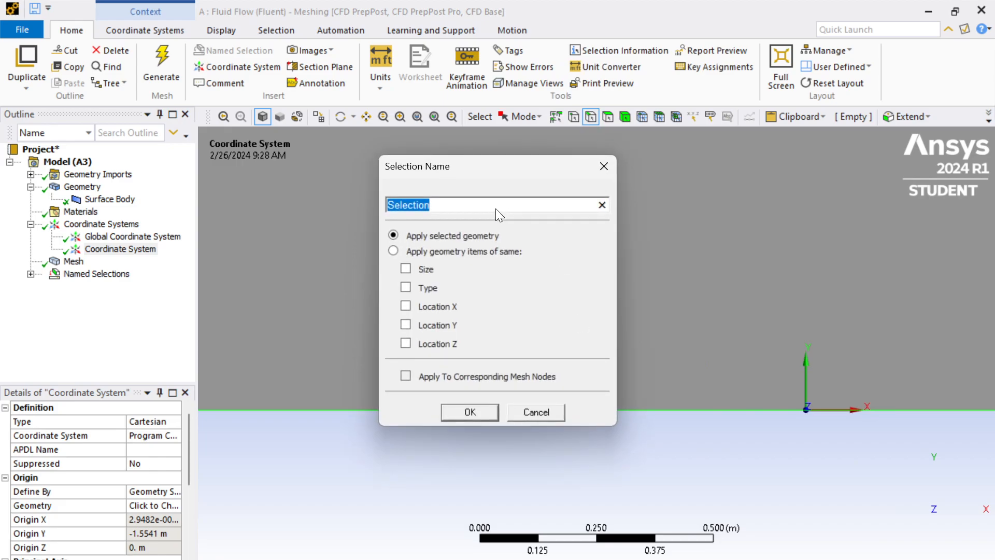
text(In)
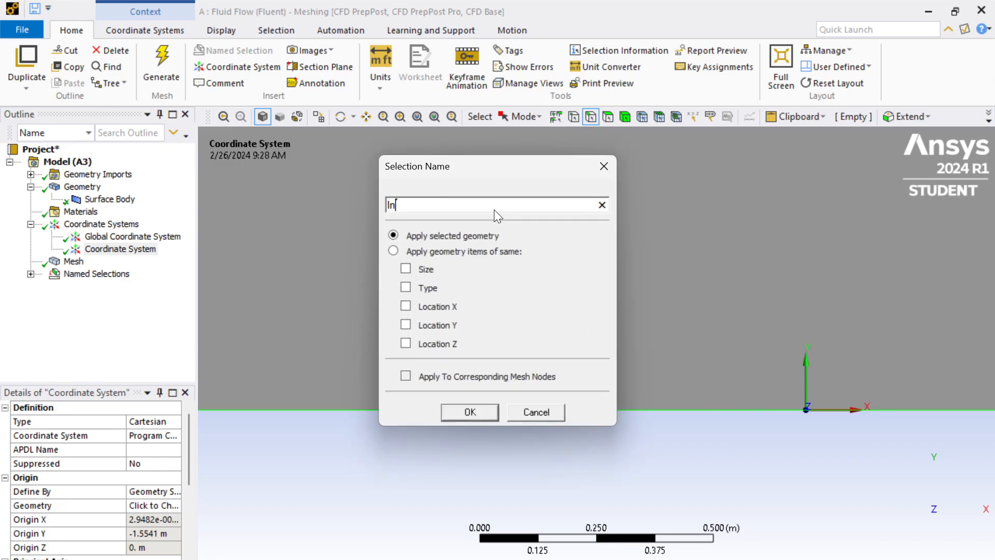
text(let-bottom)
key(Return)
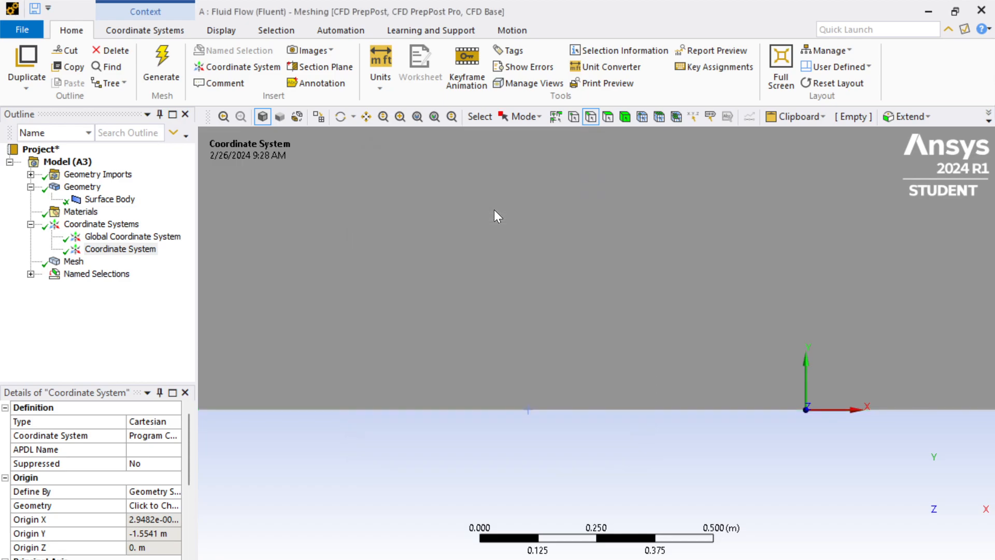
Delete the additional coordinate system listed below the global one and confirm its removal
click(133, 237)
click(136, 251)
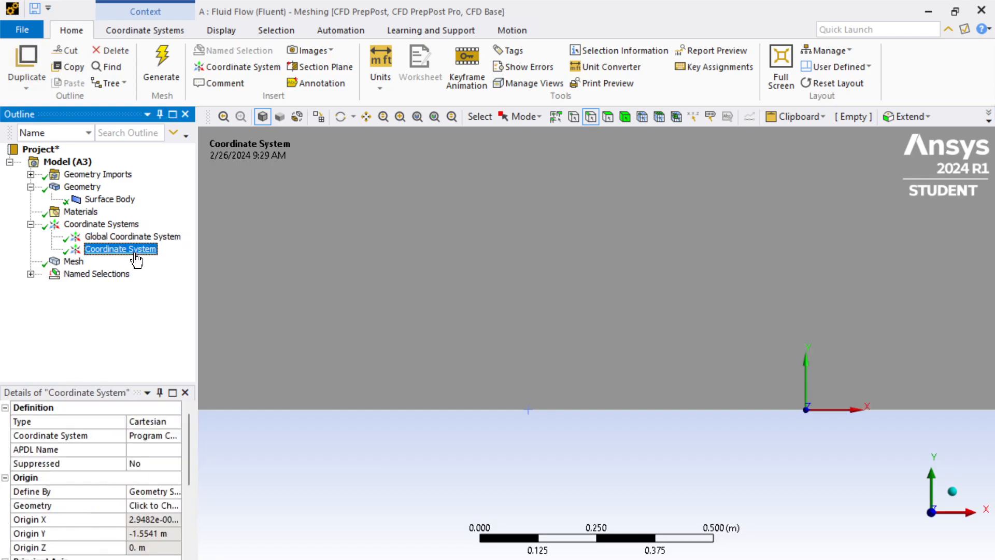
right_click(136, 254)
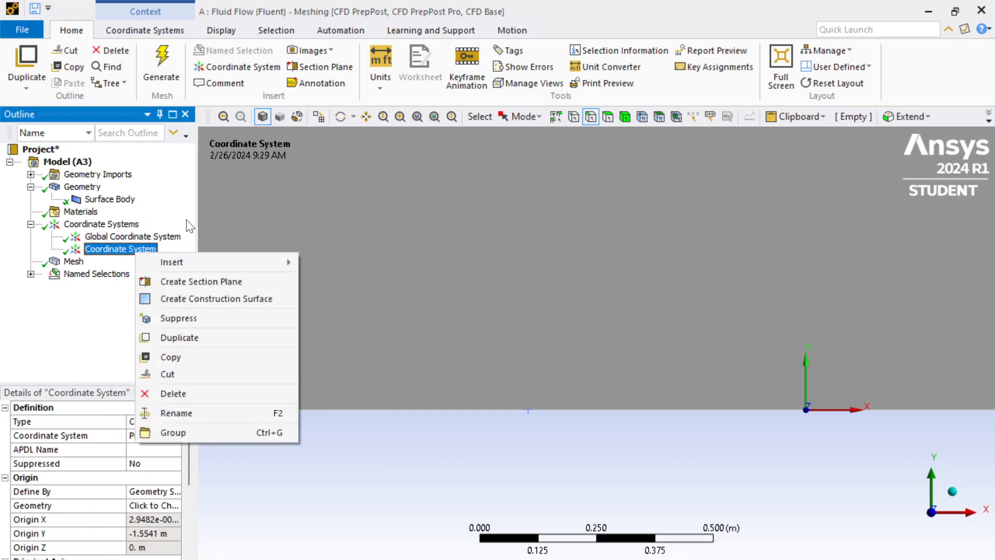
click(176, 394)
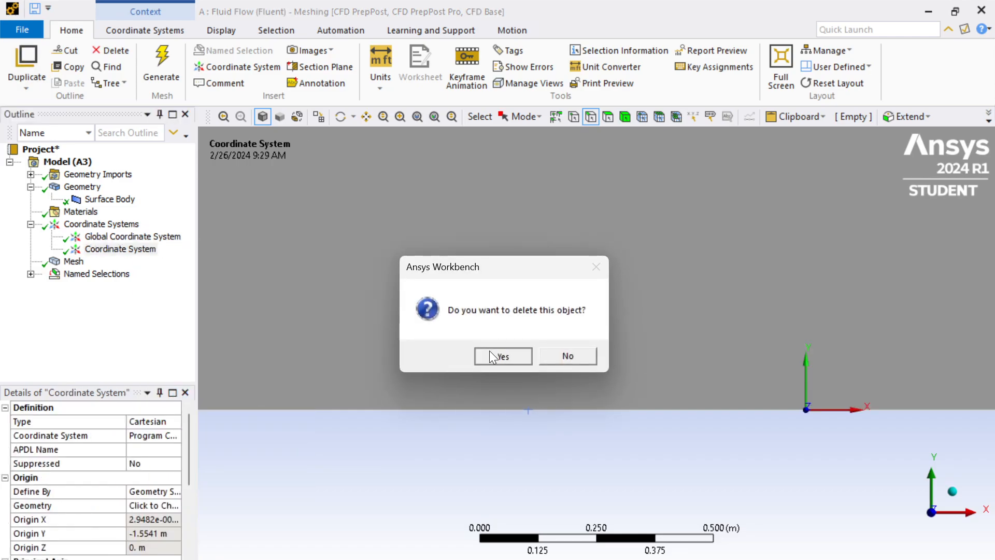
click(495, 355)
Select the domain's top edge and create a named selection called inlet-top from it
scroll(640, 289, down, 4)
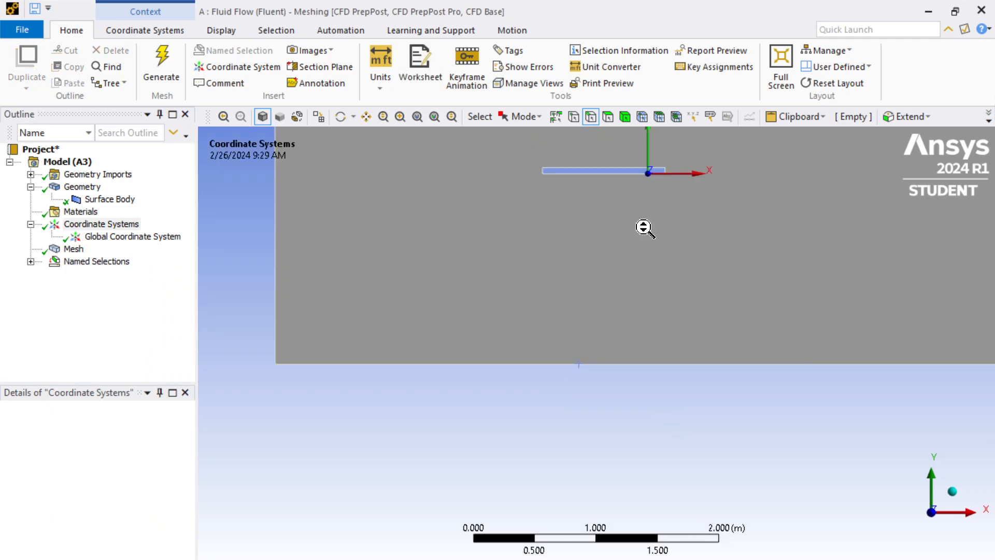
scroll(685, 197, down, 6)
scroll(669, 197, up, 2)
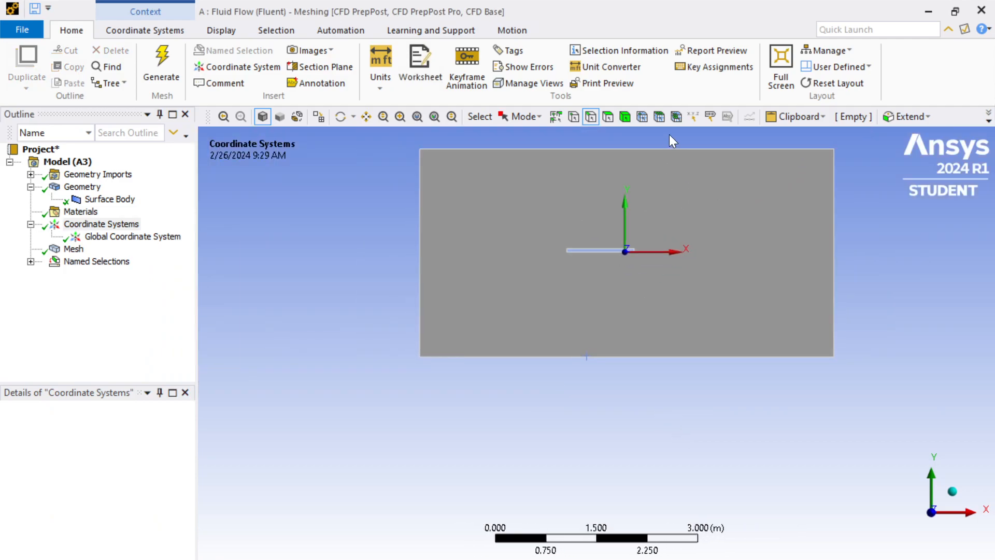
scroll(606, 177, up, 9)
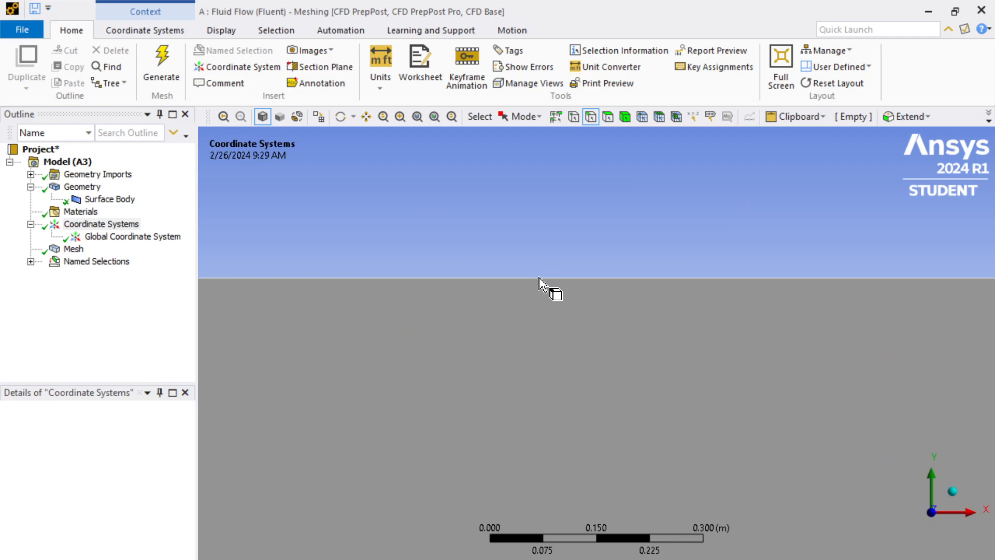
right_click(574, 280)
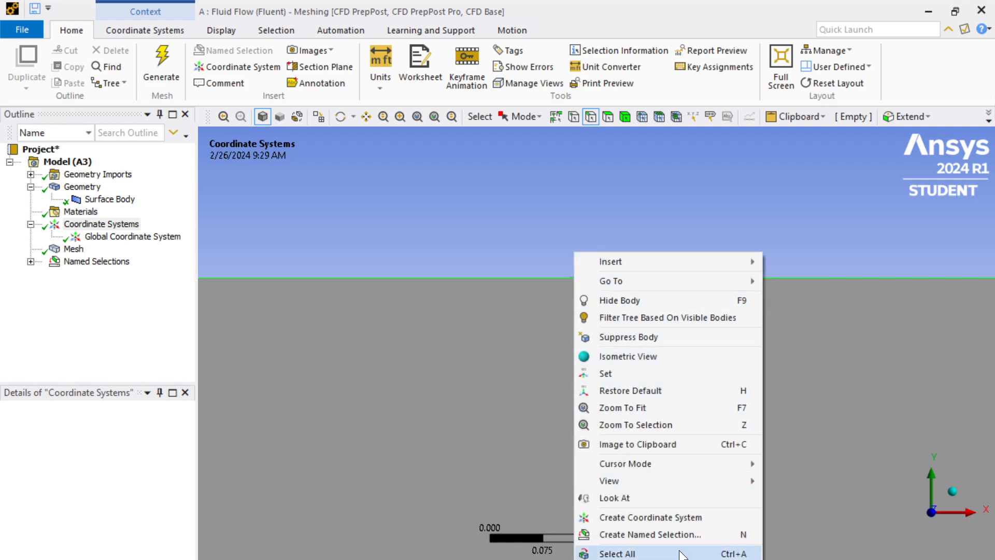
click(679, 534)
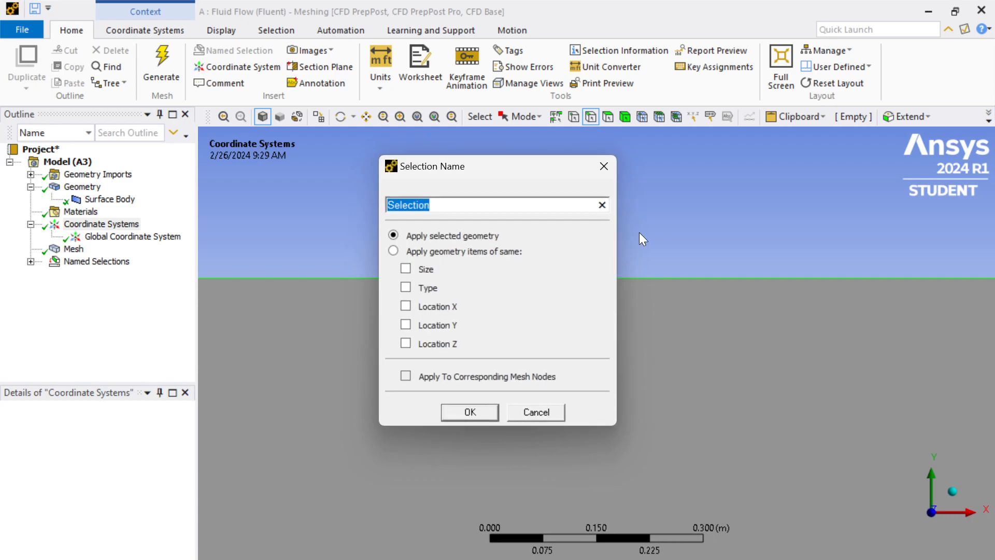
text(inlet)
key(BackSpace)
key(BackSpace)
text(ry)
key(BackSpace)
key(BackSpace)
text(et)
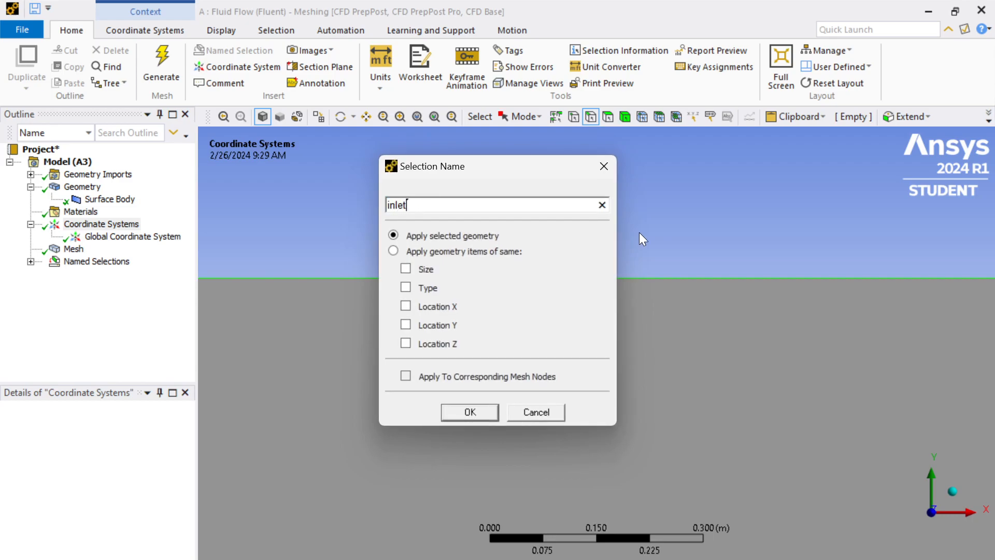
text(-tp)
key(BackSpace)
text(op)
key(Return)
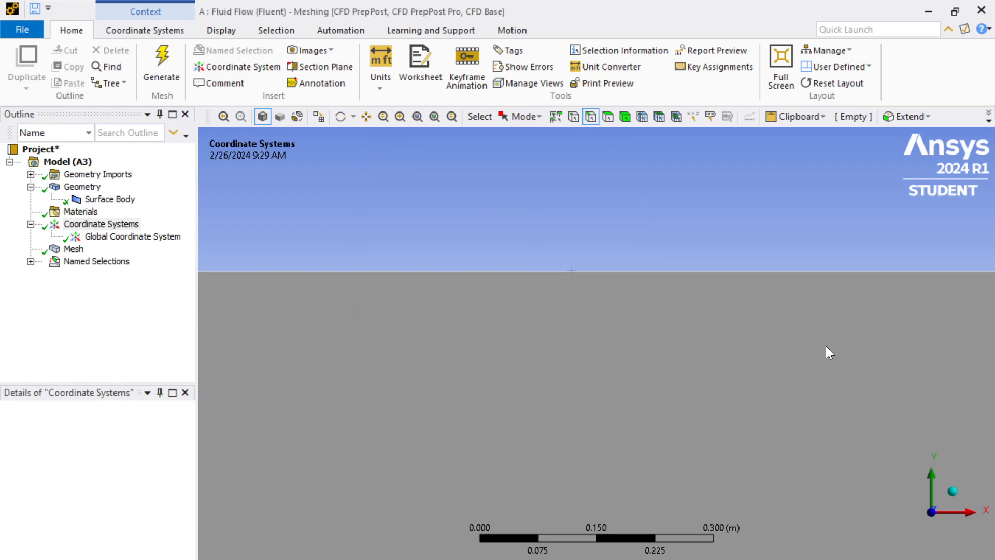
Select the fluid domain's right edge and create a named selection called outlet from it
scroll(826, 347, down, 10)
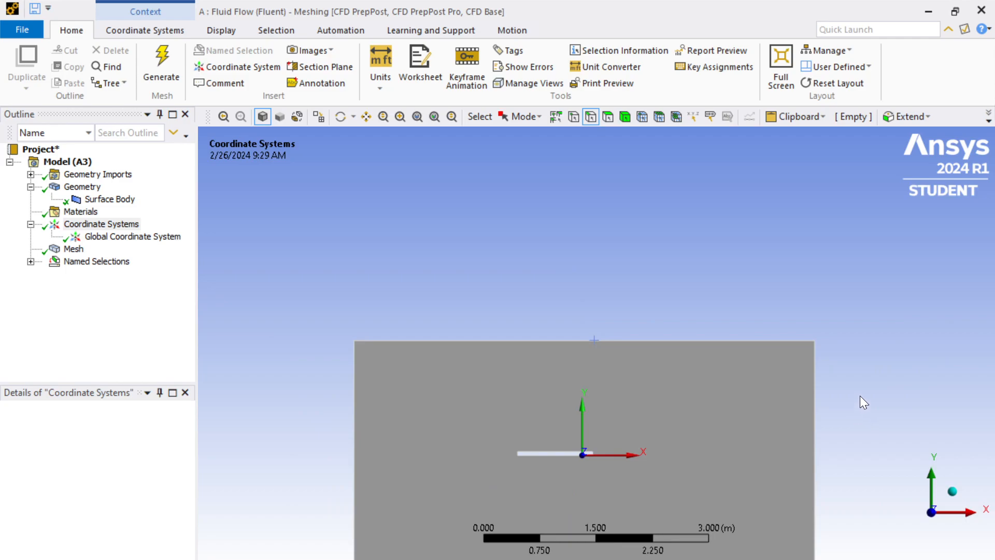
scroll(860, 396, up, 8)
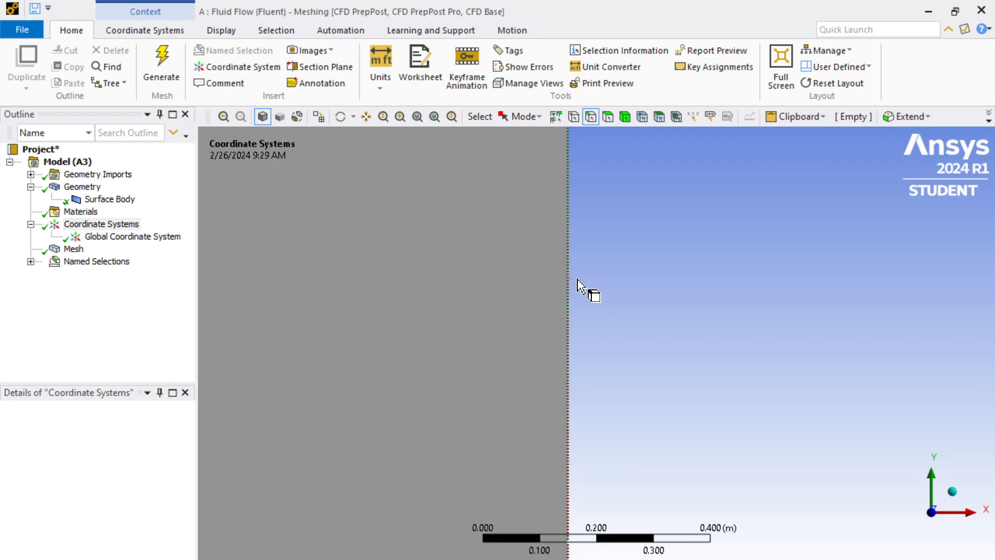
right_click(578, 280)
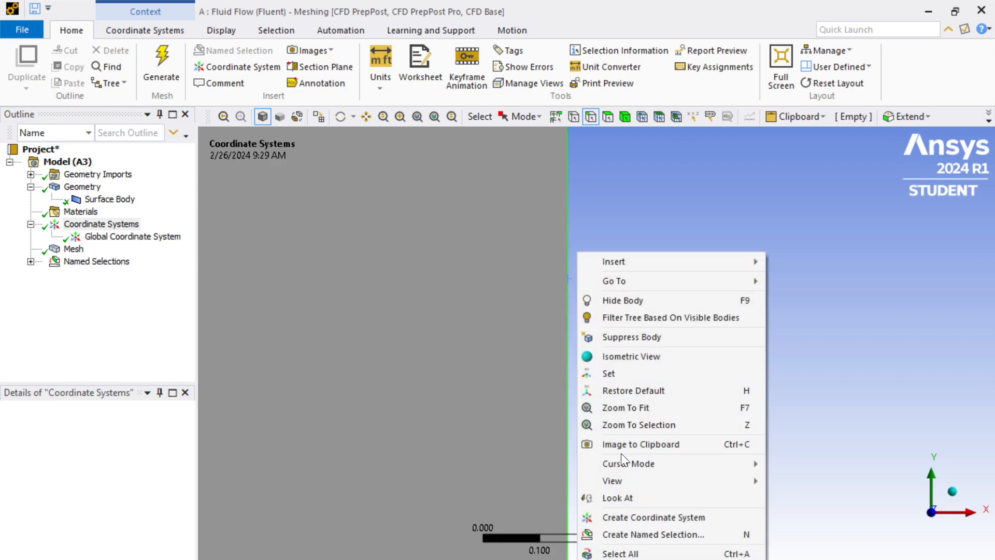
click(645, 536)
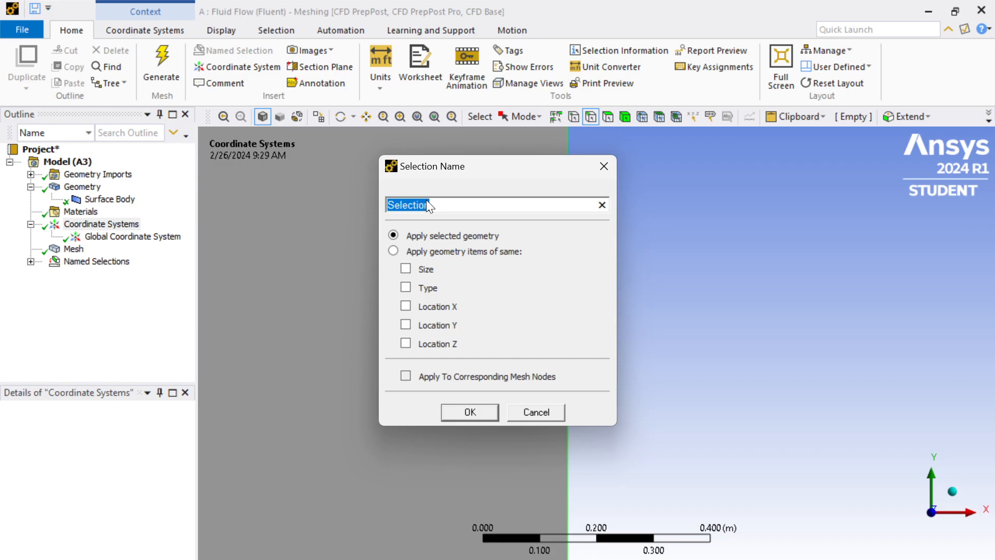
text(outlet)
key(Return)
Select all four edges of the thin inner rectangle and create a named selection called wall from them
scroll(371, 230, down, 2)
scroll(311, 316, down, 4)
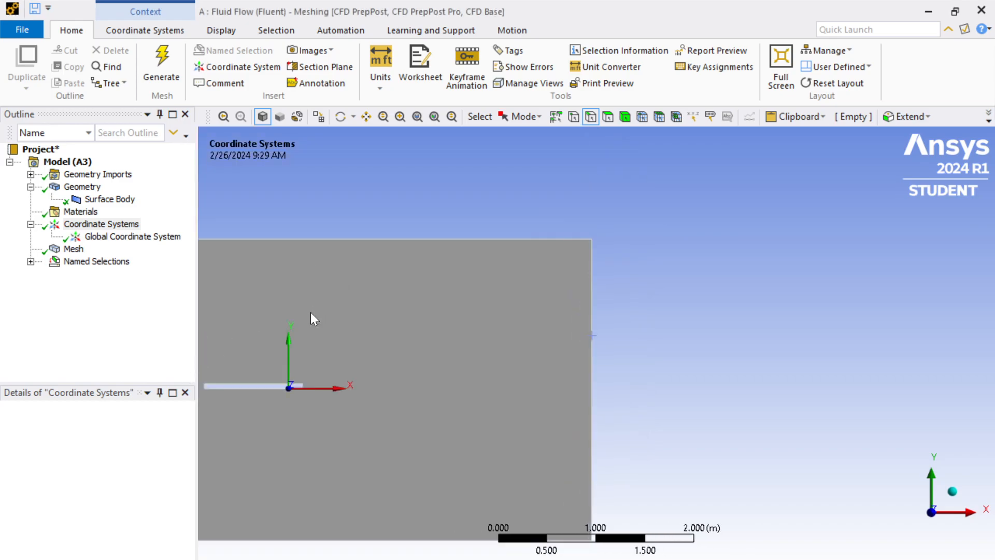
scroll(389, 373, up, 2)
scroll(291, 389, down, 1)
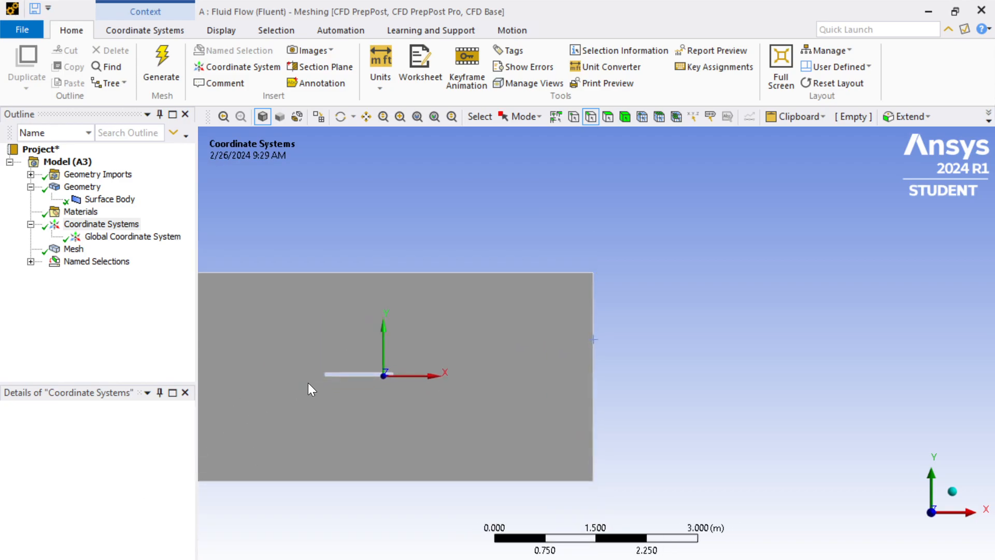
scroll(399, 348, up, 6)
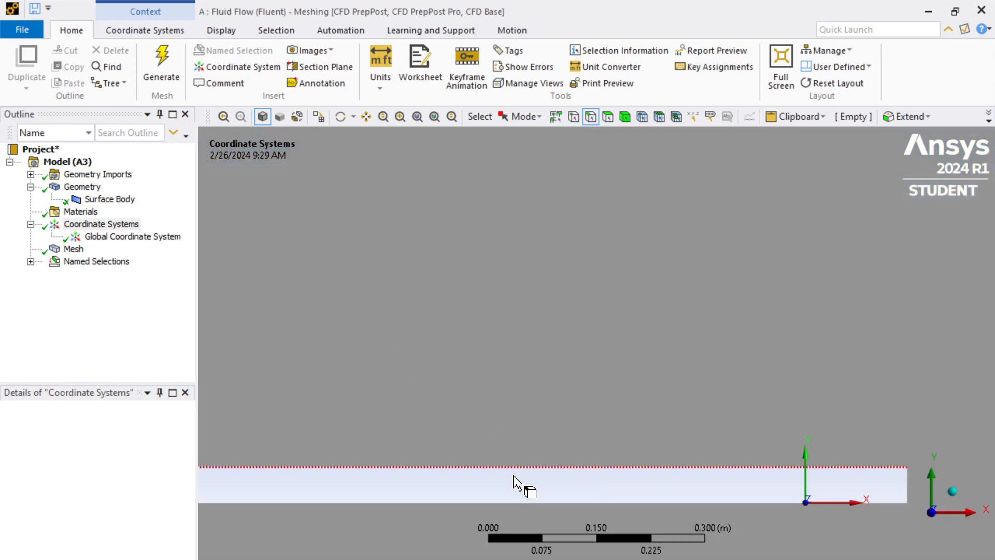
scroll(526, 451, down, 1)
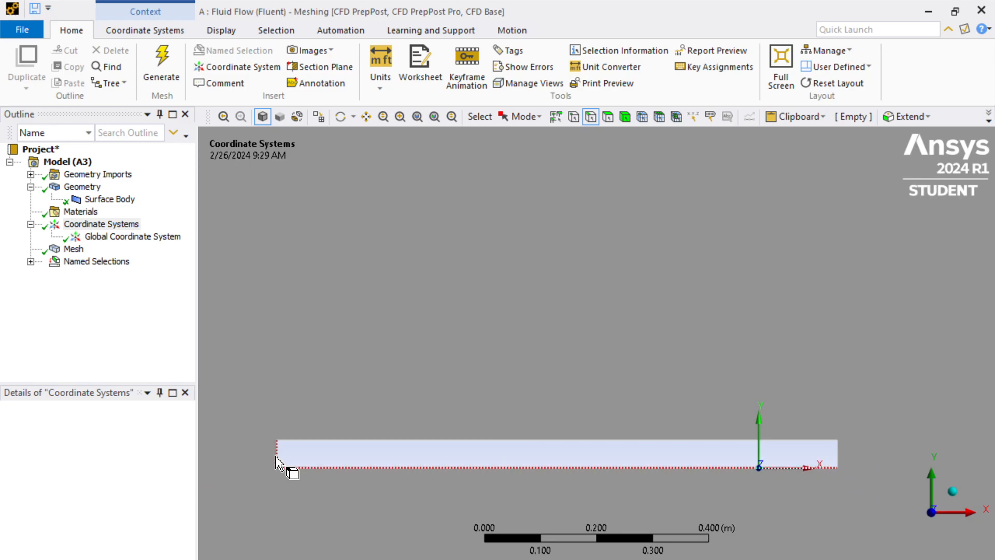
click(334, 468)
ctrl+click(354, 441)
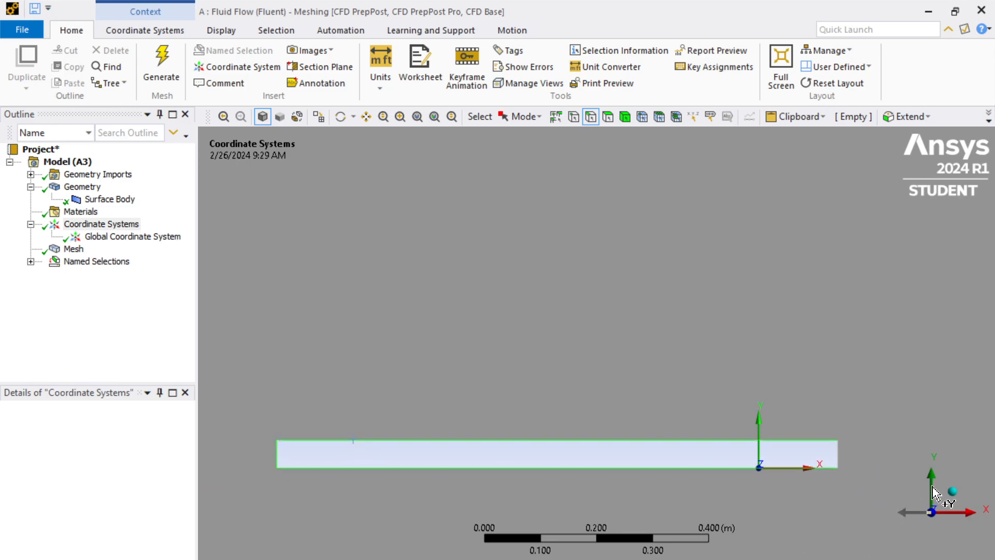
ctrl+click(848, 455)
right_click(814, 442)
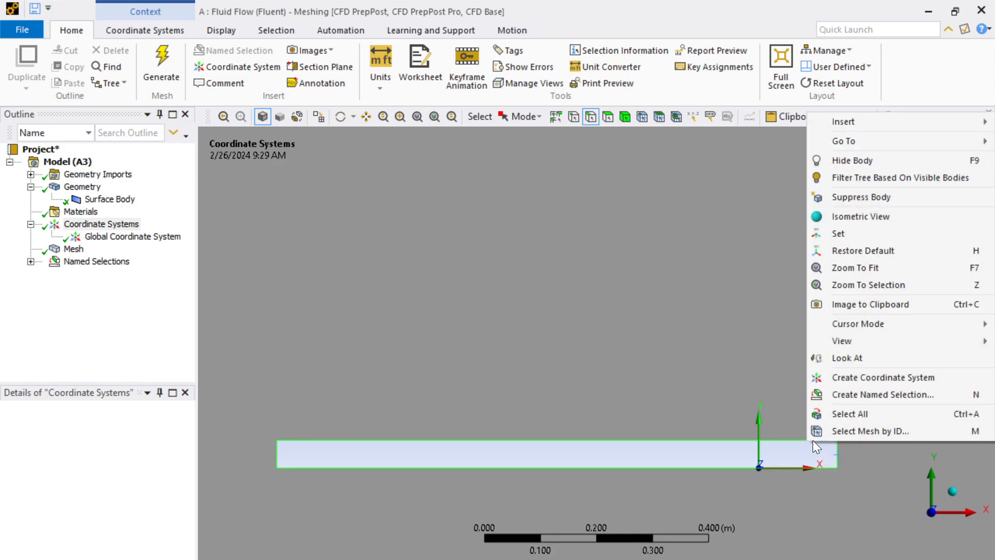
click(845, 394)
text(wall)
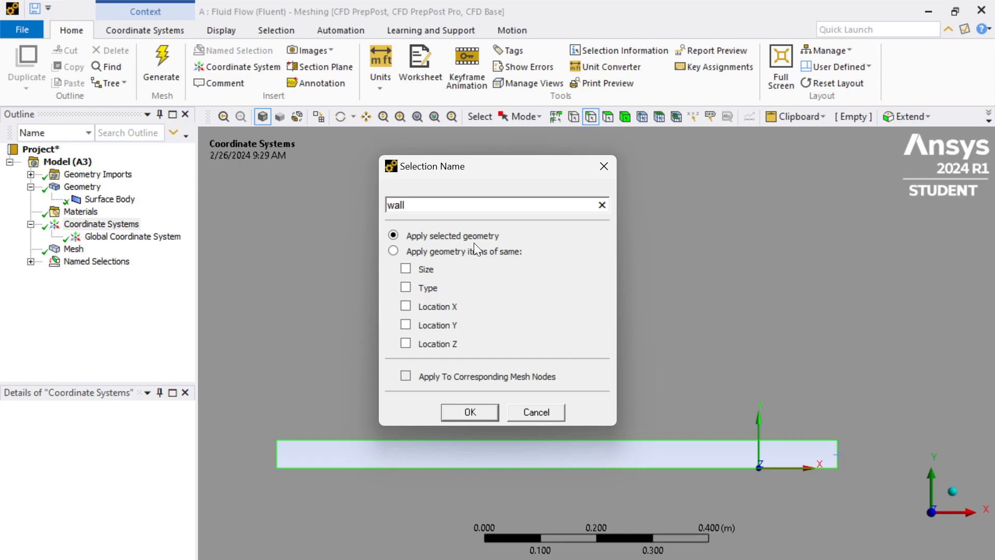
key(Return)
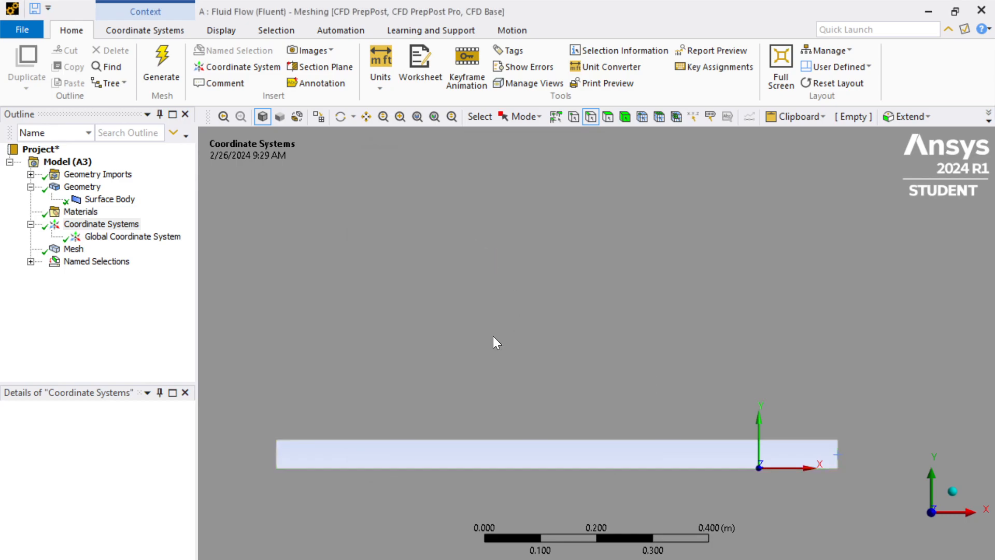
Review the list of named selections and the generated mesh, and close the meshing application
click(30, 261)
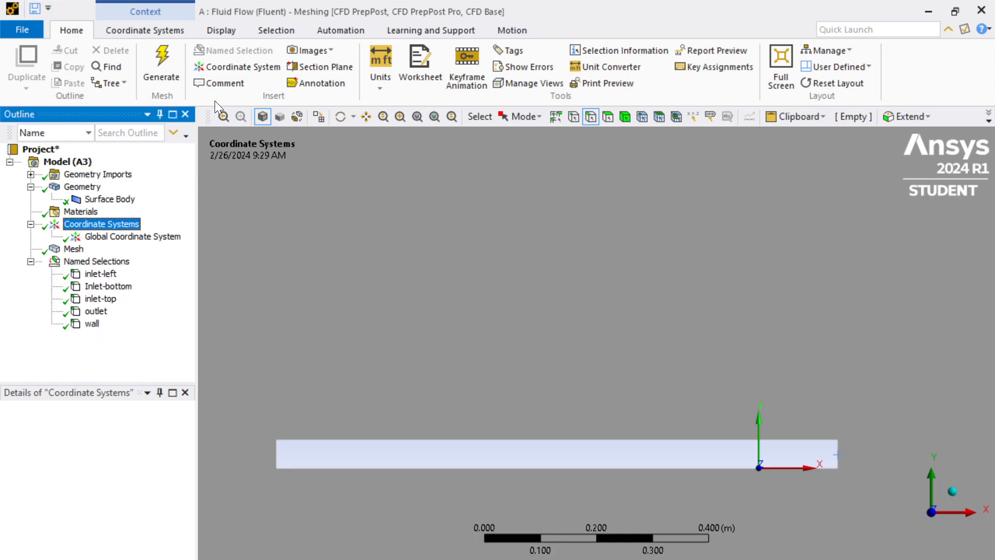
click(73, 249)
scroll(724, 366, down, 10)
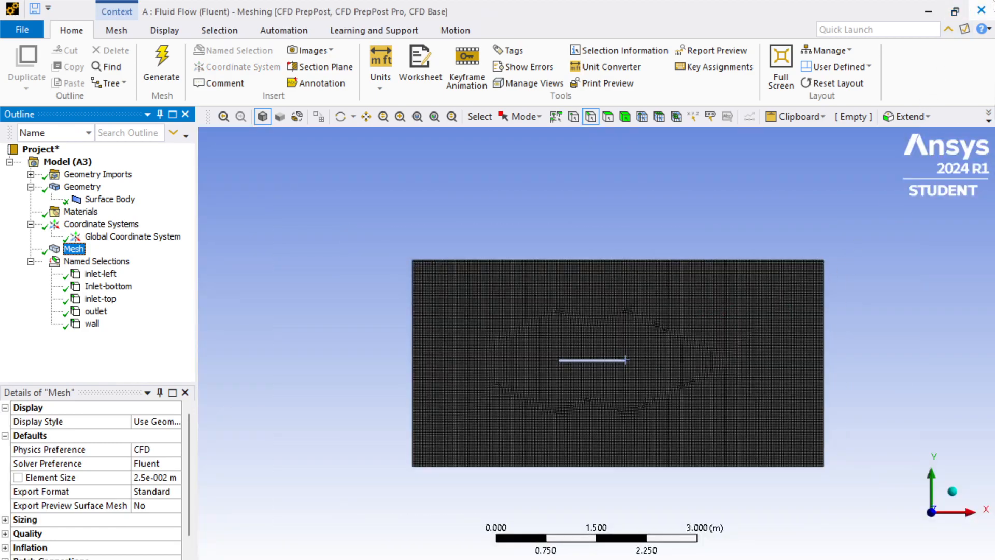
click(990, 8)
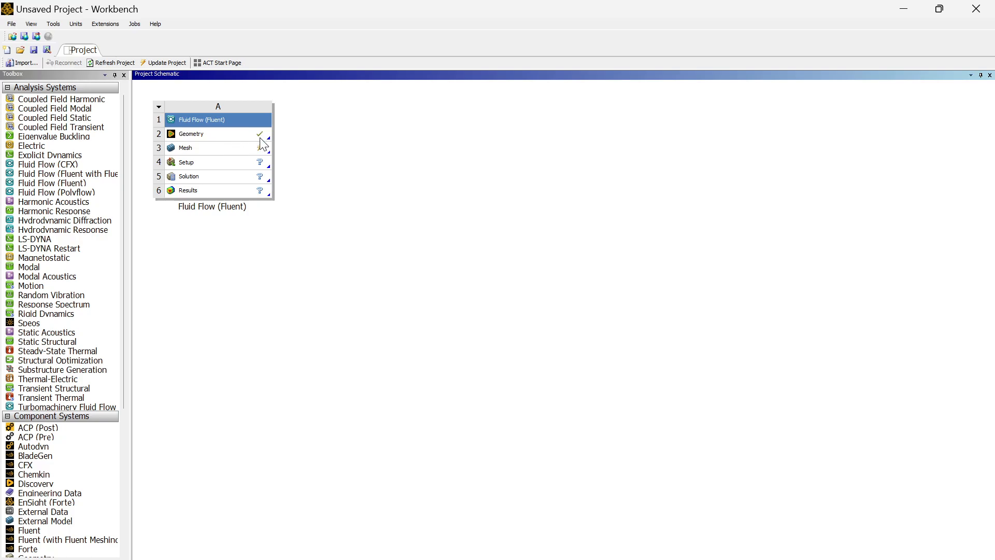
Update the Mesh cell of the Fluid Flow (Fluent) system in the project schematic
click(223, 154)
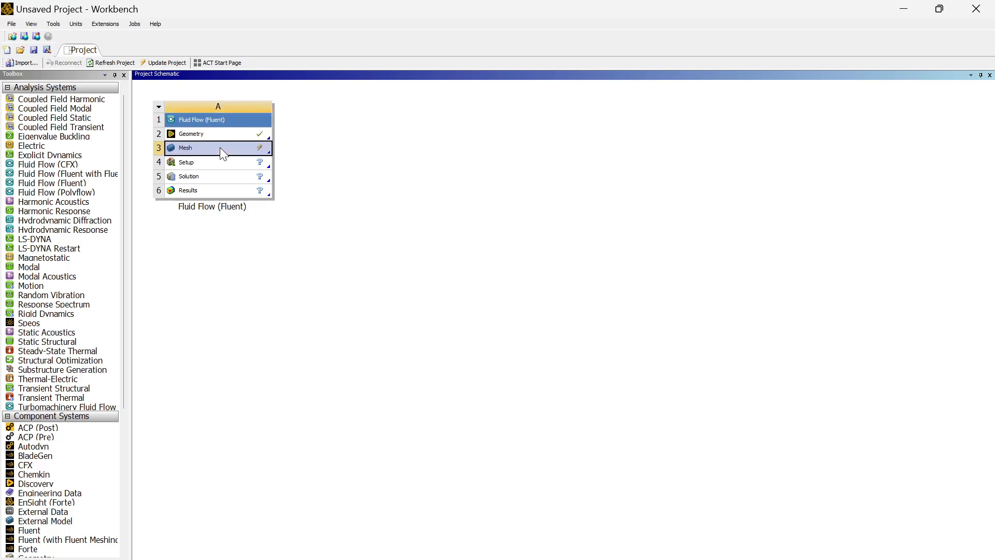
right_click(221, 149)
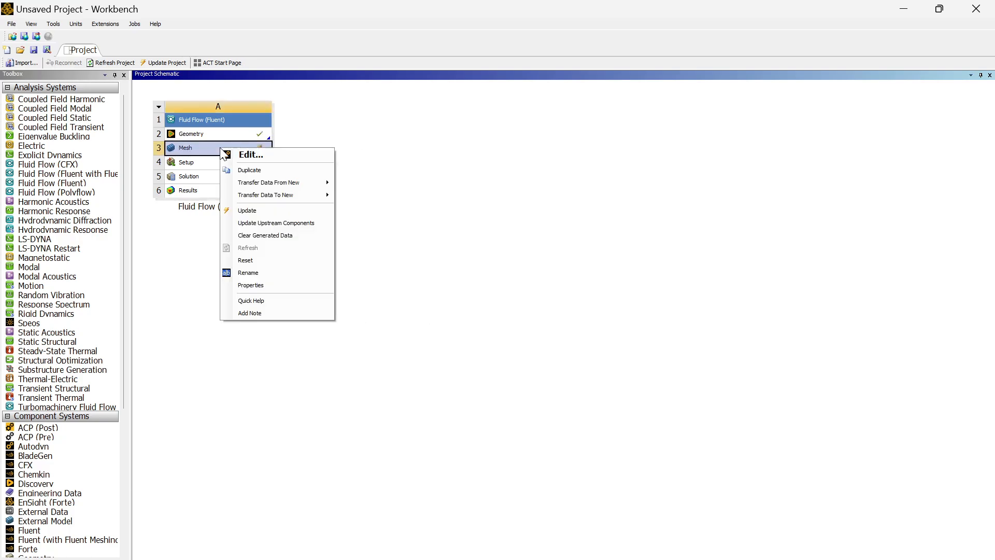
click(283, 211)
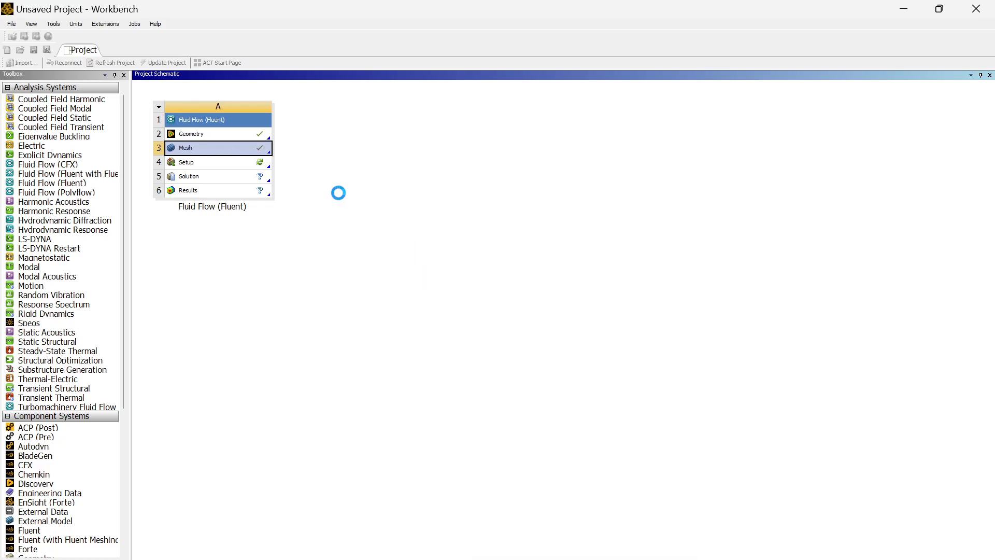
Open the Fluent system's Setup cell and start Fluent with 4 solver processes
click(243, 162)
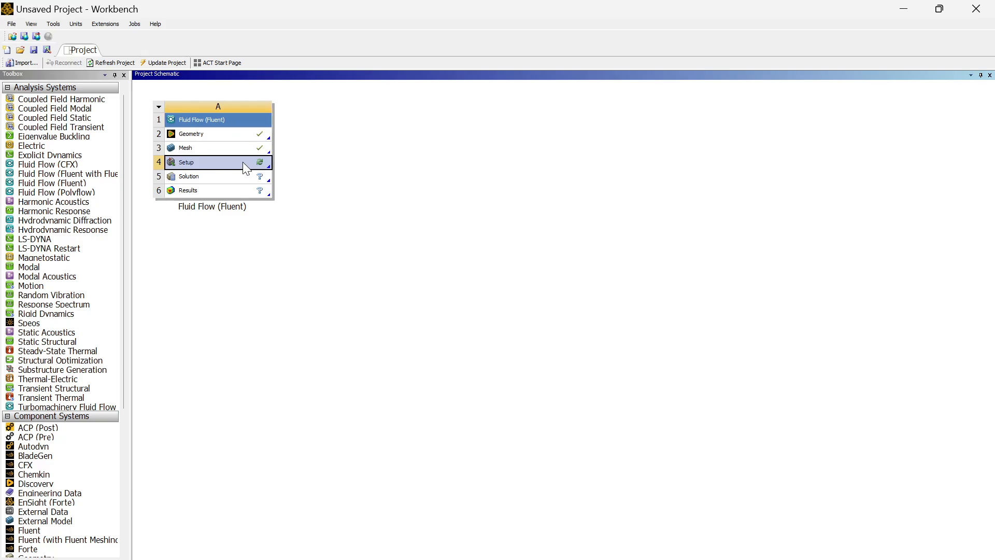
double_click(246, 168)
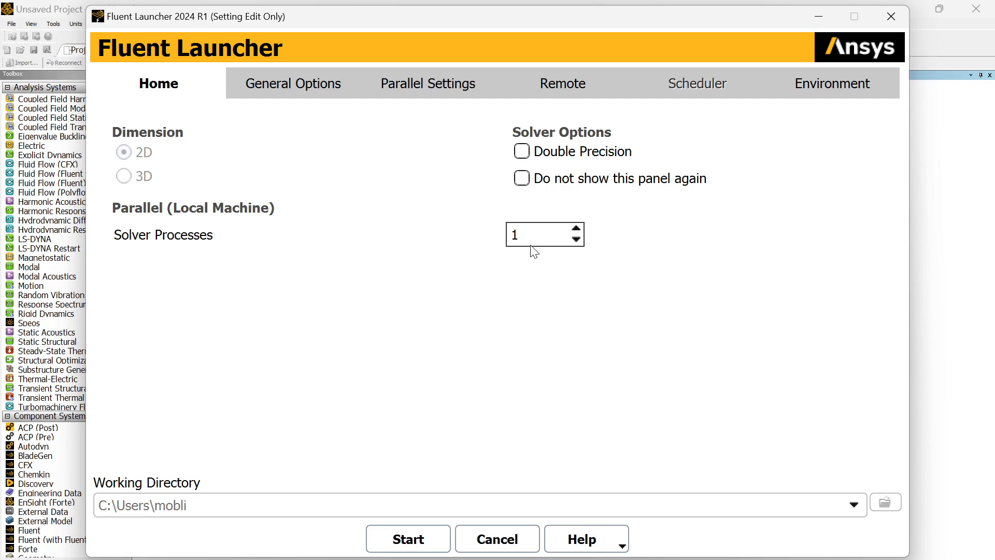
double_click(529, 231)
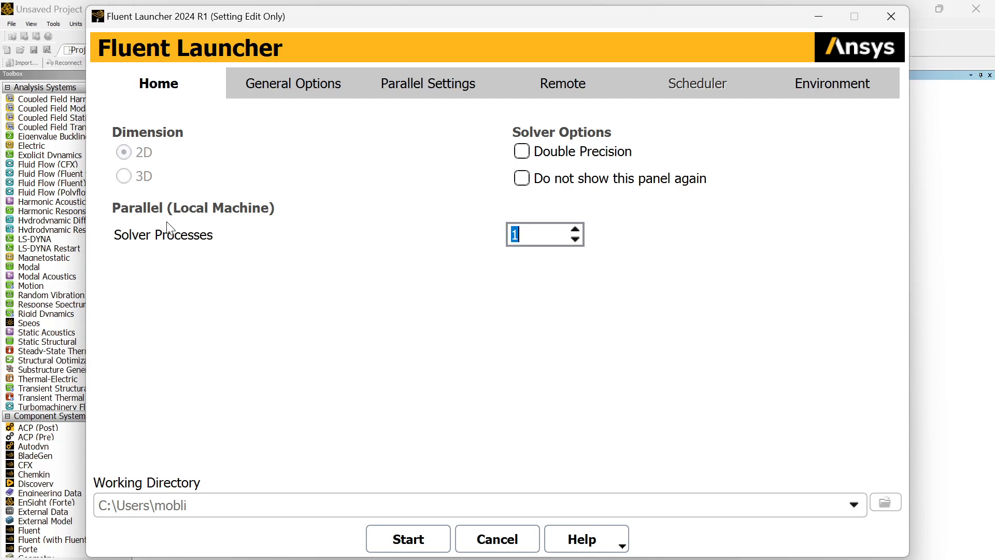
double_click(542, 235)
text(4)
click(414, 541)
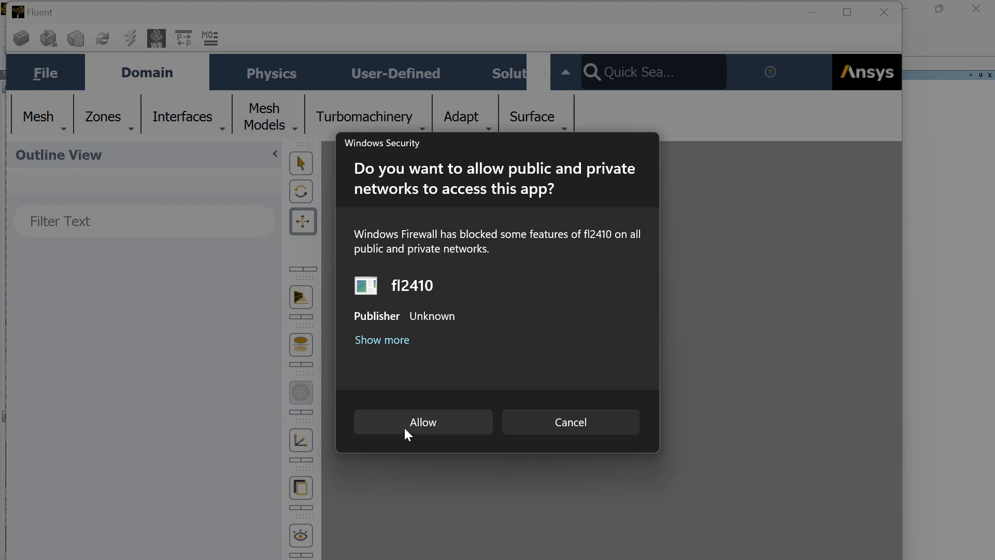
Allow network access for fl2410 and fl_mpi2410, and dismiss the Key Behavioral Changes notice
click(404, 427)
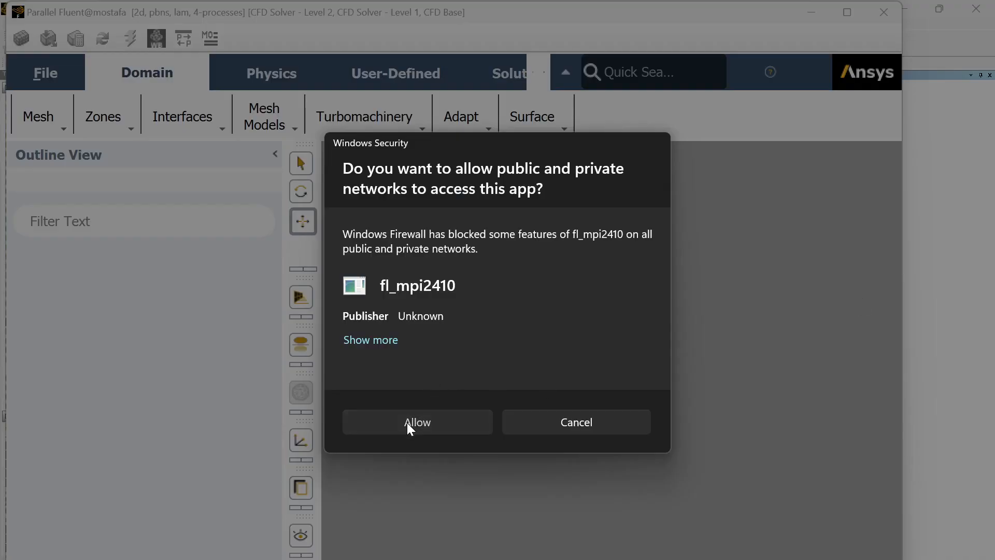
click(407, 424)
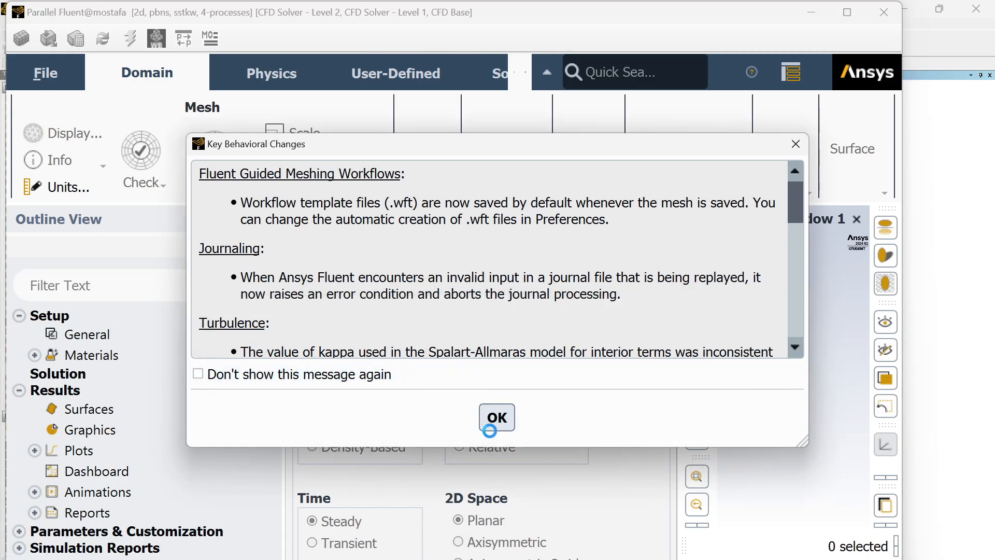
drag(627, 151, 618, 113)
mouse_move(663, 537)
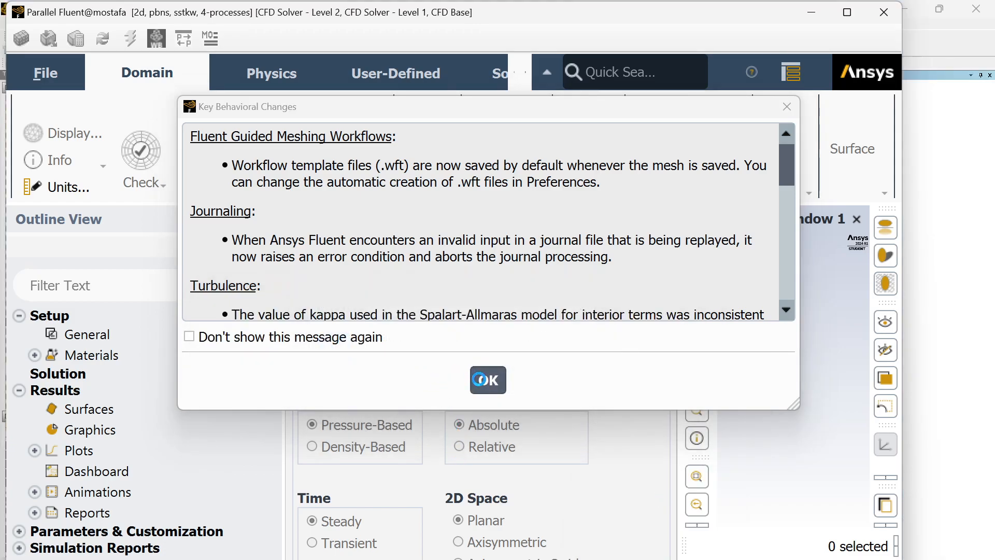
click(477, 379)
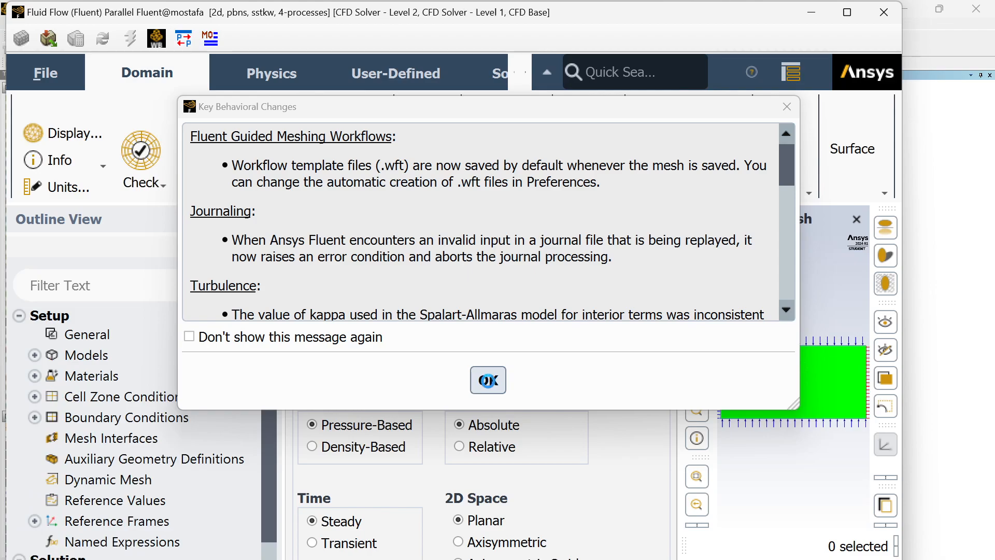
click(477, 381)
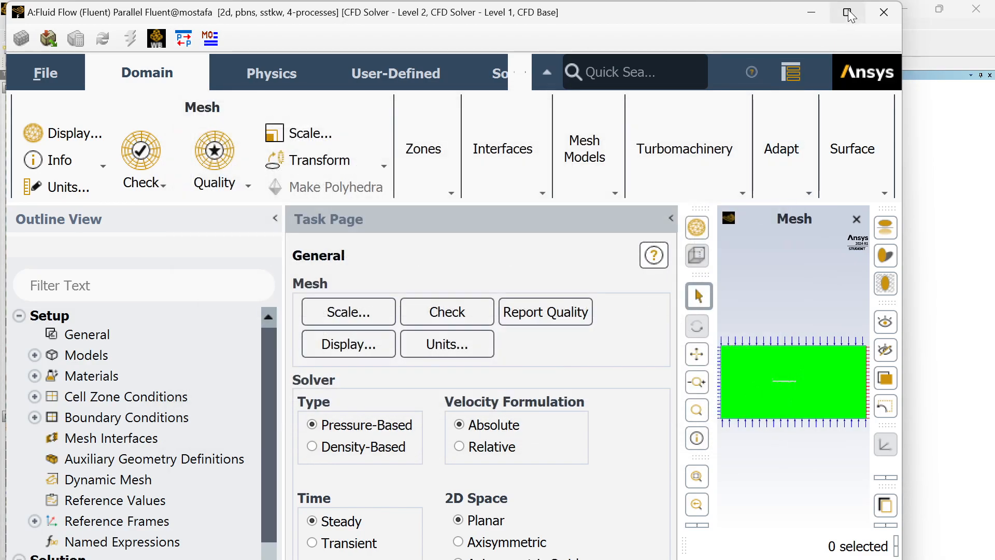
Maximize the Fluent window with a slightly narrower task page and review the General solver settings
click(848, 12)
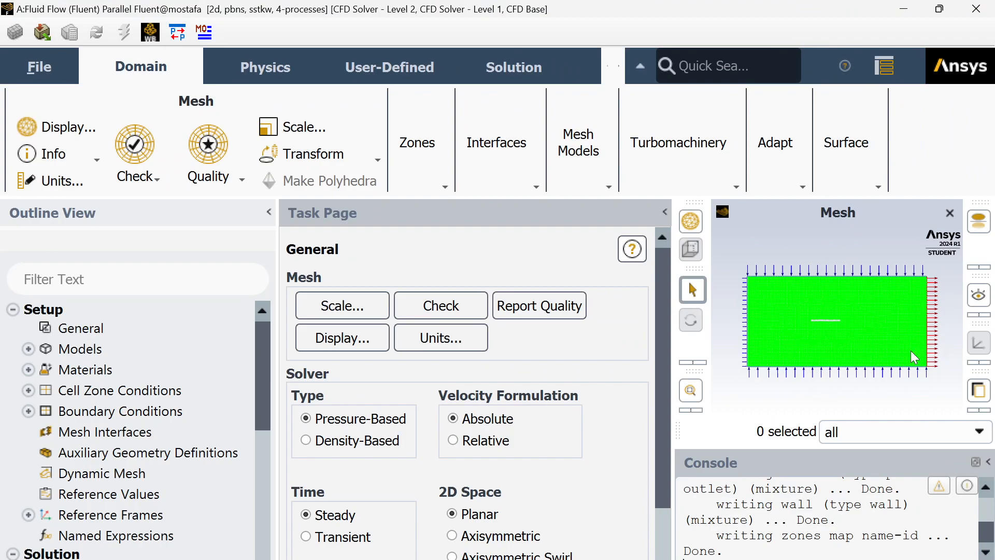
drag(671, 337, 442, 344)
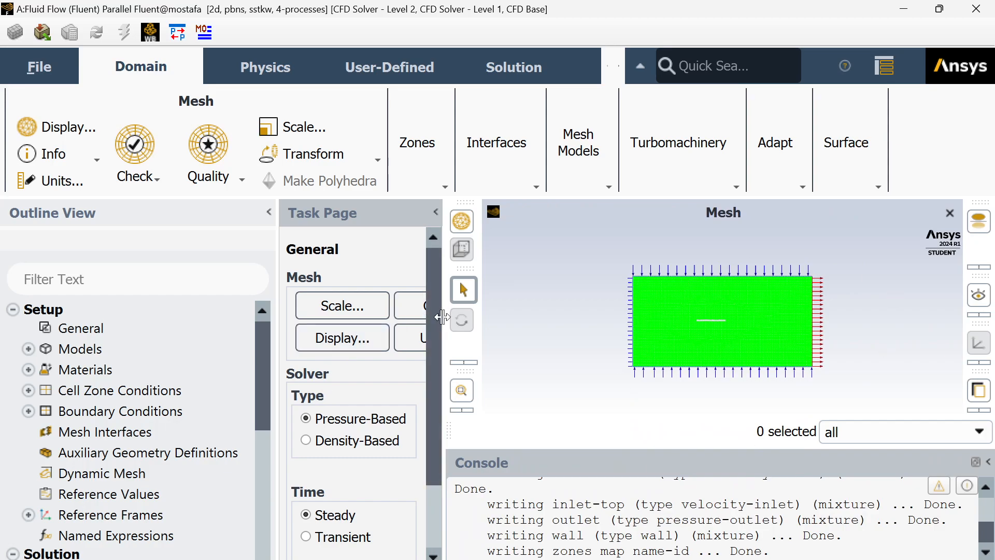
drag(440, 316, 605, 311)
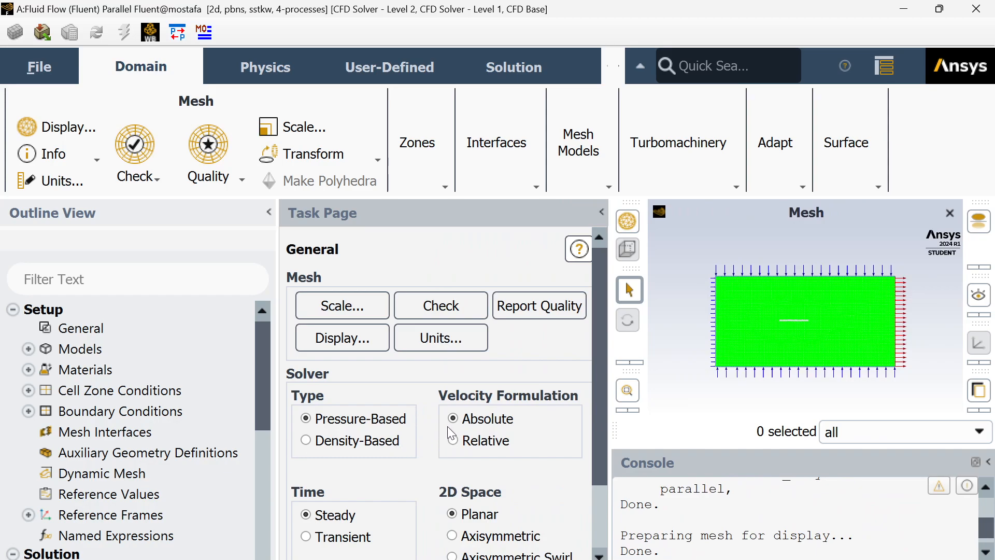
click(78, 334)
scroll(394, 280, down, 3)
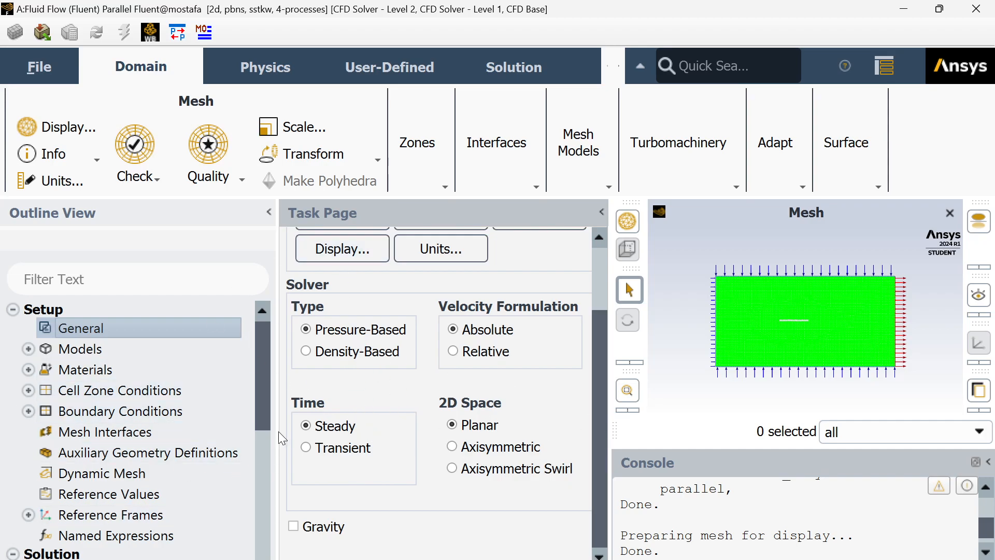
Expand the Models branch and look through the available physical models
click(28, 349)
scroll(205, 389, down, 2)
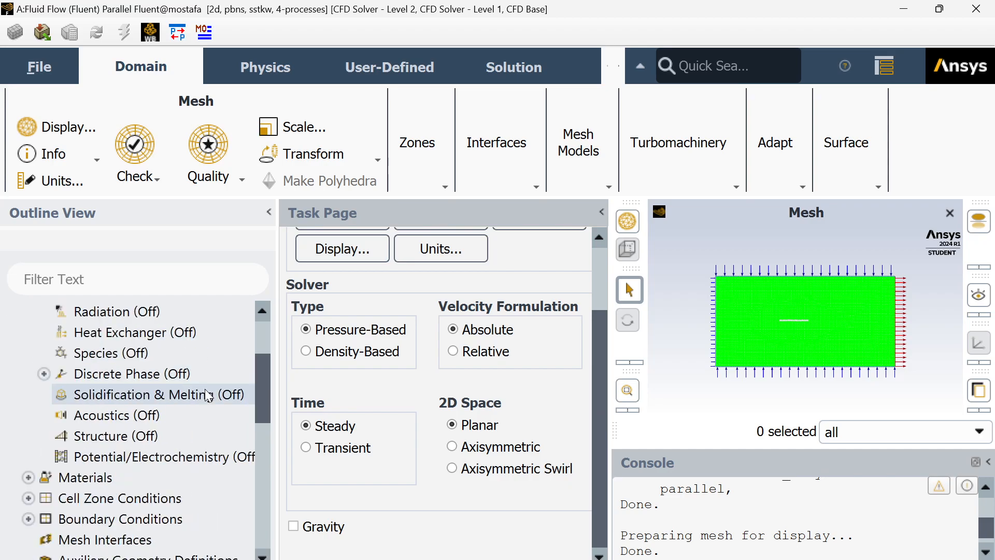
scroll(207, 395, up, 1)
scroll(206, 394, up, 1)
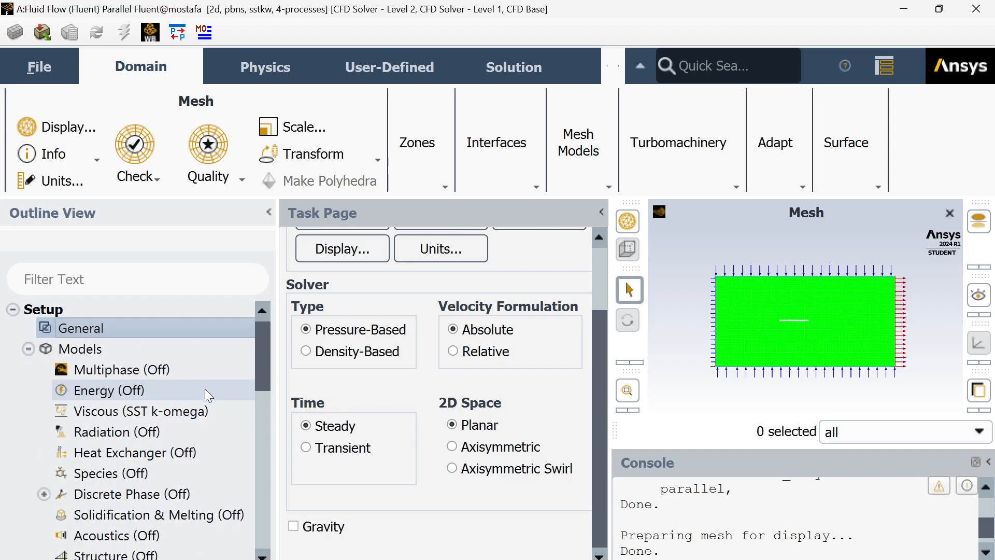
scroll(205, 389, down, 1)
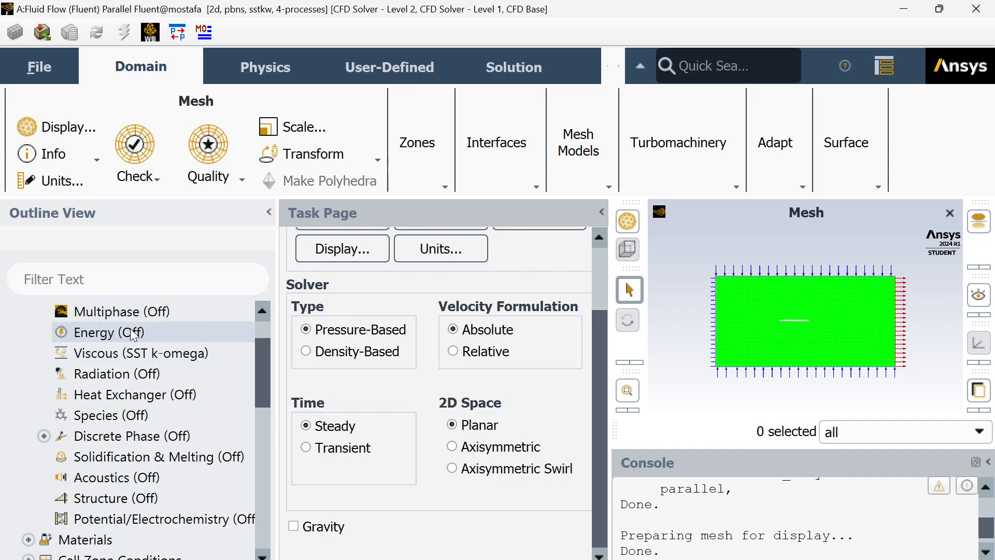
Examine the viscous model options by previewing Inviscid and Transition k-kl-omega, and cancel the dialog
click(143, 358)
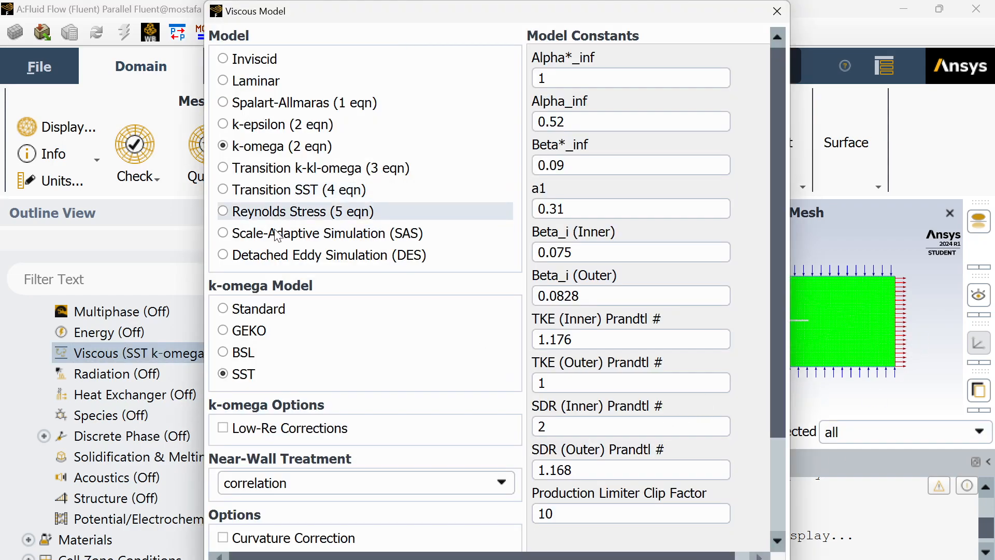
click(271, 60)
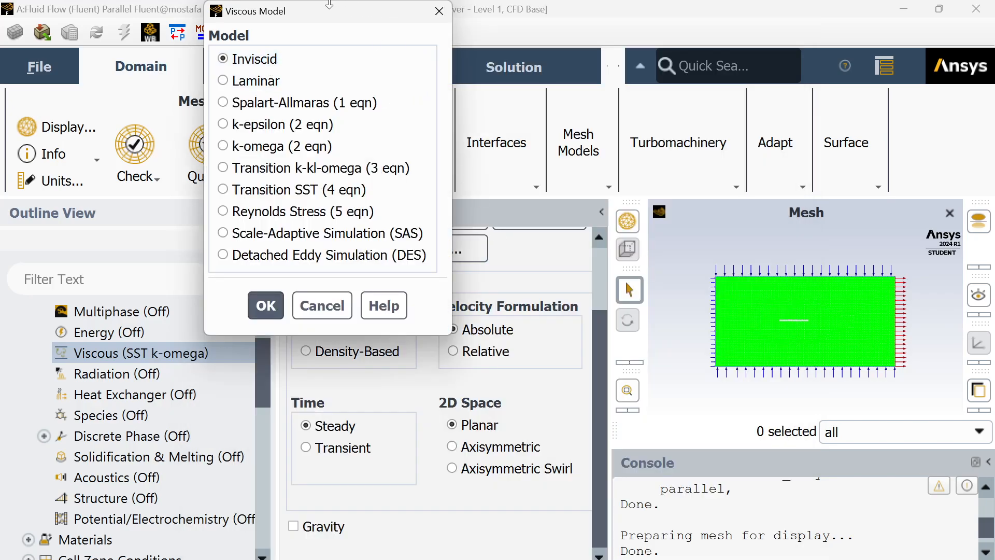
drag(330, 20, 436, 146)
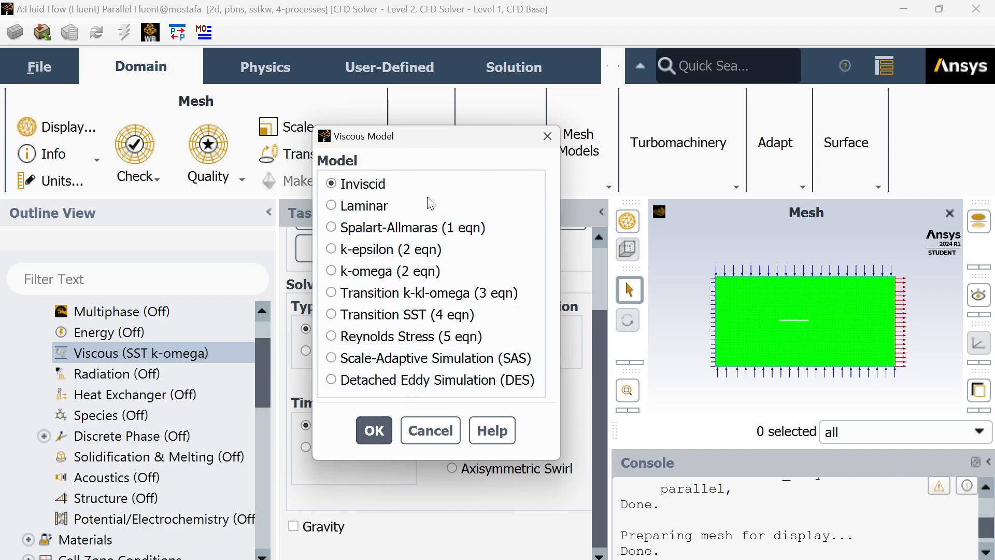
click(387, 294)
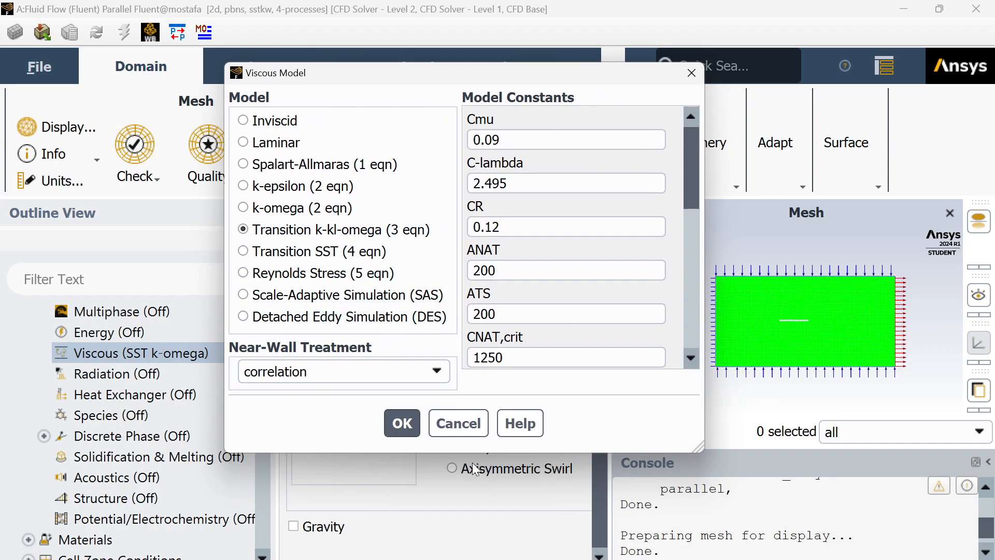
click(462, 430)
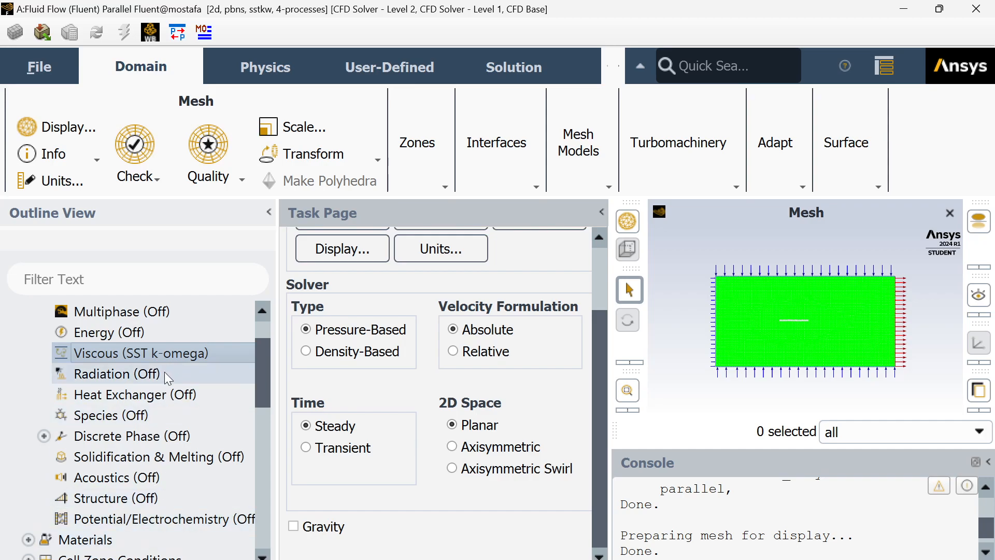
Expand the fluid materials and check that air is defined as the working fluid
scroll(164, 373, down, 2)
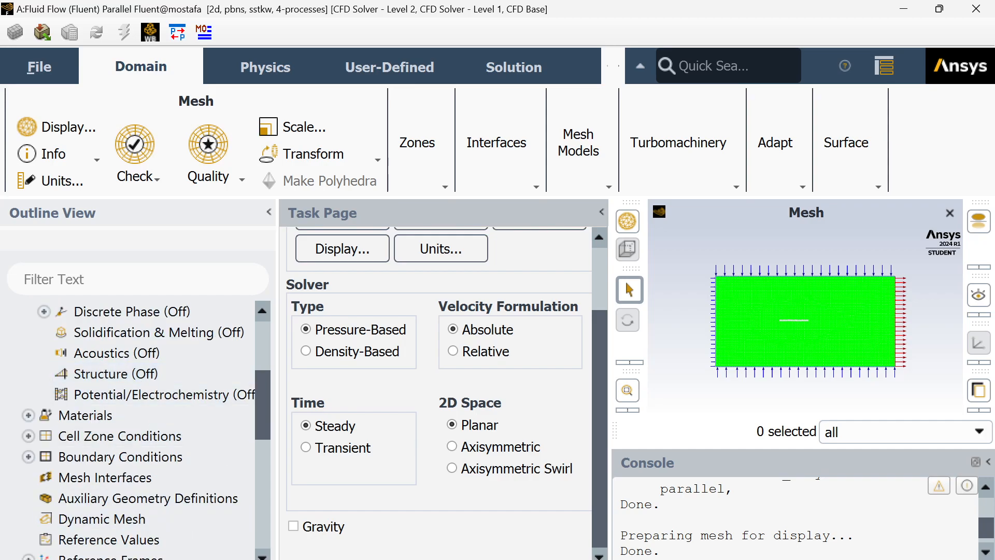
click(28, 416)
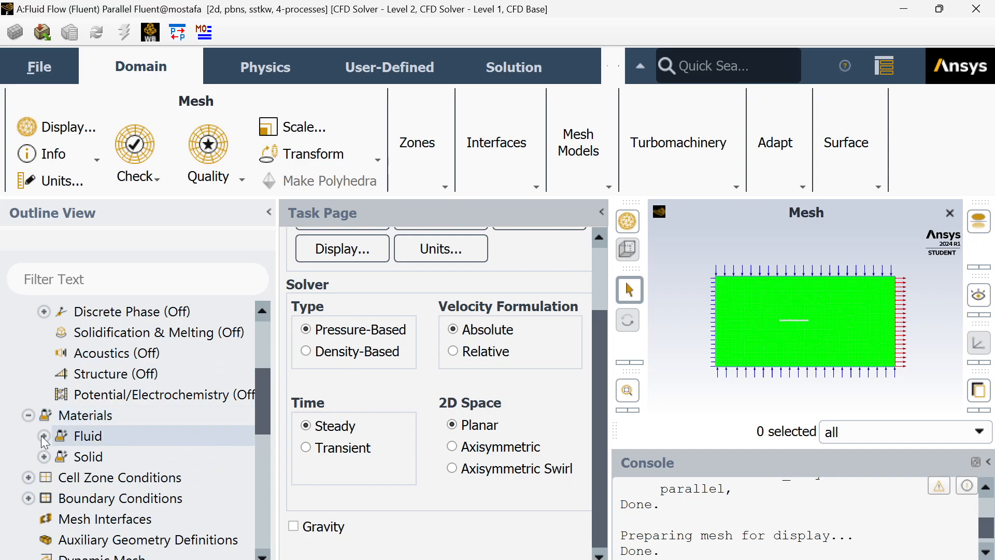
click(43, 436)
scroll(117, 387, down, 1)
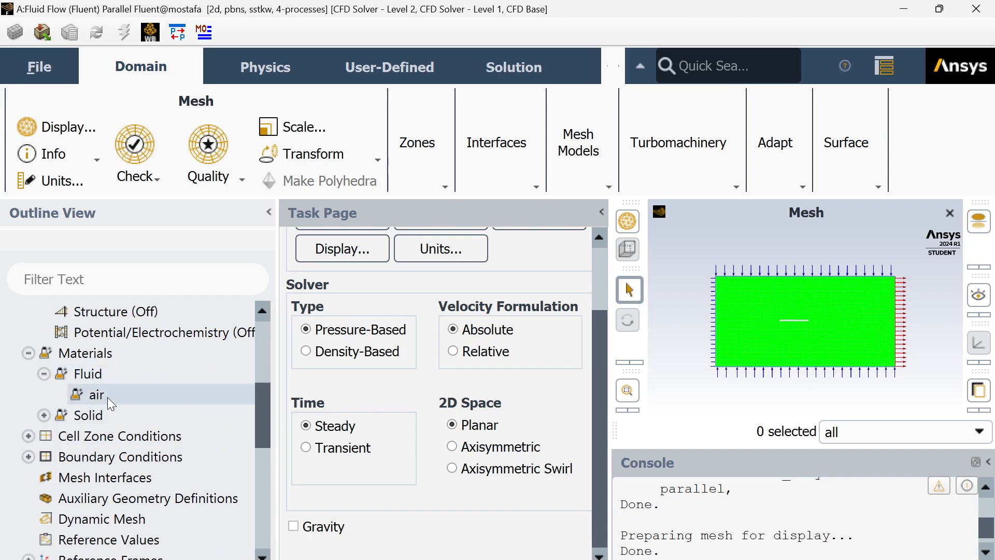
click(108, 397)
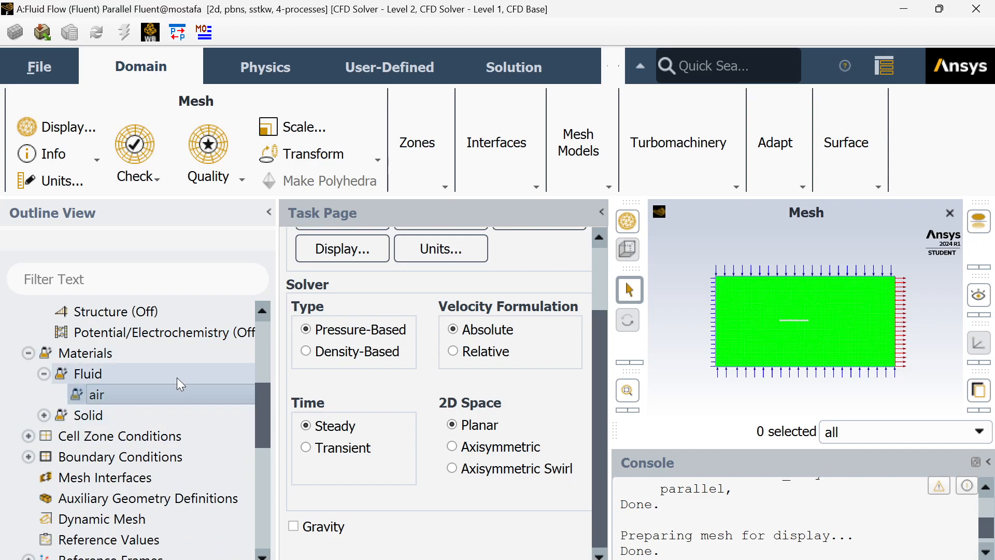
scroll(175, 366, down, 2)
scroll(169, 374, up, 1)
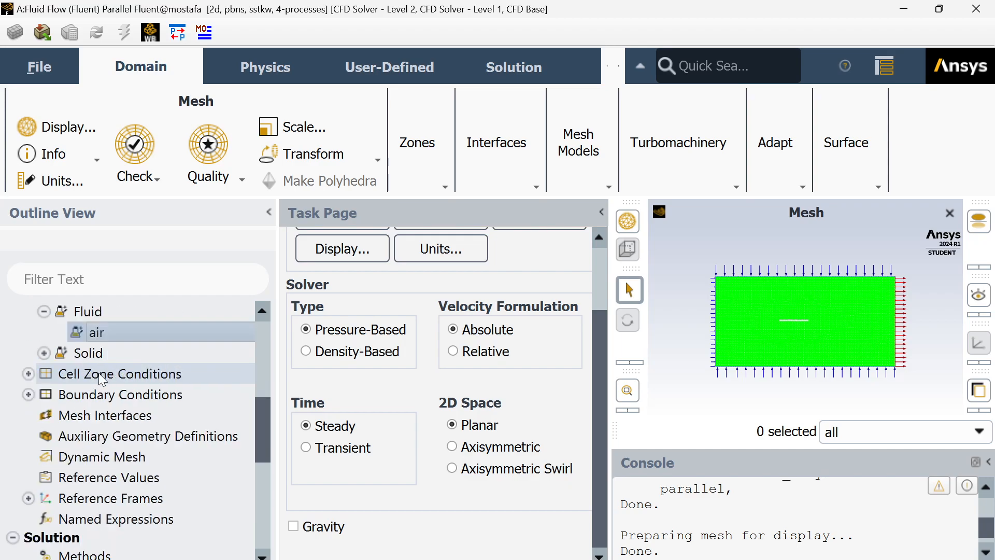
Expand the fluid cell zone conditions and select the surface_body zone
click(29, 374)
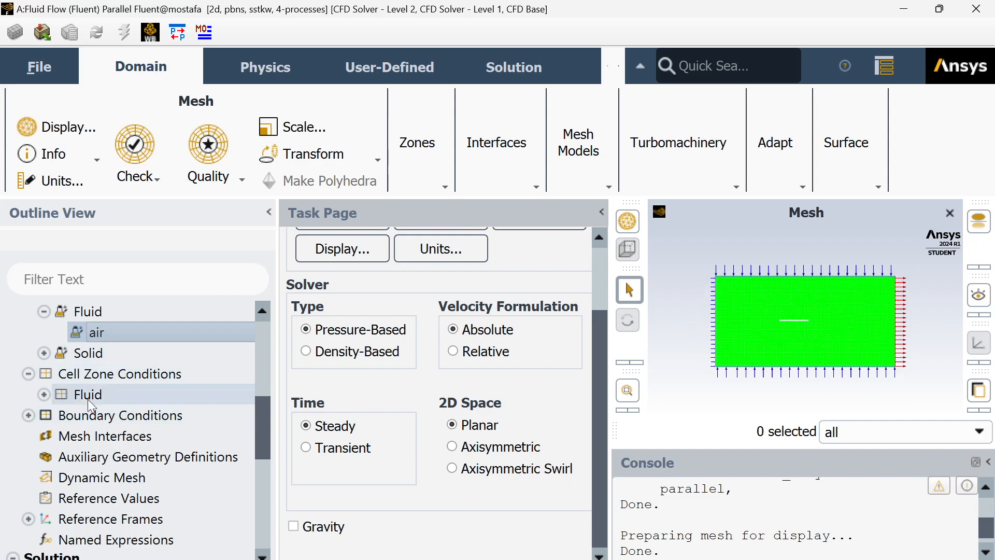
click(45, 394)
click(119, 415)
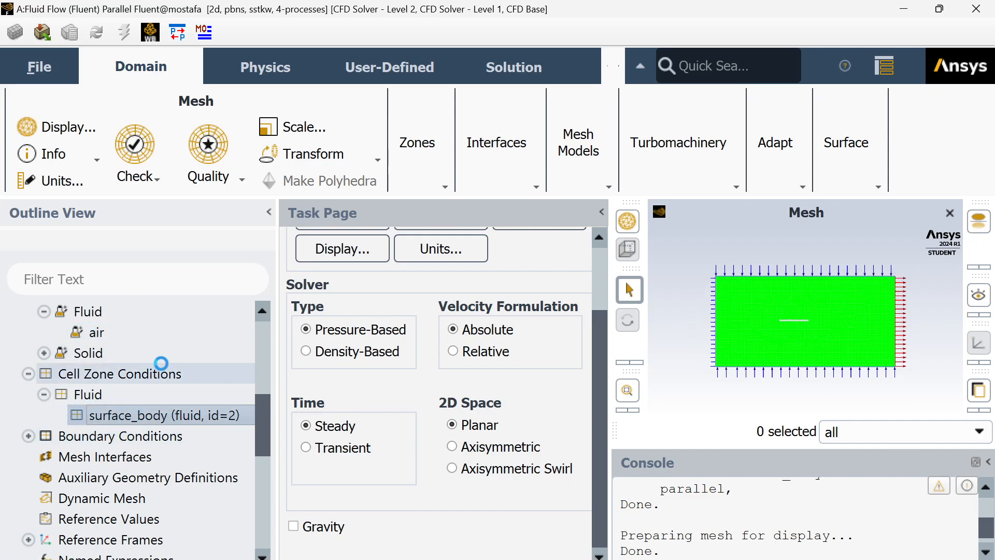
Expand the Boundary Conditions branch and examine its boundary types against the displayed mesh
scroll(162, 366, down, 1)
click(29, 374)
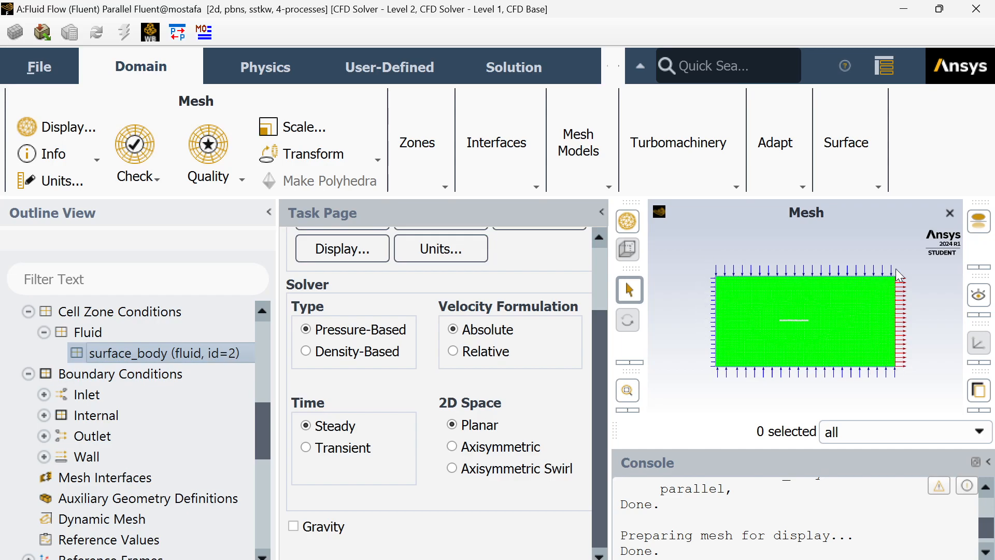
scroll(782, 337, down, 2)
scroll(783, 337, up, 5)
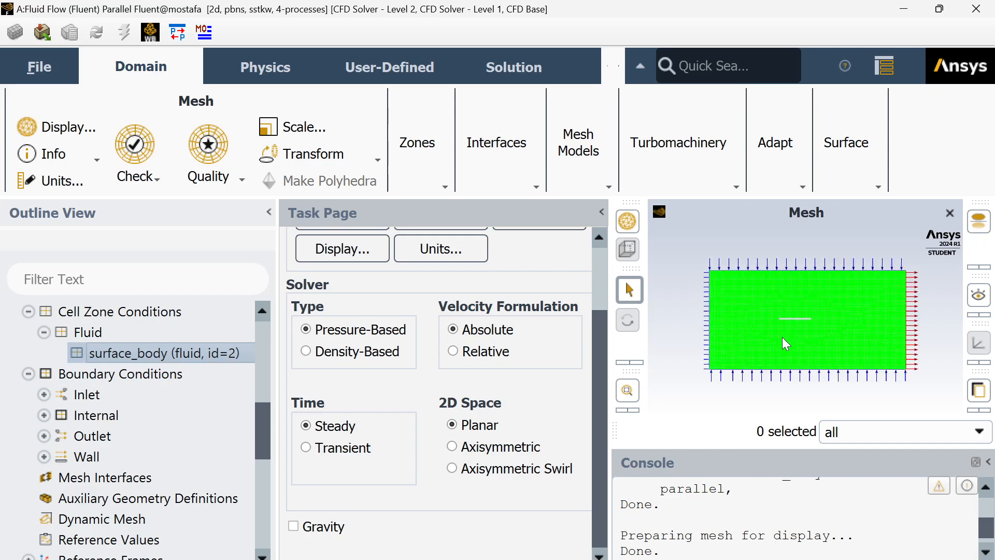
scroll(785, 328, down, 3)
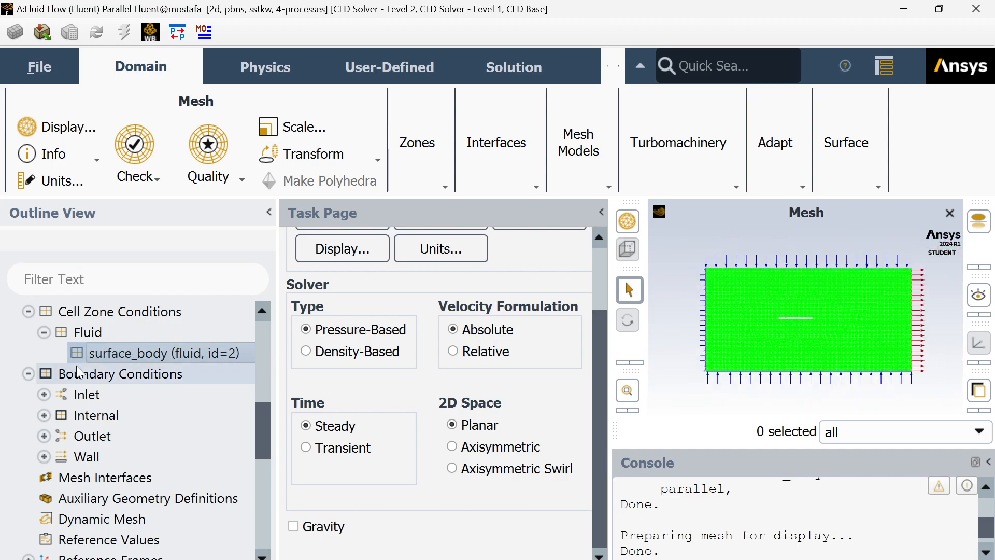
Open the Boundary Conditions page and go through the inlet-bottom, inlet-left, inlet-top and interior-surface_body zones
double_click(71, 378)
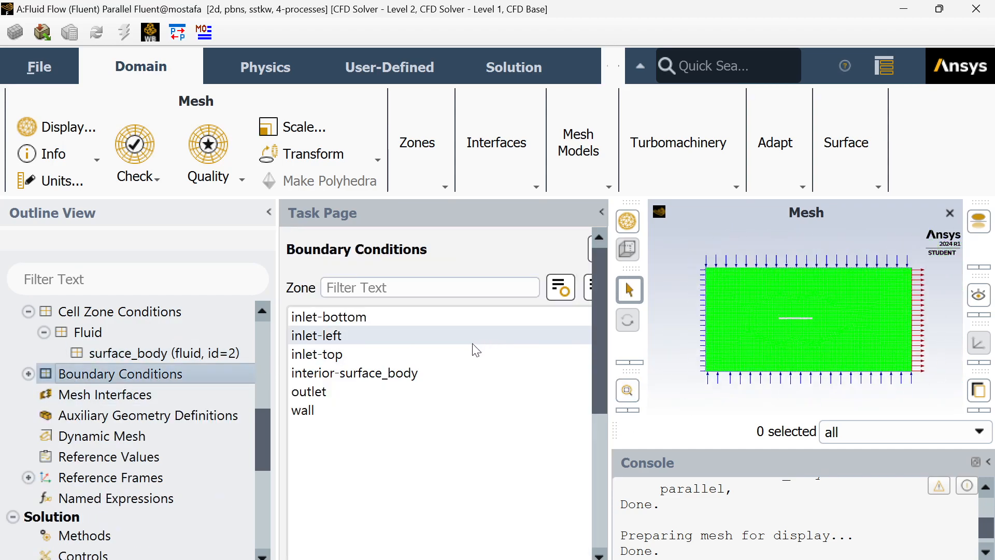
click(445, 321)
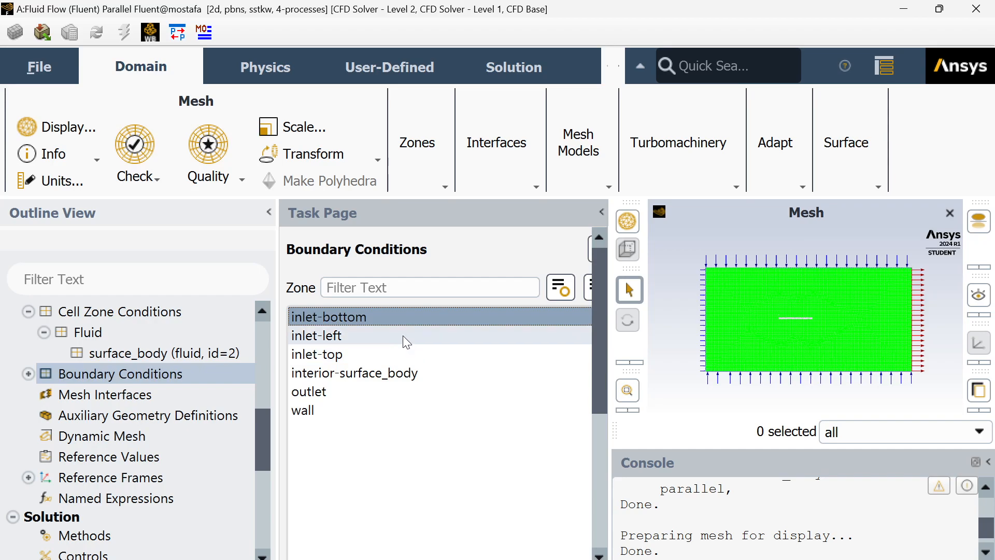
click(403, 335)
click(399, 354)
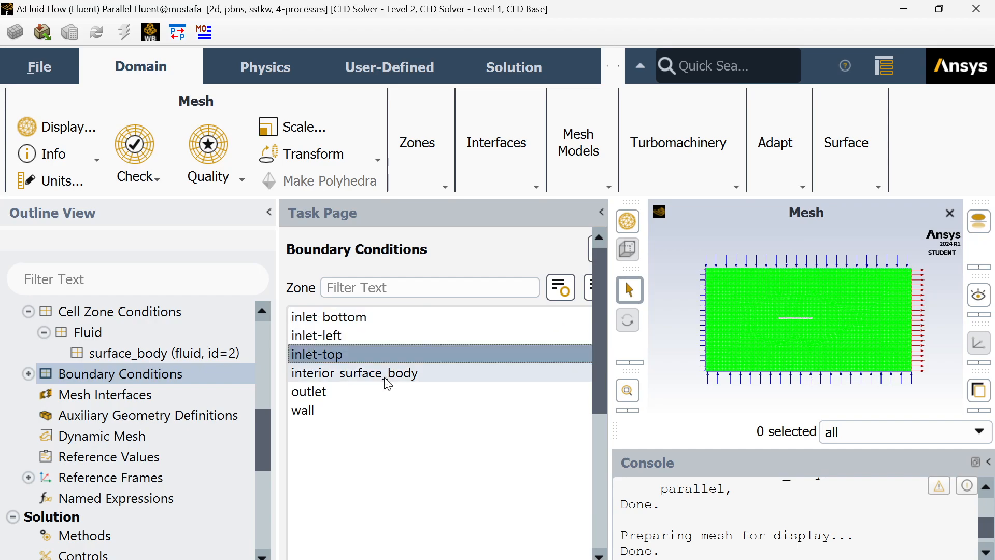
click(389, 373)
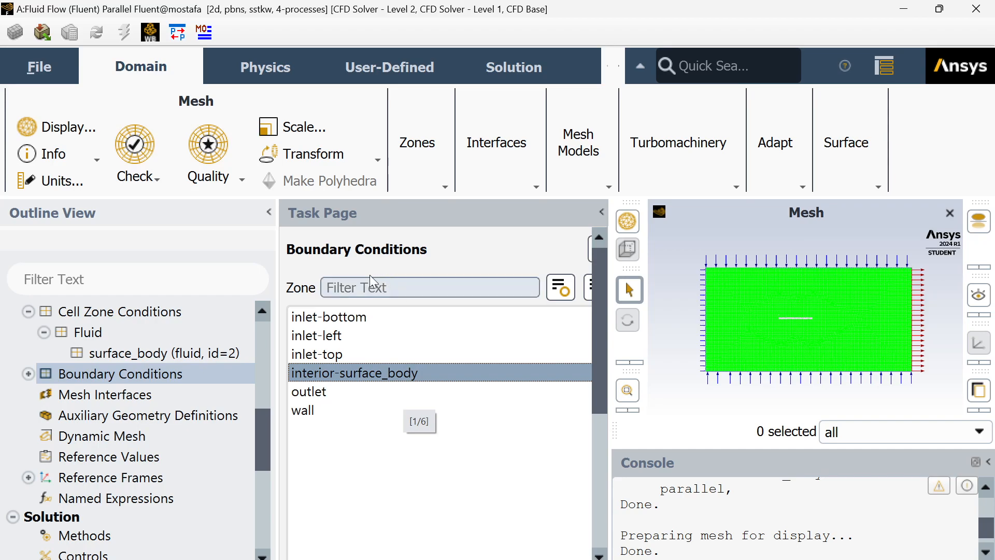
click(366, 317)
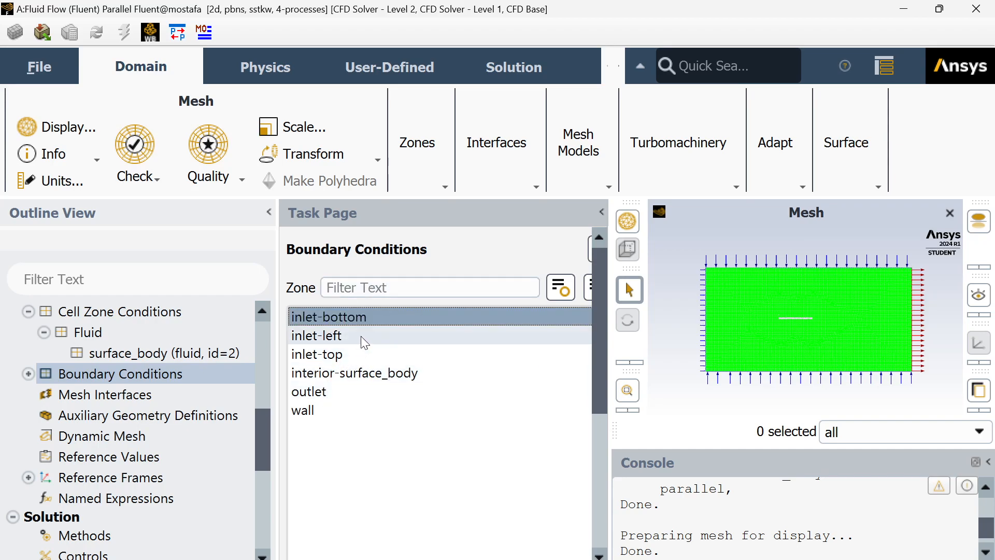
Open the inlet-left velocity inlet and set its velocity specification method to Magnitude and Direction
click(362, 336)
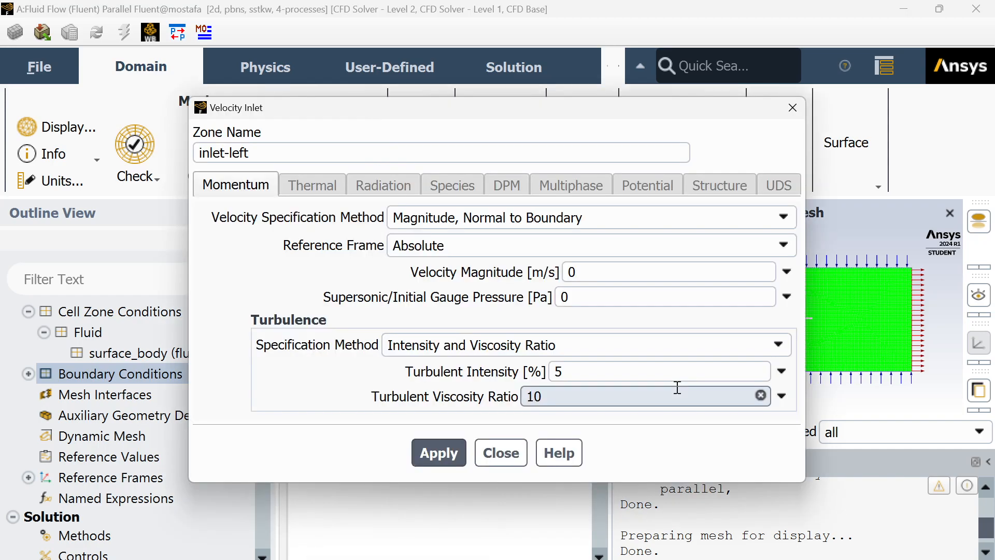
drag(522, 111, 438, 114)
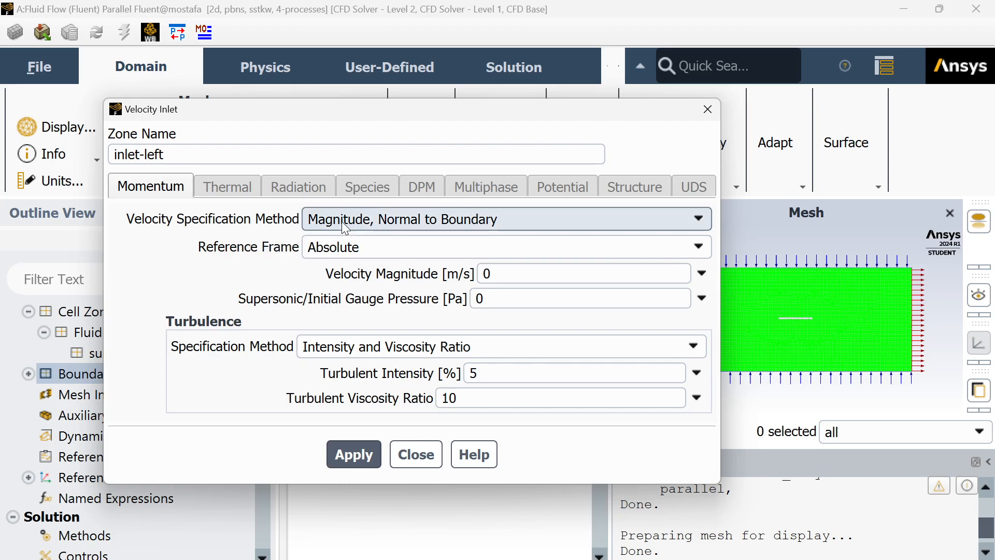
click(388, 224)
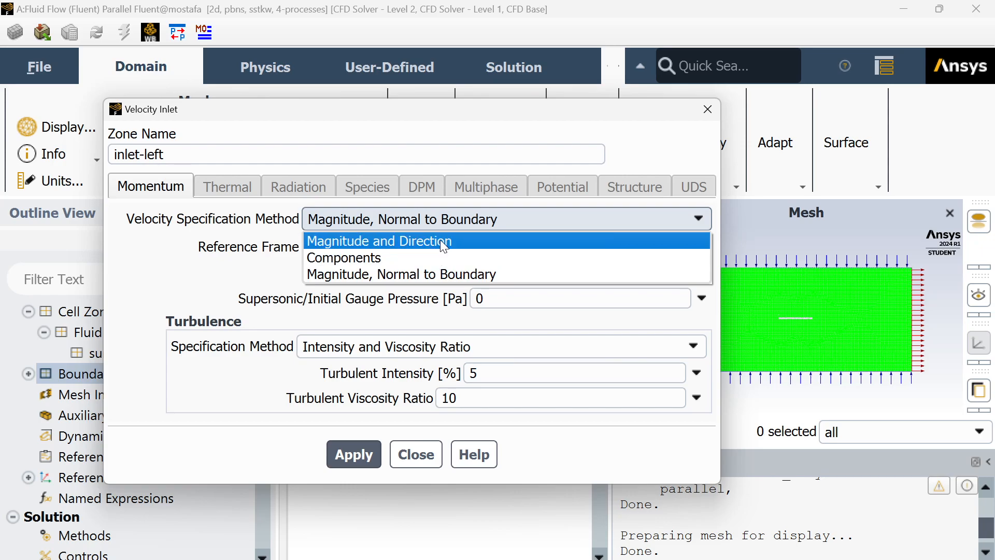
click(397, 242)
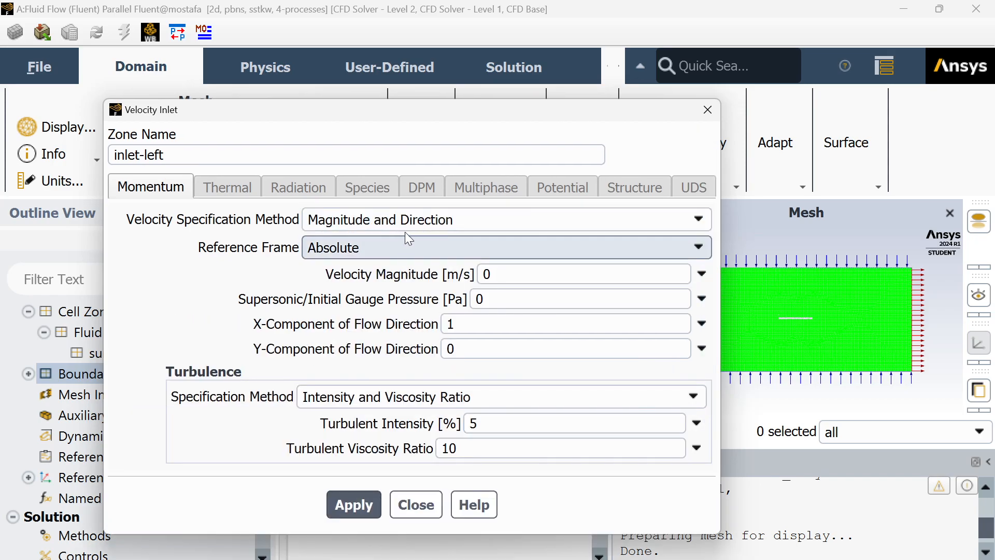
Try the Components velocity specification method for inlet-left, and switch back to Magnitude and Direction
click(409, 220)
click(381, 257)
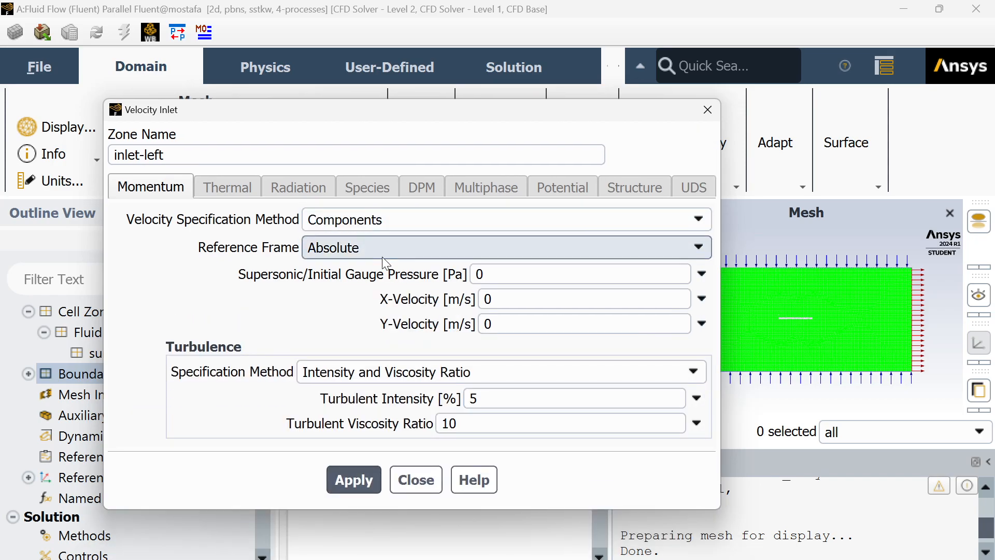
click(391, 226)
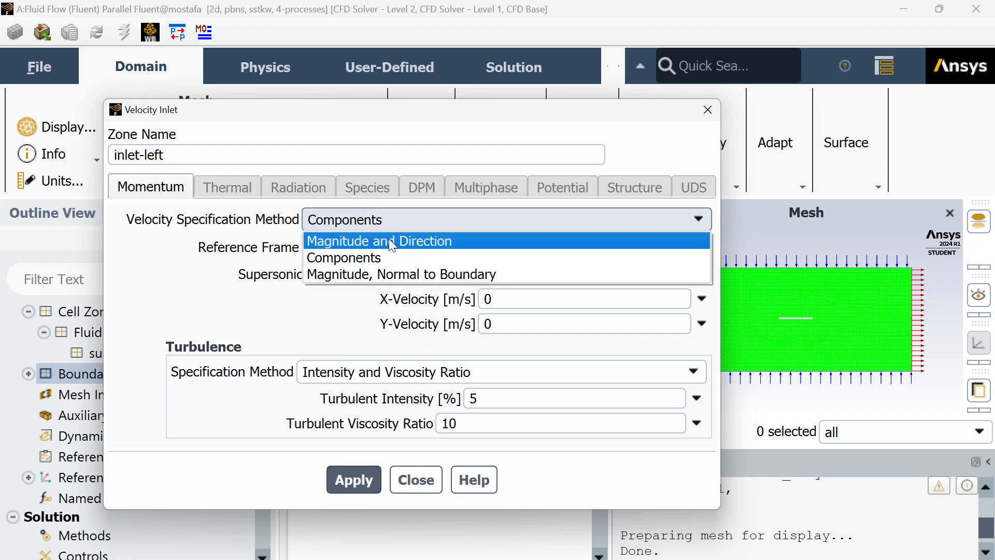
click(390, 242)
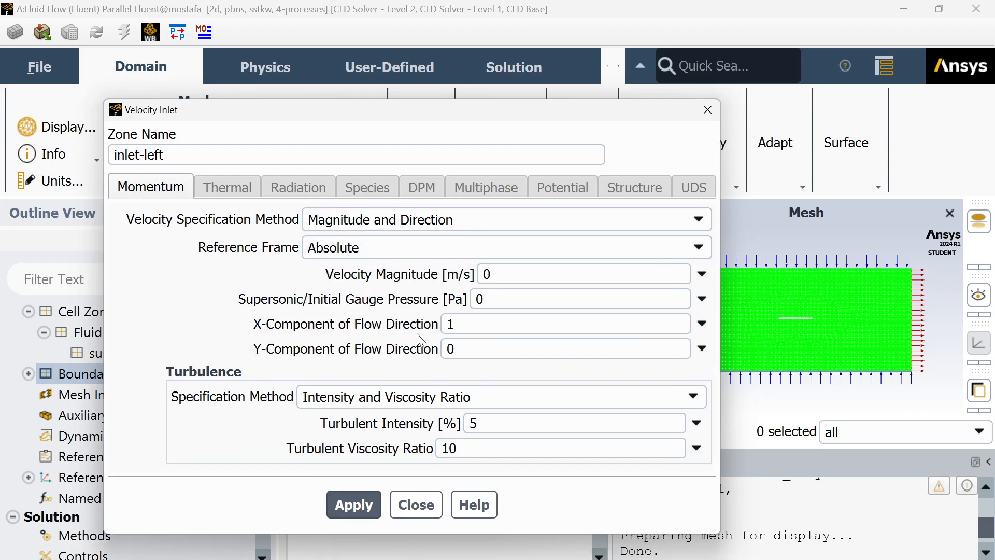
Set the inlet-left velocity magnitude to 50 m/s and check its X and Y flow direction components against the mesh
double_click(510, 274)
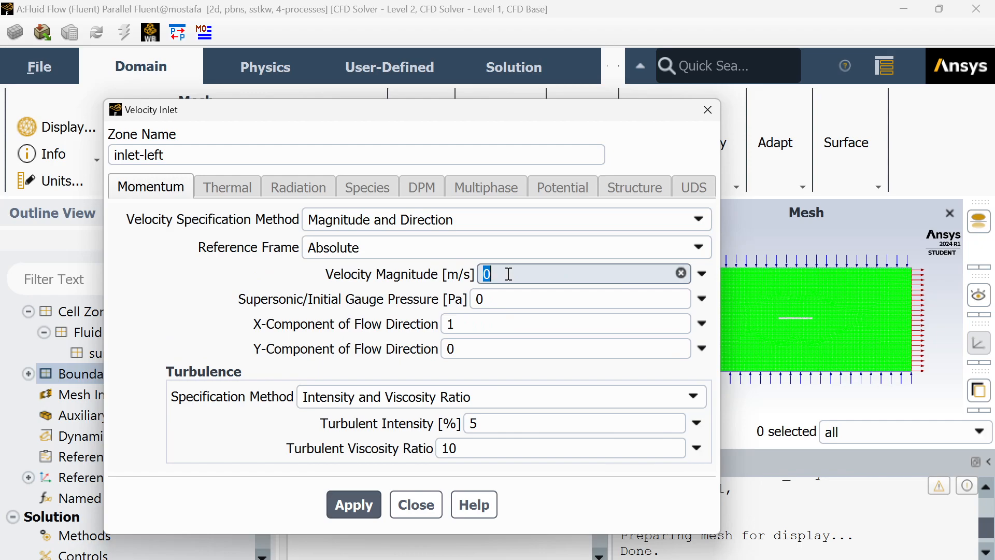
text(1)
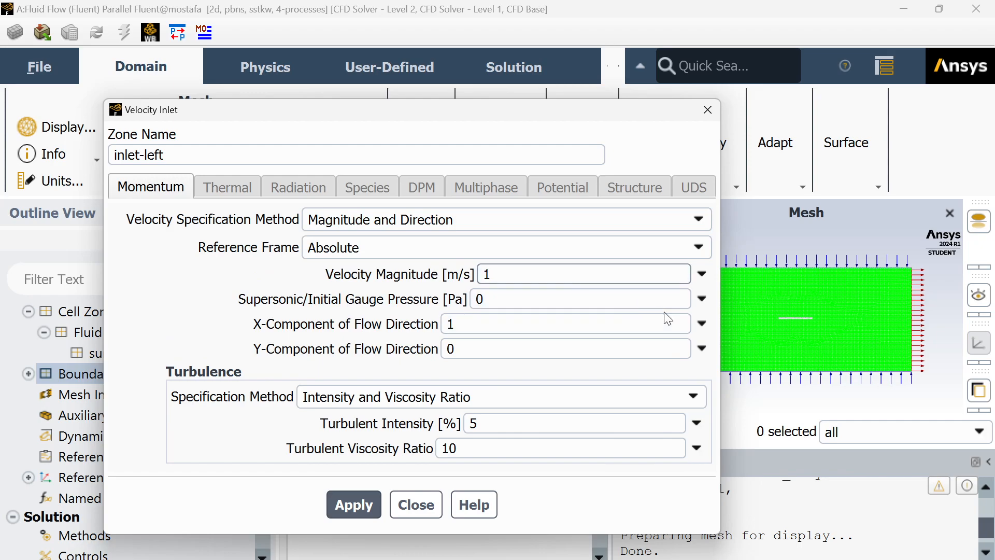
key(BackSpace)
text(50)
click(459, 328)
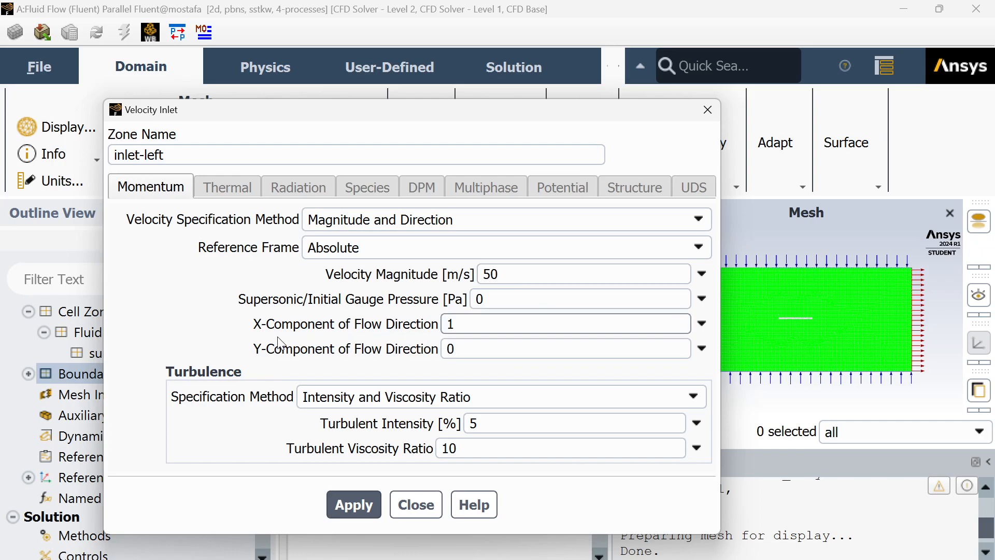
click(456, 349)
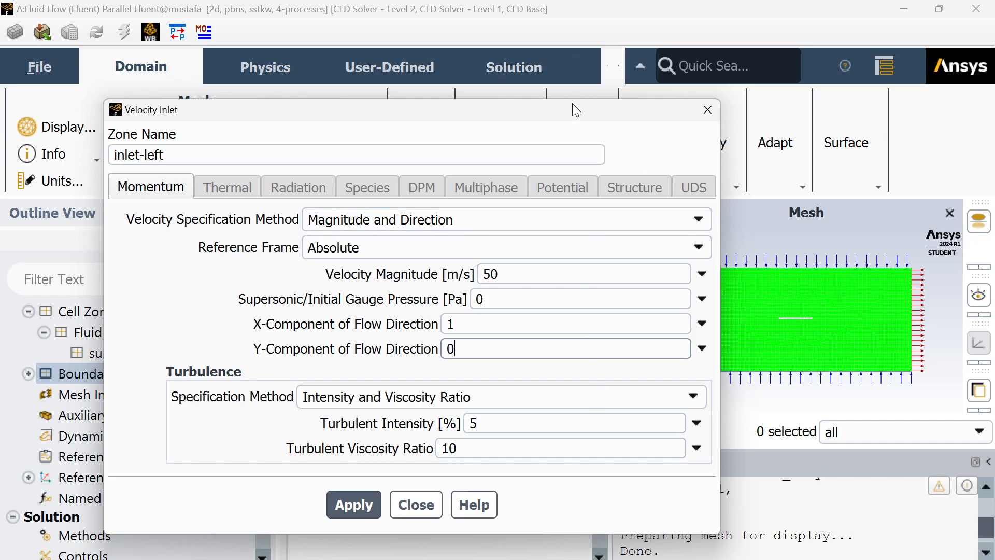
drag(573, 107, 669, 464)
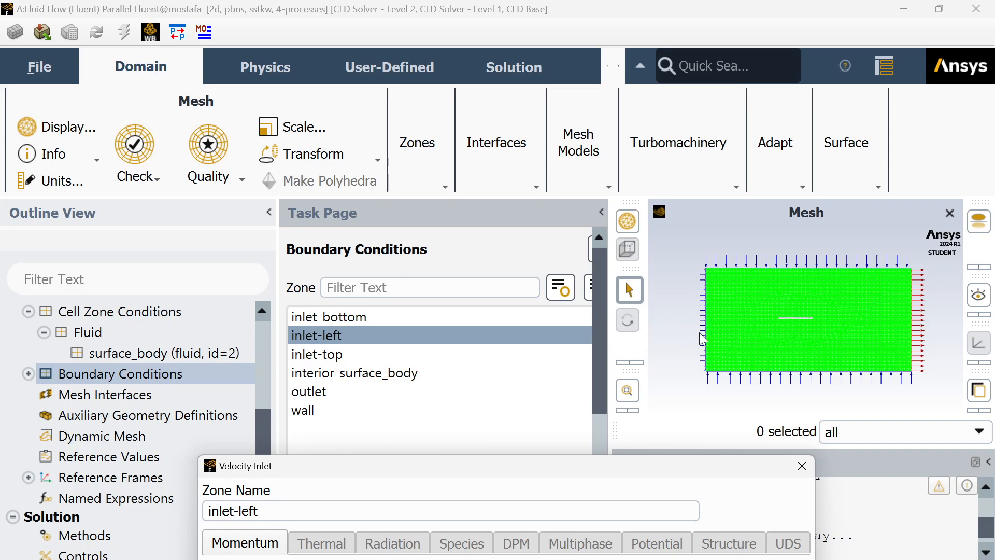
Apply the inlet-left velocity inlet settings and close its dialog
drag(608, 468, 582, 83)
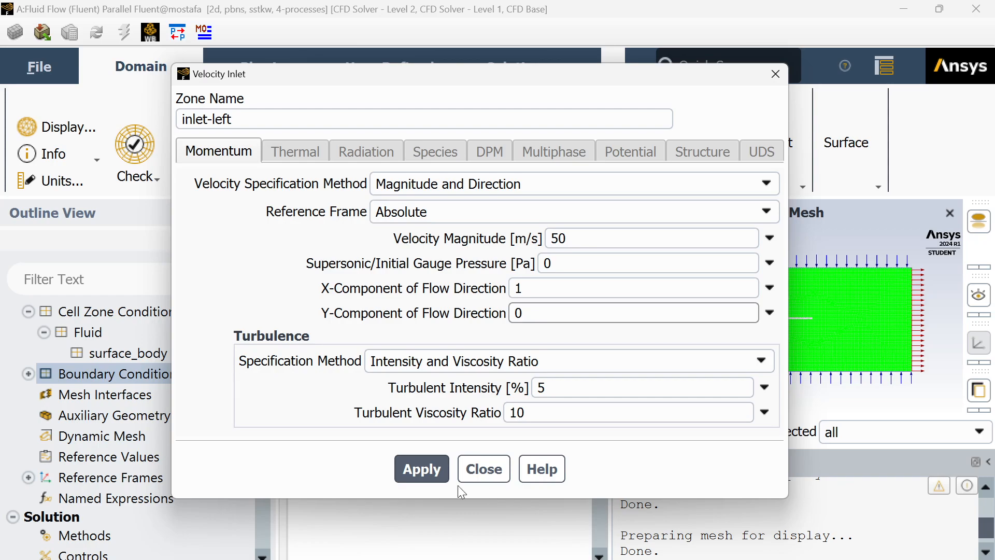
click(423, 474)
click(500, 476)
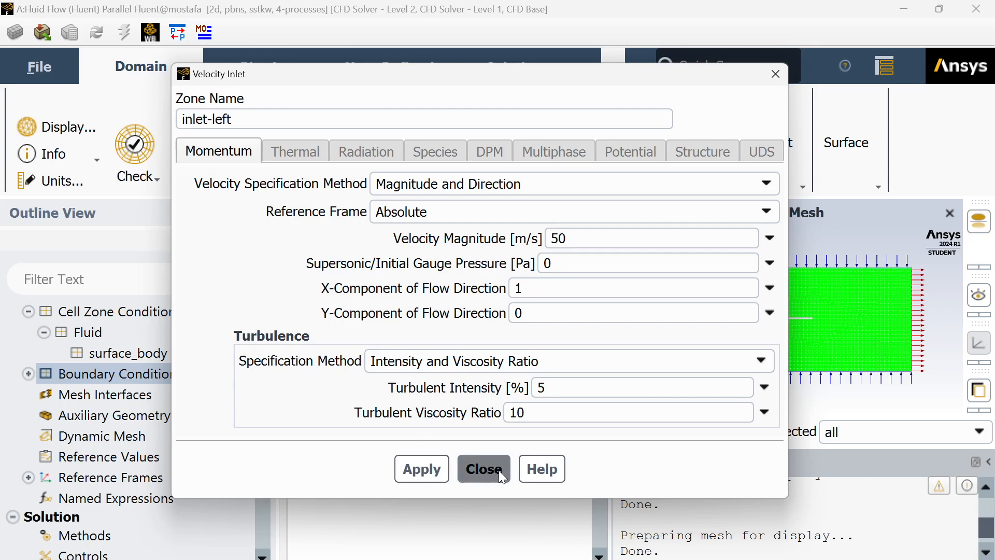
Set the inlet-bottom velocity inlet to Magnitude and Direction with a velocity magnitude of 50 m/s, and apply it
click(352, 319)
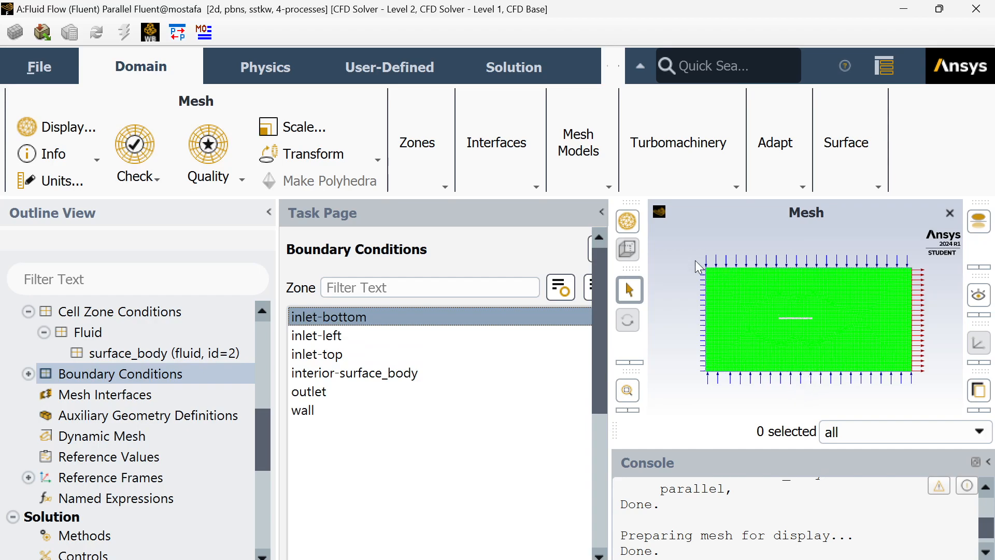
double_click(367, 318)
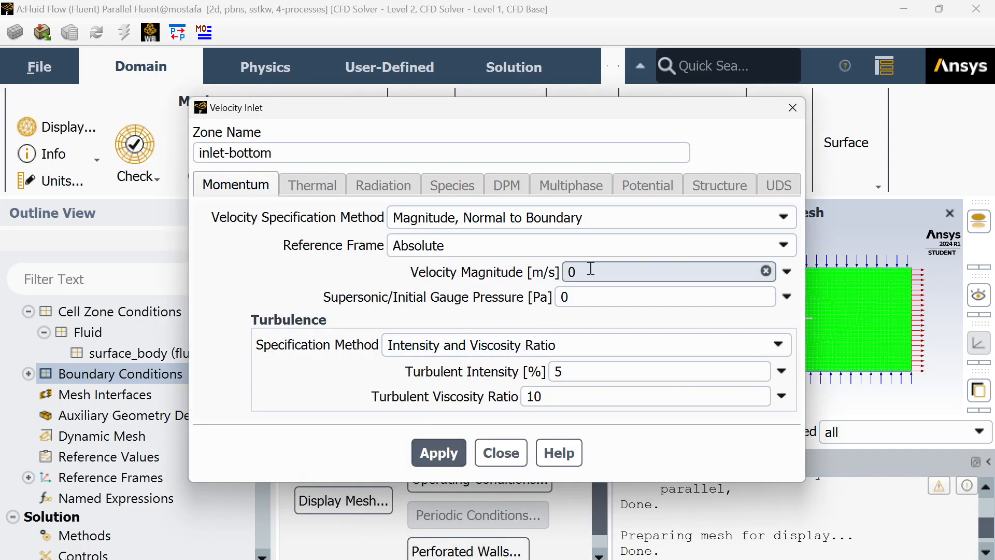
click(492, 221)
click(491, 234)
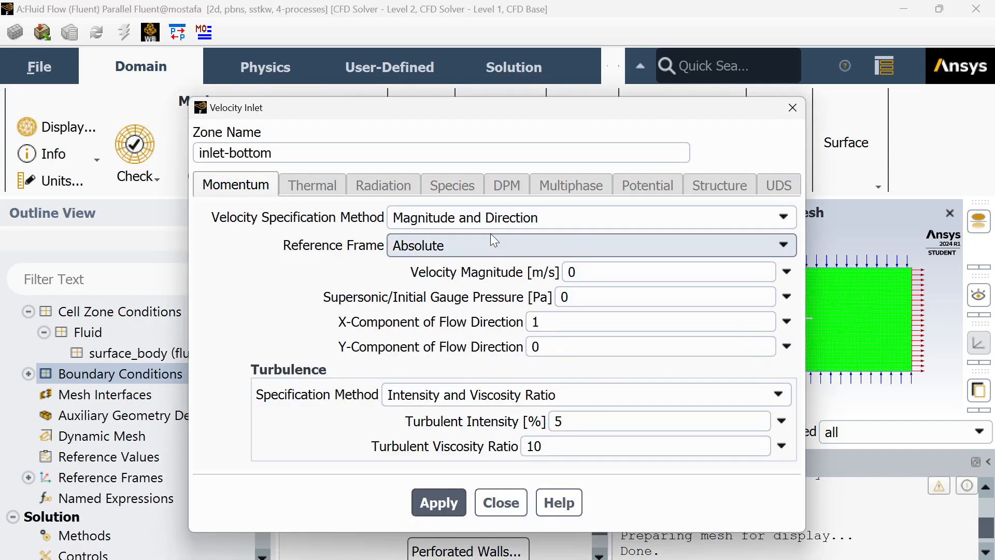
double_click(586, 274)
text(50)
click(578, 322)
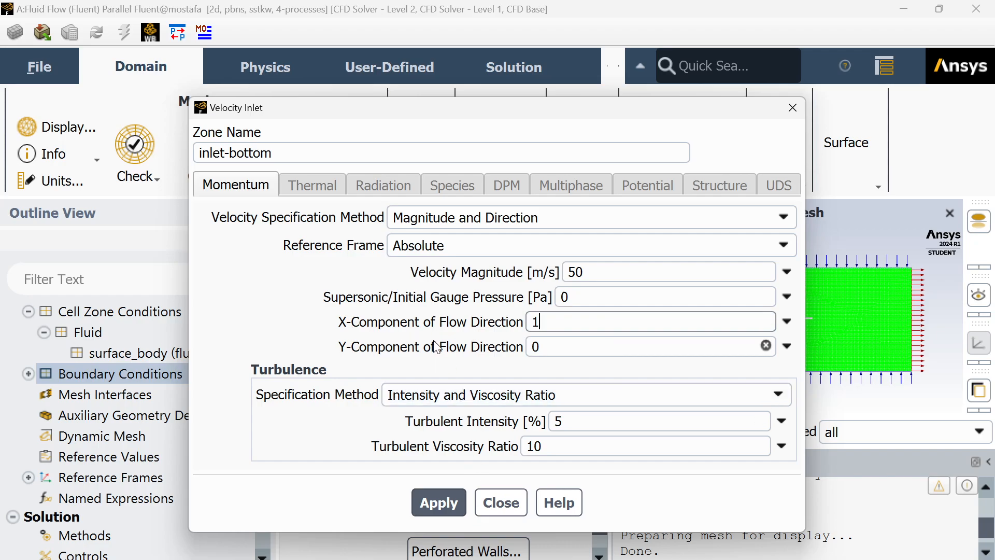
click(425, 502)
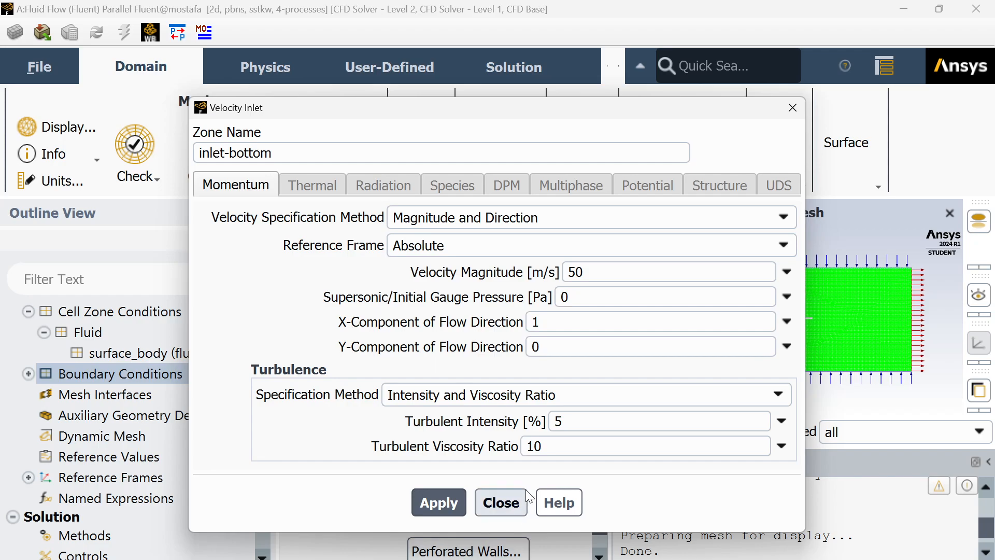
click(501, 503)
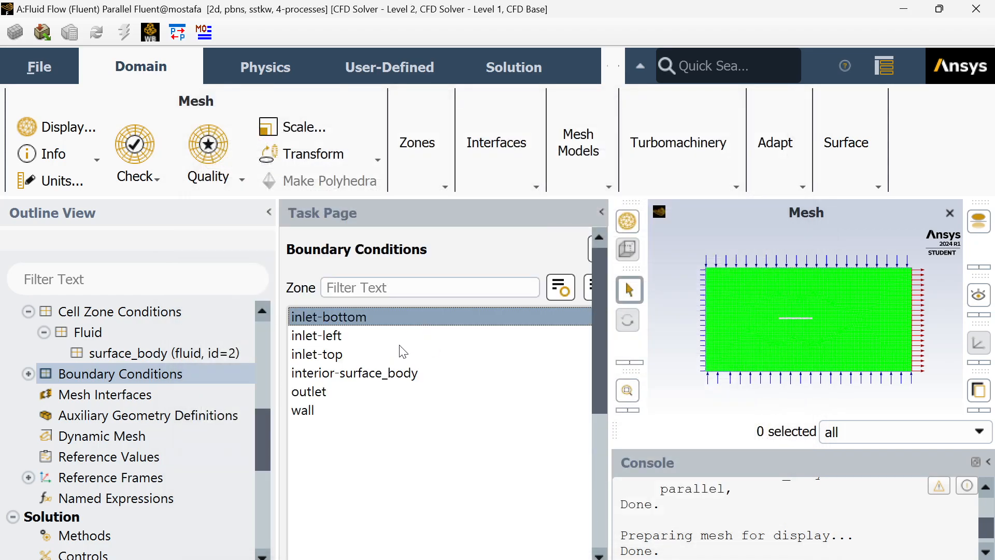
Set the inlet-top velocity inlet to Magnitude and Direction with a velocity magnitude of 50 m/s, and apply it
click(366, 335)
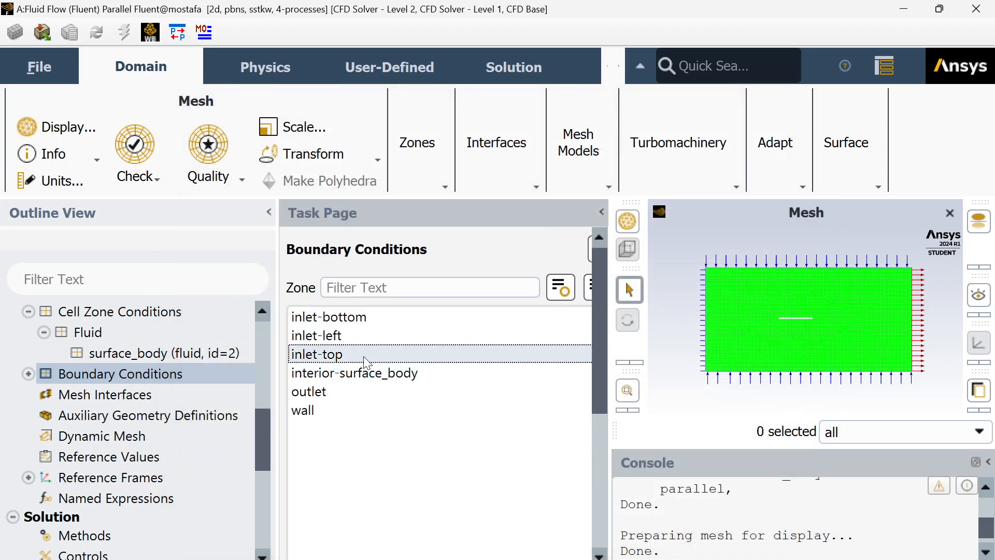
click(363, 357)
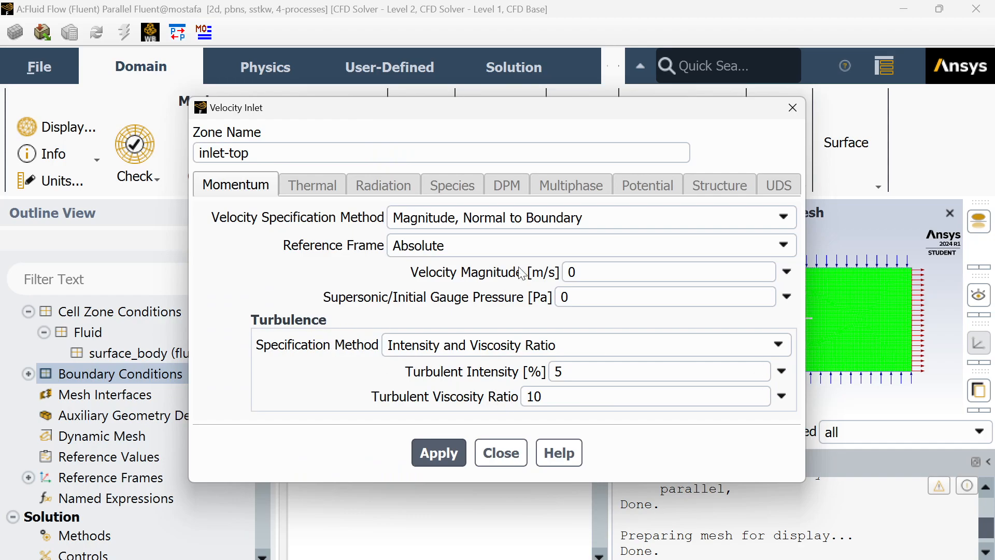
click(532, 220)
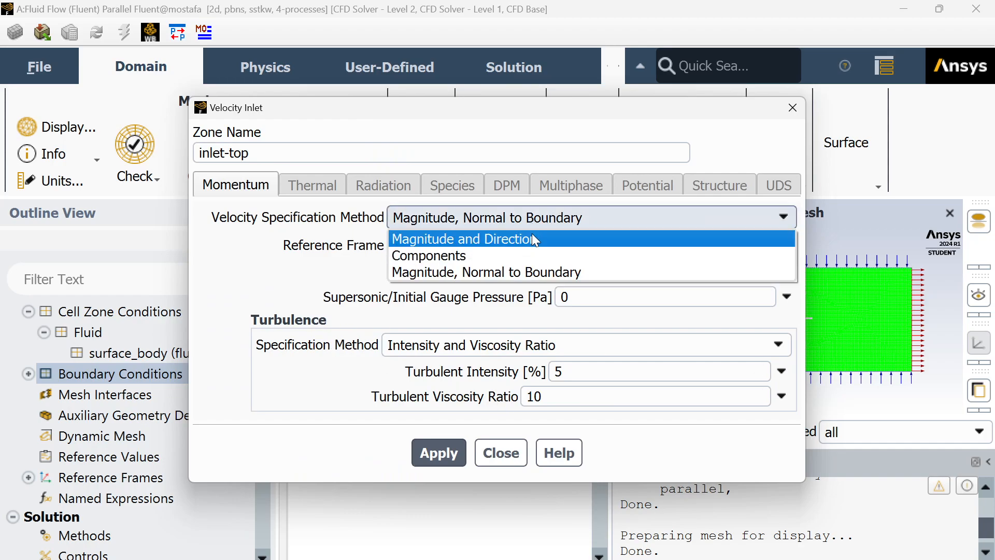
click(532, 237)
double_click(586, 270)
text(50)
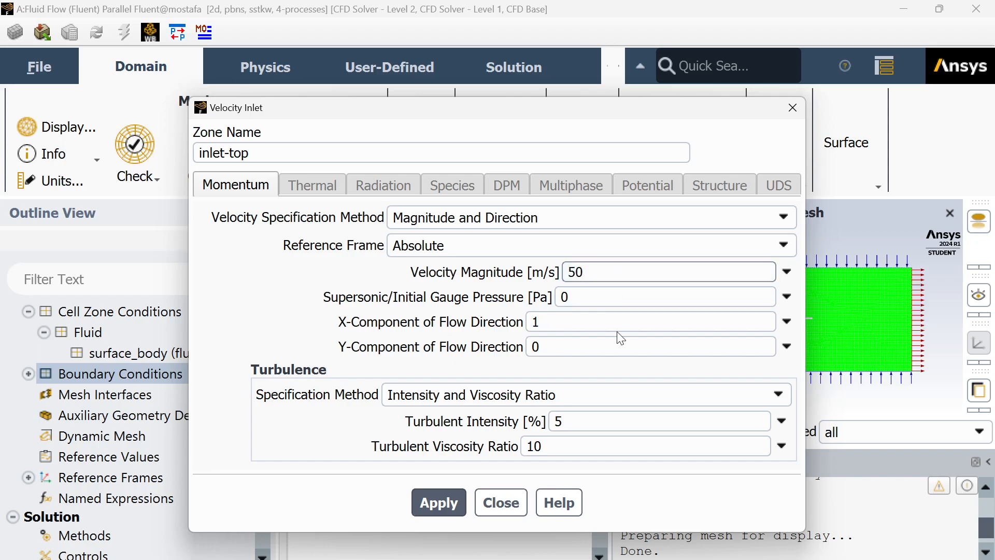
click(439, 502)
click(501, 503)
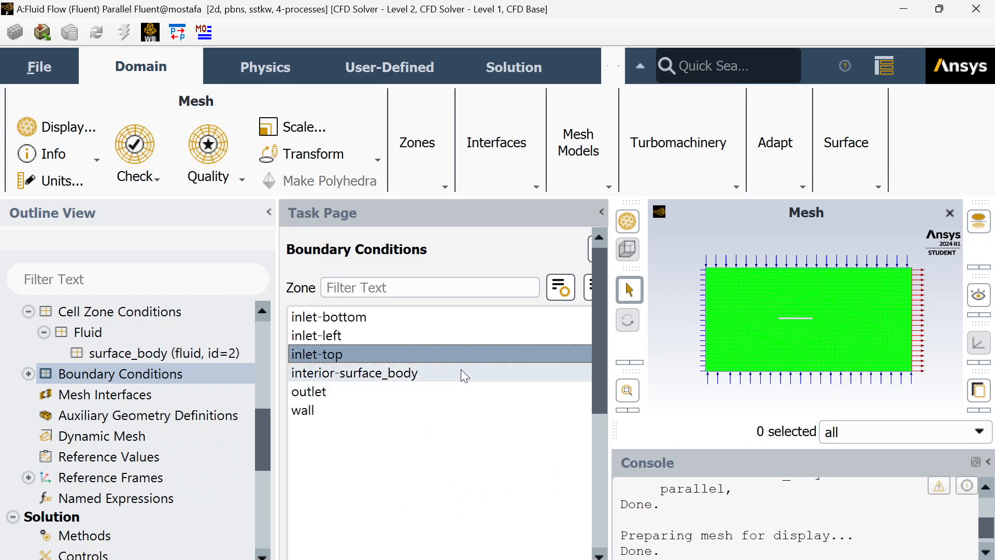
Check the momentum settings of the outlet pressure boundary, and close them without changes
click(438, 402)
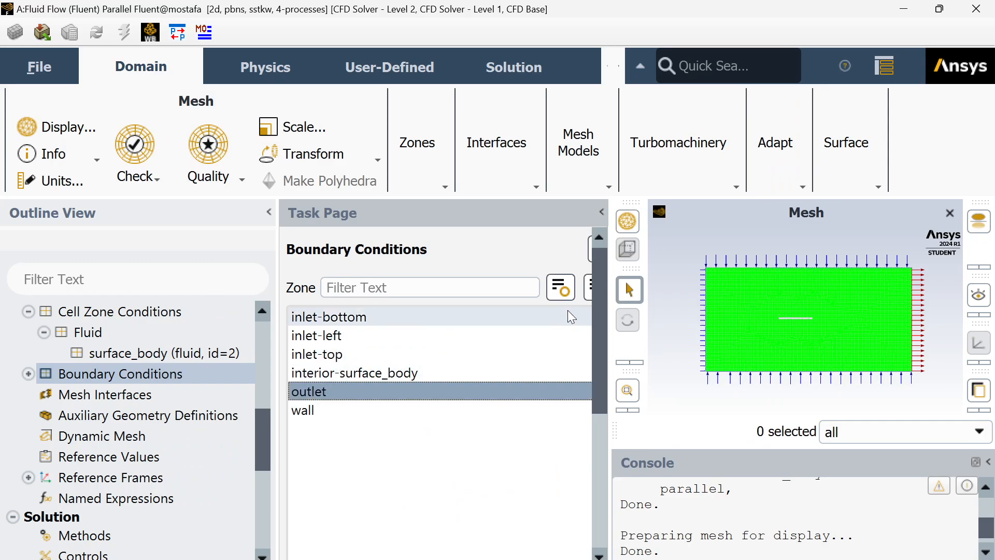
drag(595, 299, 591, 233)
scroll(590, 398, down, 2)
double_click(340, 392)
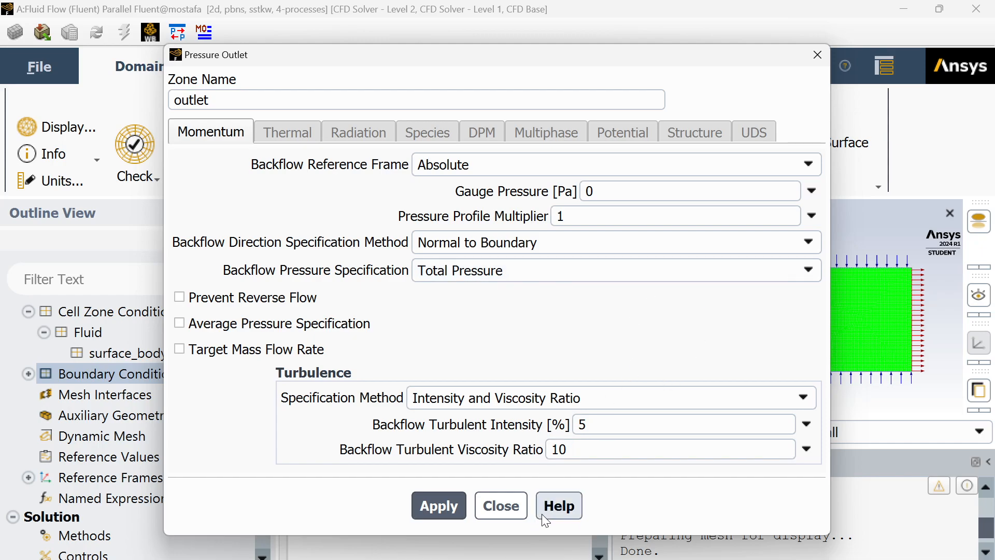
click(498, 507)
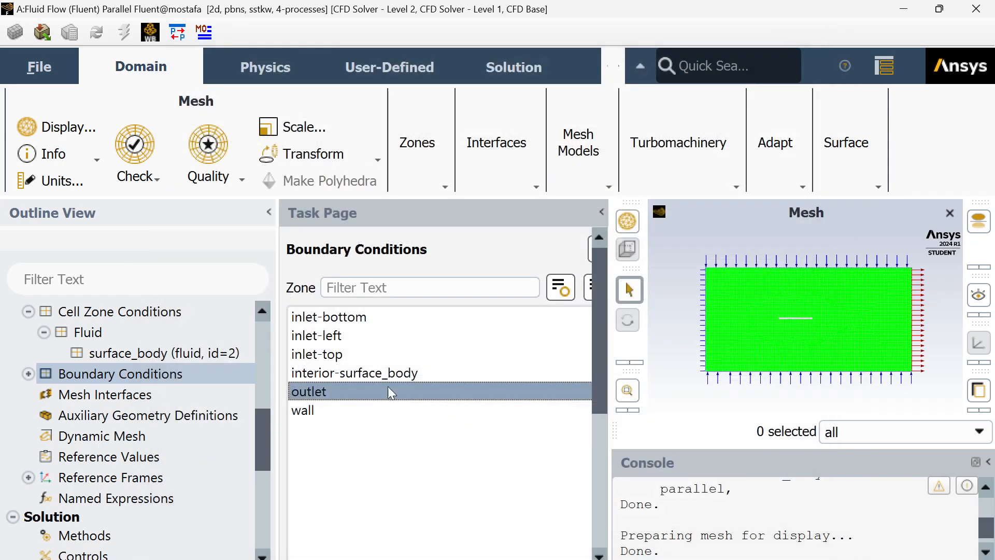
Check the wall zone's motion, shear condition and roughness settings, and close them without changes
click(340, 409)
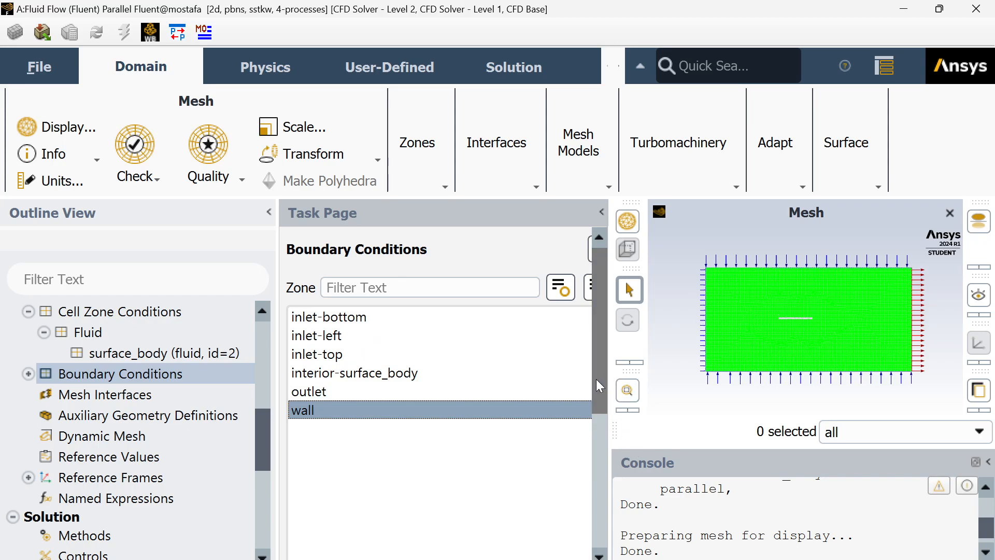
scroll(596, 373, down, 5)
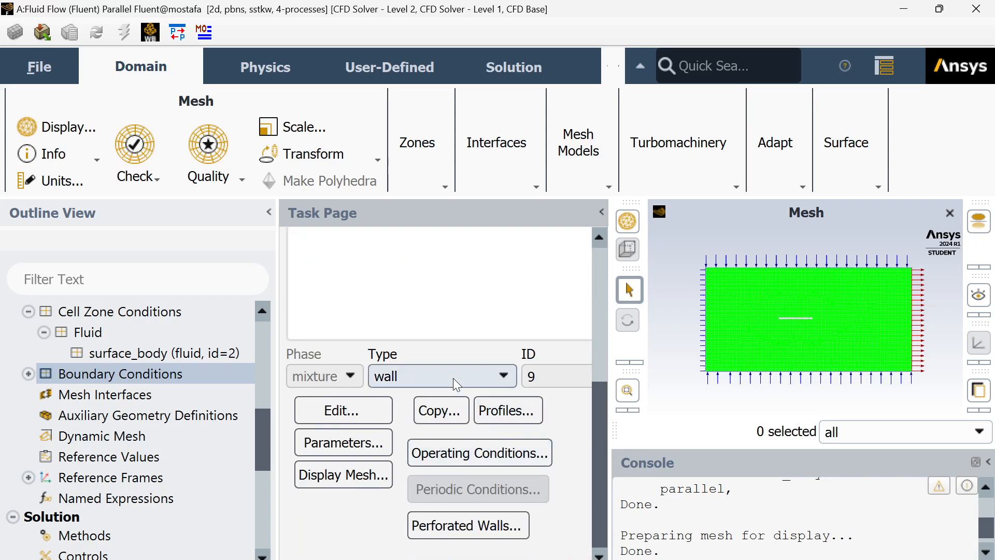
click(366, 409)
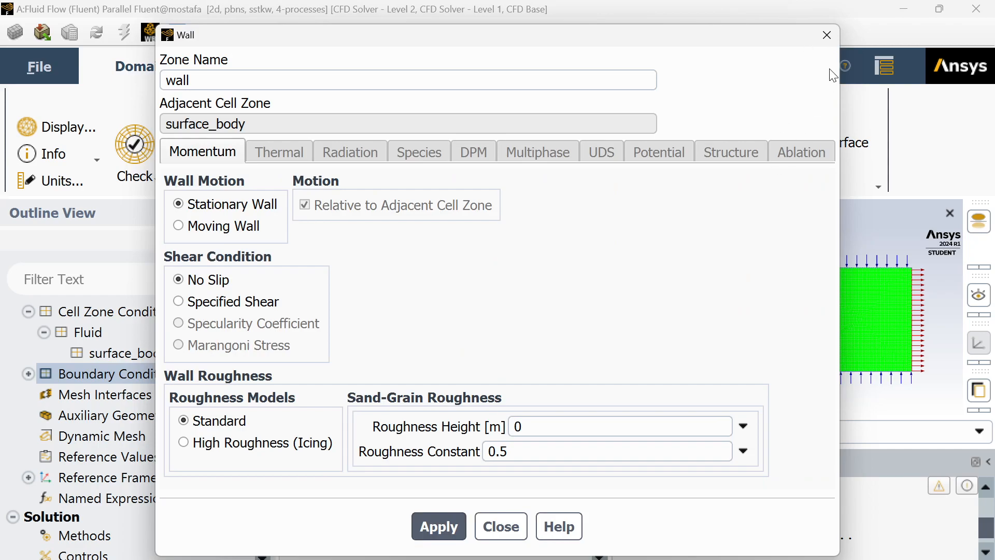
click(827, 35)
drag(602, 397, 597, 434)
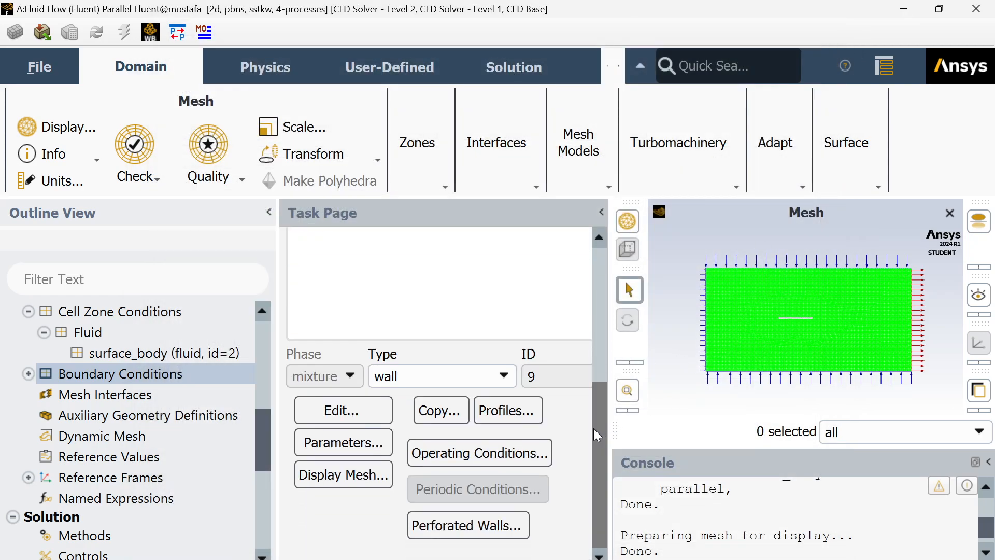
Look over the zone groups under Boundary Conditions in the outline tree, and collapse them again
click(183, 394)
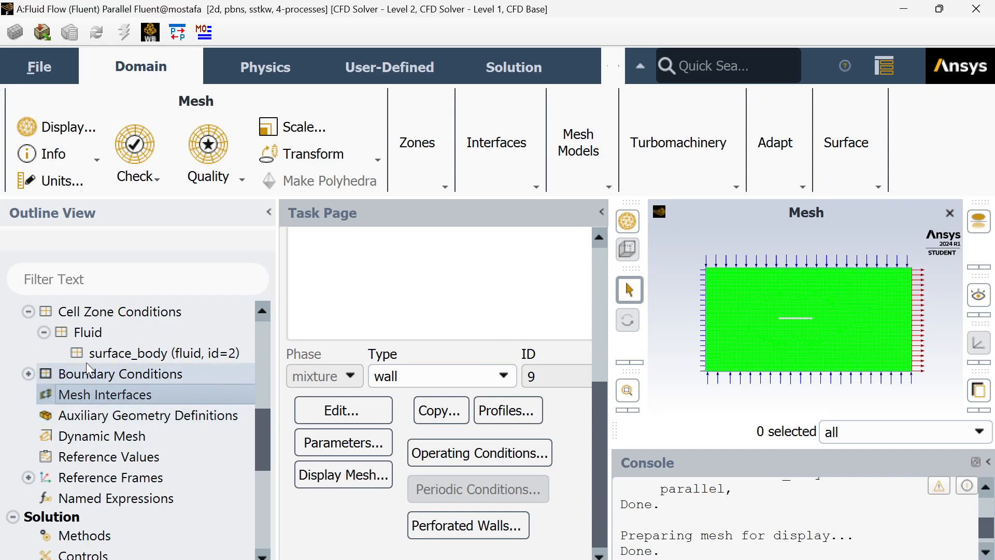
click(29, 372)
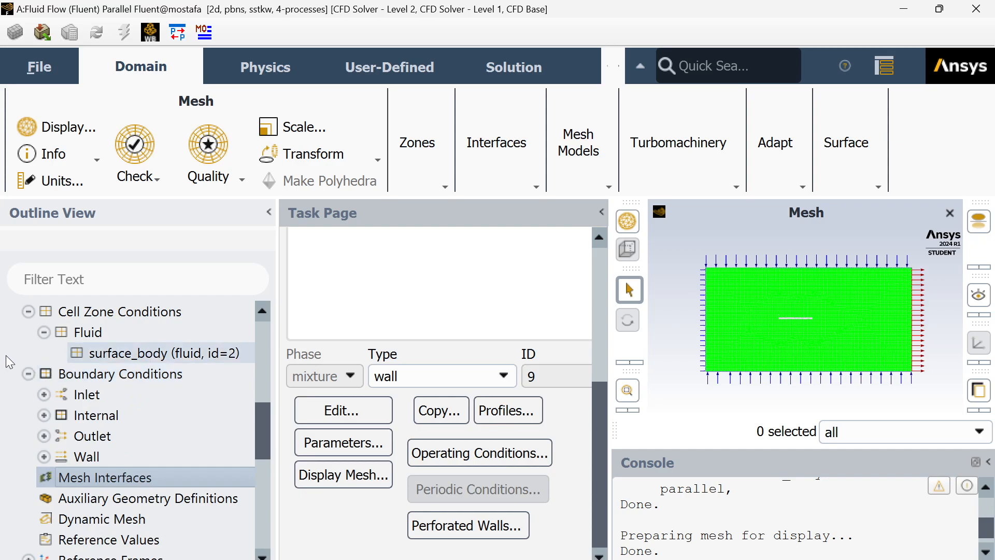
click(28, 373)
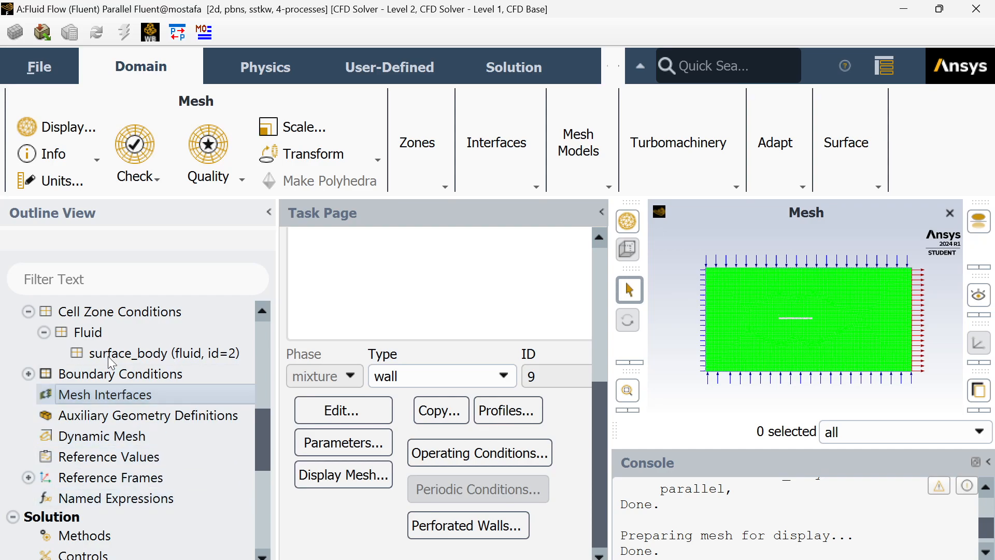
Open the solution methods, choose Second Order Upwind for momentum, and review the remaining discretization and pseudo time options
drag(256, 415, 260, 452)
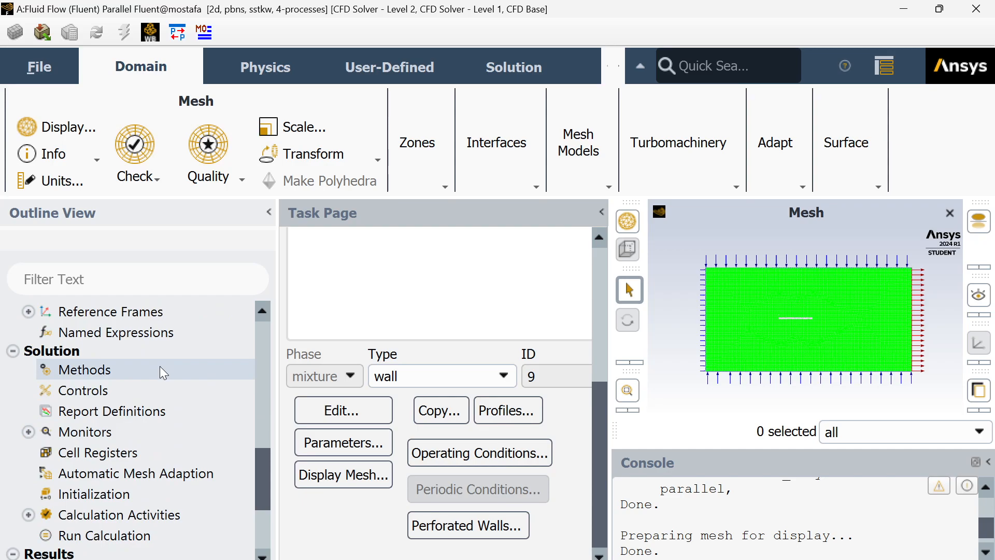
click(144, 372)
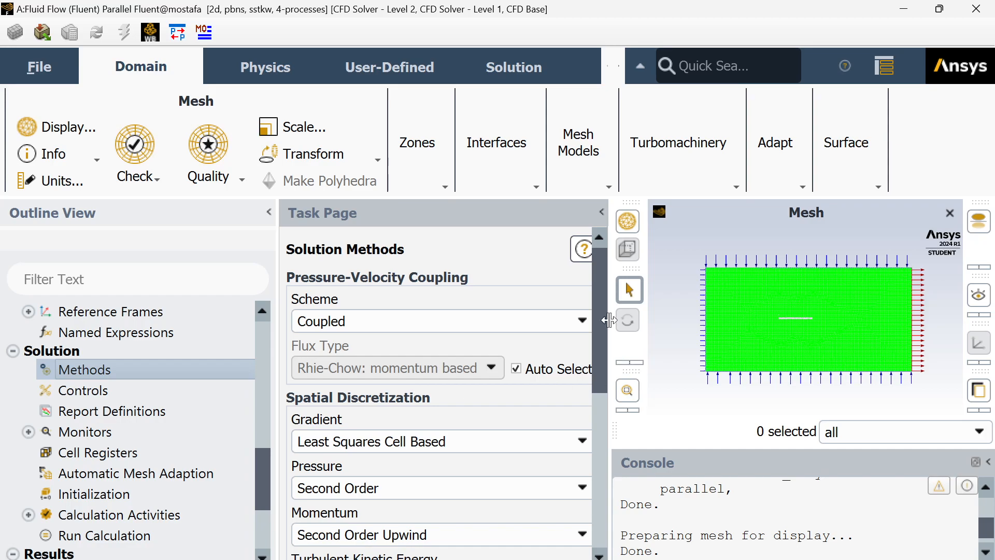
drag(604, 314, 598, 390)
click(380, 343)
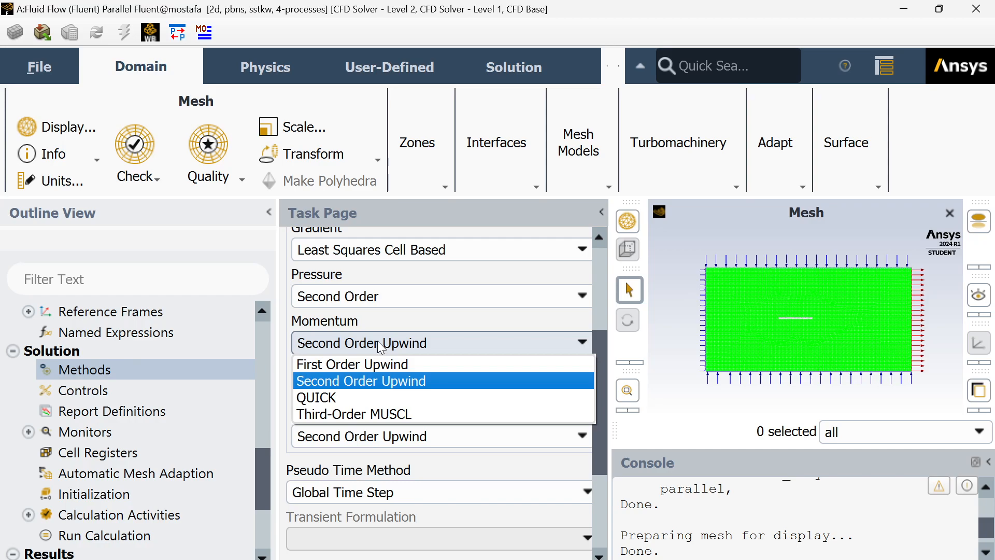
click(381, 381)
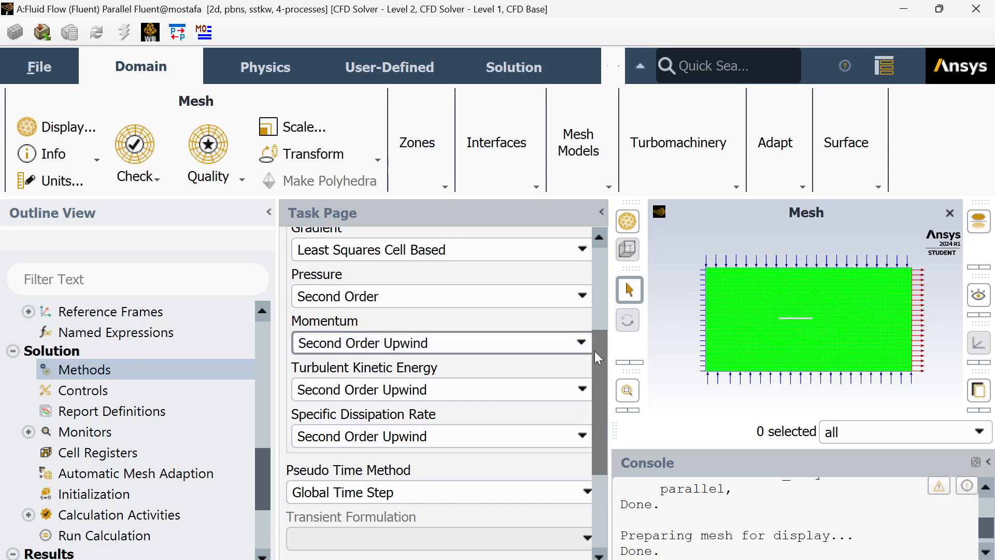
drag(595, 353, 595, 463)
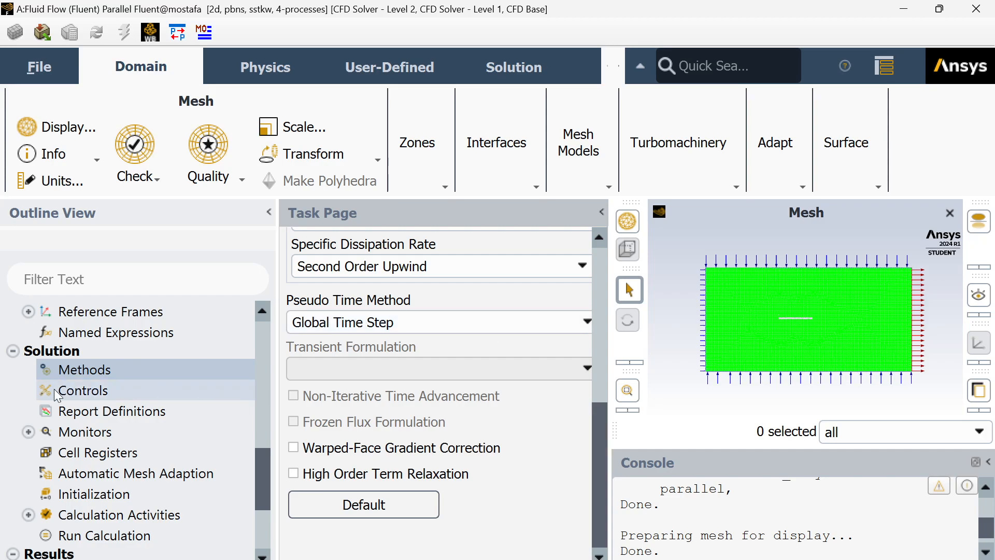
drag(601, 414, 603, 528)
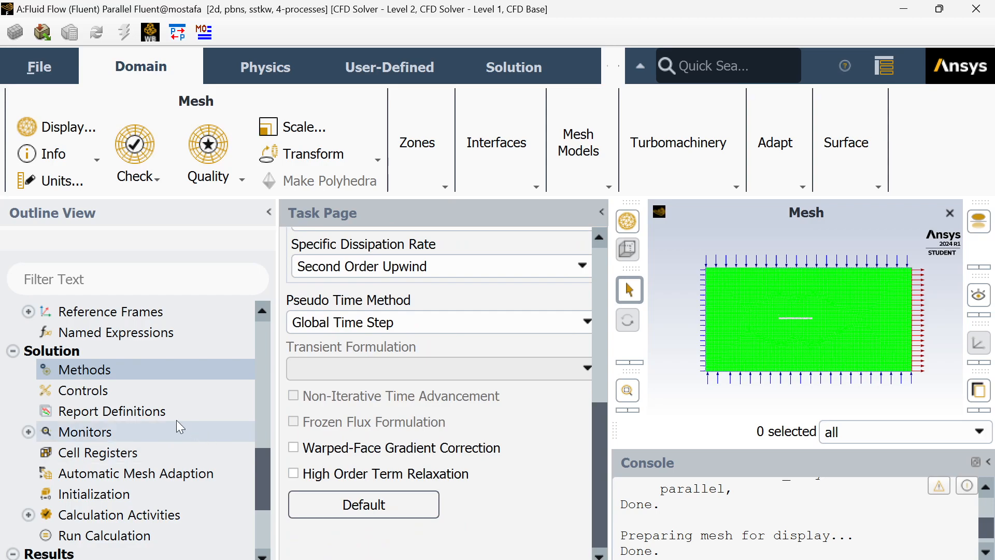
Open the solution controls and review the pseudo time explicit relaxation factors from pressure to turbulent viscosity
click(121, 396)
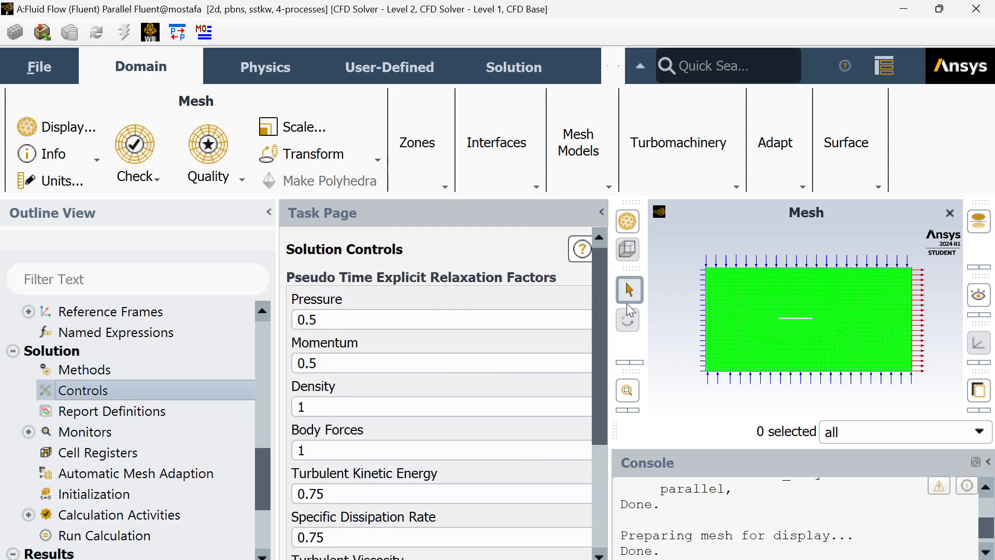
drag(603, 284, 598, 322)
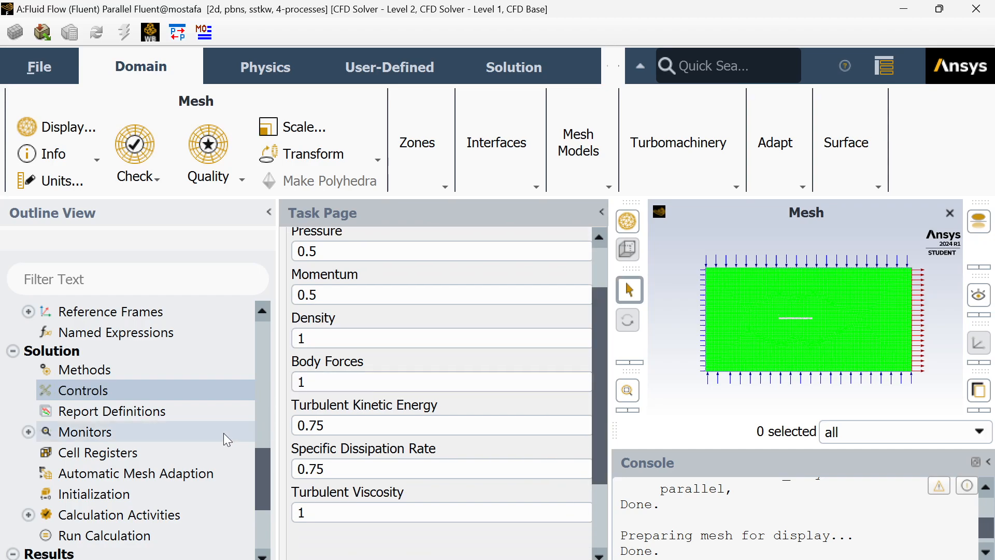
drag(596, 327, 599, 284)
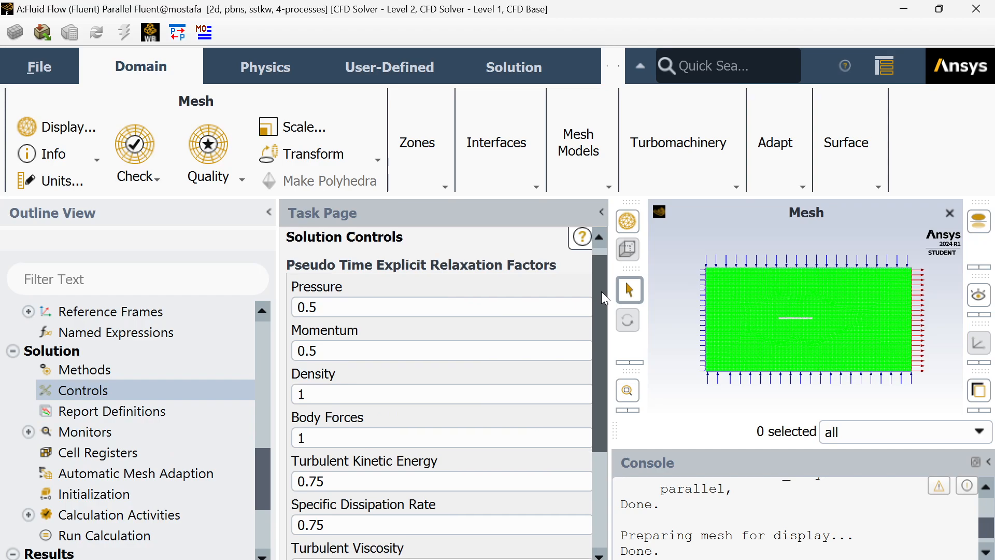
click(358, 307)
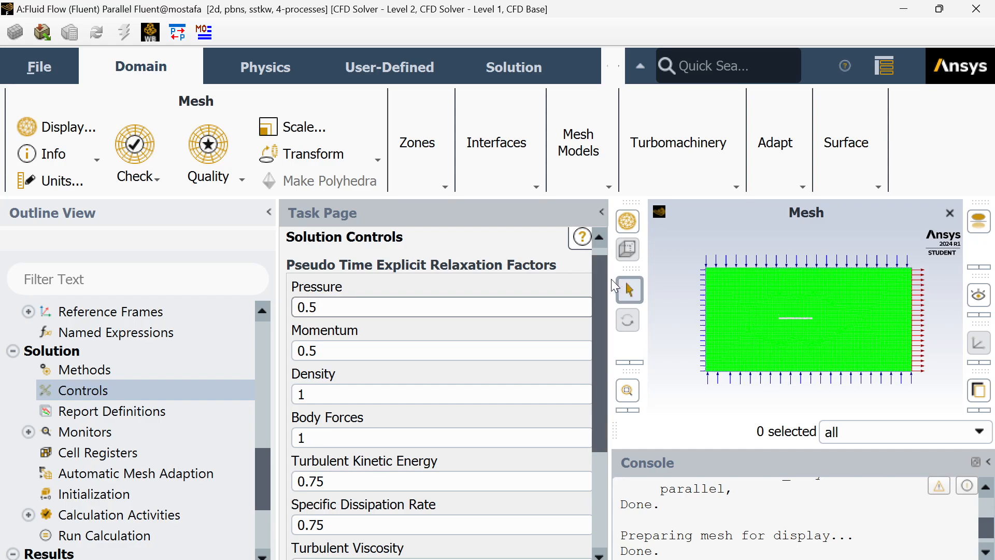
drag(601, 273, 588, 354)
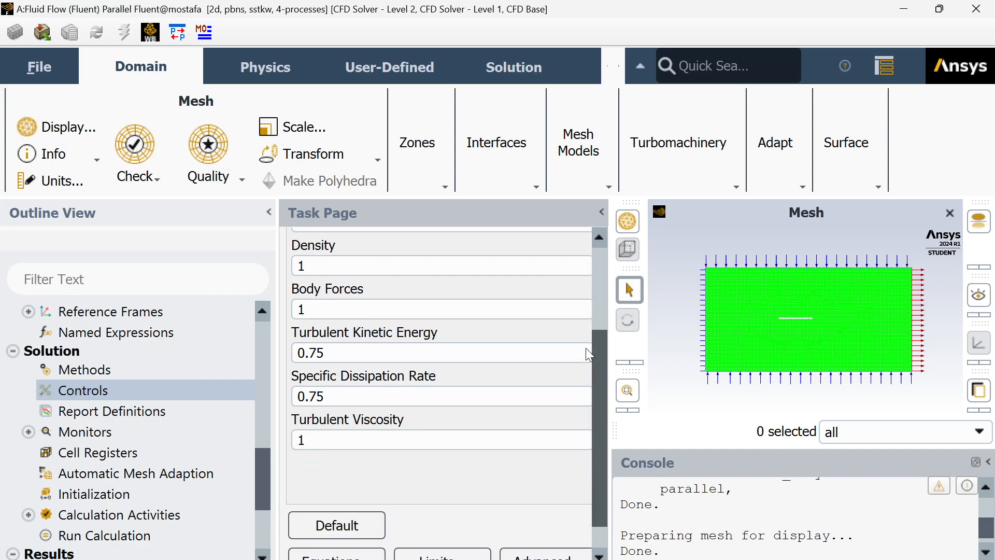
scroll(441, 420, up, 3)
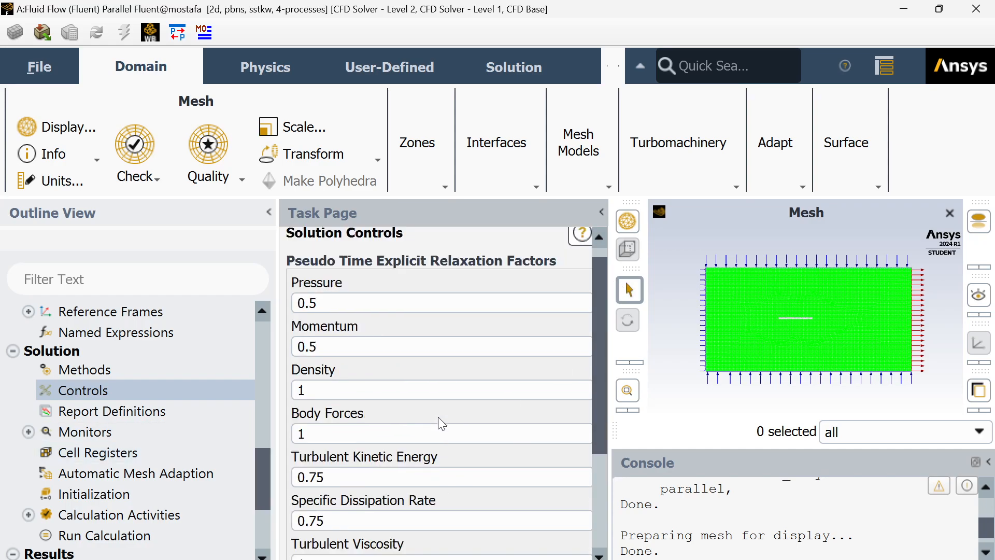
Open the report definitions and create a new lift force report
scroll(438, 417, down, 3)
click(129, 411)
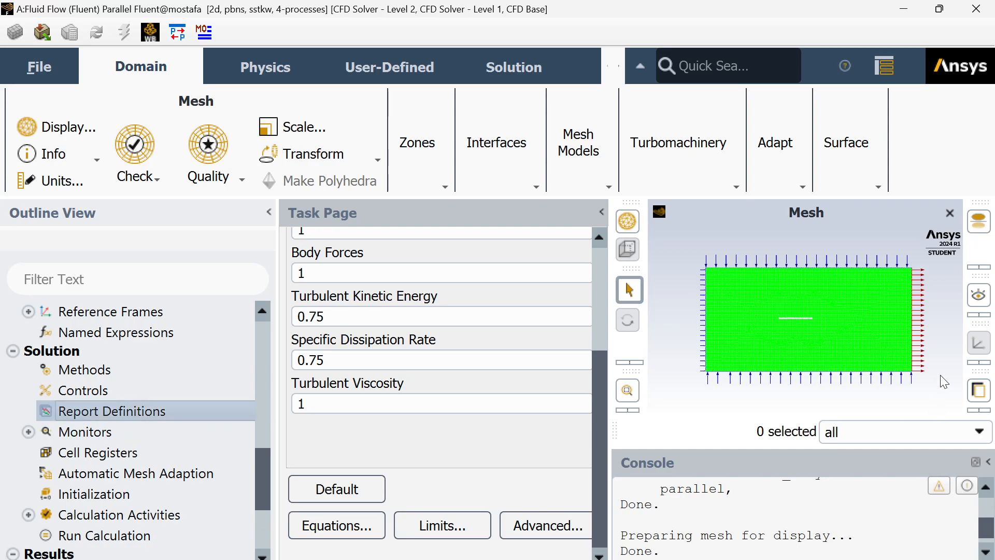
double_click(126, 412)
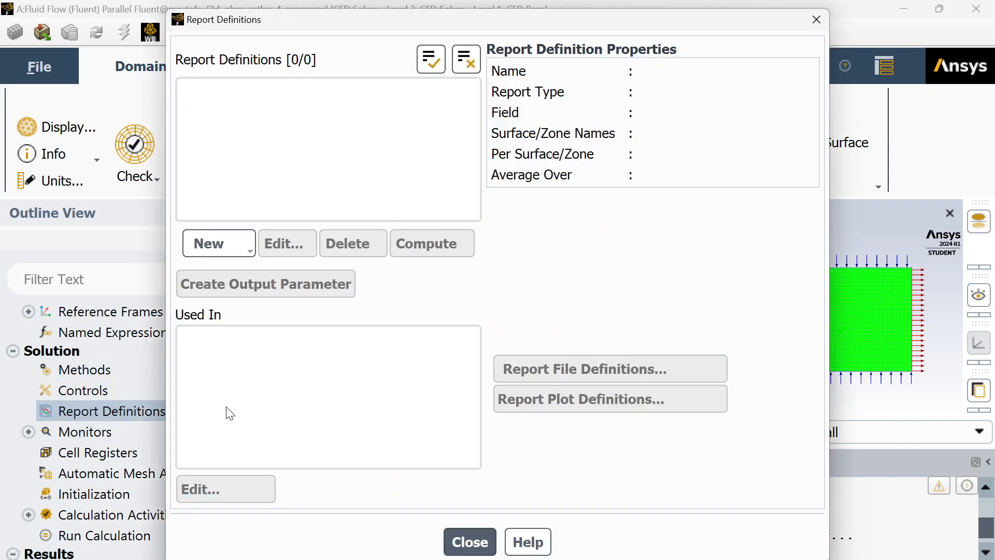
click(245, 248)
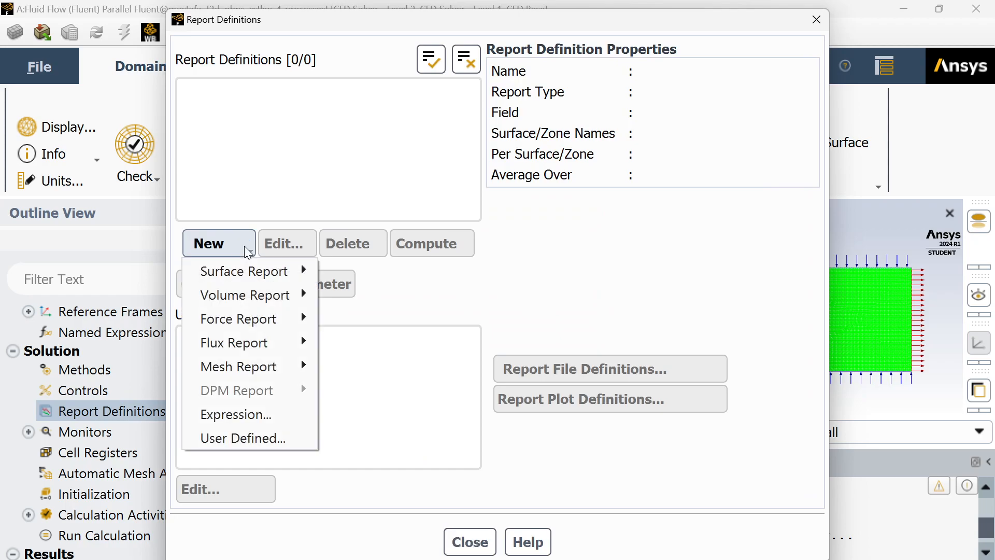
mouse_move(240, 294)
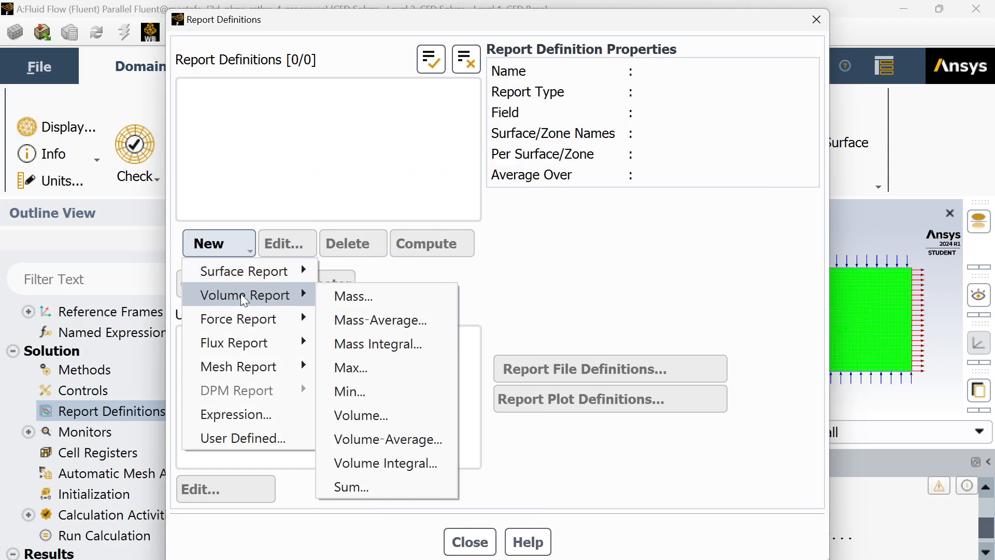
mouse_move(236, 317)
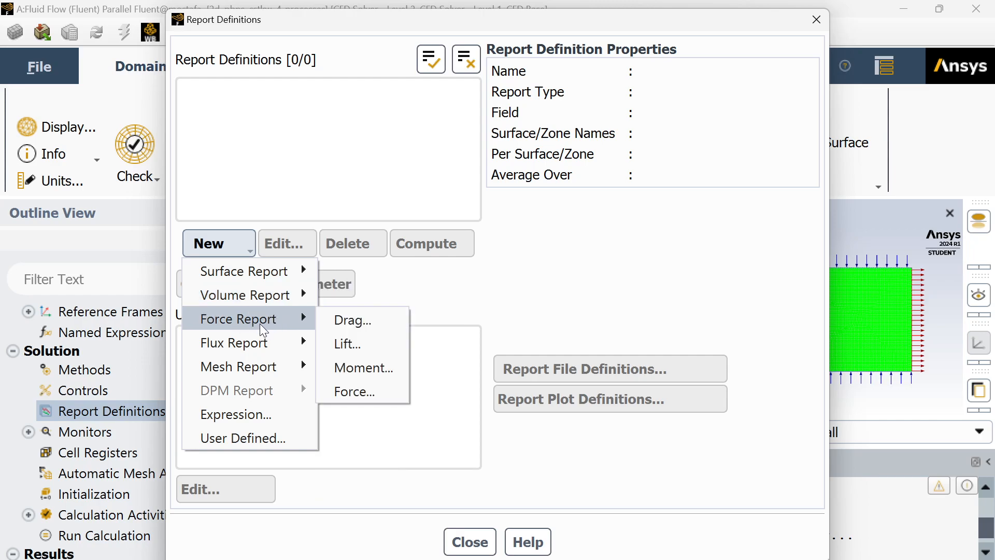
click(351, 344)
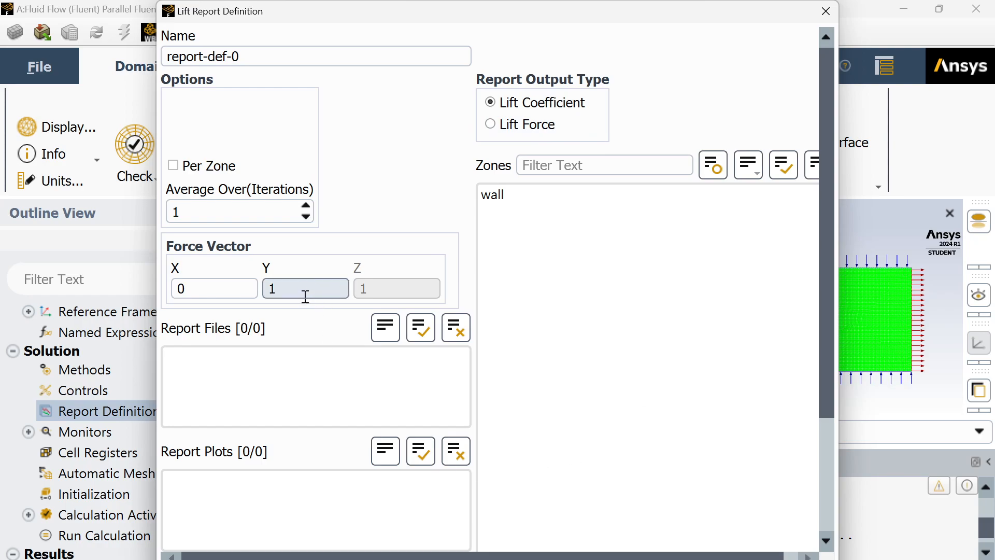
Check the X and Y components of the lift report's force vector without changing them
click(242, 293)
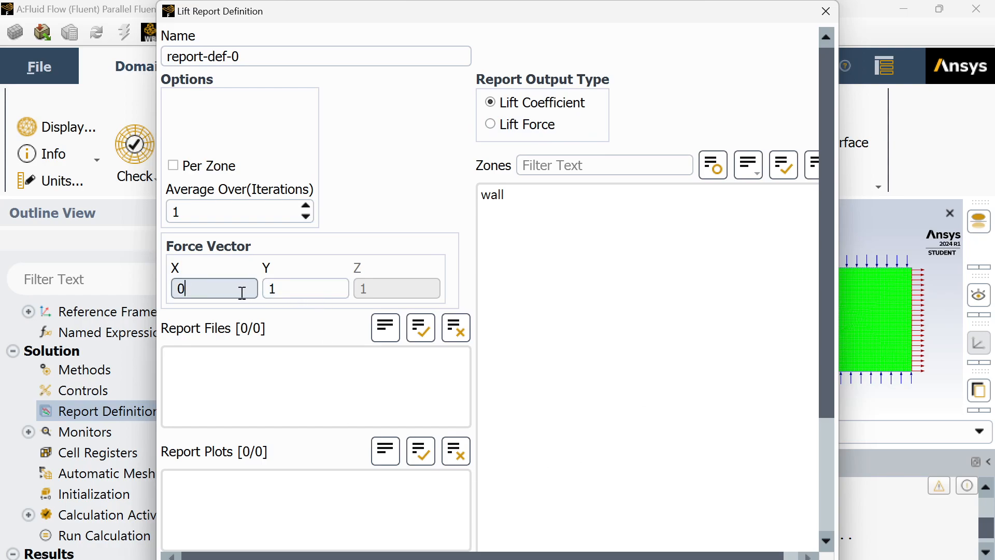
click(299, 294)
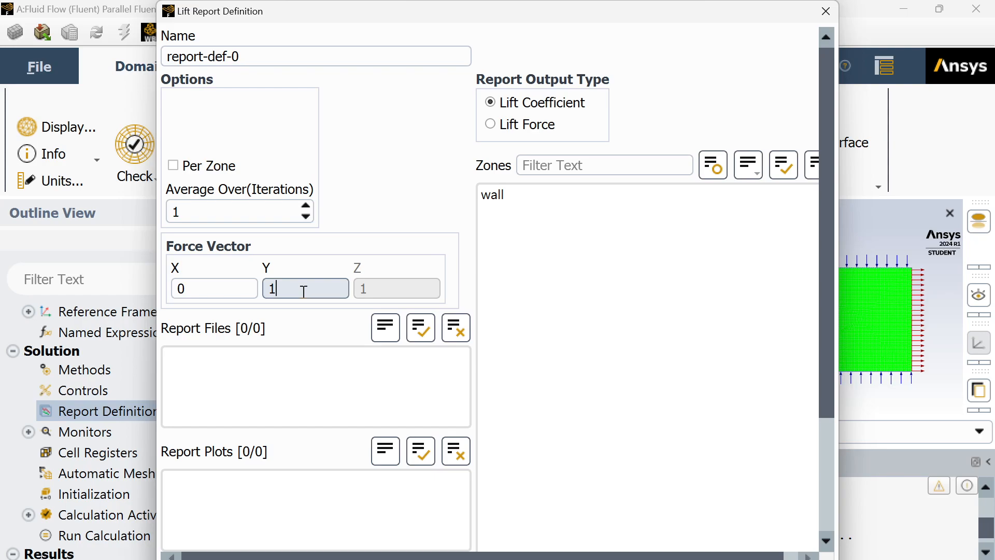
click(239, 290)
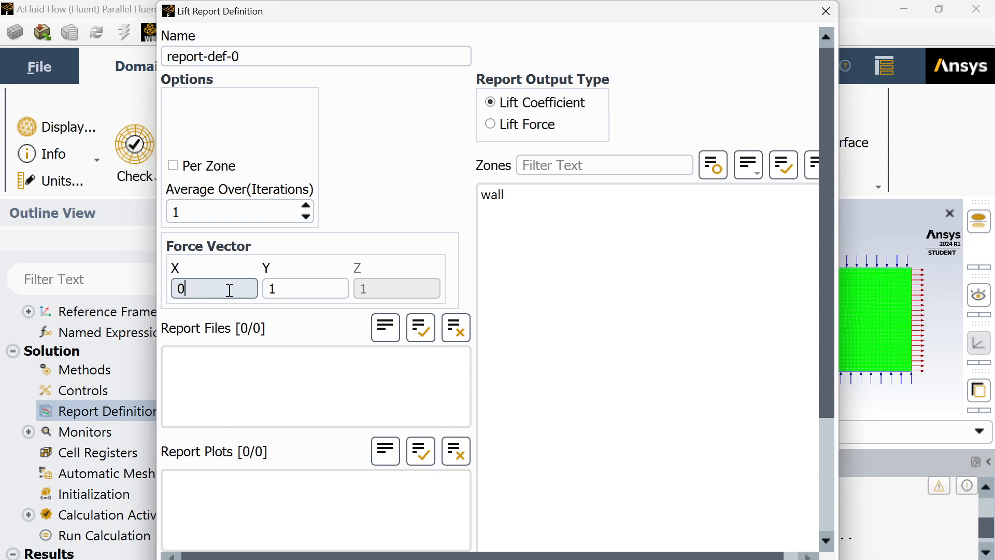
double_click(190, 289)
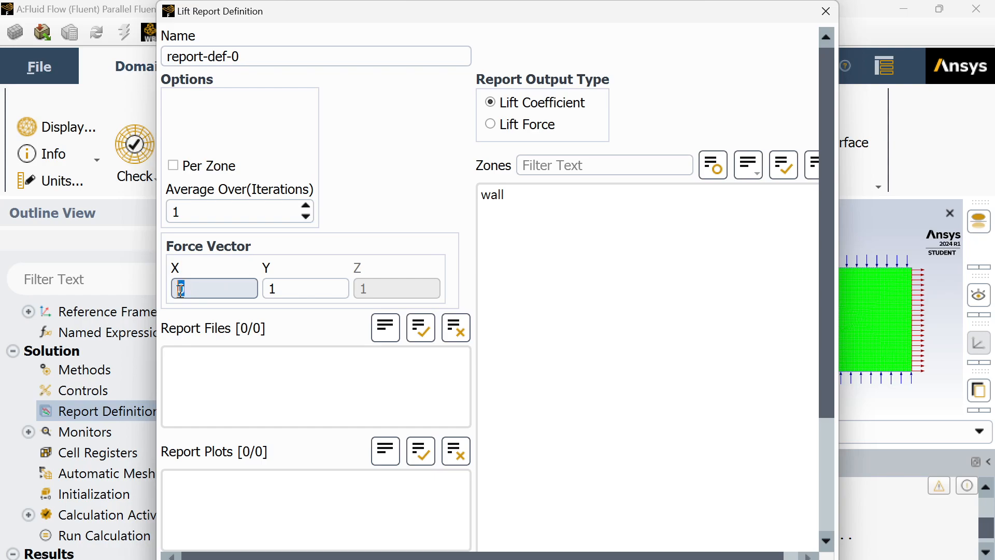
double_click(282, 292)
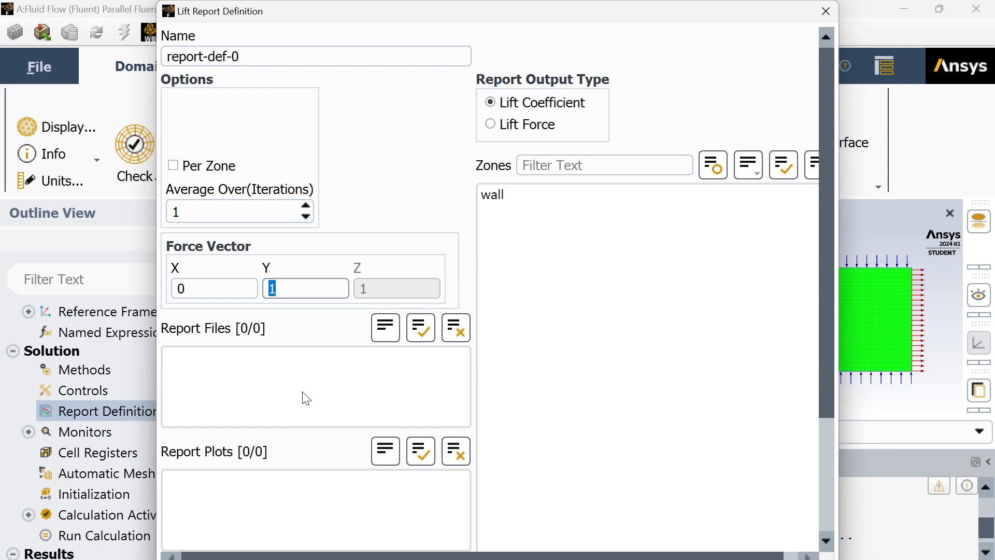
click(215, 289)
double_click(179, 289)
click(294, 288)
double_click(278, 289)
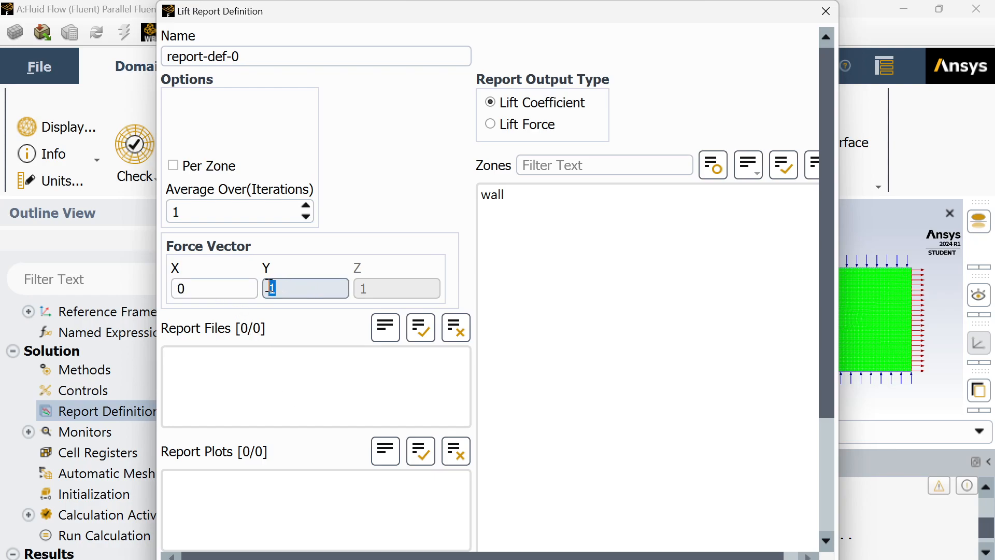
Assign the wall zone to the lift report with Lift Coefficient as output type, and accept the definition
click(508, 196)
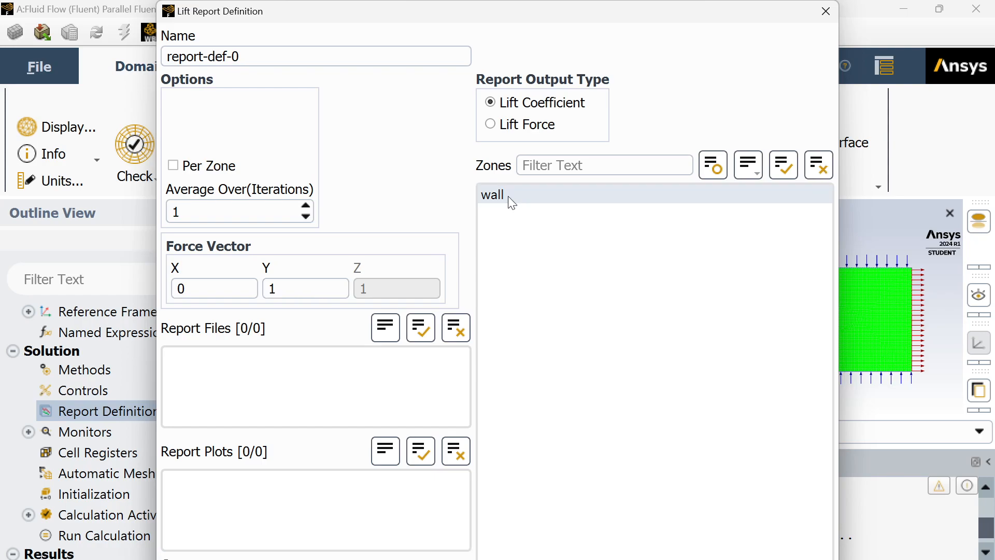
drag(593, 10, 565, 83)
drag(664, 84, 686, 24)
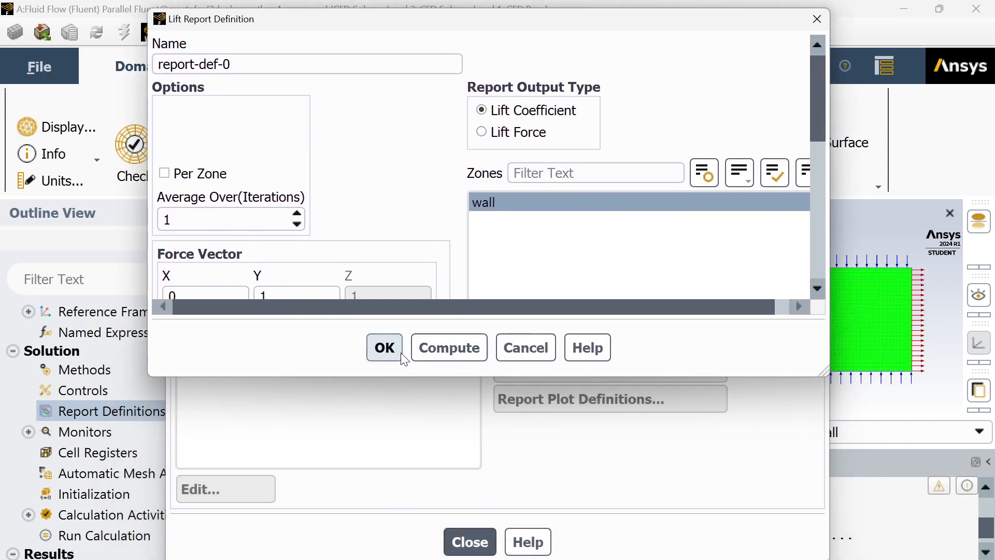
click(386, 347)
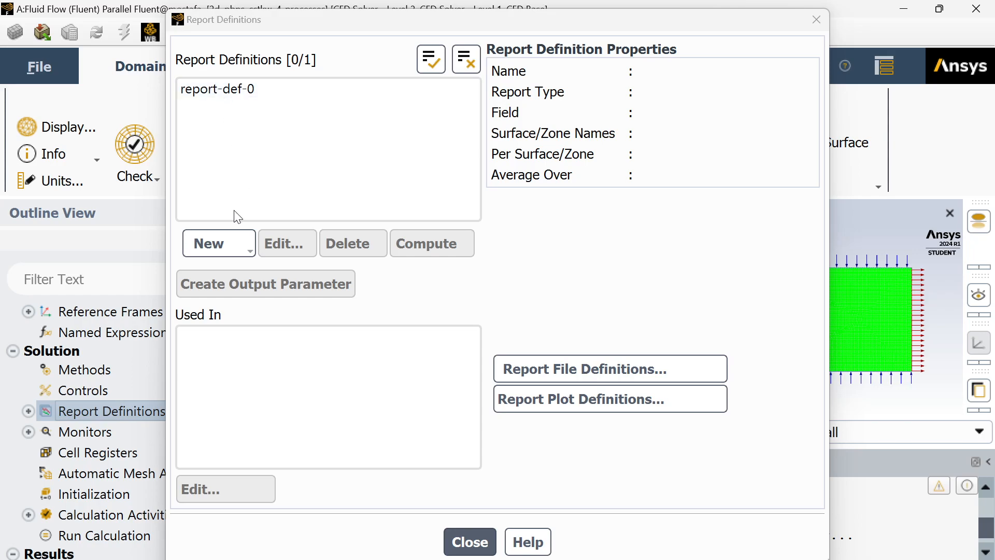
Reopen the lift report definition and rename it lift-coef
click(240, 89)
click(304, 252)
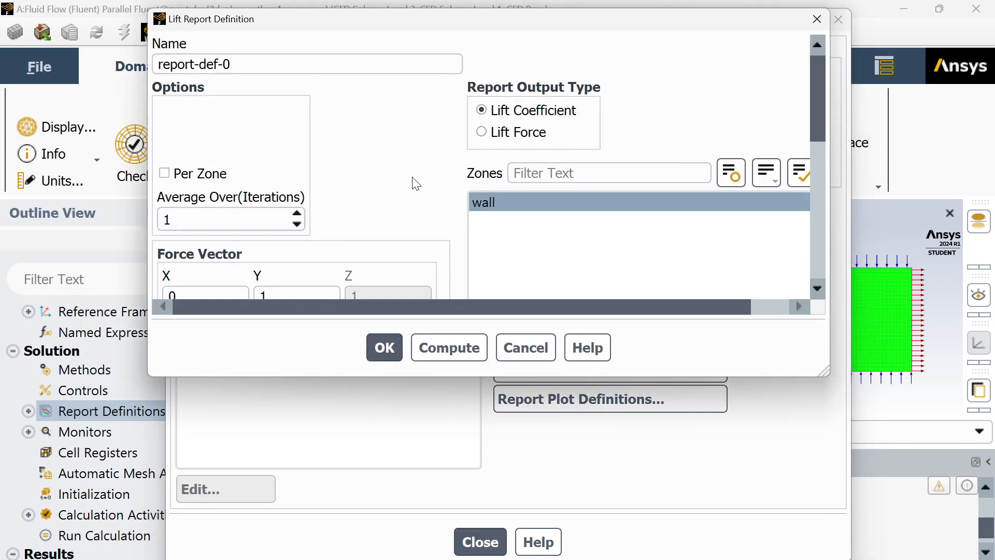
triple_click(254, 55)
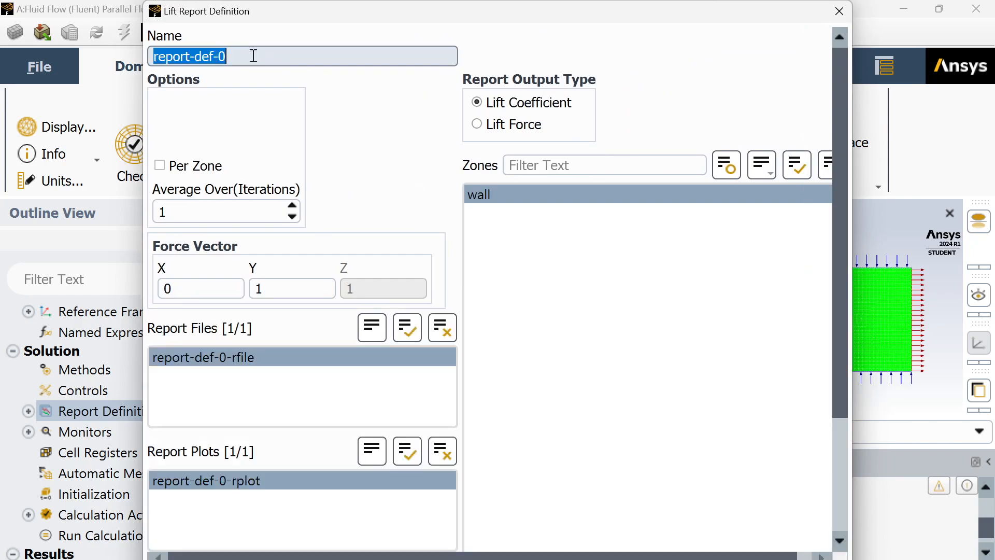
text(lift)
key(BackSpace)
text(t-c)
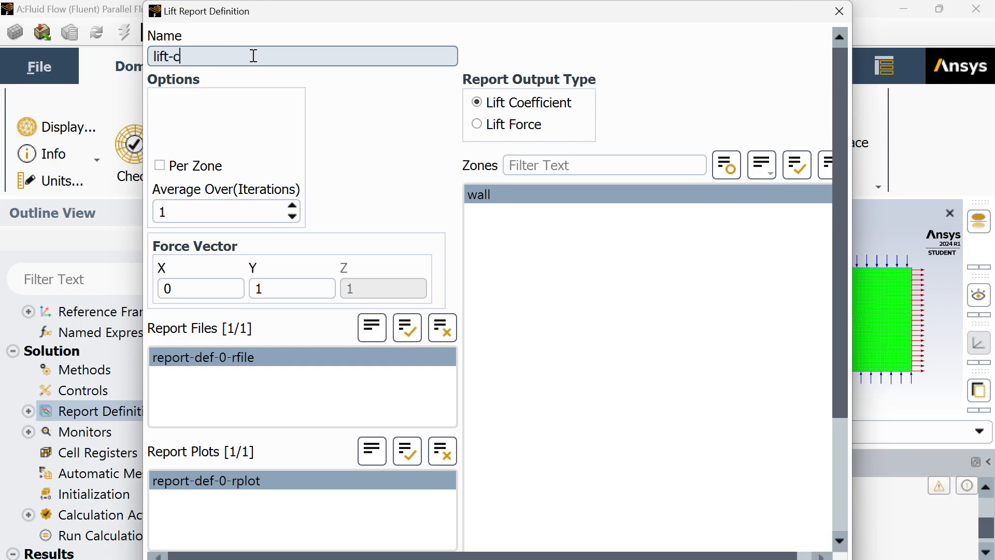
text(oef)
drag(634, 3, 599, 82)
click(487, 508)
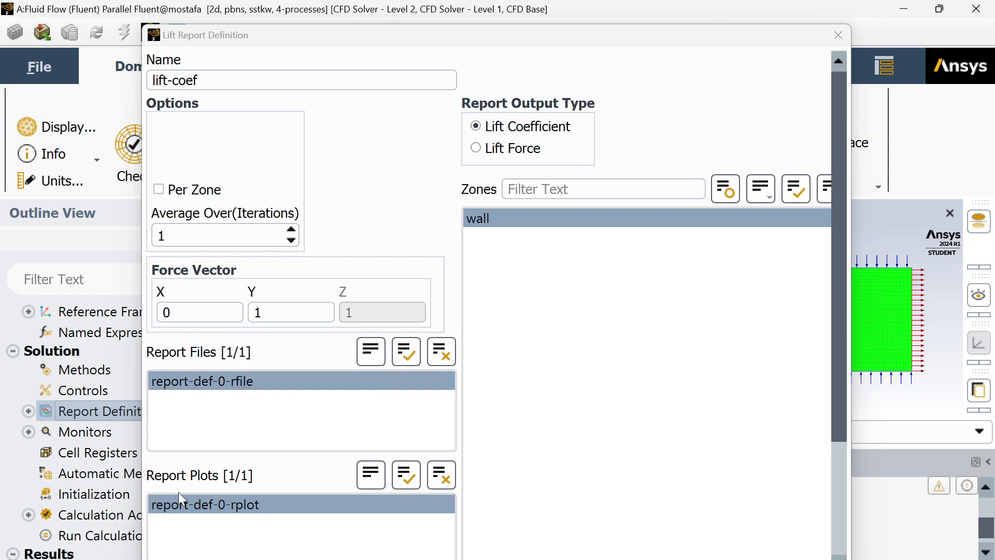
drag(669, 30, 735, 26)
click(415, 493)
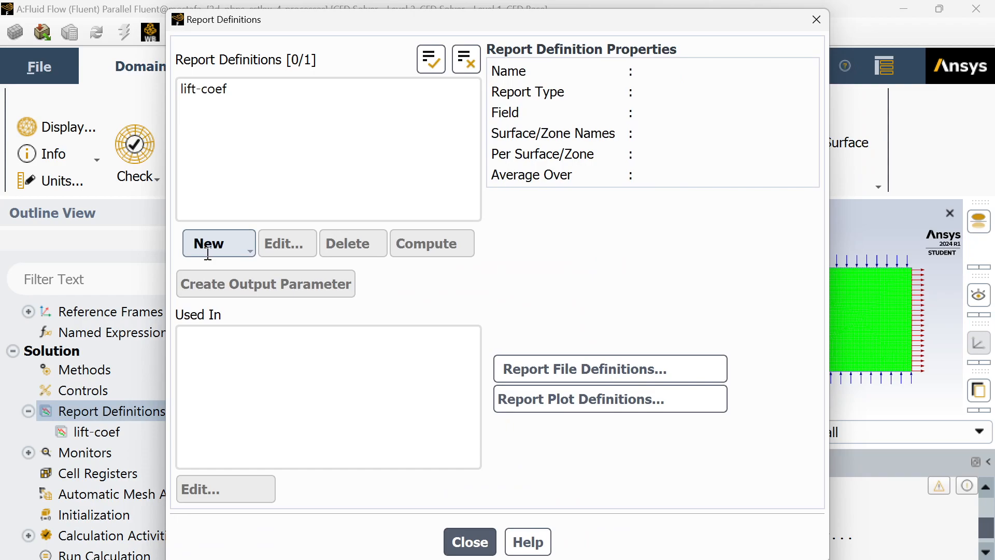
Create a new drag force report definition named drag-coef
click(213, 245)
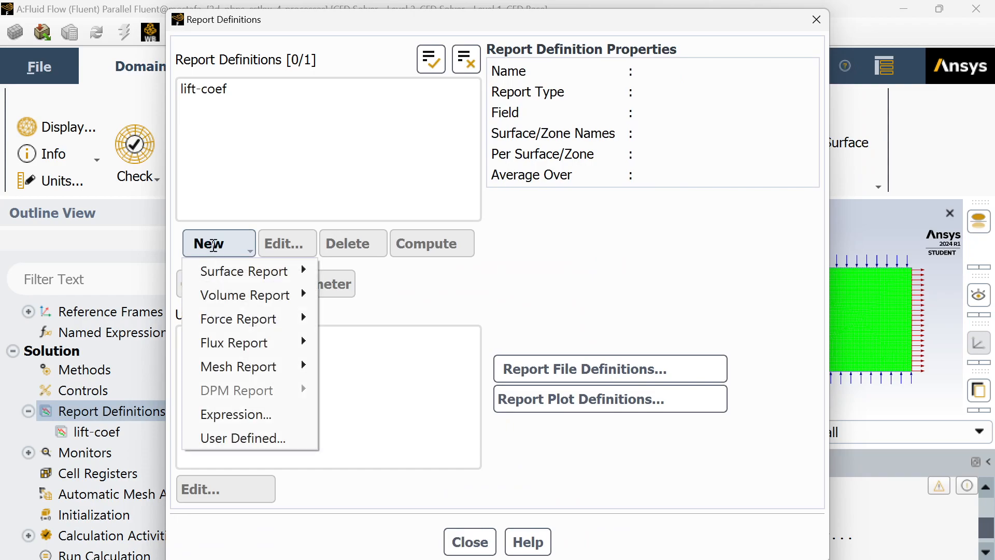
mouse_move(245, 325)
click(337, 321)
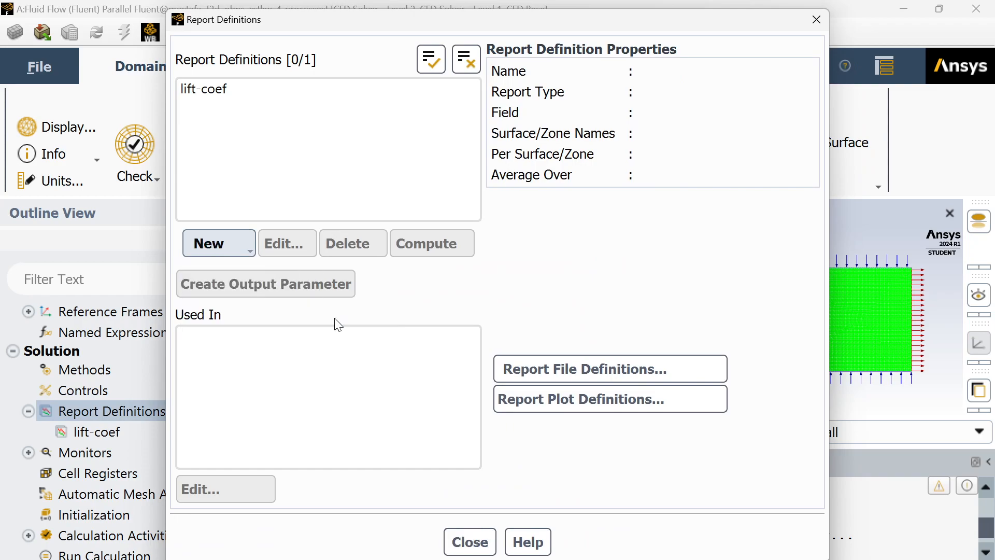
triple_click(212, 56)
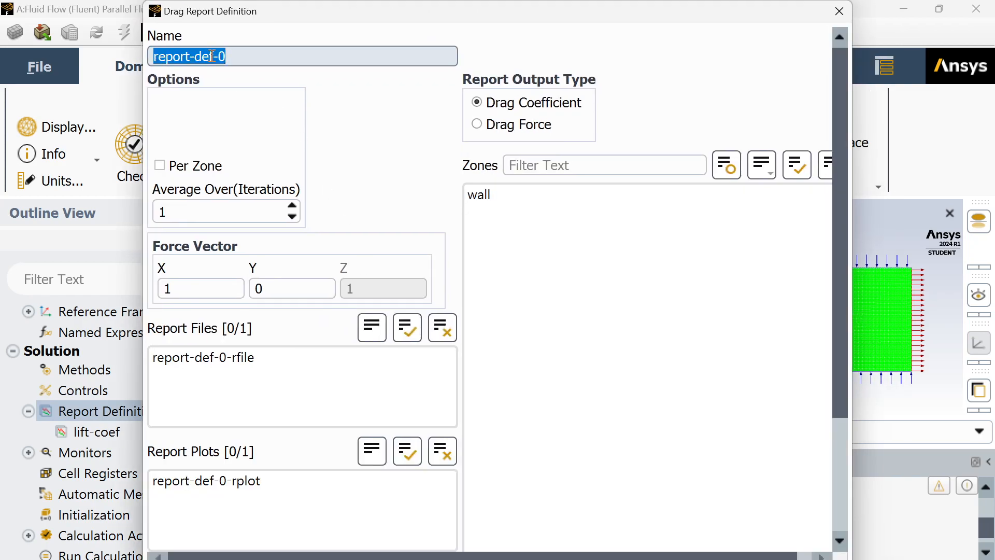
text(drag)
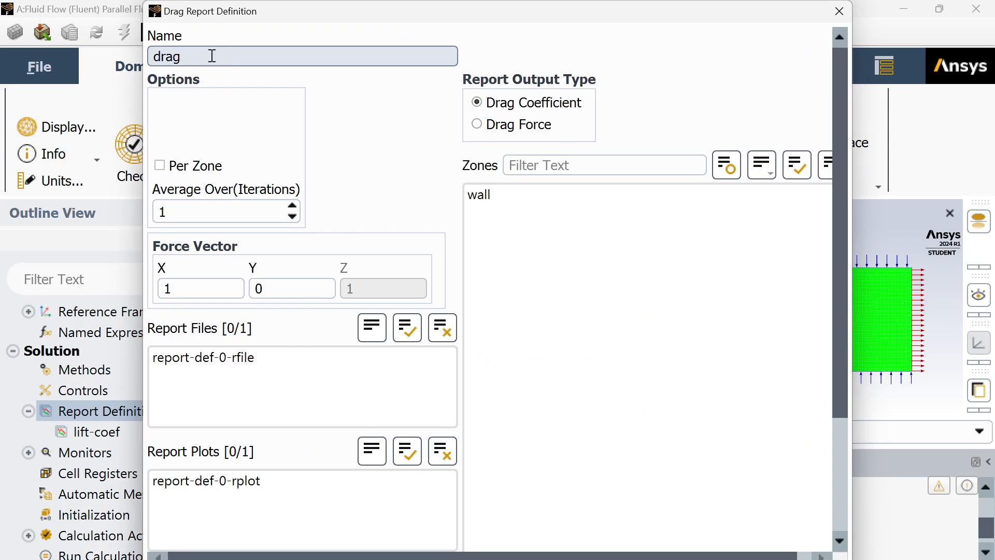
text(-coef)
Check the drag report's force vector, assign the wall zone, accept the definition and close the report definitions
click(182, 287)
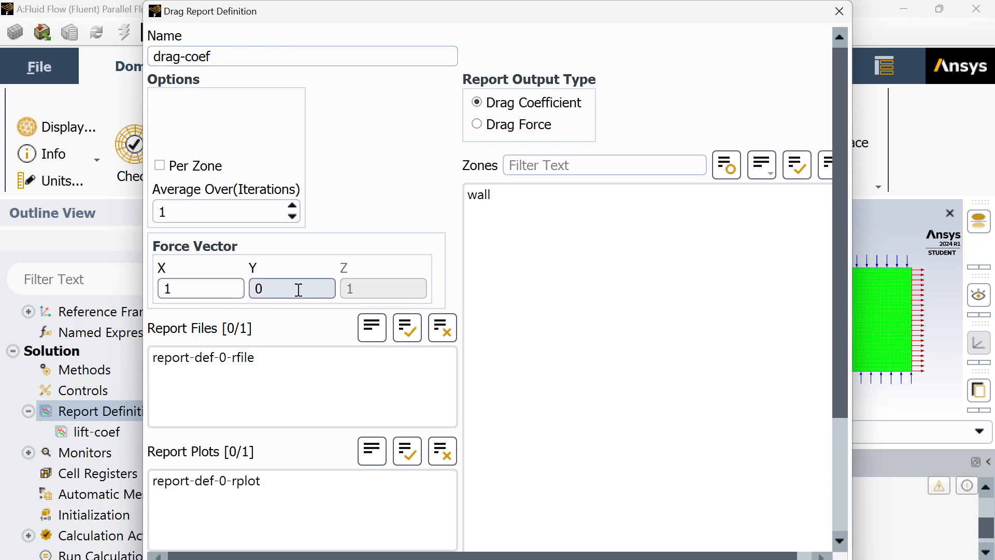
click(270, 290)
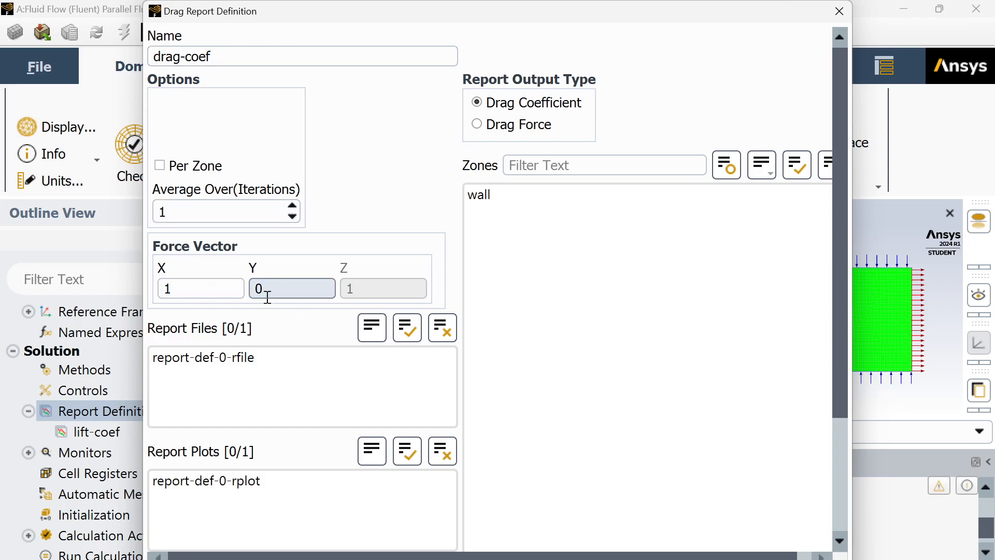
click(509, 193)
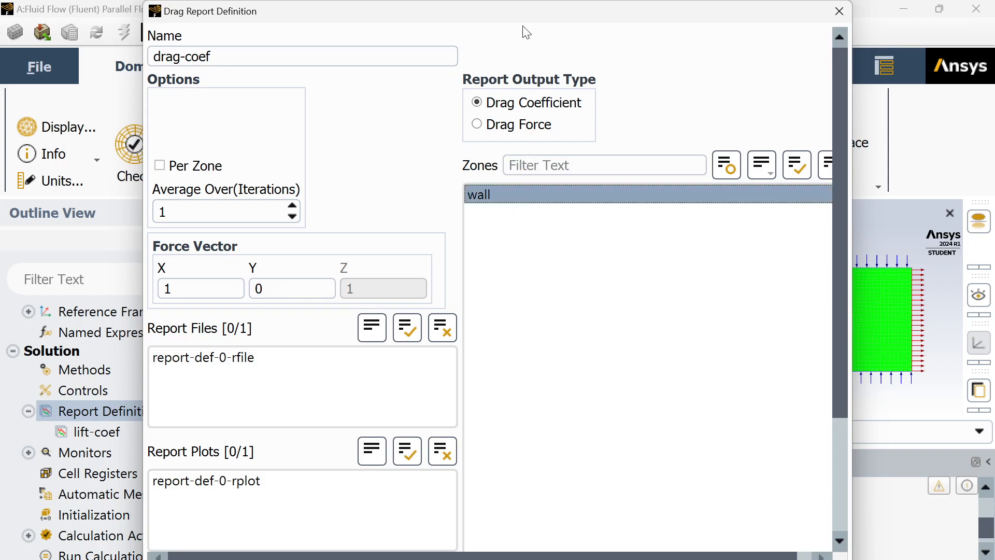
drag(524, 16, 508, 91)
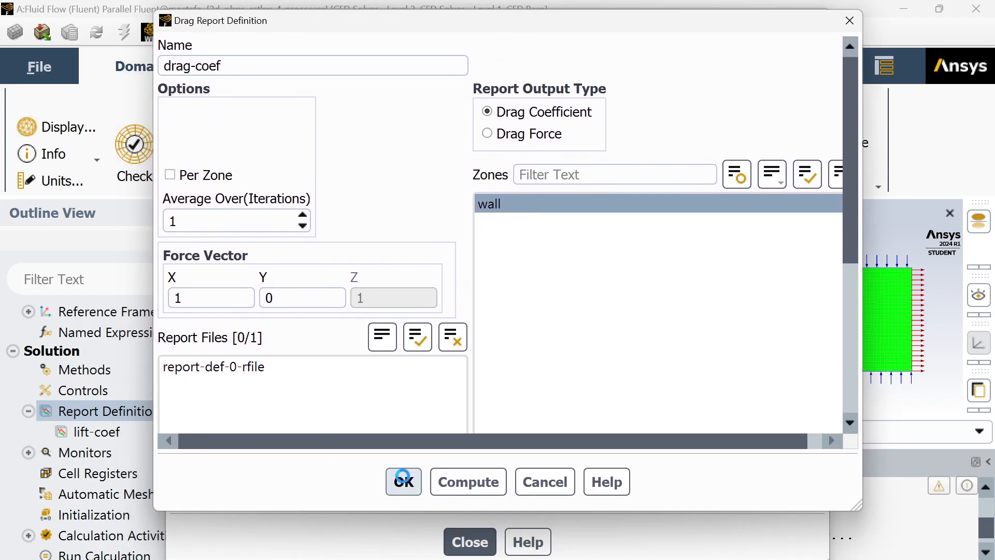
click(403, 541)
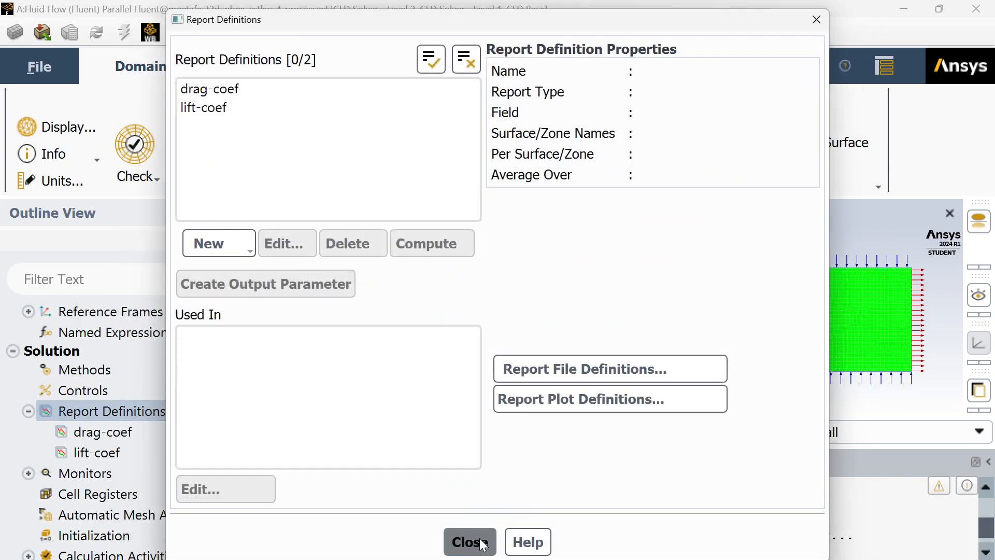
click(477, 541)
Look over the Solution and Results entries in the outline tree, selecting Initialization
scroll(167, 373, down, 2)
scroll(167, 371, up, 1)
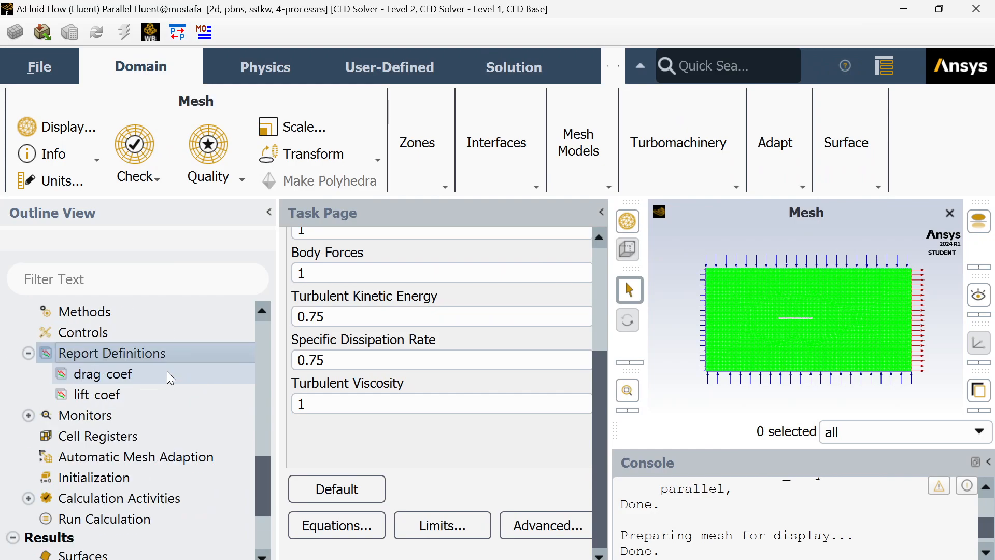
scroll(173, 356, down, 1)
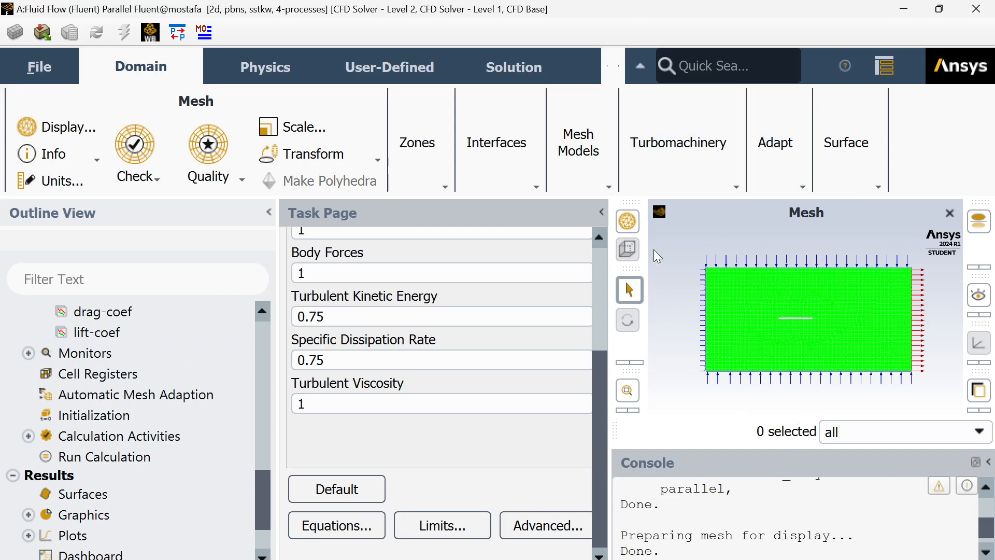
scroll(91, 412, down, 2)
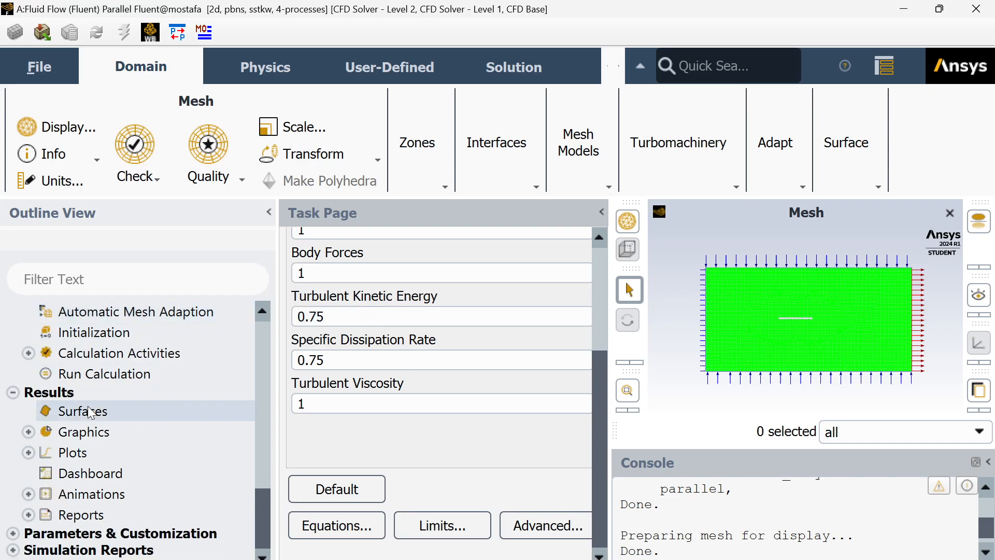
click(174, 331)
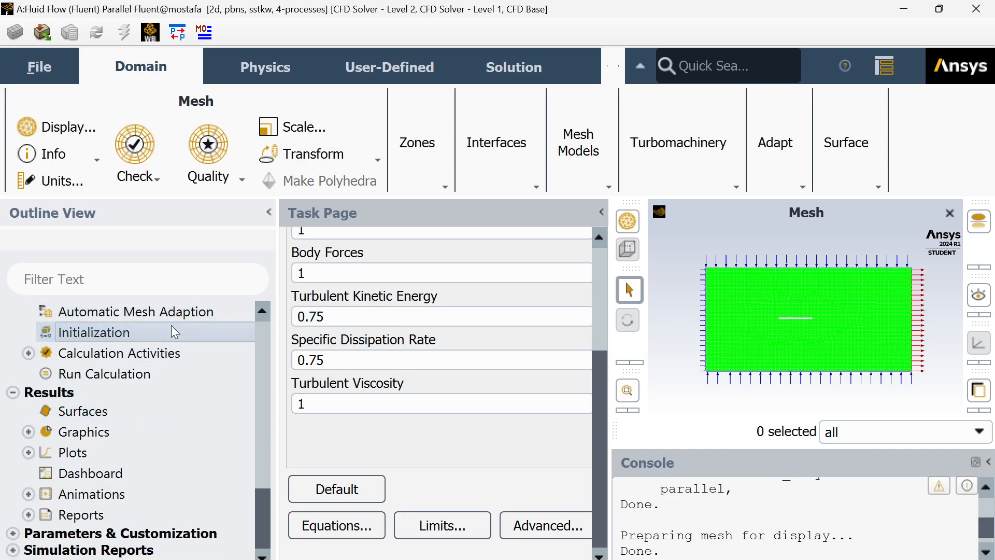
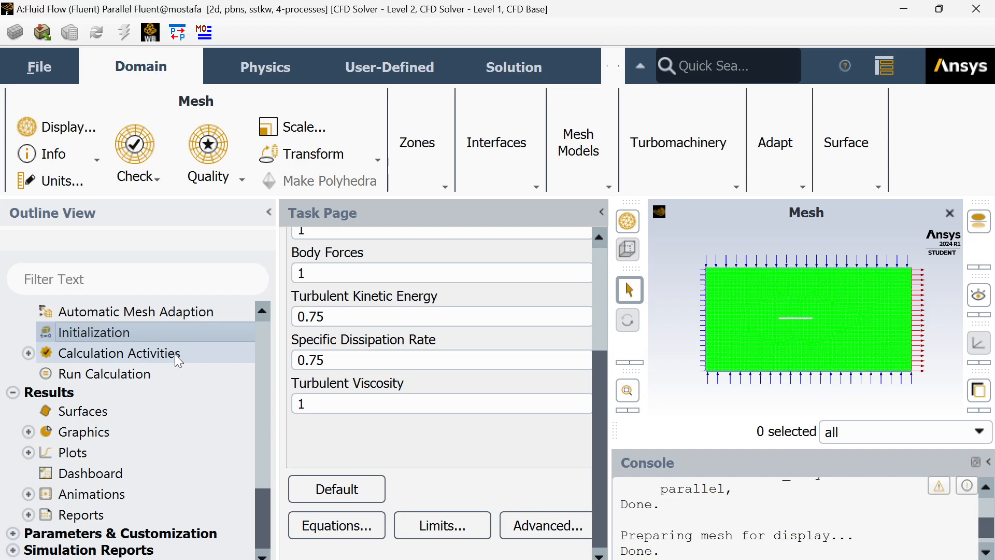
scroll(182, 465, up, 3)
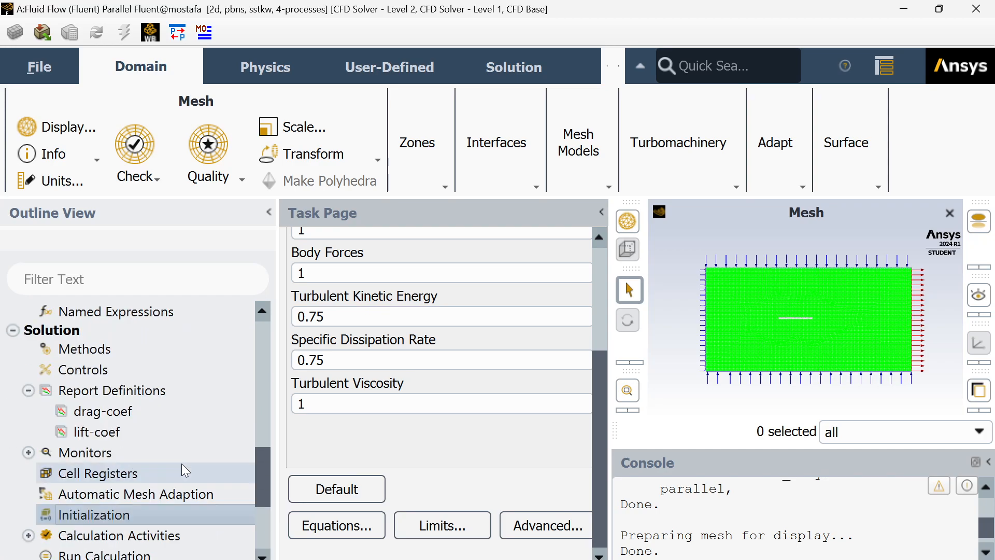
Examine the Residual monitor's absolute convergence criteria for the continuity, velocity, k and omega equations, then close the dialog
scroll(173, 462, down, 1)
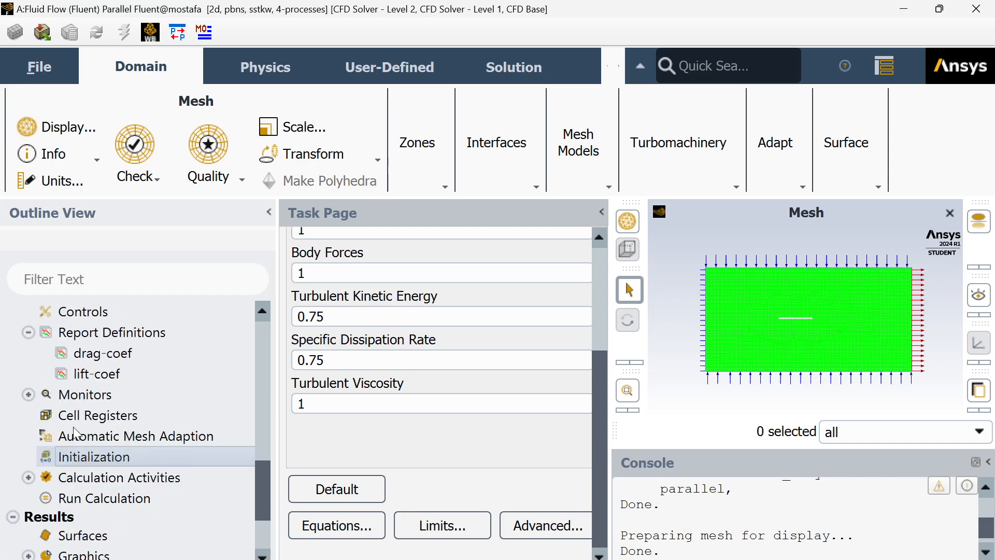
click(29, 395)
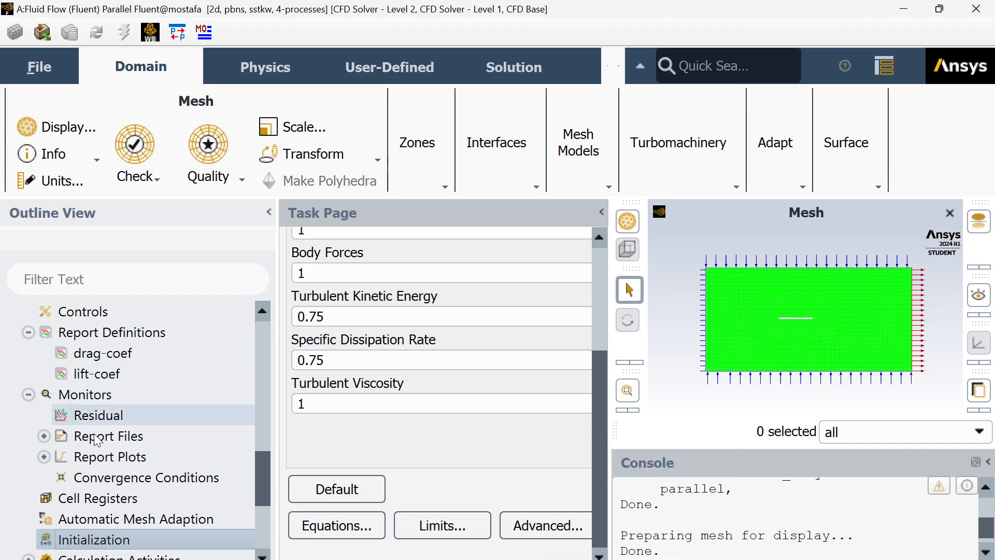
double_click(99, 415)
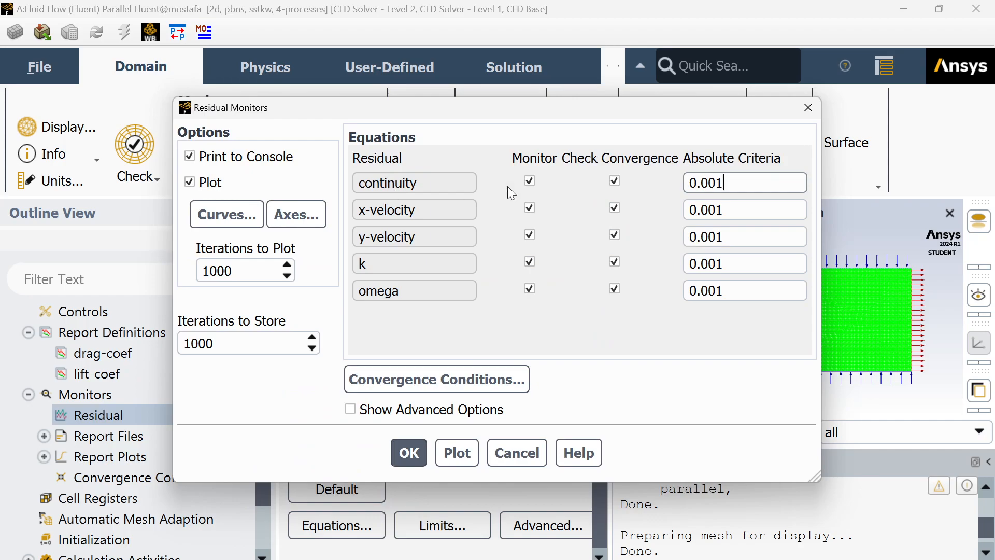
click(750, 216)
click(749, 241)
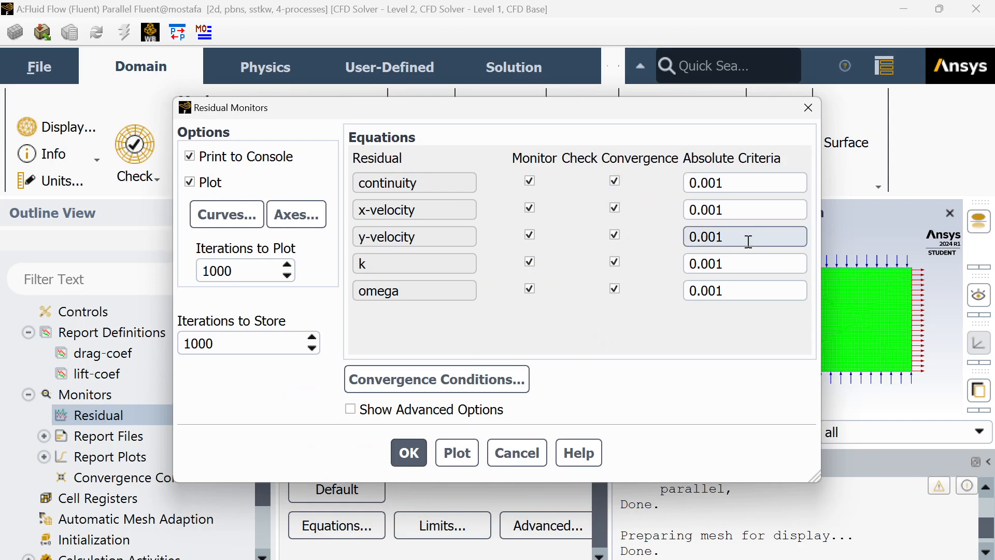
click(747, 262)
click(744, 290)
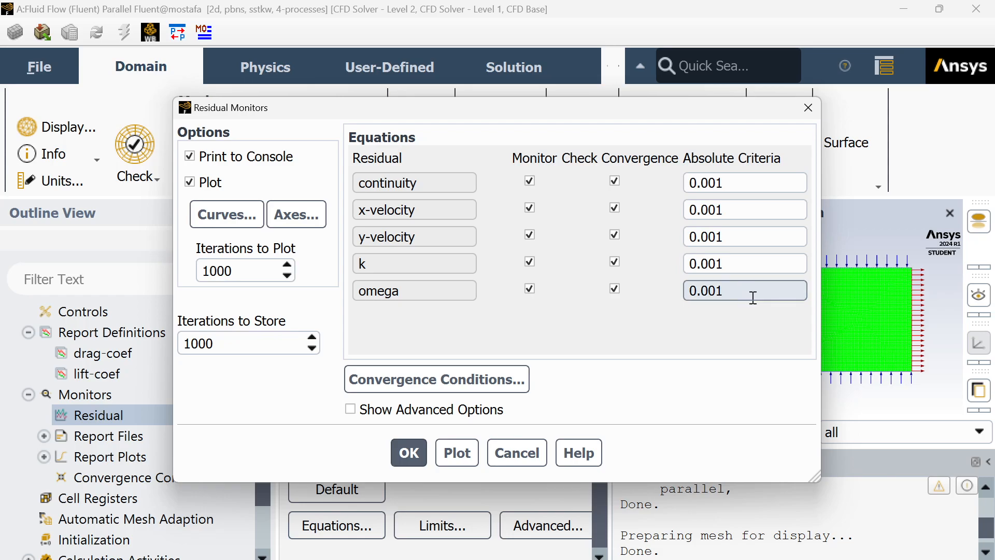
click(759, 264)
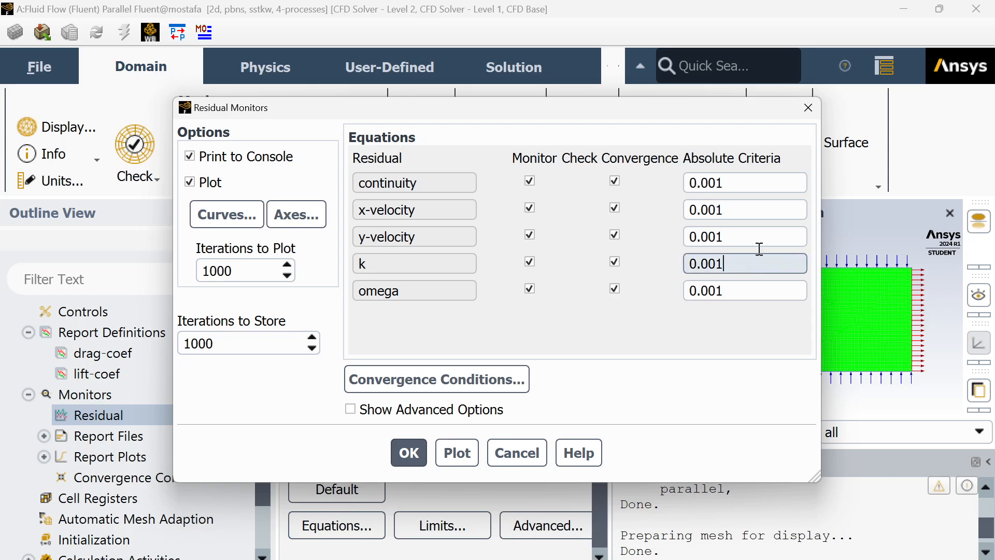
click(753, 183)
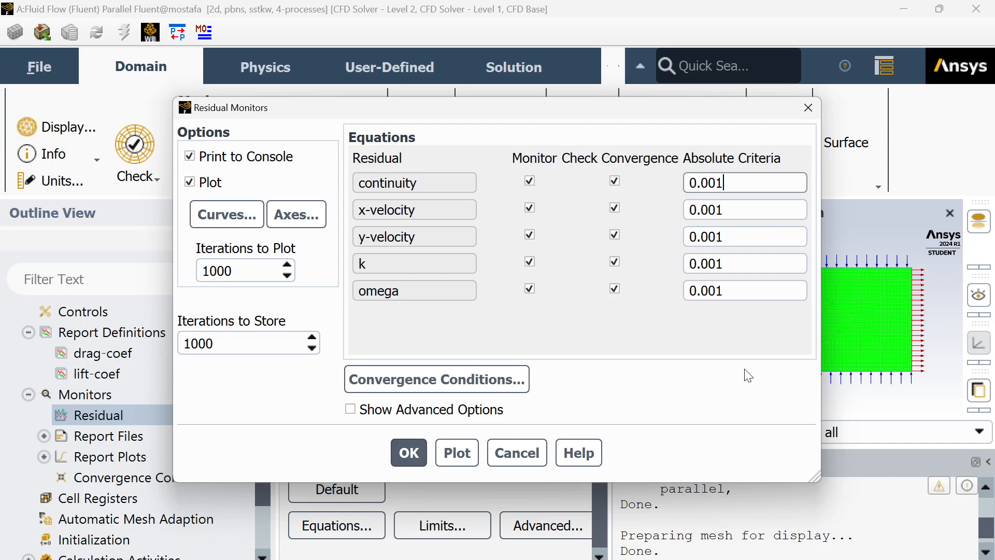
drag(725, 183, 685, 183)
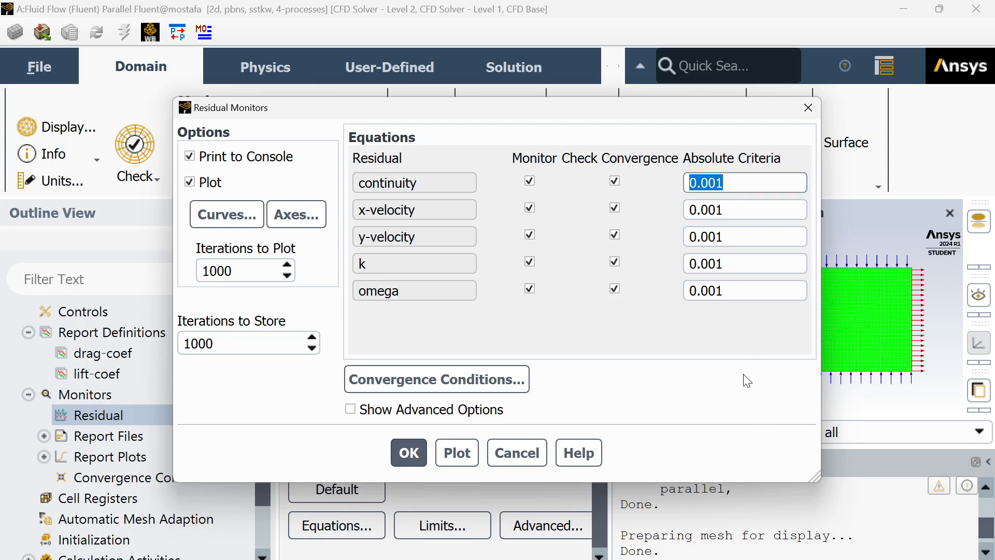
click(745, 183)
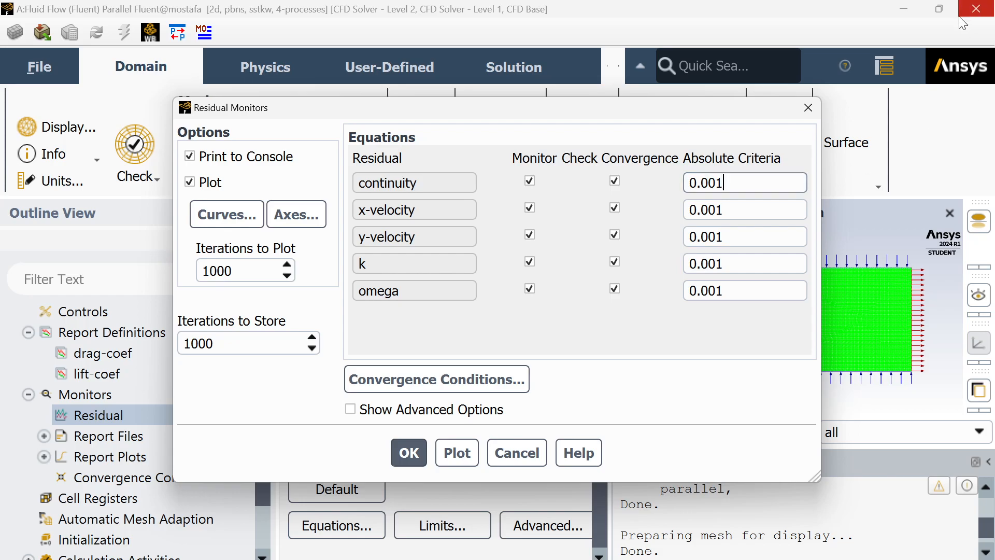
click(808, 107)
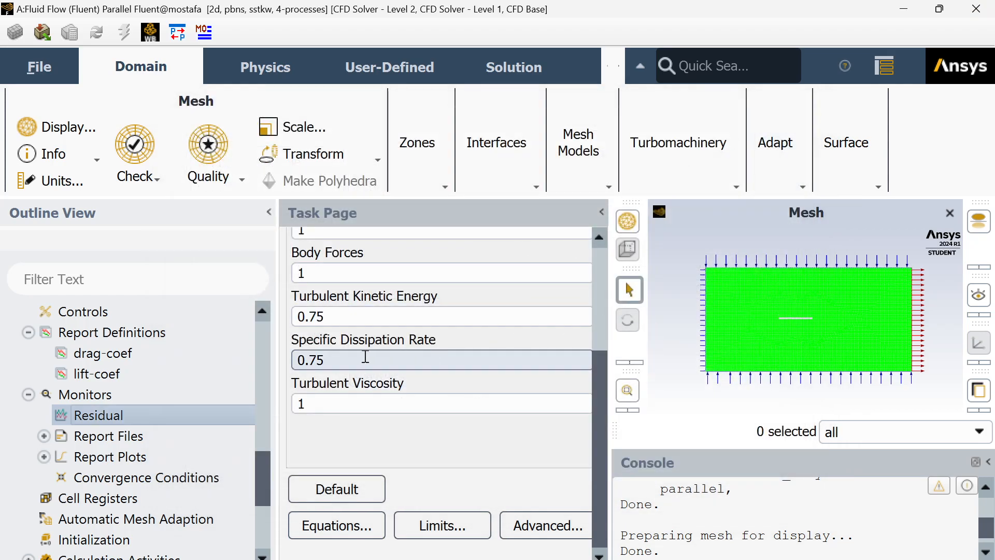
Open the Solution Initialization settings
scroll(130, 353, down, 3)
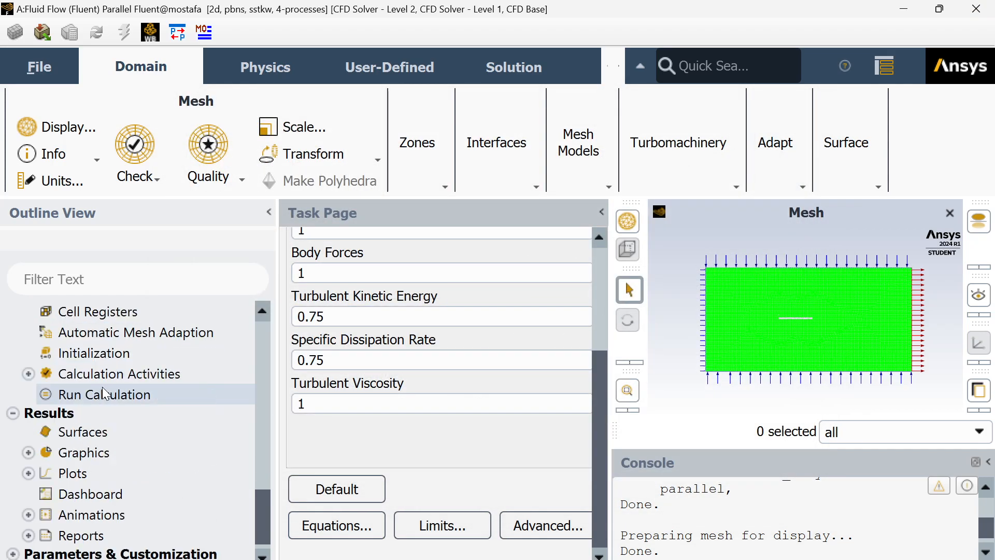
click(88, 353)
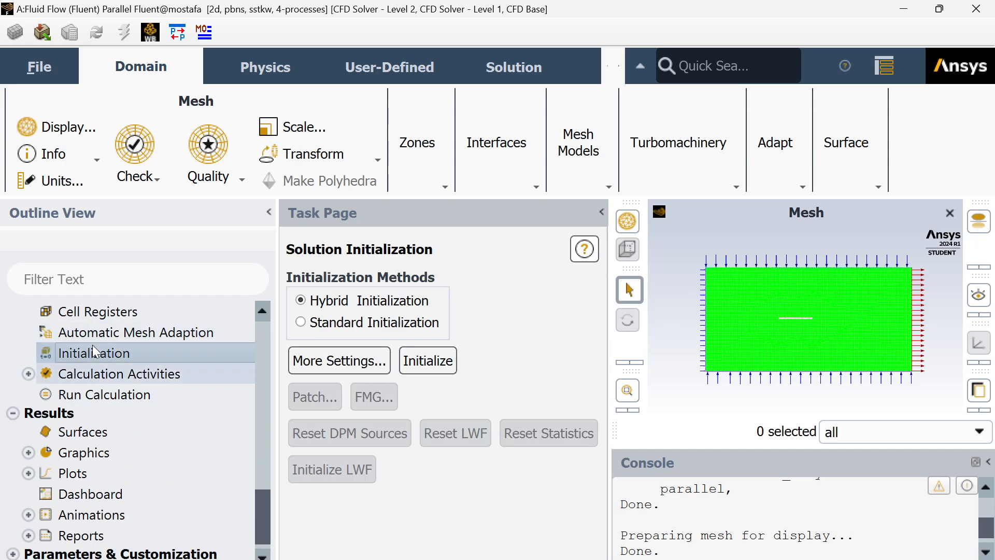
click(373, 322)
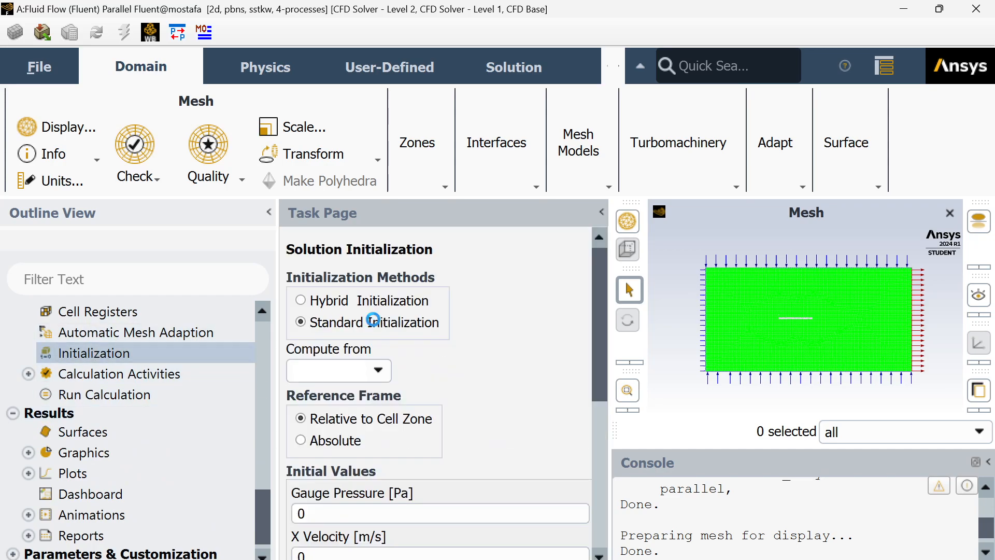
scroll(473, 363, down, 5)
scroll(462, 358, up, 3)
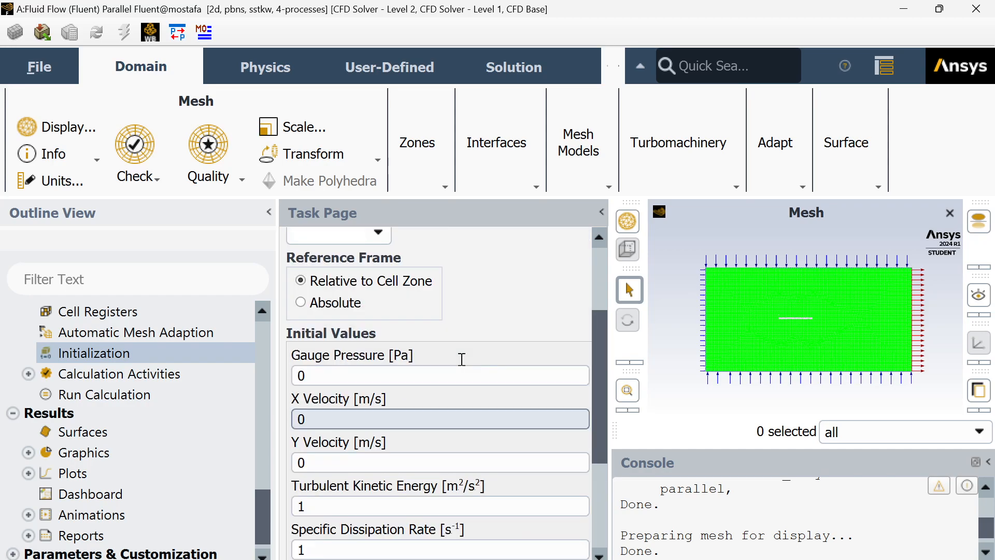
scroll(461, 358, up, 4)
click(370, 285)
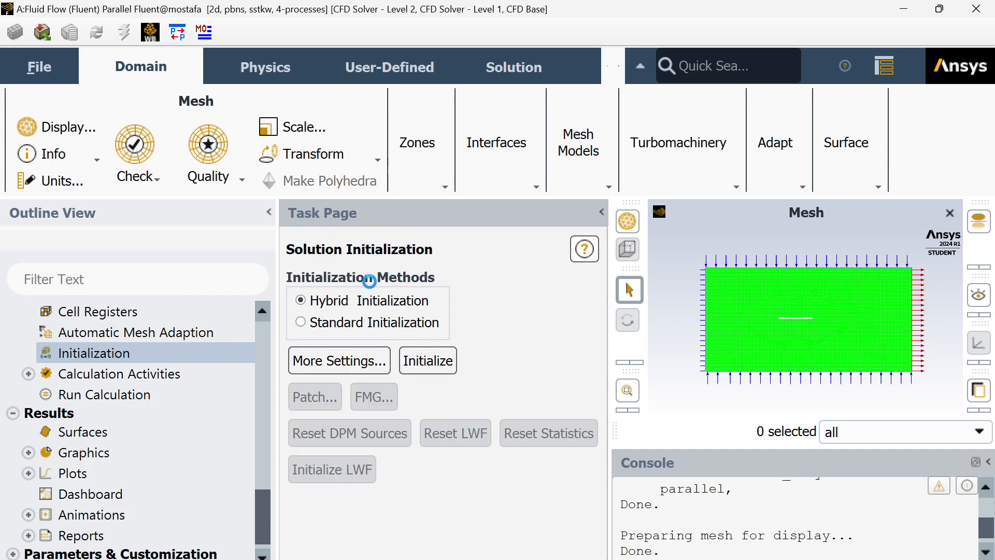
Initialize the solution using Hybrid Initialization and check the console for completion
click(453, 363)
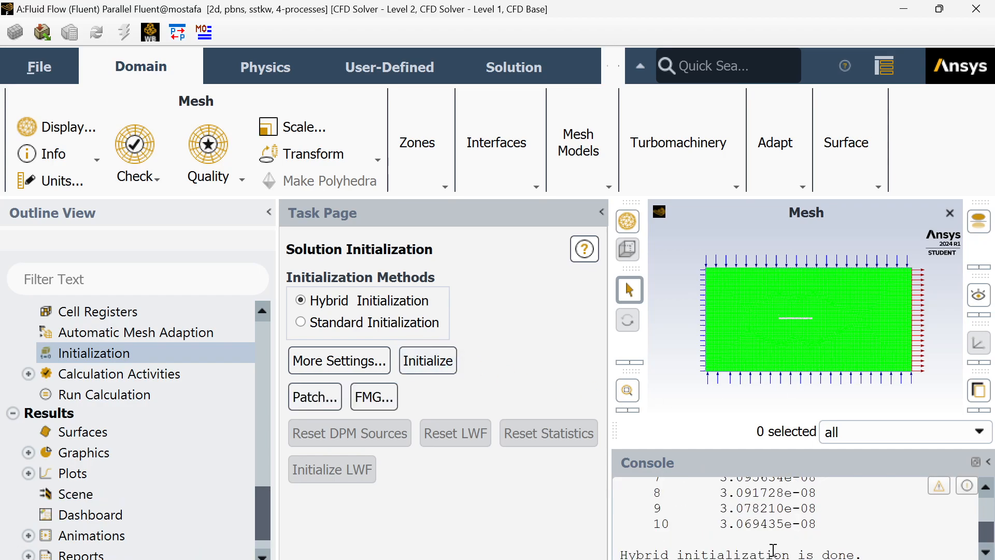
drag(637, 554, 864, 554)
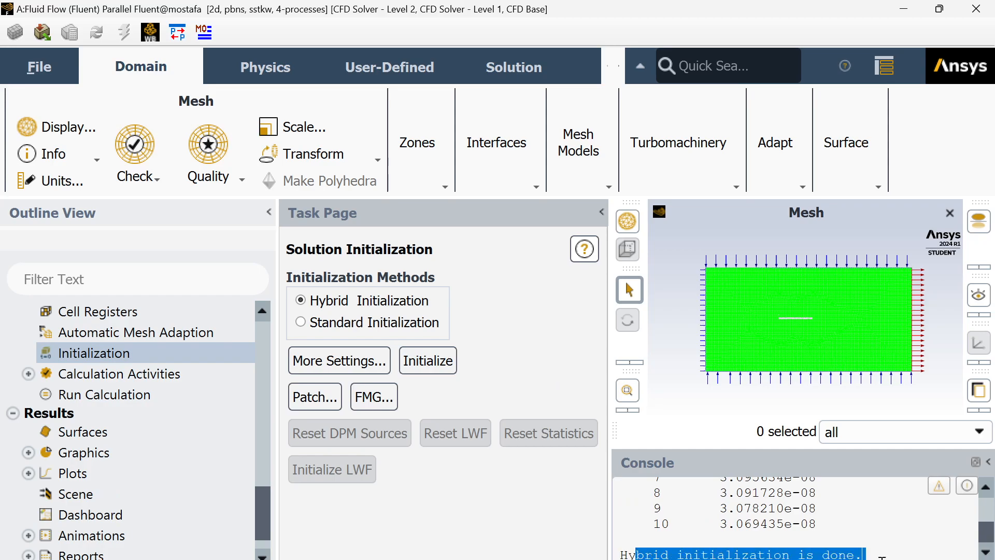
click(847, 554)
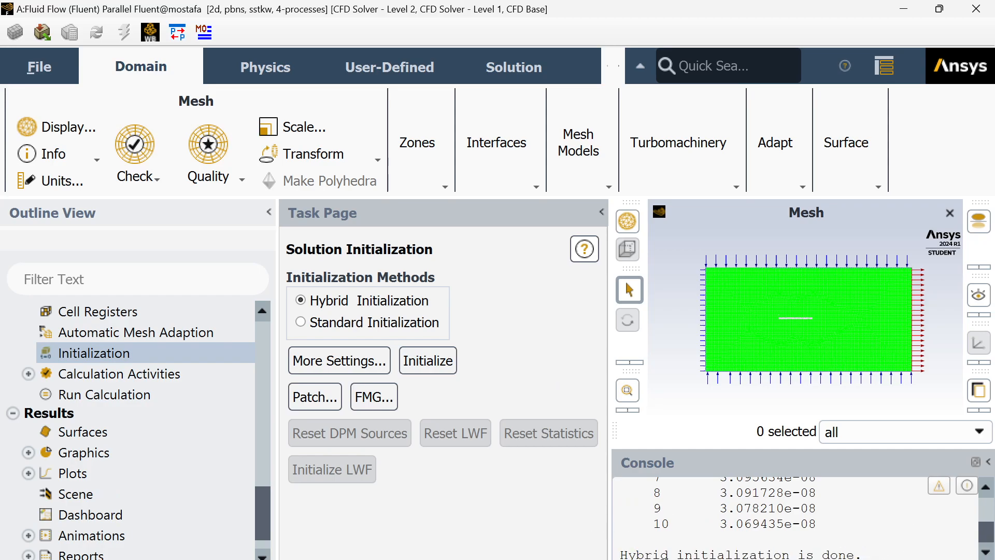
Open the Run Calculation settings, widen the task page and review the pseudo time settings and parameters
click(172, 395)
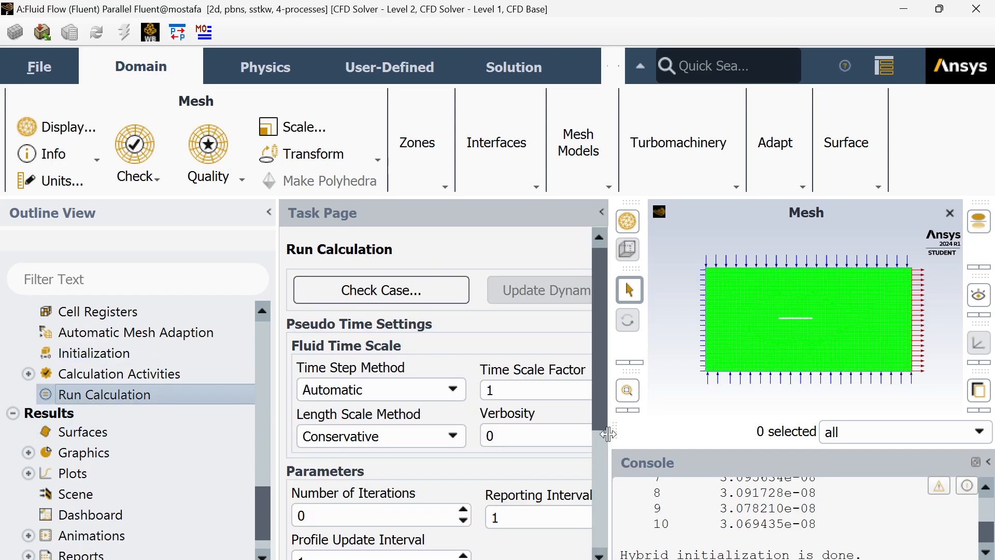
drag(609, 434, 718, 435)
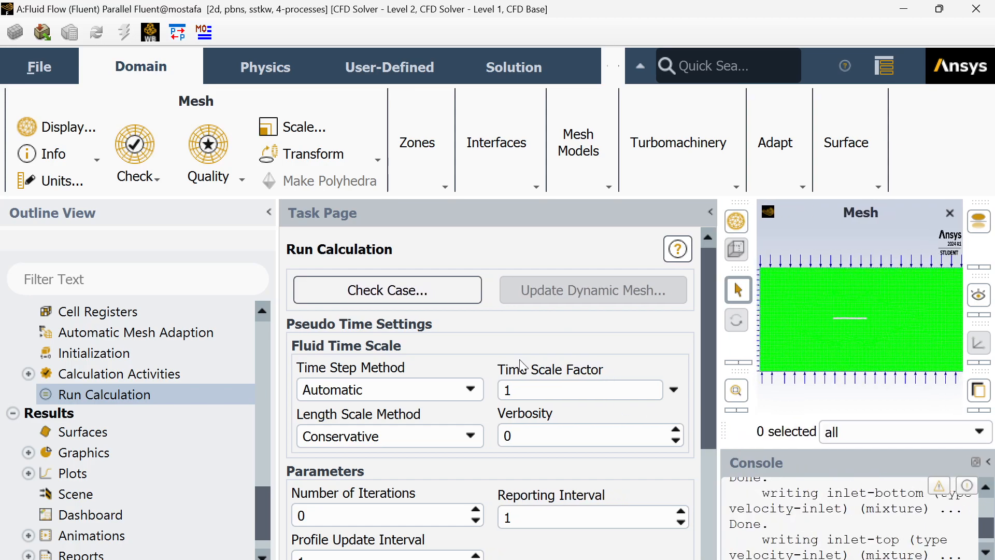
scroll(509, 322, down, 2)
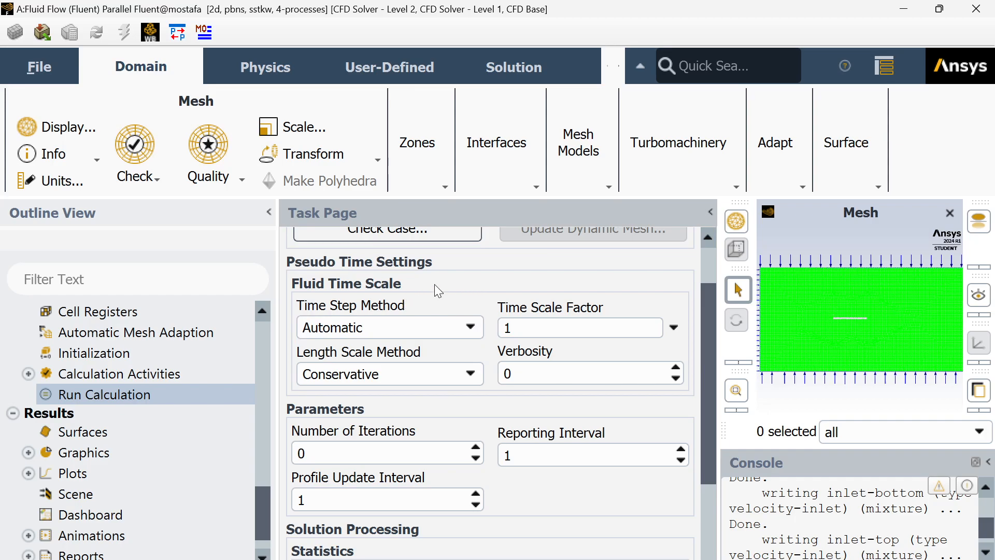
scroll(450, 293, up, 3)
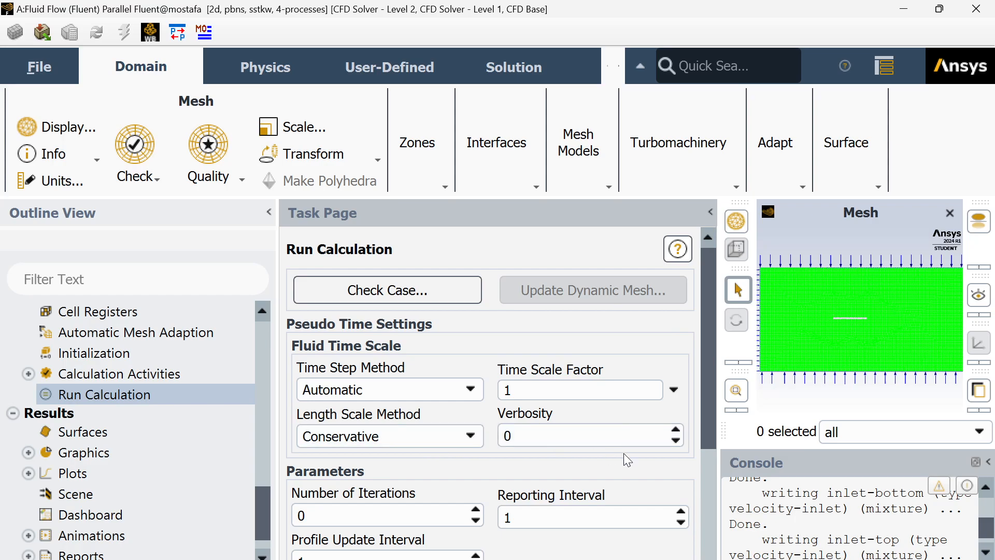
click(587, 442)
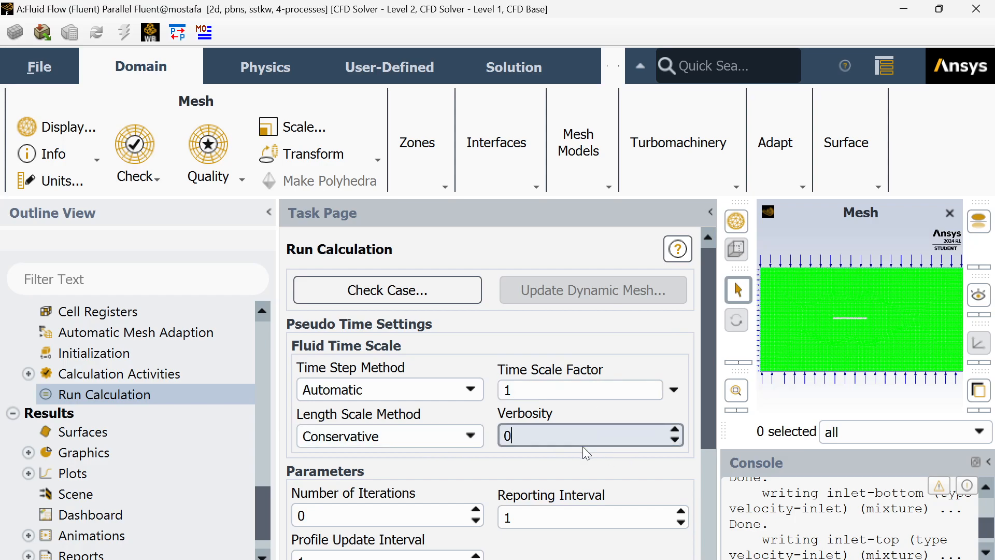
scroll(583, 446, down, 3)
Set the number of iterations for the calculation to 10000
click(360, 334)
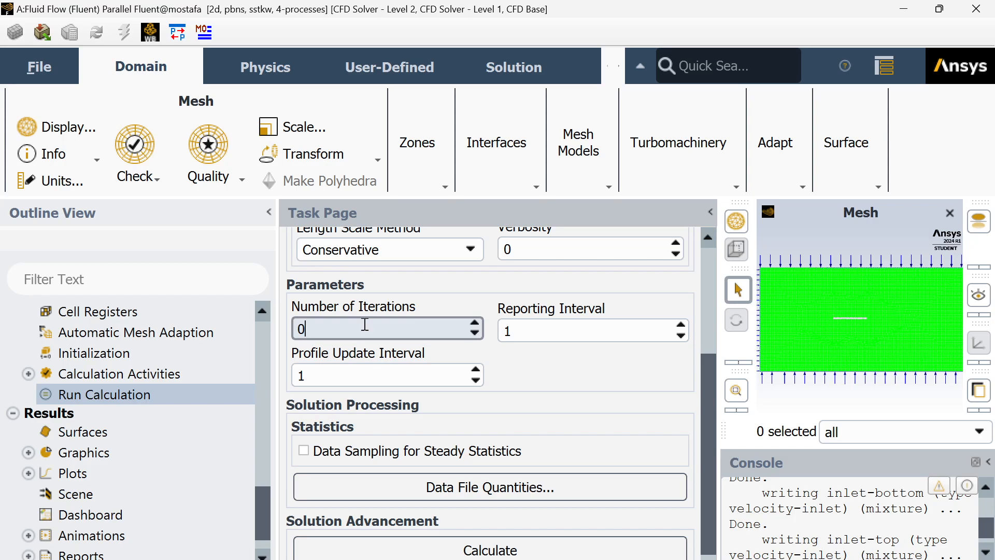
double_click(365, 325)
text(1000)
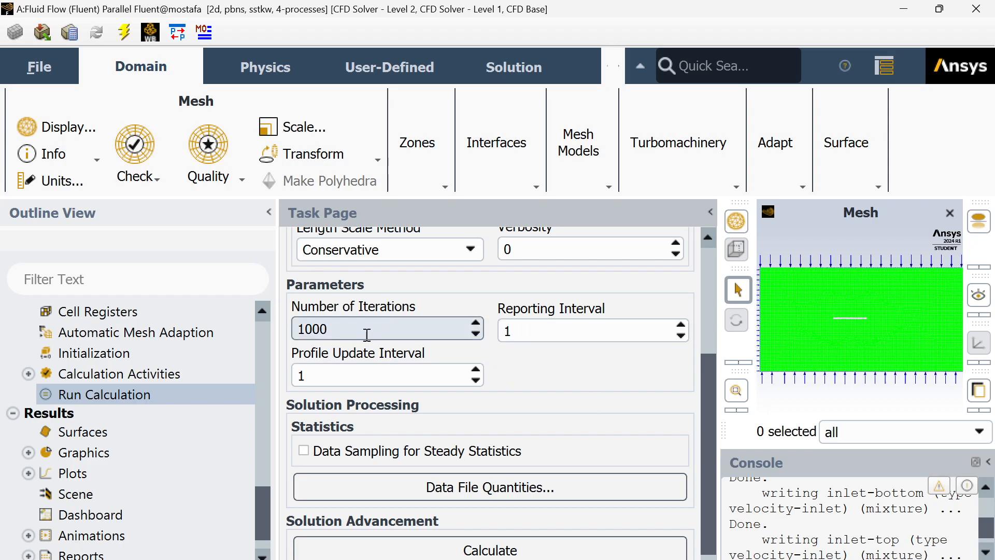
drag(348, 330, 278, 334)
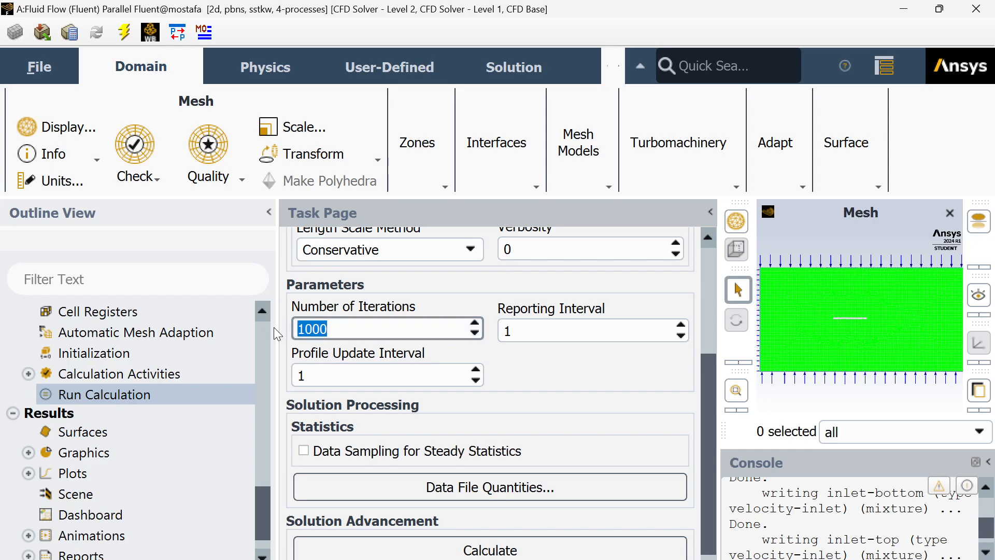
click(552, 375)
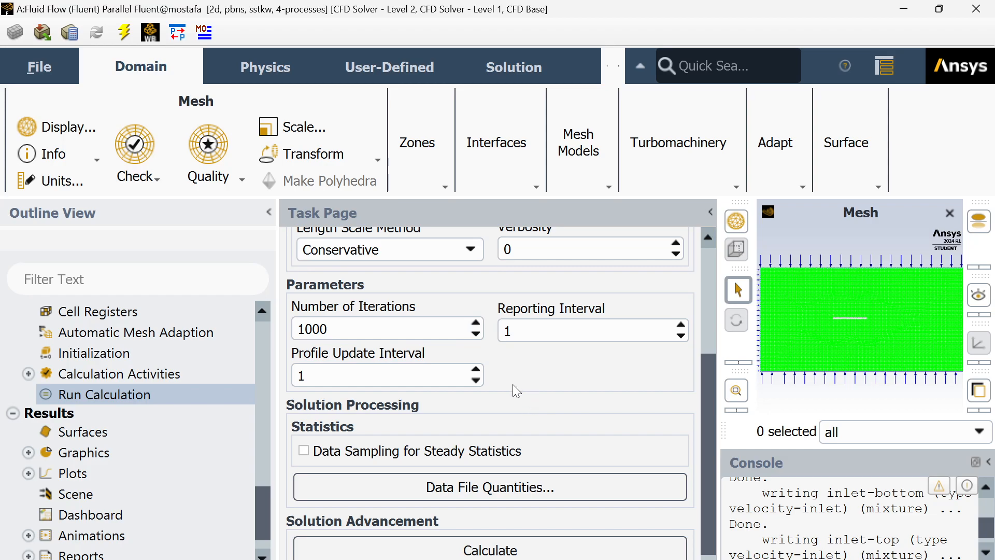
click(356, 334)
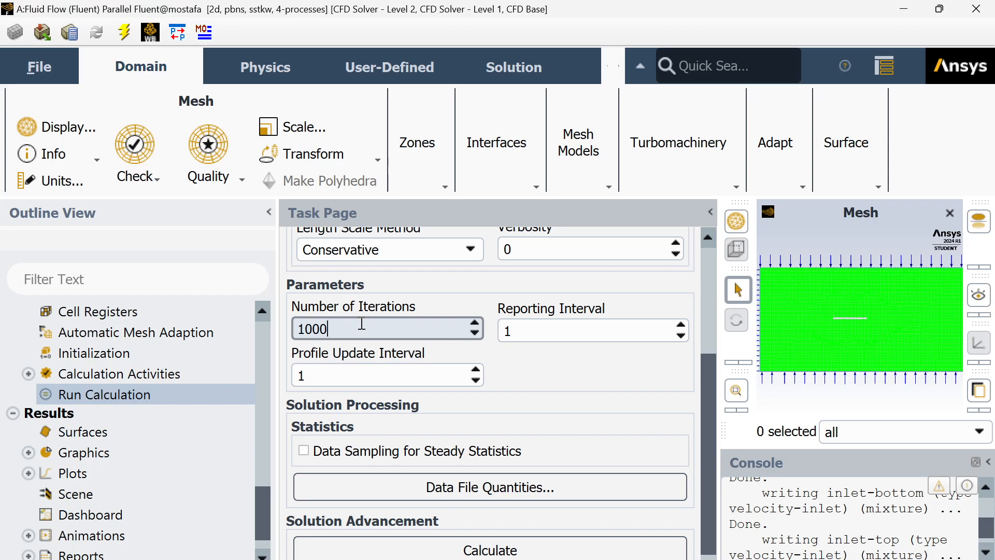
text(0)
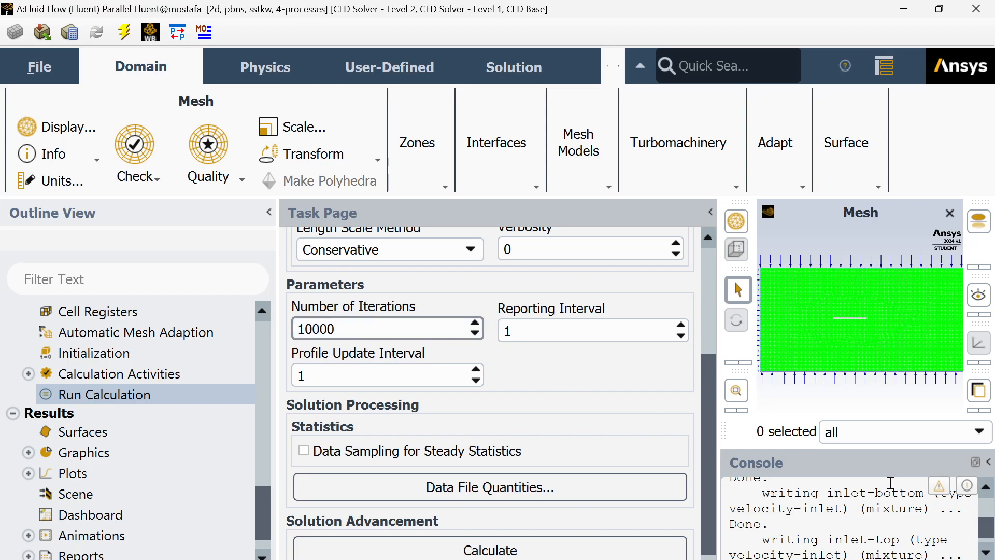
Run the calculation until it finishes and dismiss the completion message
mouse_move(720, 302)
mouse_down()
mouse_move(633, 297)
mouse_move(707, 301)
mouse_up()
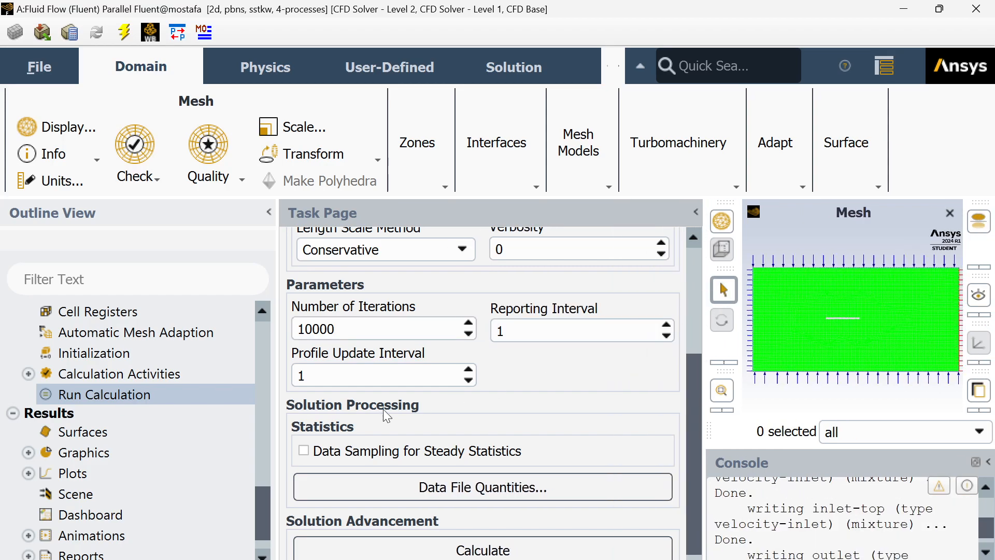
scroll(602, 413, down, 1)
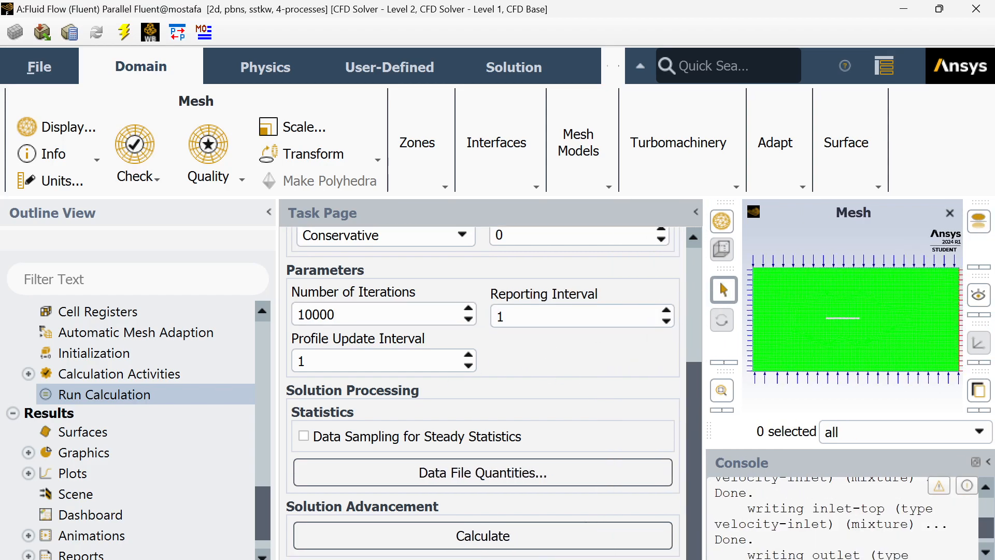
click(553, 535)
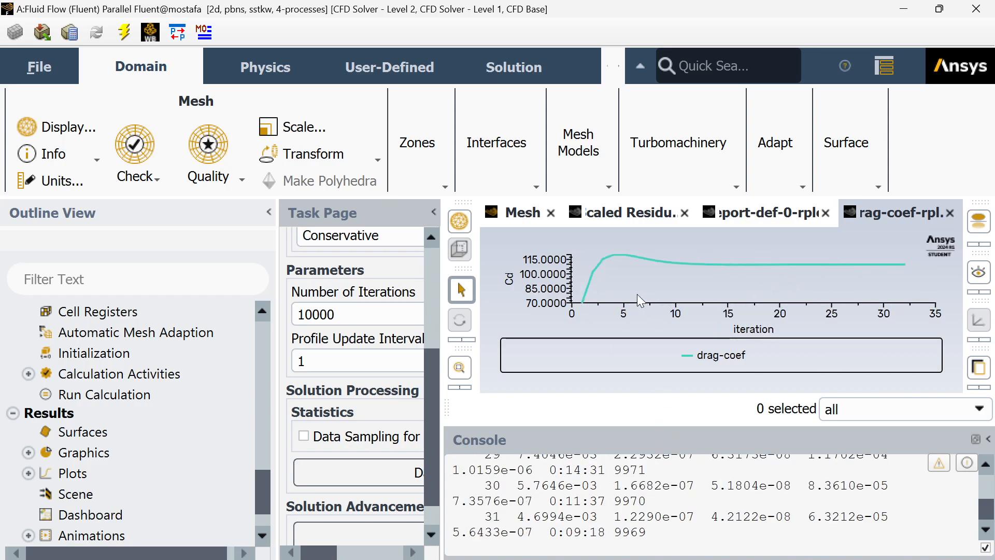
mouse_move(584, 316)
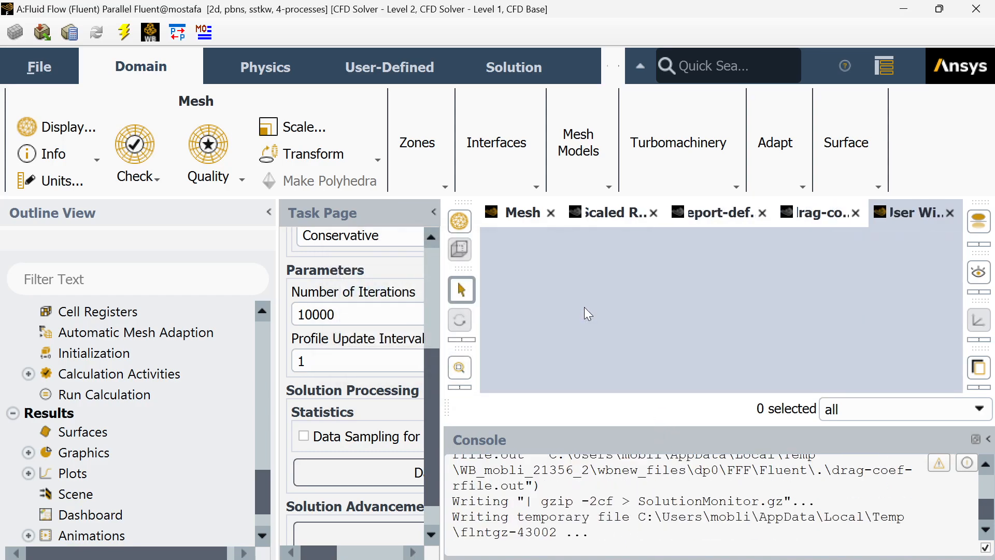
click(568, 332)
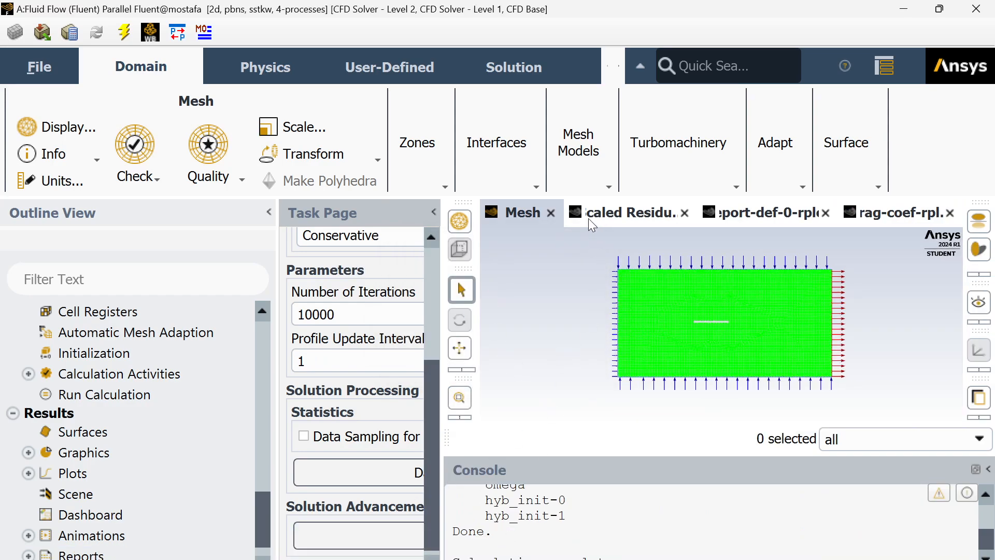
Compare the lift and drag coefficient plots and read values at the late iterations of both curves
click(601, 215)
click(731, 214)
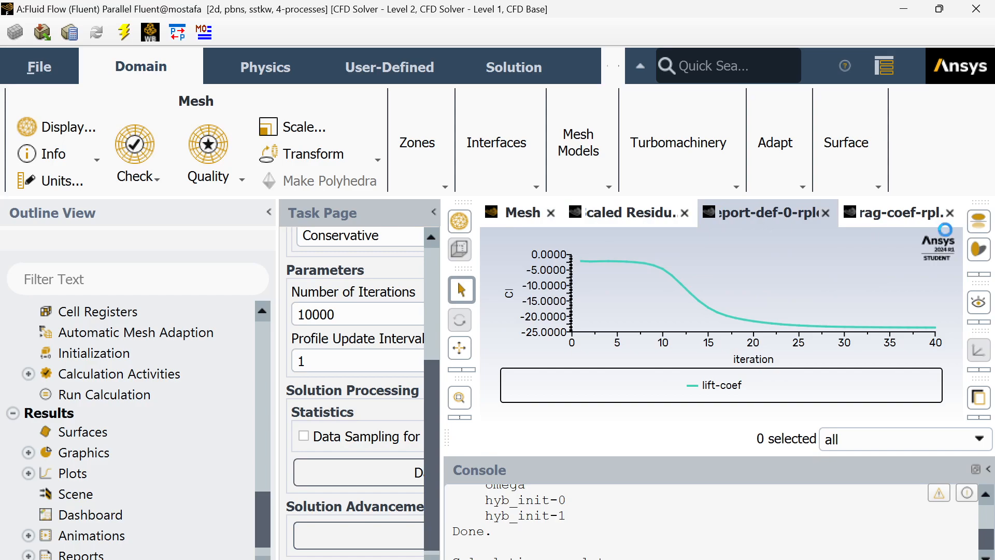
click(876, 213)
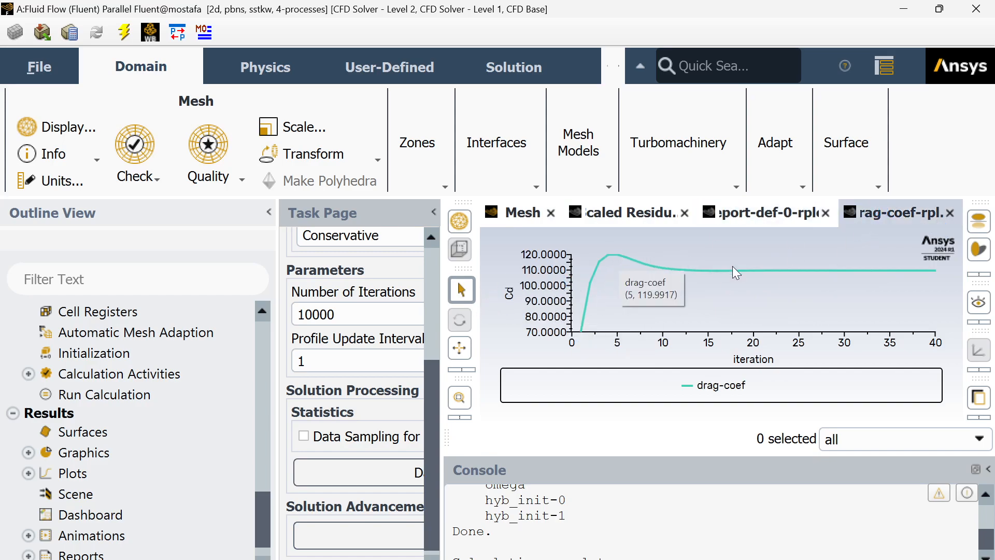
click(766, 213)
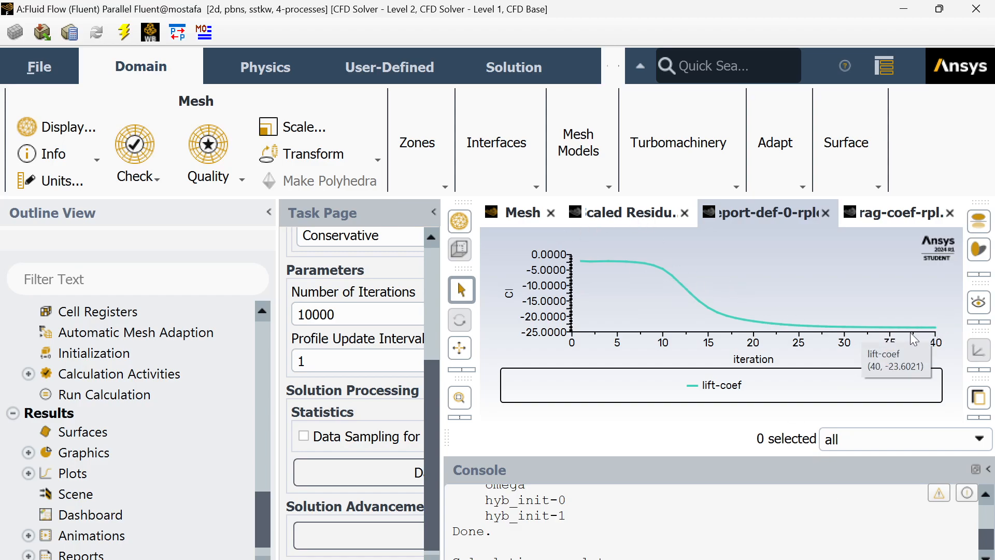
click(869, 206)
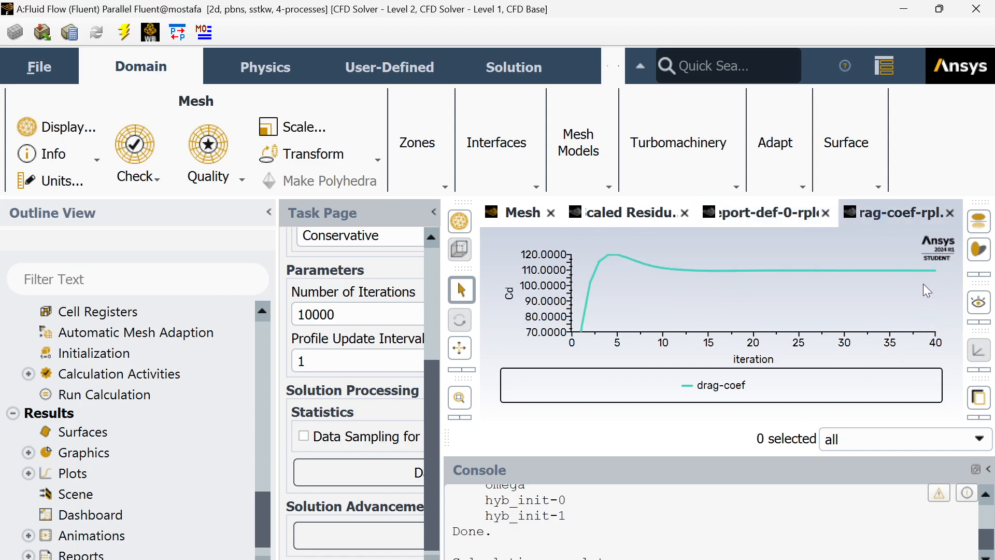
mouse_move(926, 271)
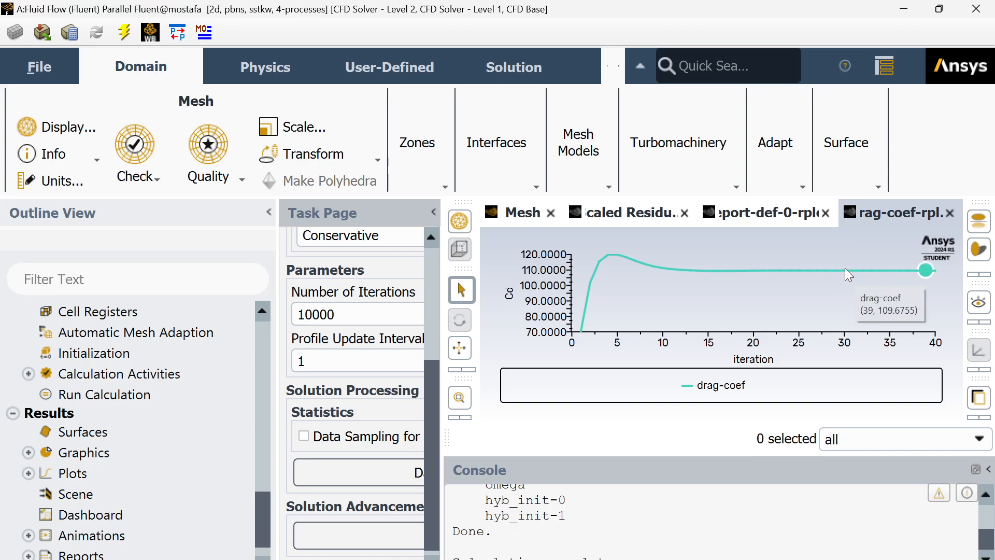
click(791, 216)
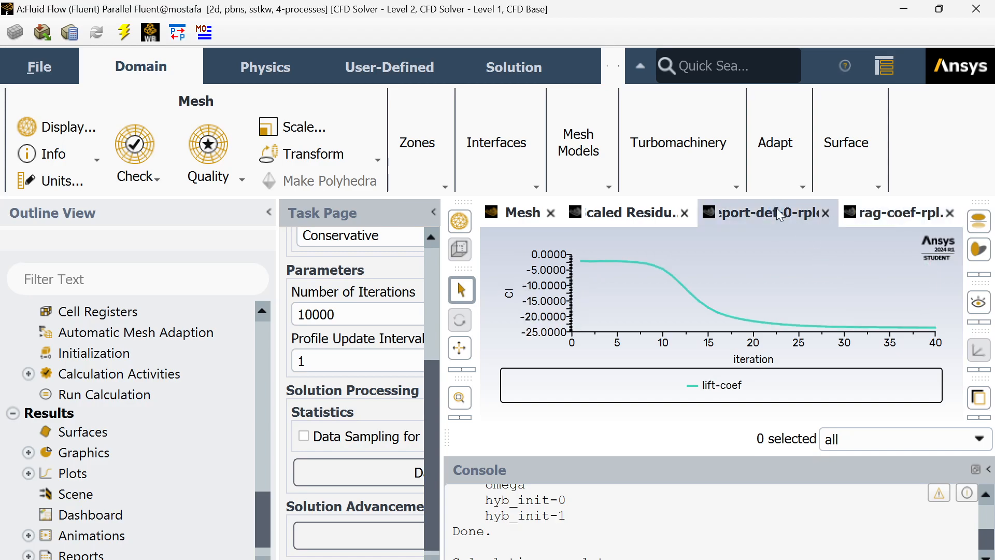
click(902, 223)
mouse_move(894, 270)
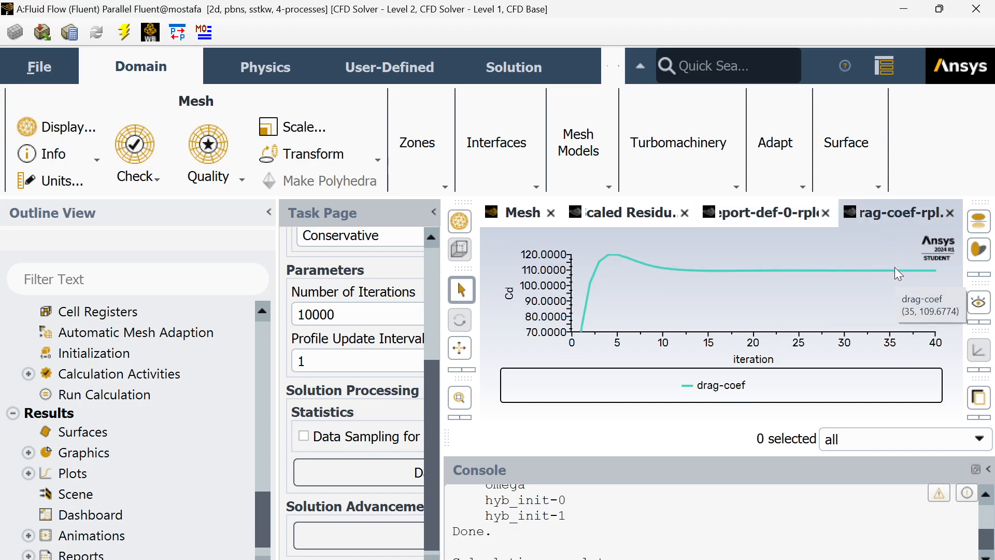
mouse_move(783, 273)
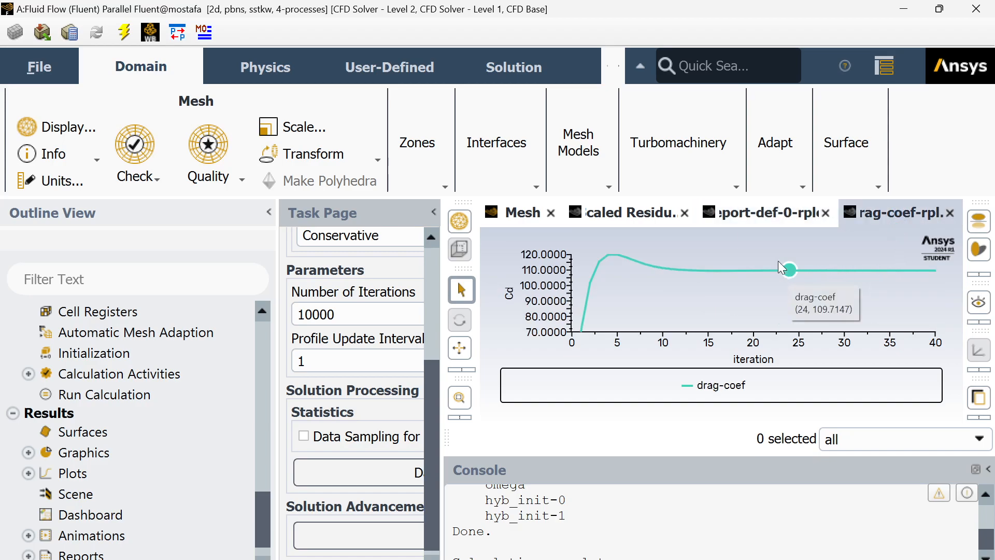
Examine the scaled residuals plot near the final iterations
click(767, 213)
click(604, 210)
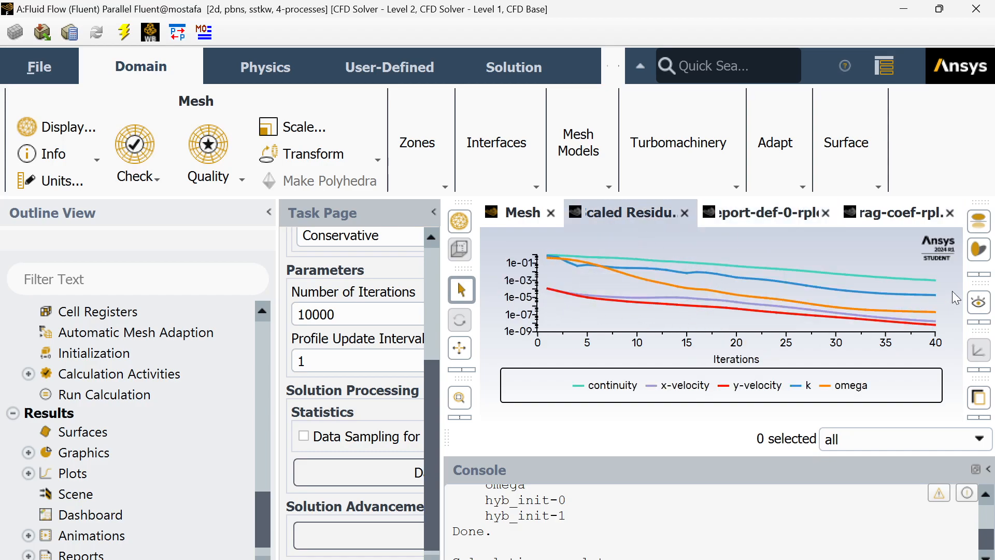
mouse_move(929, 284)
Create and display the contour-1 plot of Static Pressure on interior-surface_body, and uncover the graphics view around the rectangle
scroll(197, 443, down, 1)
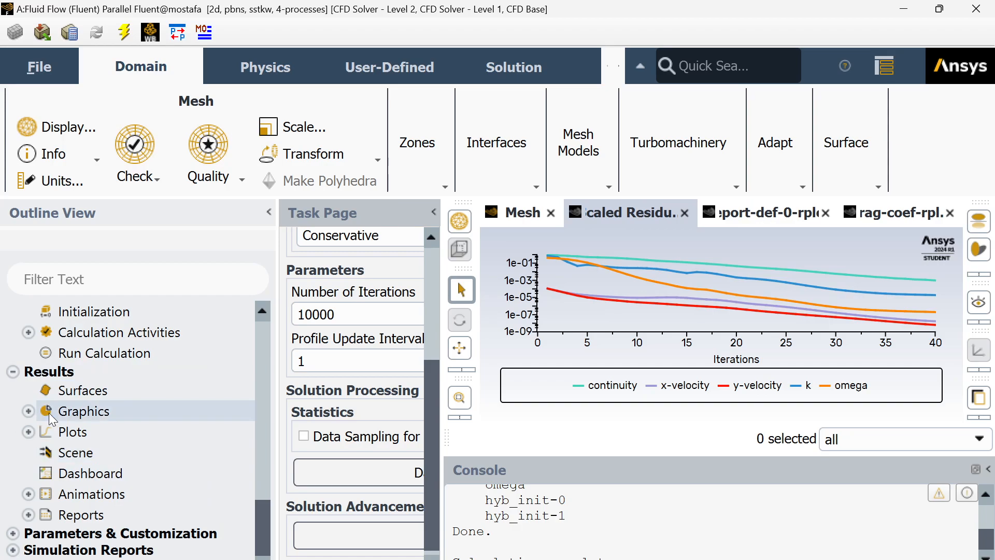
click(28, 411)
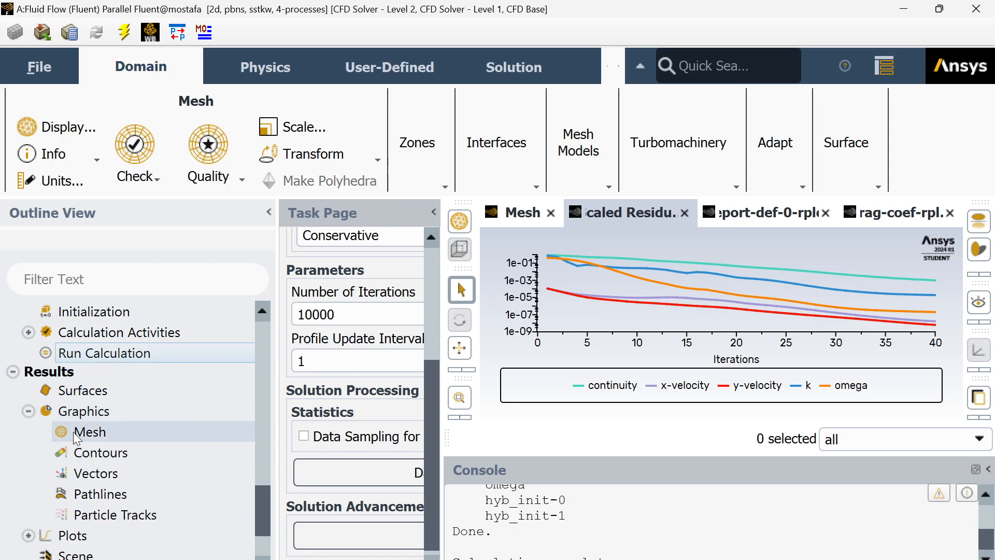
double_click(97, 452)
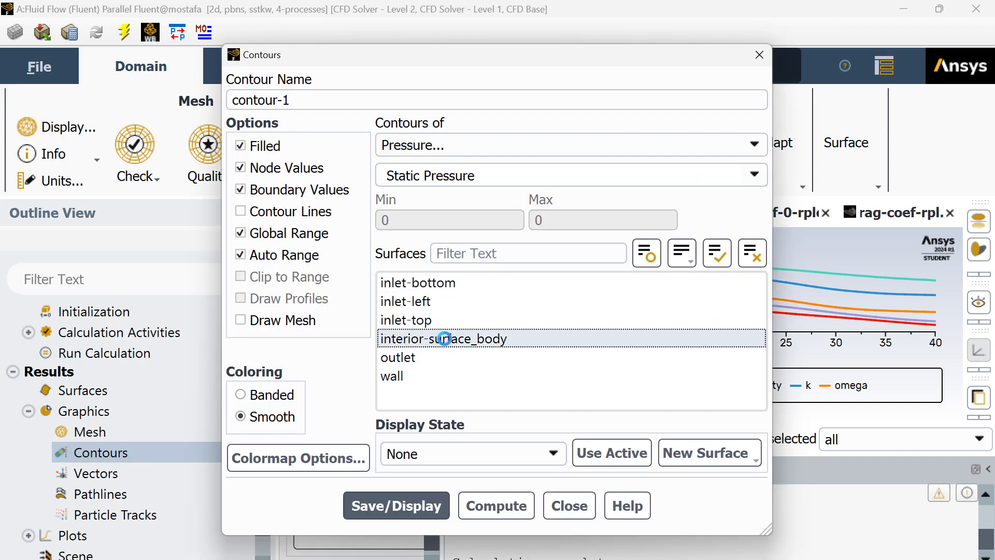
click(489, 338)
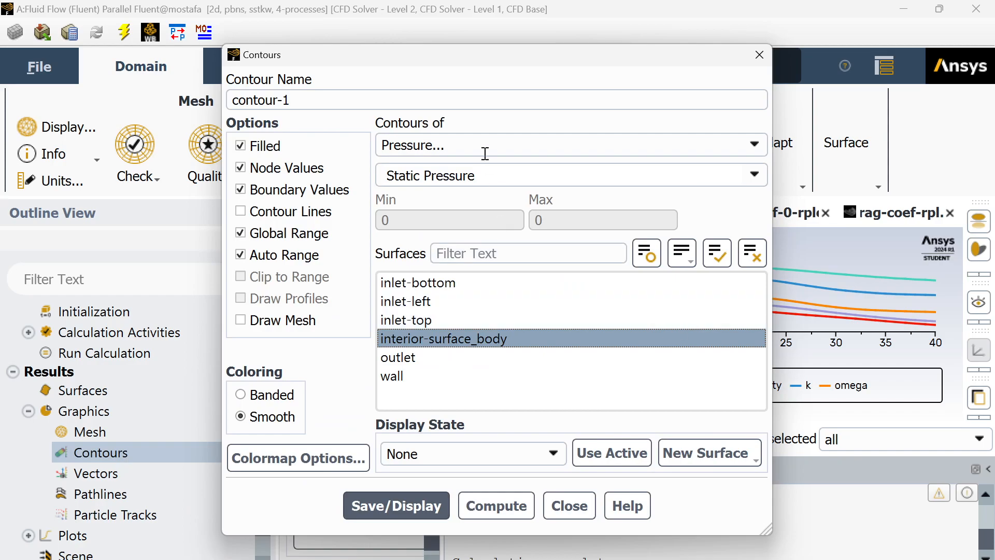
click(457, 139)
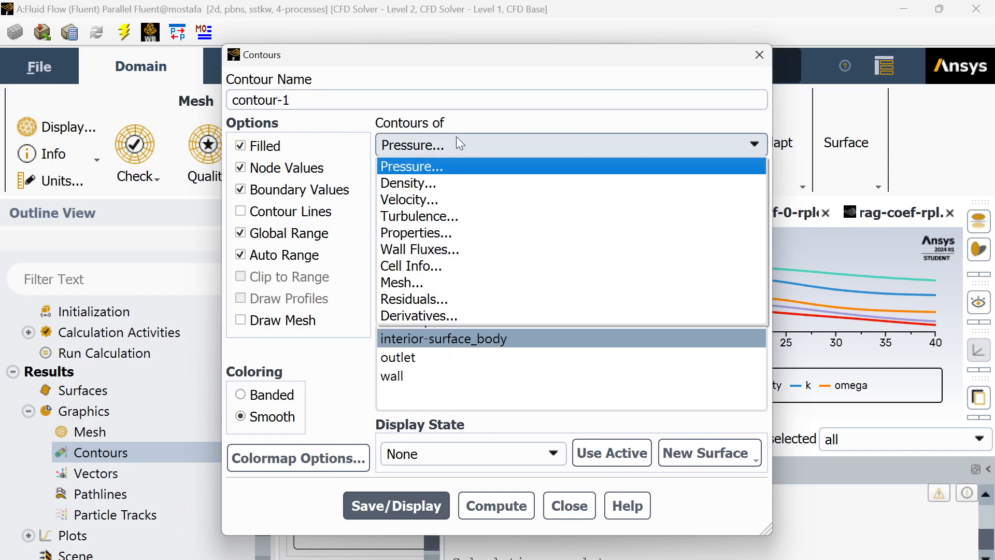
click(457, 139)
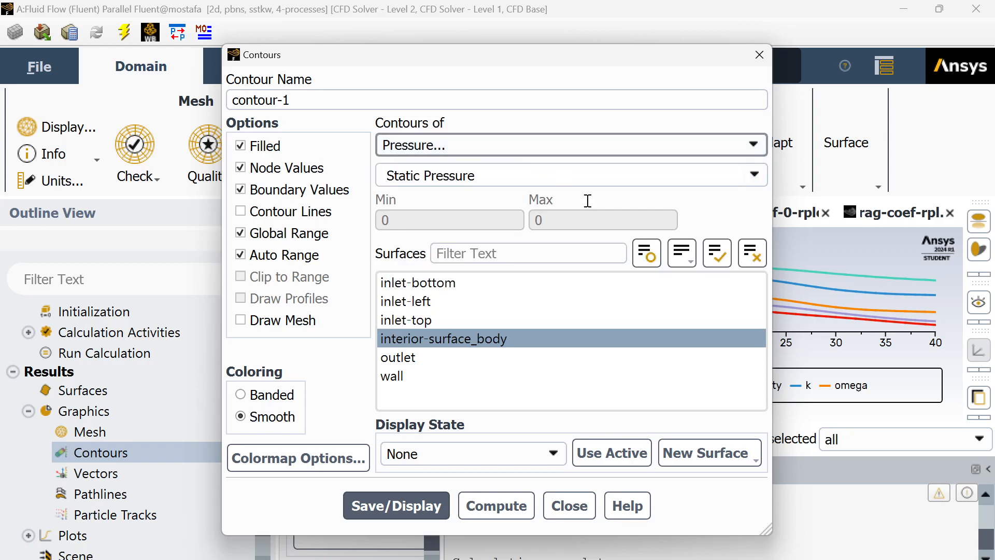
click(428, 508)
drag(641, 63, 388, 110)
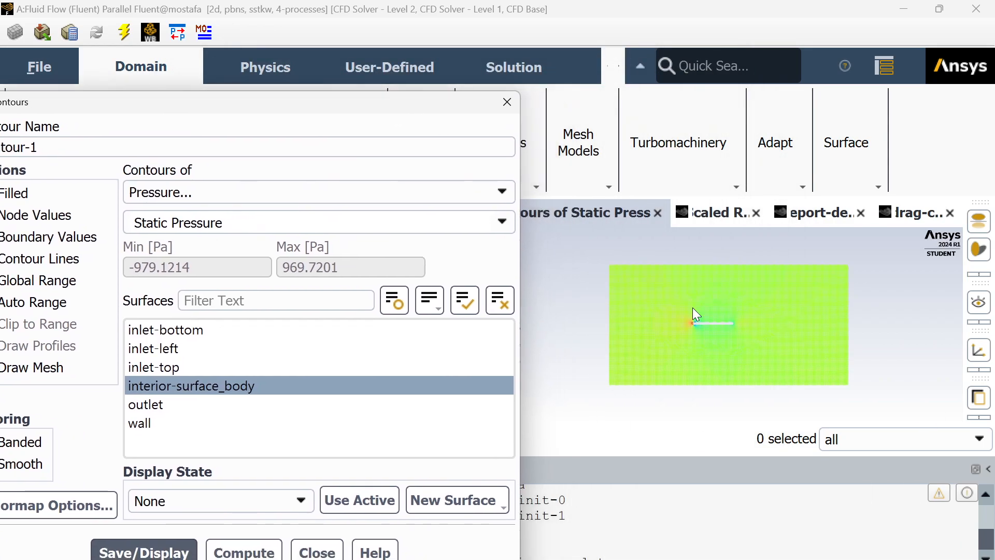
scroll(693, 307, up, 5)
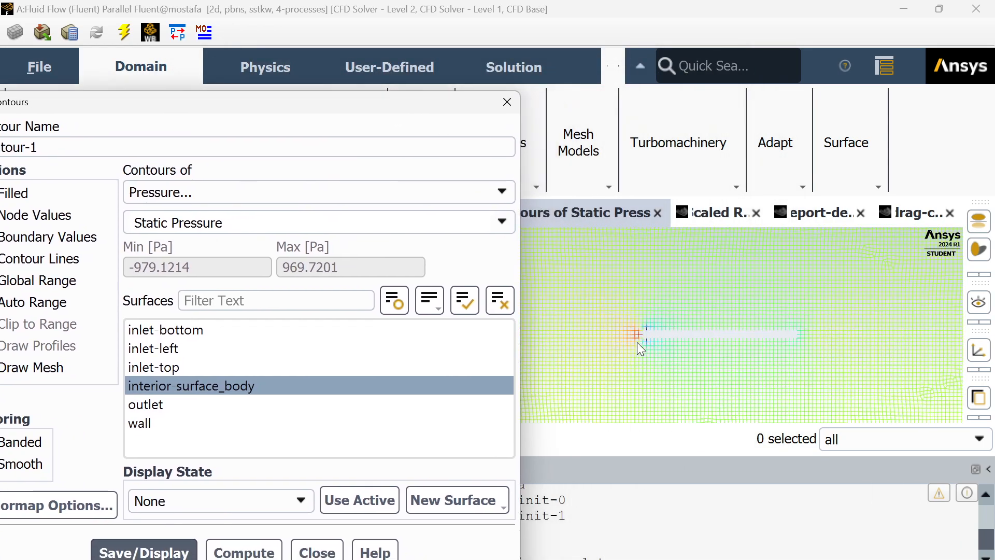
Include all surfaces from inlet-bottom to wall in the static pressure contour, redisplay it and inspect the area around the rectangle
drag(205, 422, 160, 348)
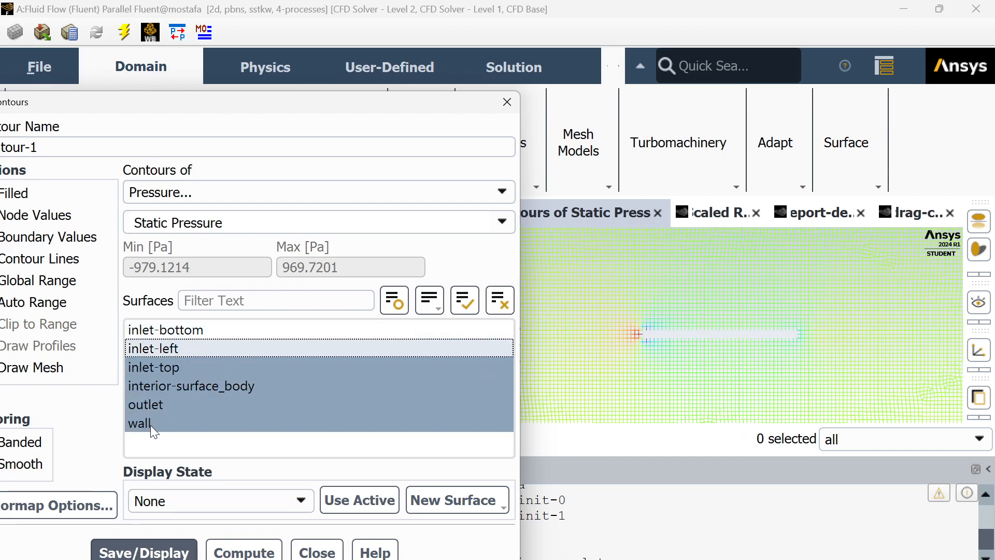
shift+click(192, 335)
click(144, 551)
scroll(675, 321, up, 5)
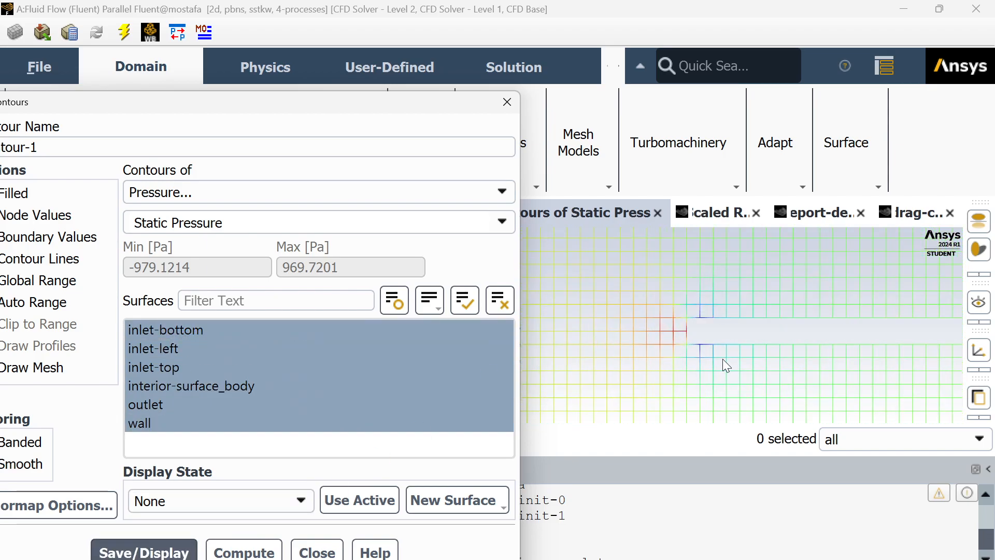
scroll(876, 317, down, 6)
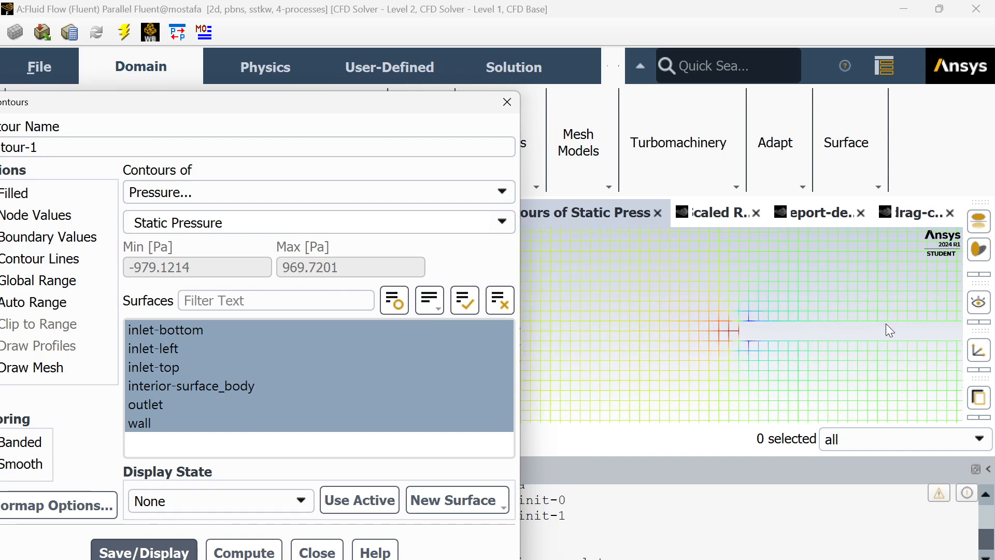
scroll(914, 348, up, 1)
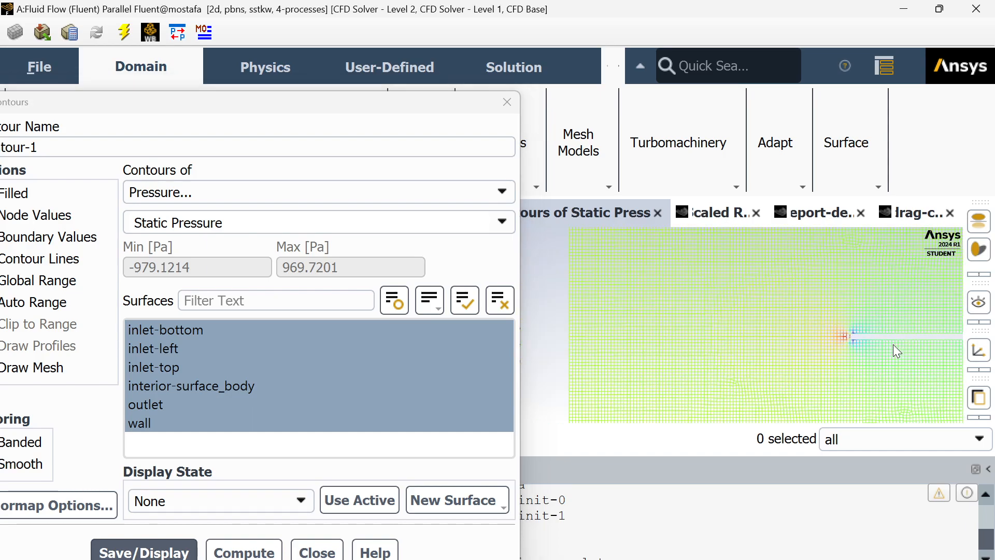
drag(907, 333, 786, 311)
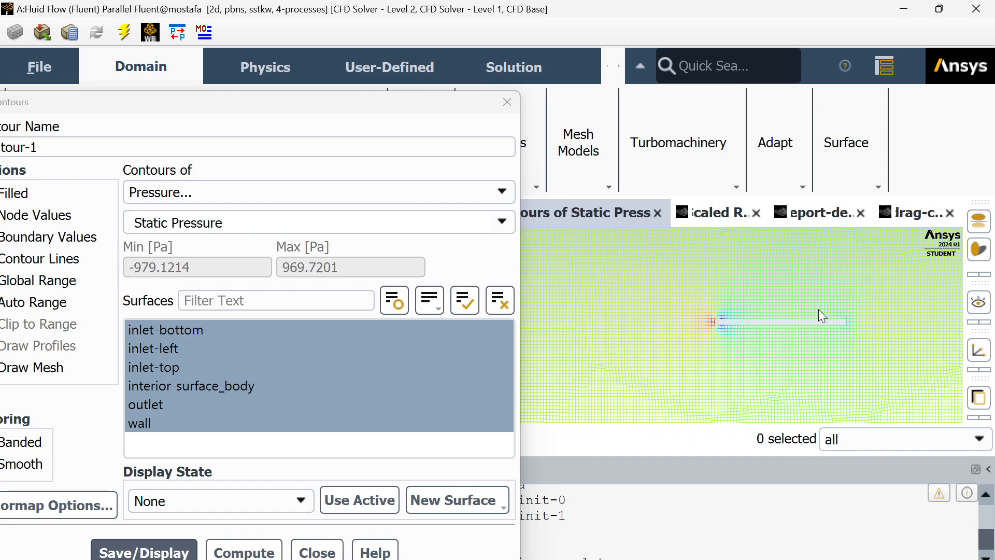
scroll(874, 324, up, 5)
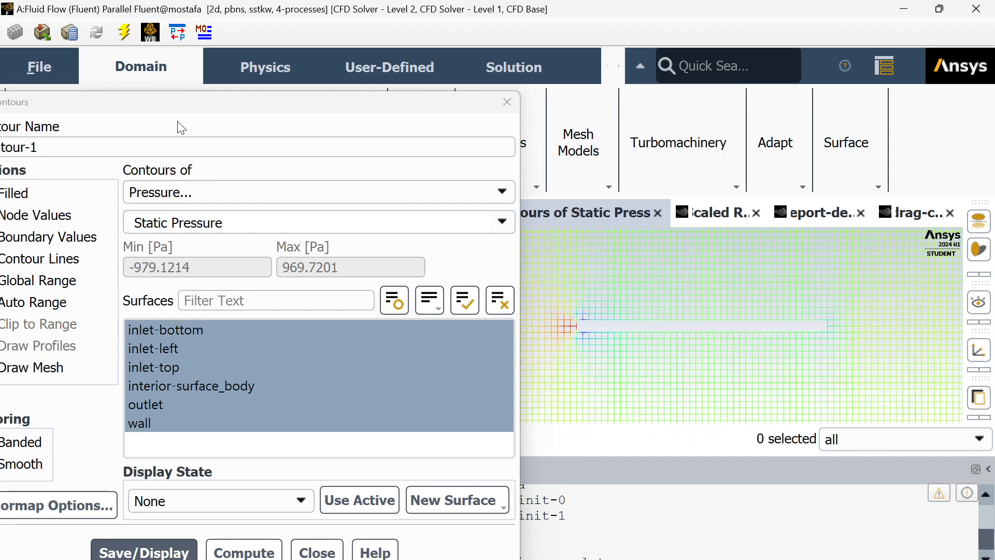
Switch the contour variable to Velocity Magnitude and display the updated contour on all surfaces
click(194, 197)
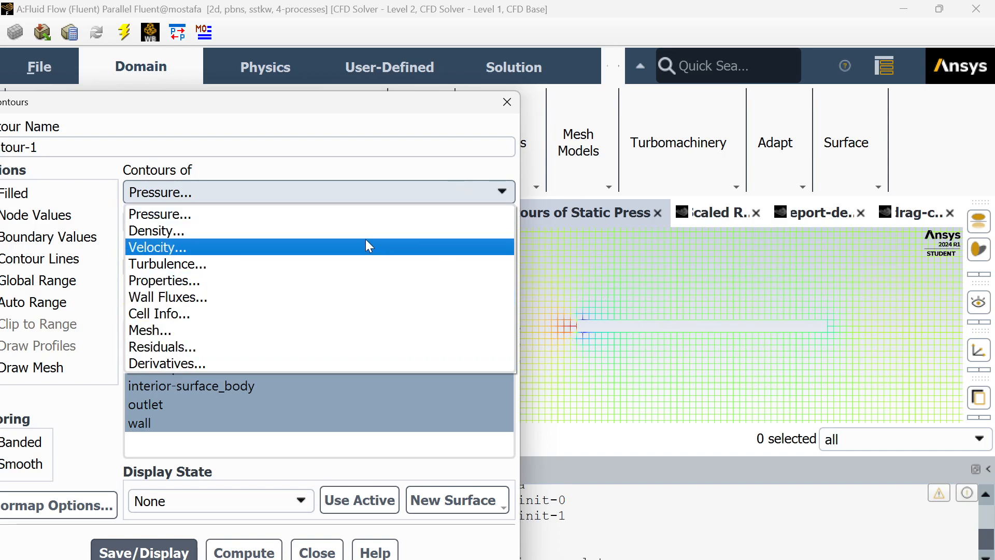
click(341, 248)
click(150, 551)
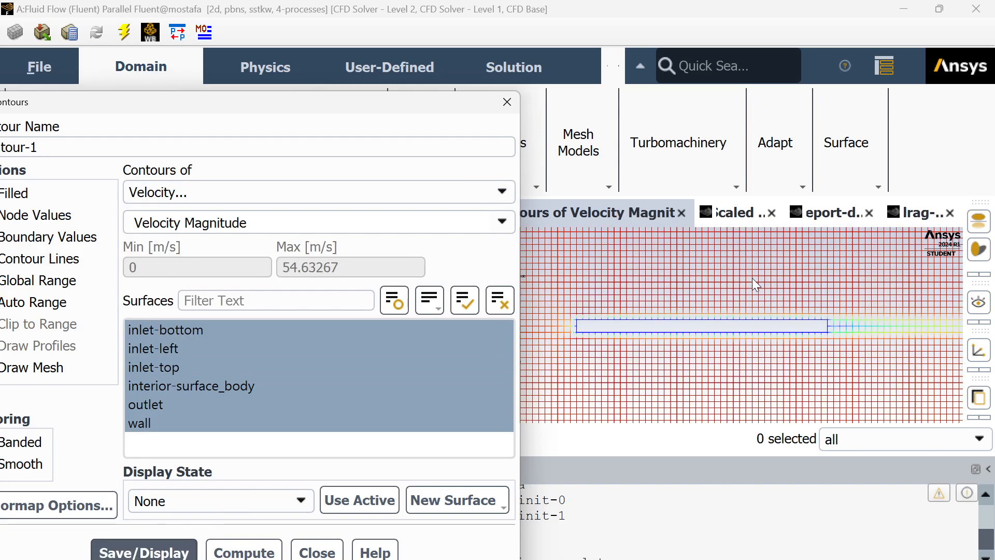
Examine the velocity magnitude around the rectangle's leading edge, walls and wake, and close the contour settings
scroll(730, 322, down, 6)
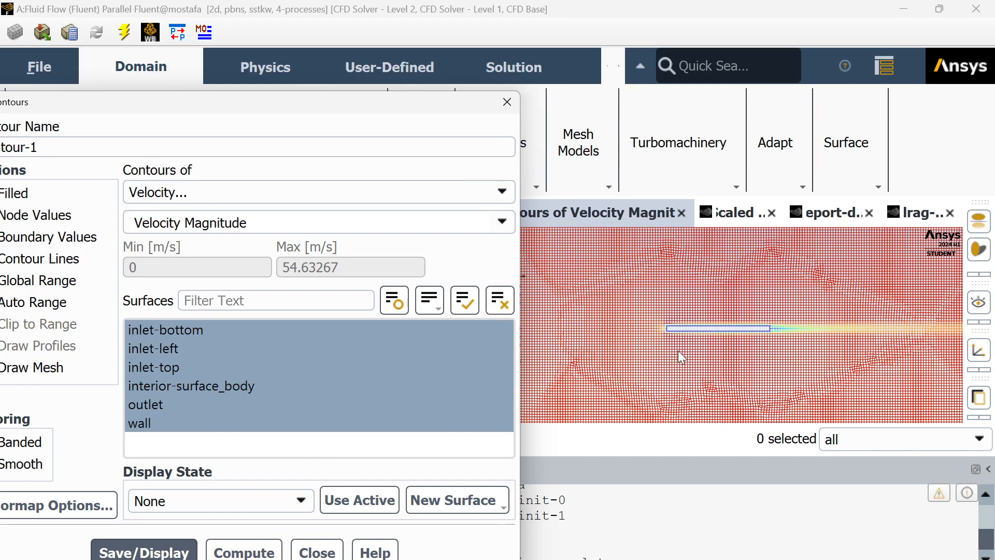
scroll(677, 349, up, 4)
scroll(723, 286, up, 1)
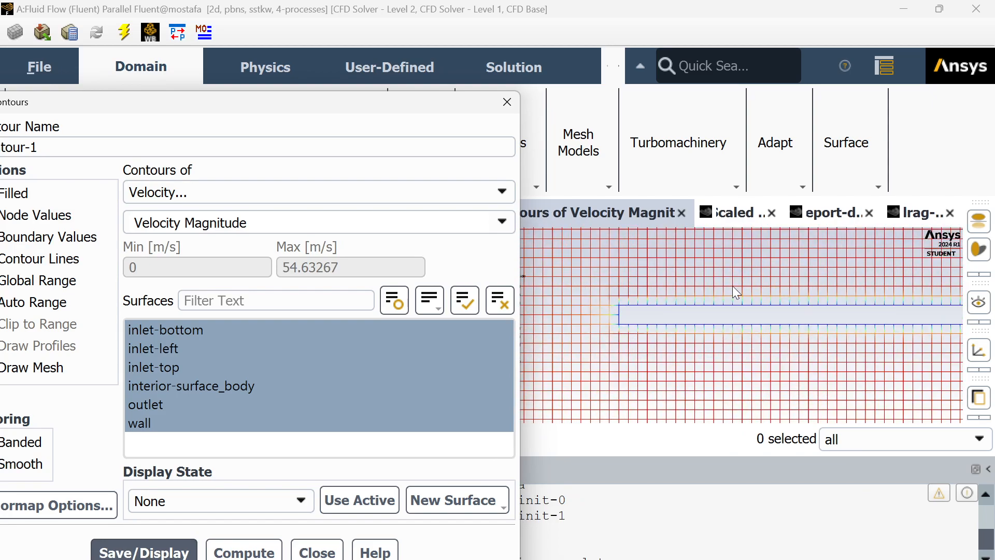
scroll(773, 289, up, 1)
scroll(772, 288, up, 2)
scroll(756, 301, down, 5)
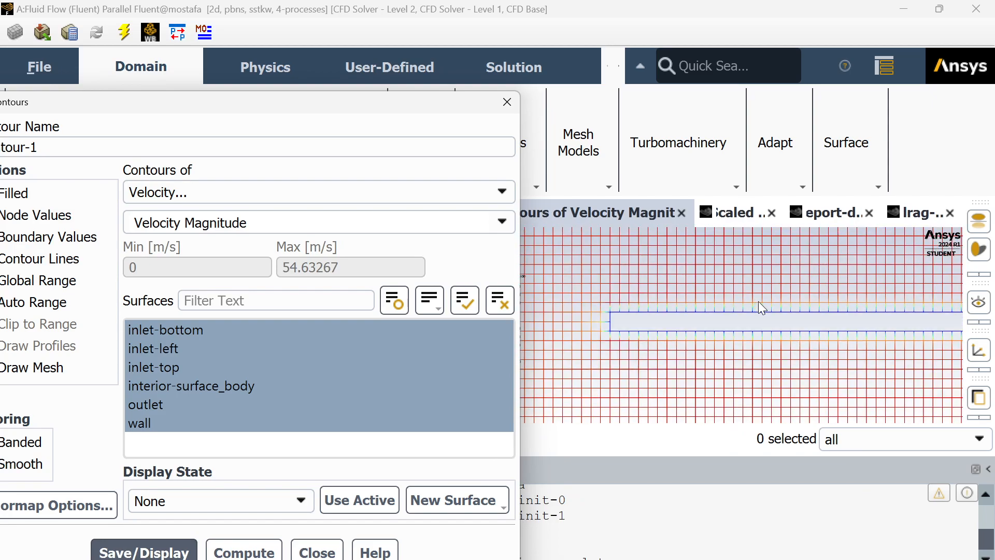
scroll(836, 319, up, 5)
scroll(694, 341, down, 4)
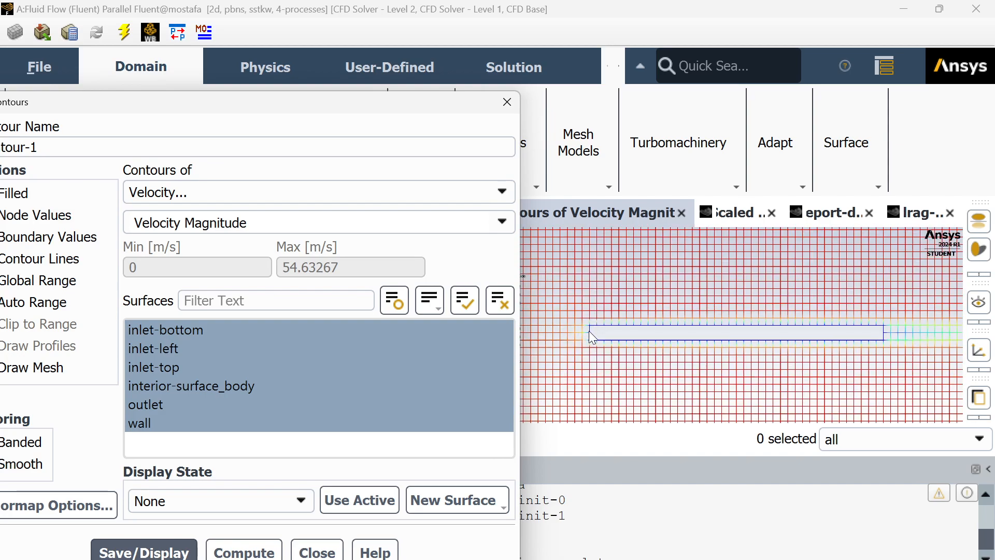
scroll(928, 318, up, 5)
scroll(882, 410, down, 5)
scroll(897, 357, down, 4)
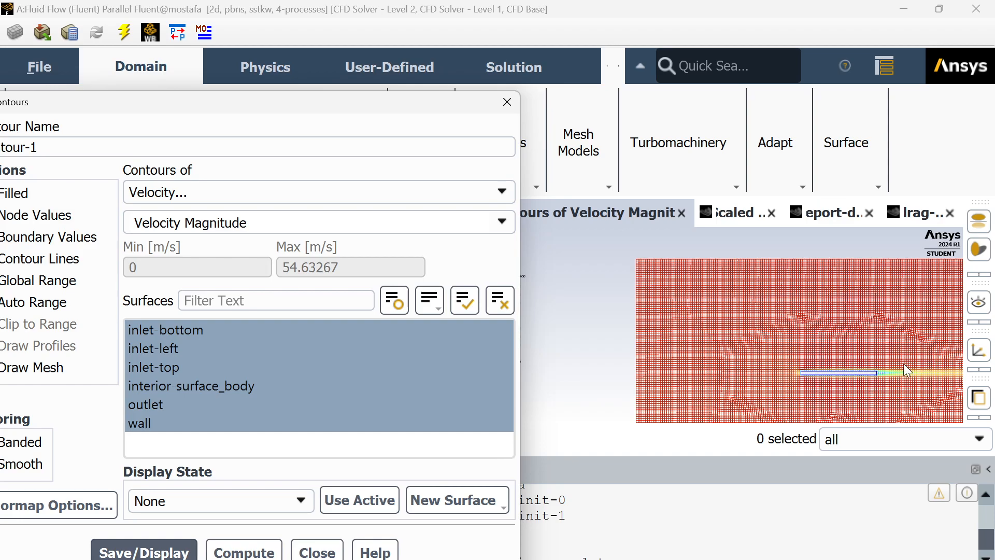
drag(885, 359, 581, 326)
scroll(710, 347, up, 5)
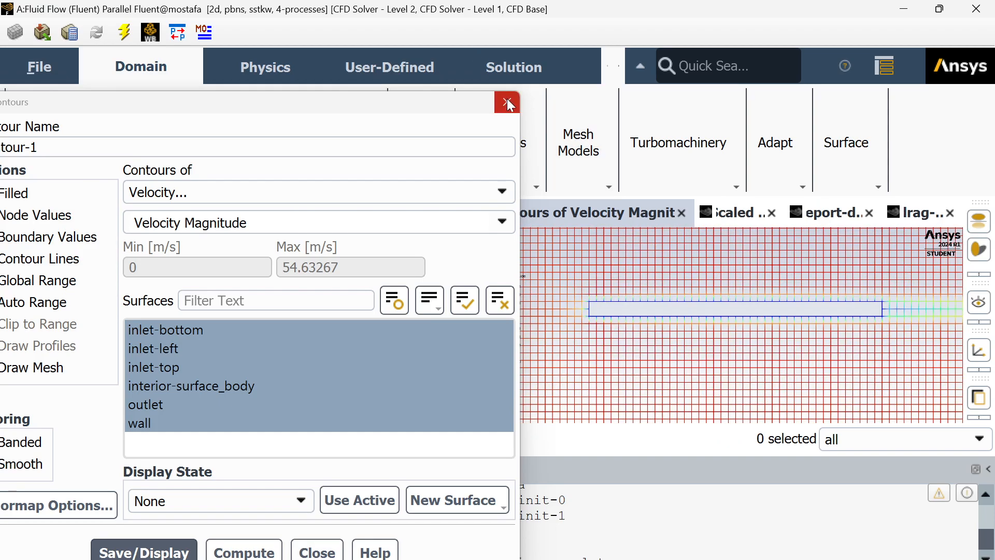
click(508, 103)
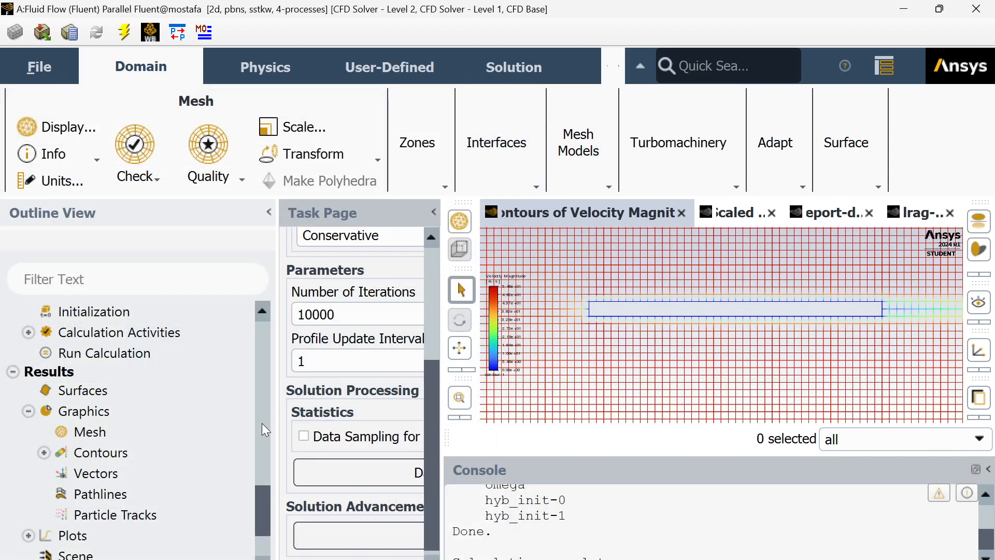
Review the scaled residuals plot and the lift coefficient plot again
click(735, 213)
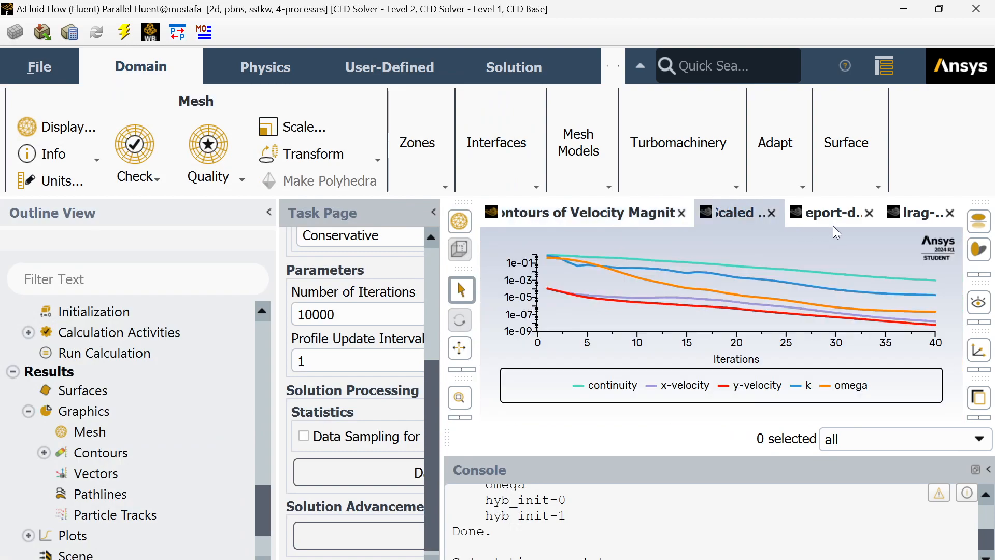
click(835, 213)
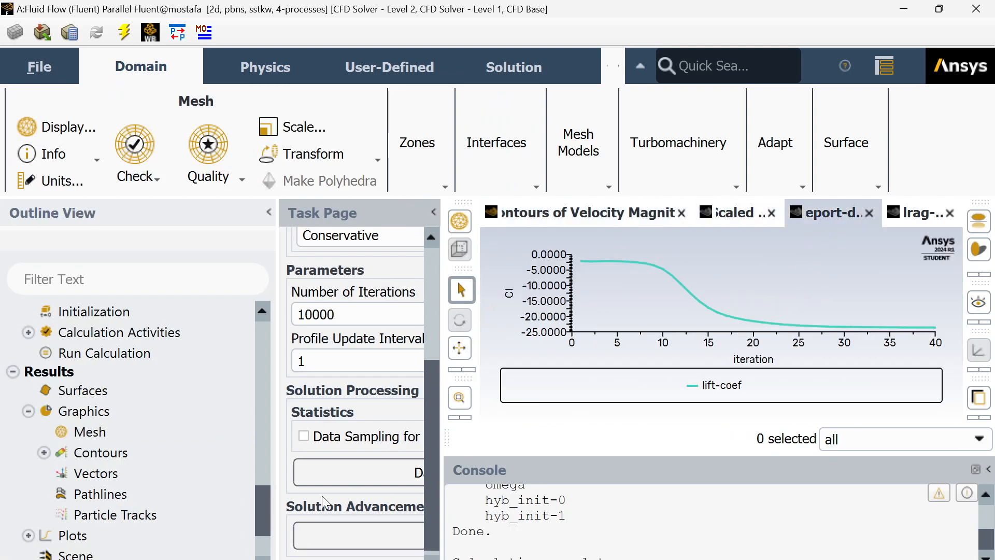
scroll(262, 510, up, 2)
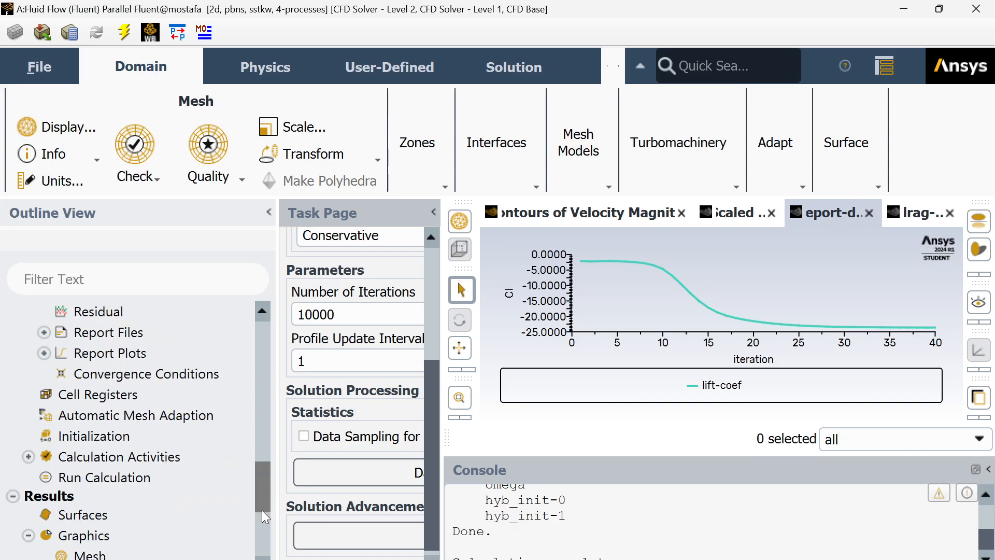
Set up a new lift report definition named lift-force that outputs Lift Force for the wall zone
scroll(126, 444, up, 5)
scroll(126, 444, down, 2)
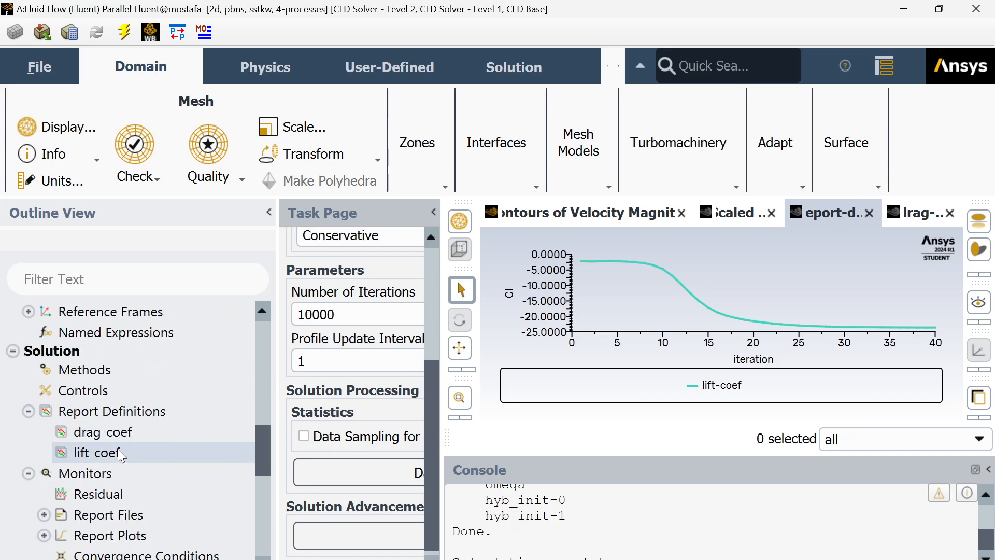
double_click(92, 411)
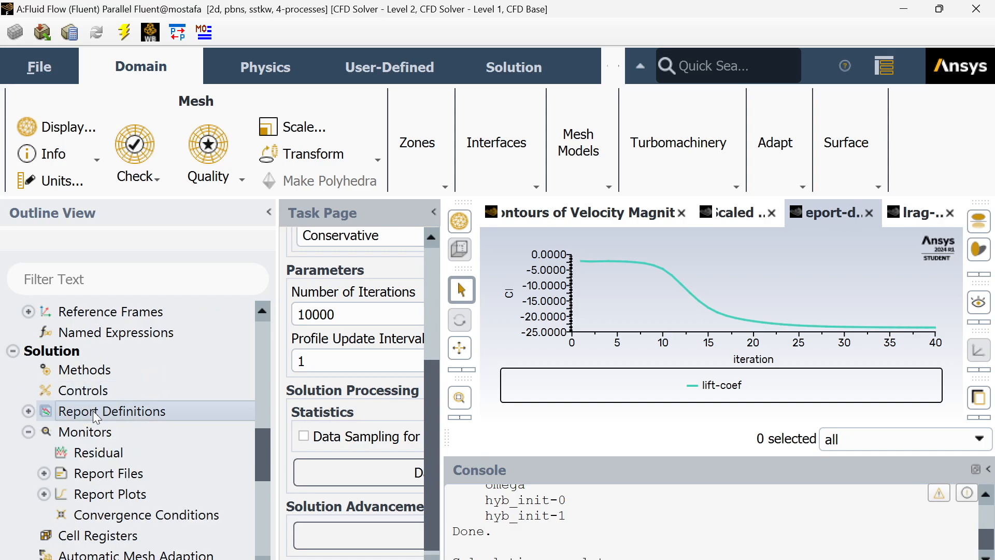
click(210, 235)
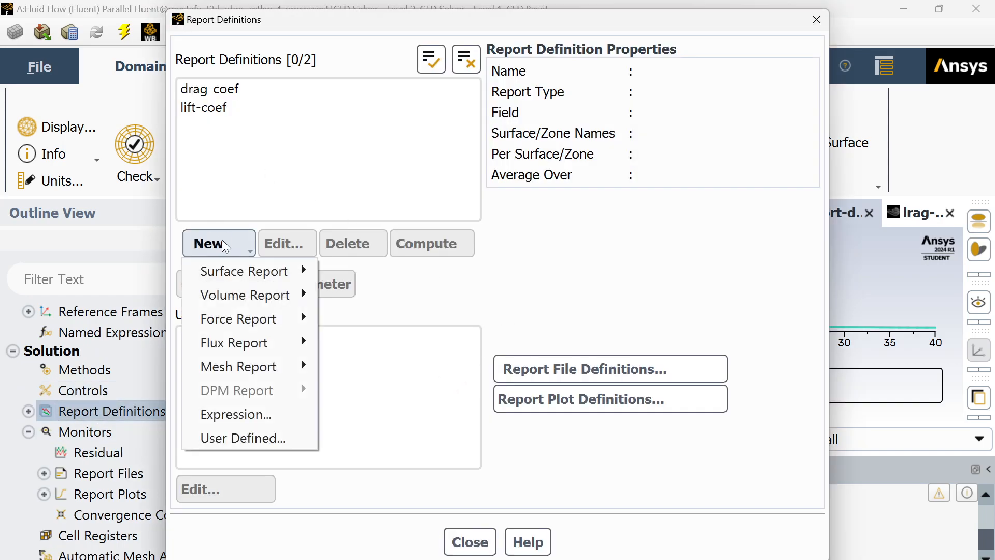
mouse_move(242, 318)
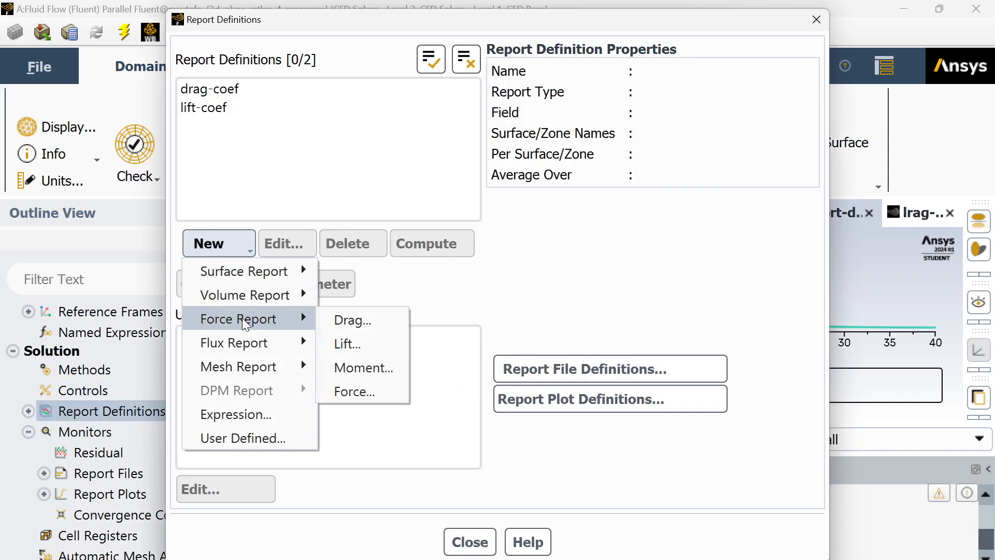
click(351, 342)
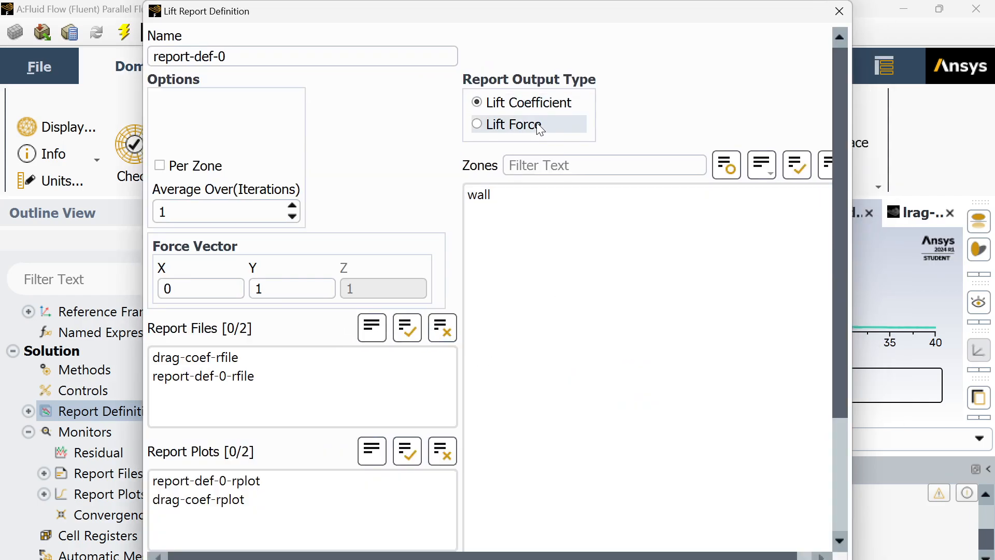
click(539, 127)
click(516, 205)
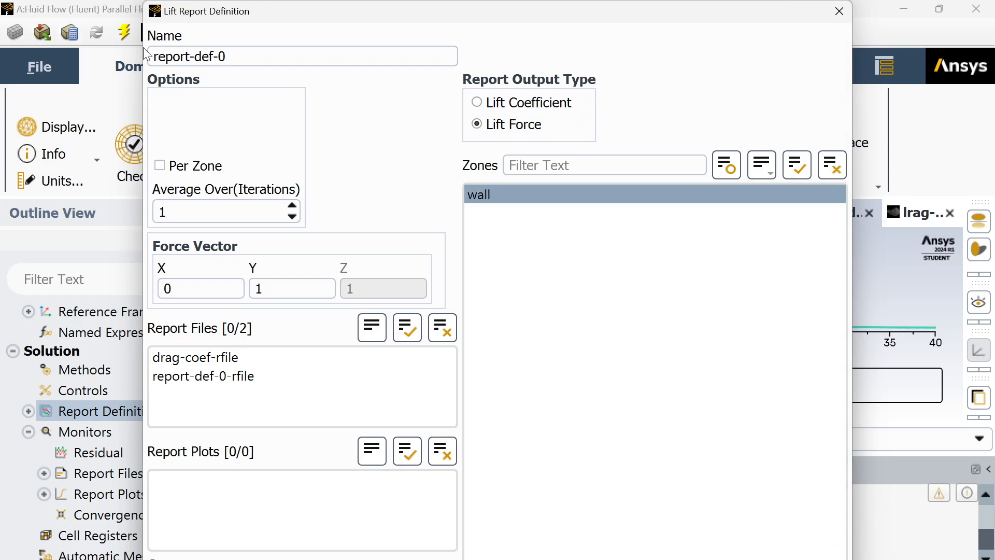
drag(214, 56, 154, 56)
drag(264, 61, 126, 68)
text(lift-force)
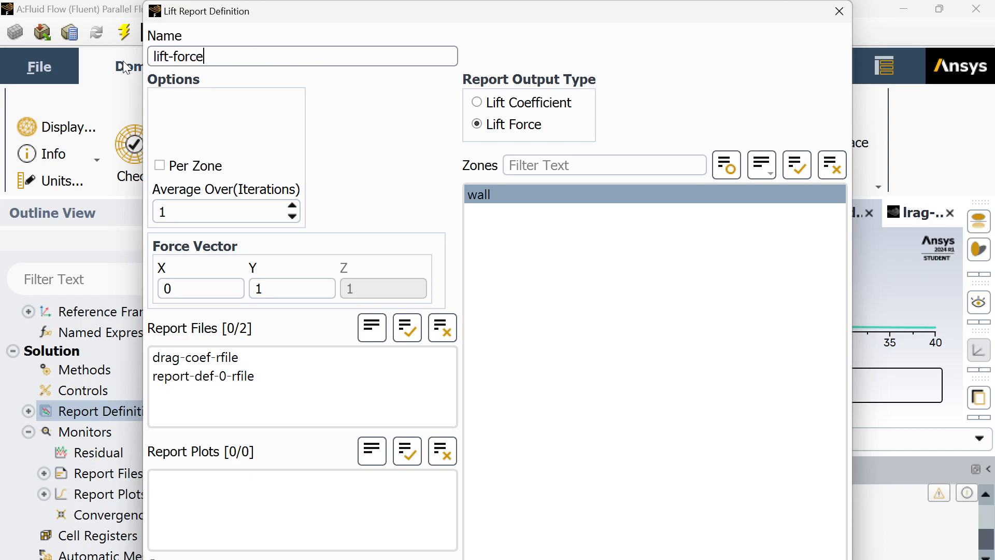
Compute the lift force on the wall and read the result in the console
drag(549, 22, 522, 62)
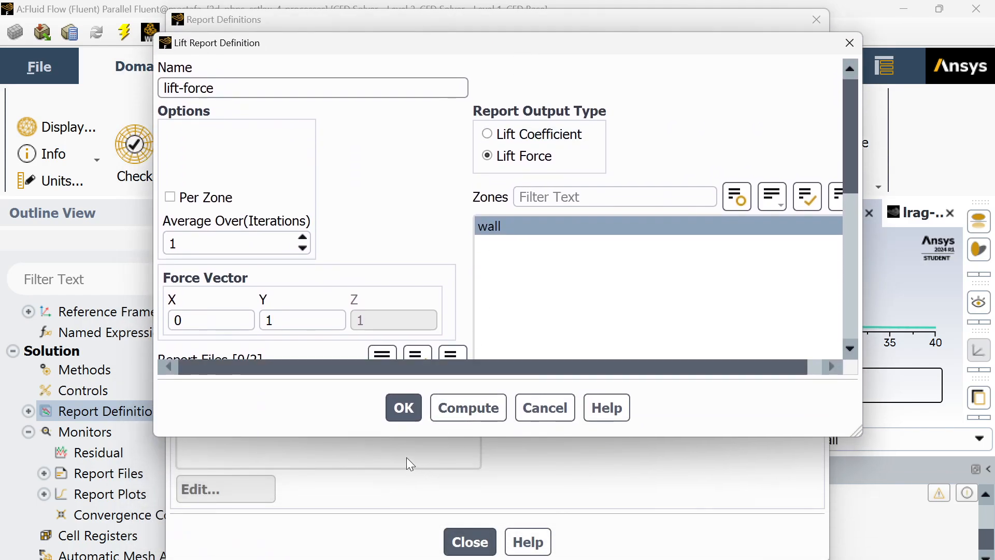
click(478, 413)
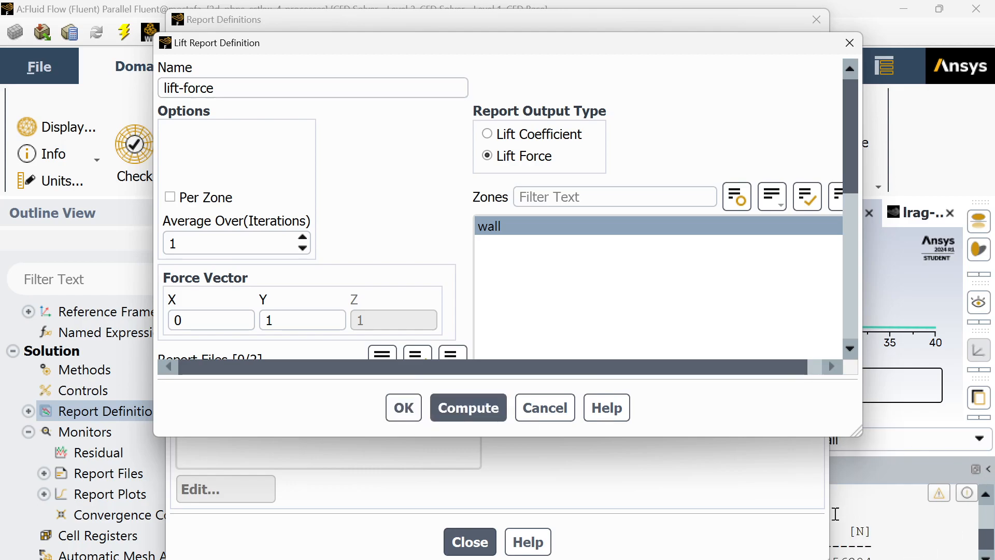
click(810, 545)
click(494, 536)
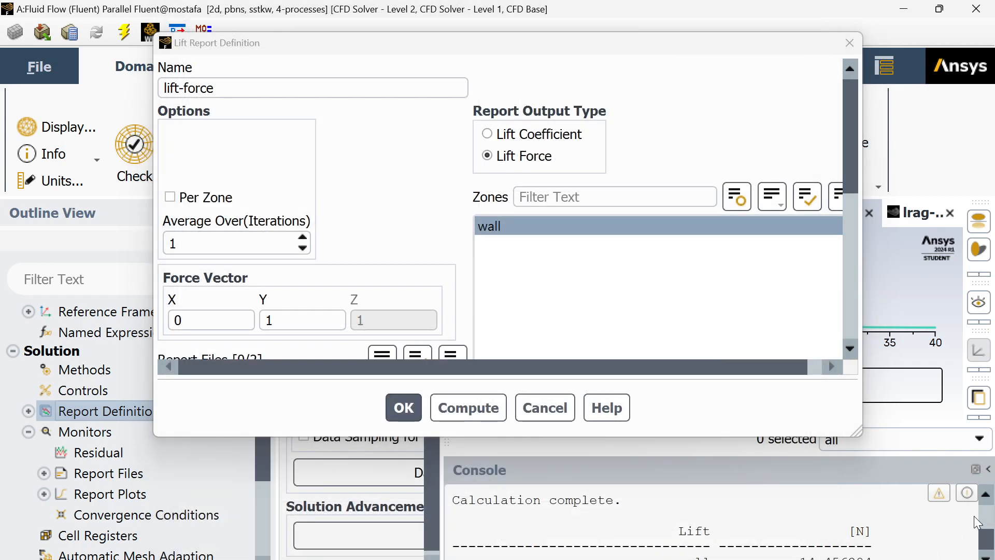
scroll(833, 521, down, 1)
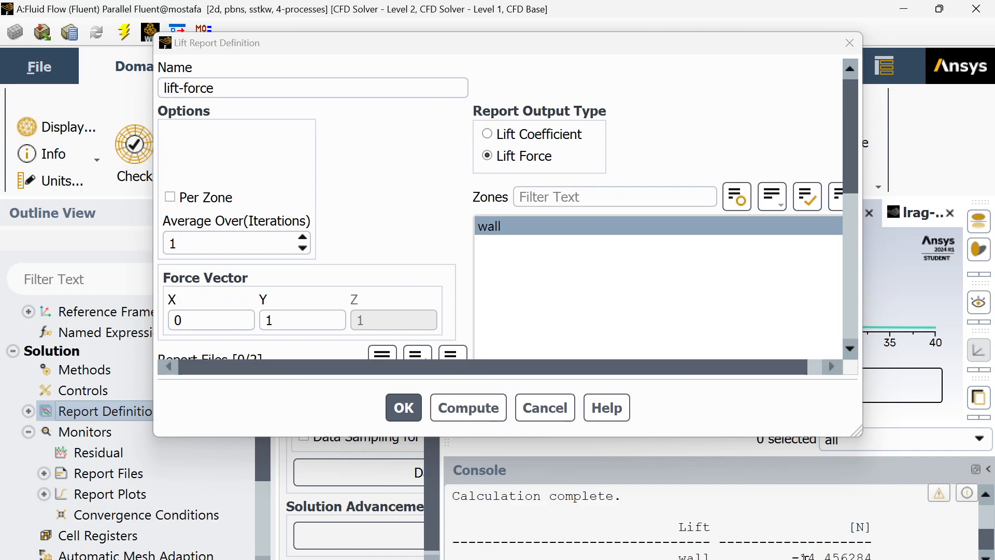
drag(801, 555, 876, 555)
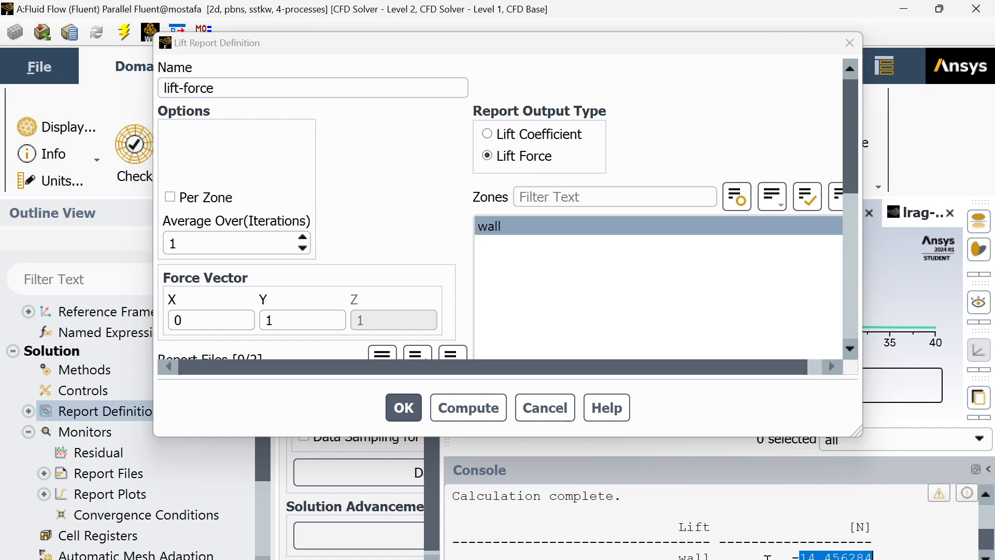
scroll(755, 520, up, 5)
scroll(755, 520, down, 5)
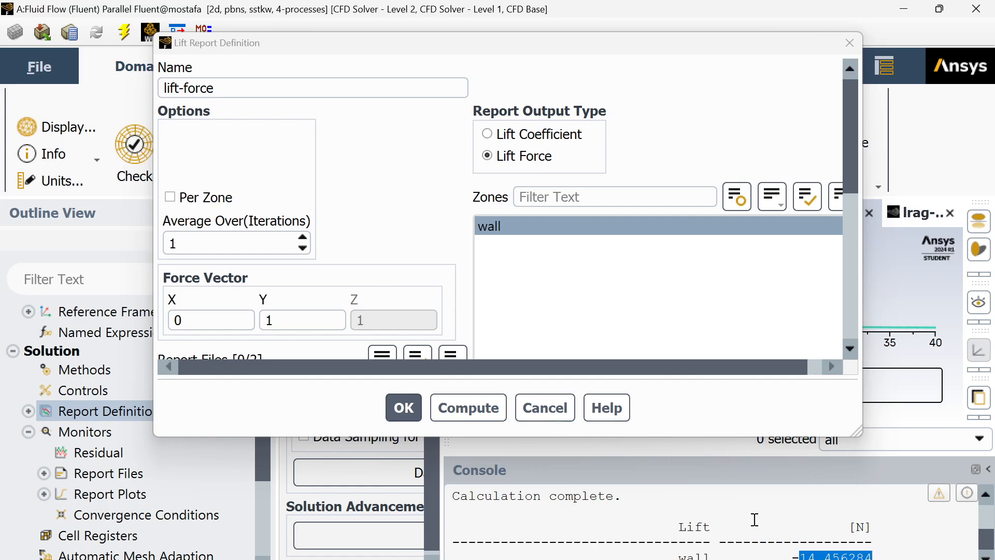
Move the lift report dialog aside and view the velocity magnitude contour around the rectangle
drag(643, 46, 289, 92)
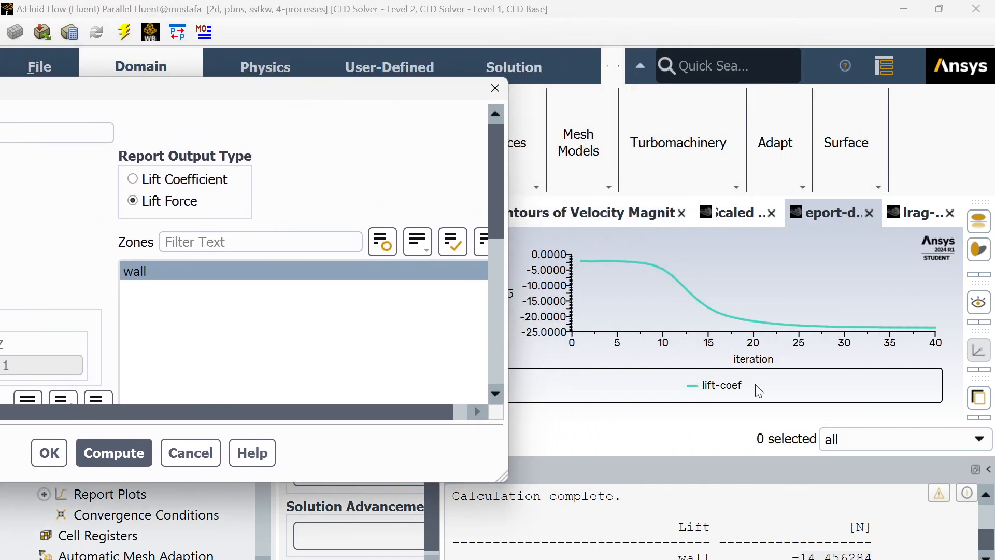
click(615, 210)
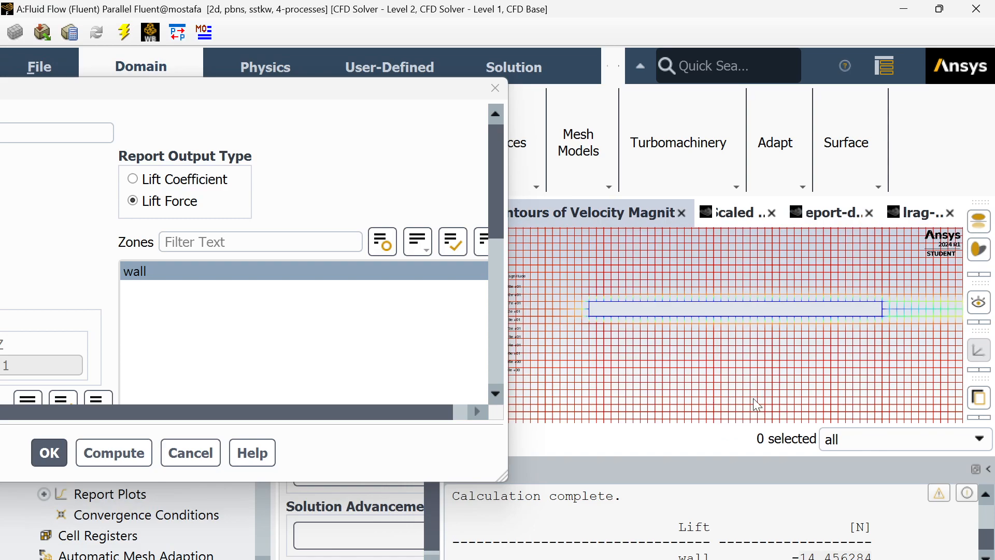
drag(386, 99, 573, 84)
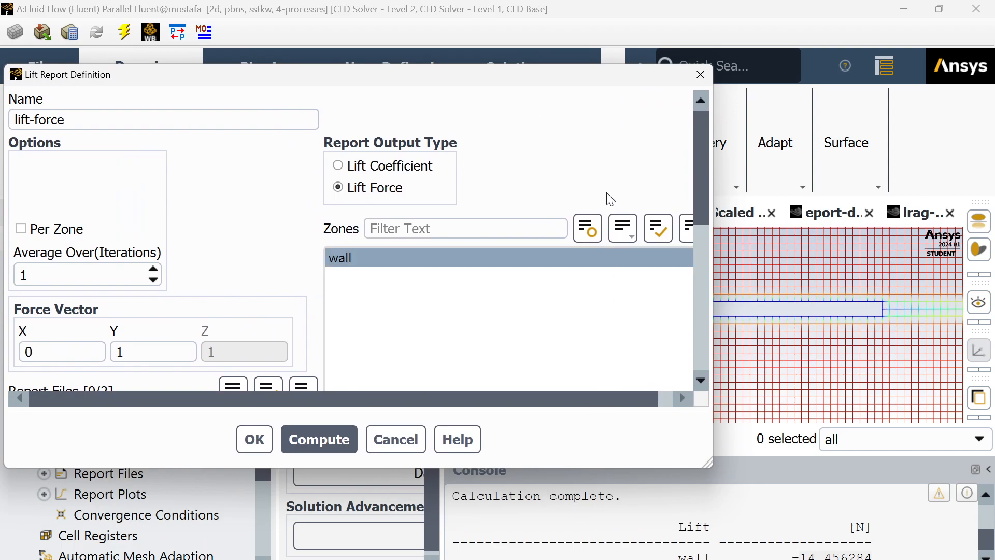
drag(507, 80, 635, 97)
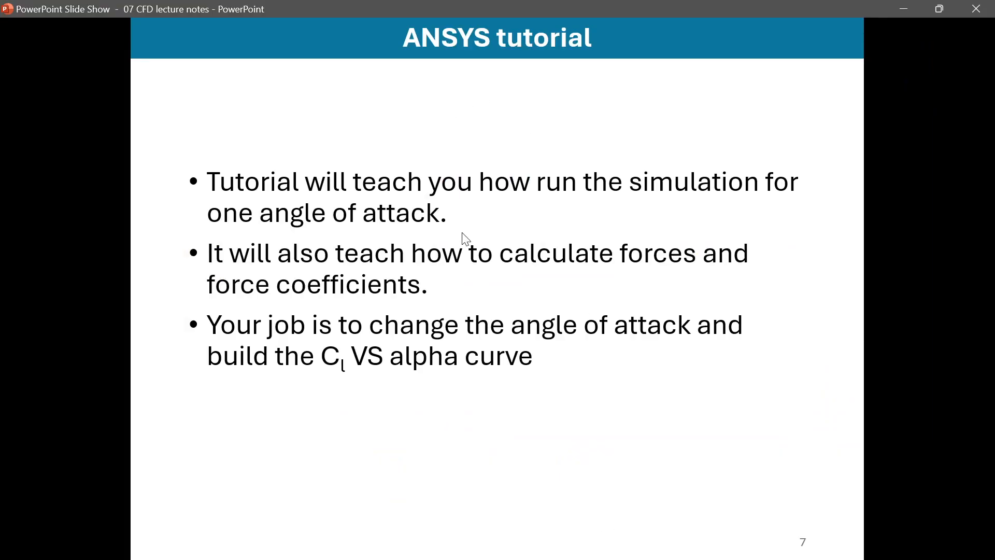
Review the Dimensionless Force and Moment Coefficients slide in PowerPoint, and close the lift report definition back in Fluent without saving it
key(Left)
key(Left)
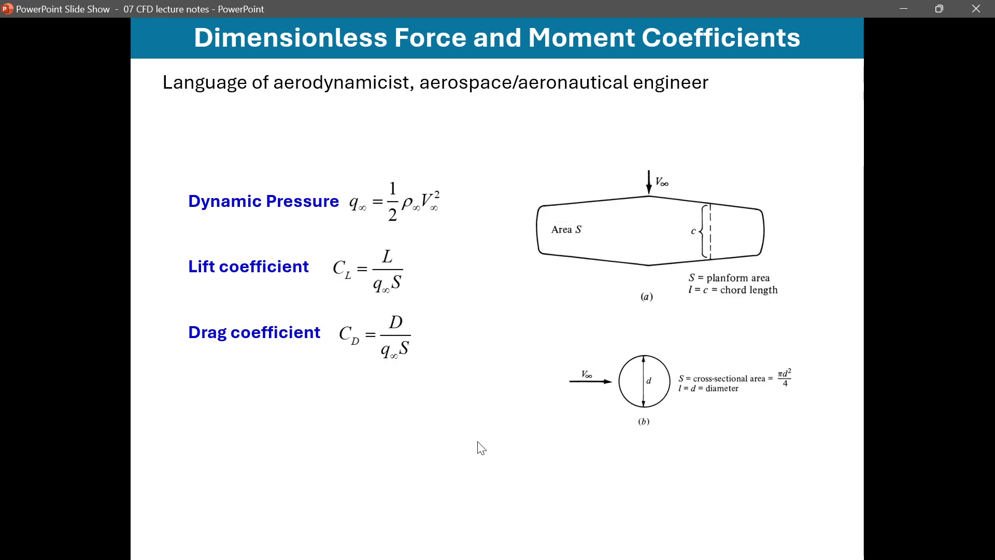
key(alt+Tab)
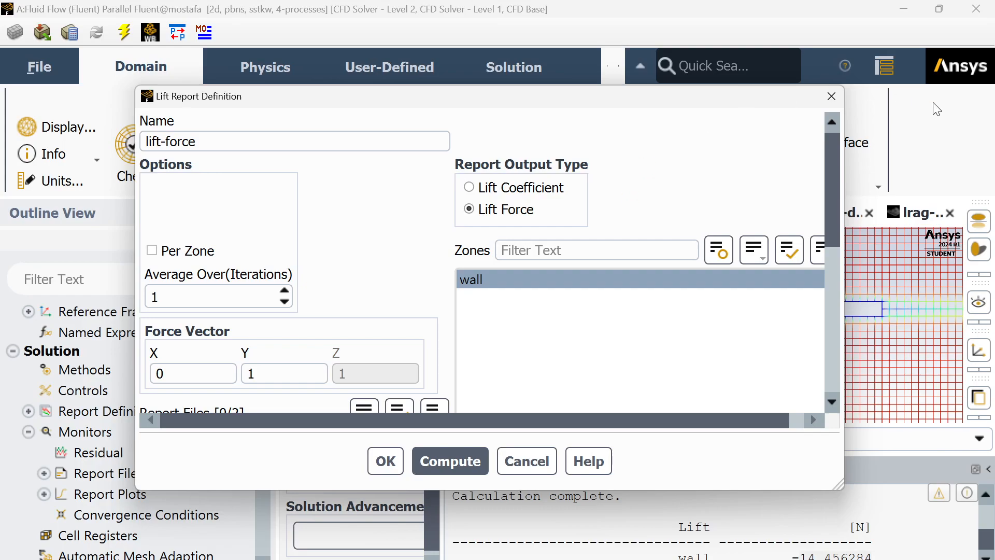
click(831, 98)
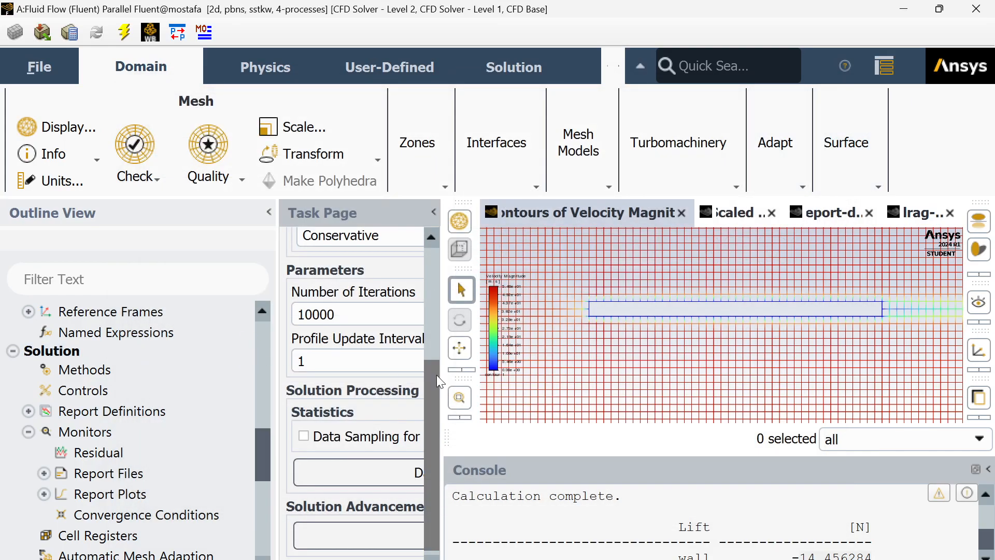
Open the reference values, widen their page and check the area and density used for the coefficients
scroll(436, 377, up, 3)
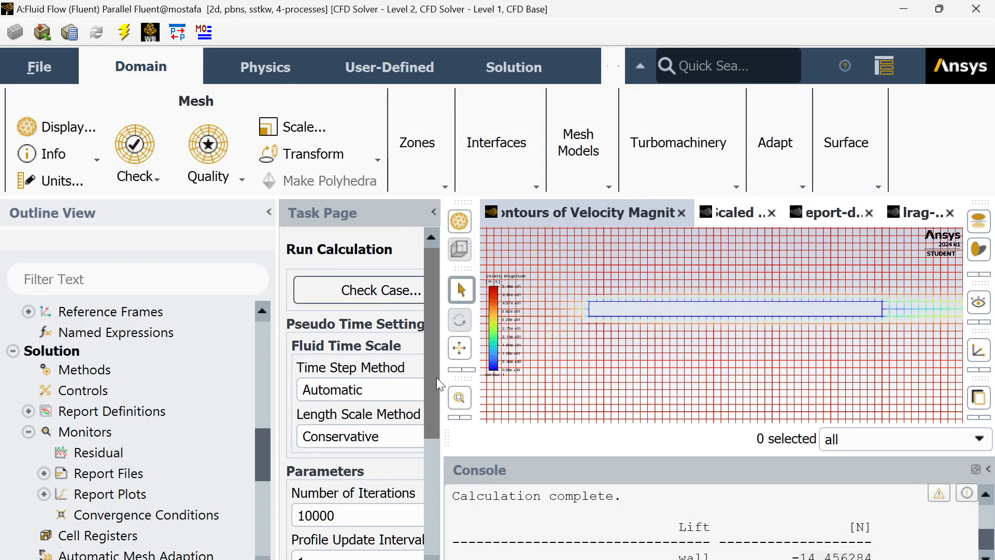
click(263, 65)
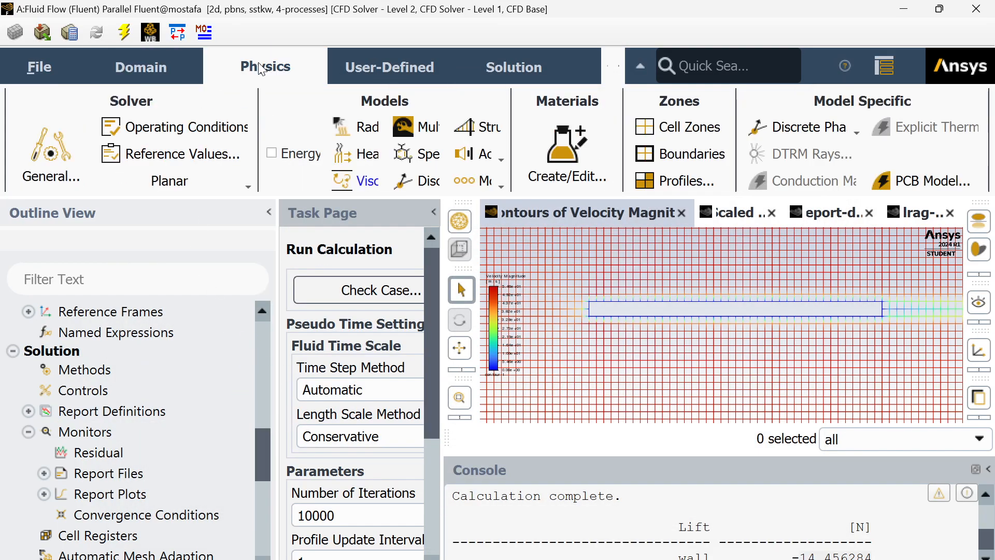
click(175, 128)
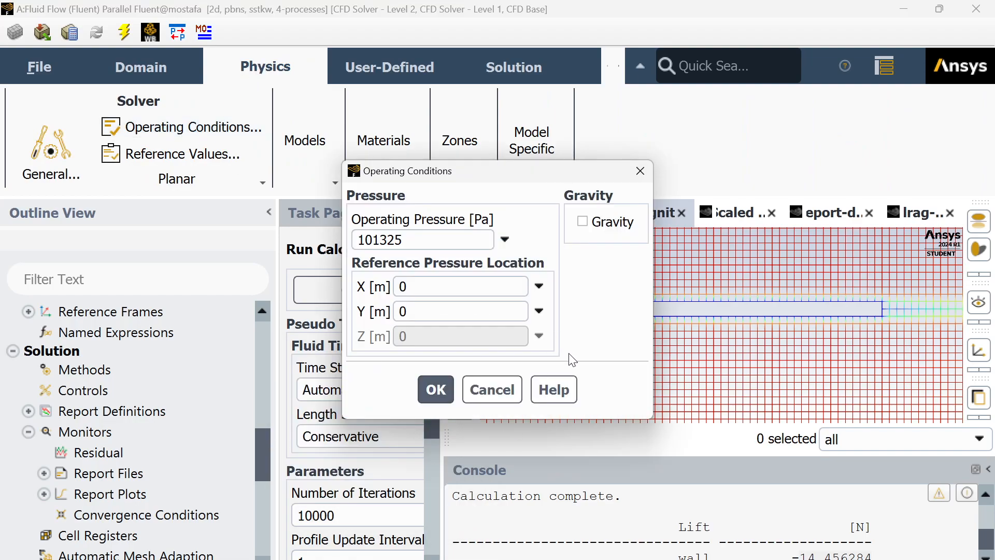
click(511, 387)
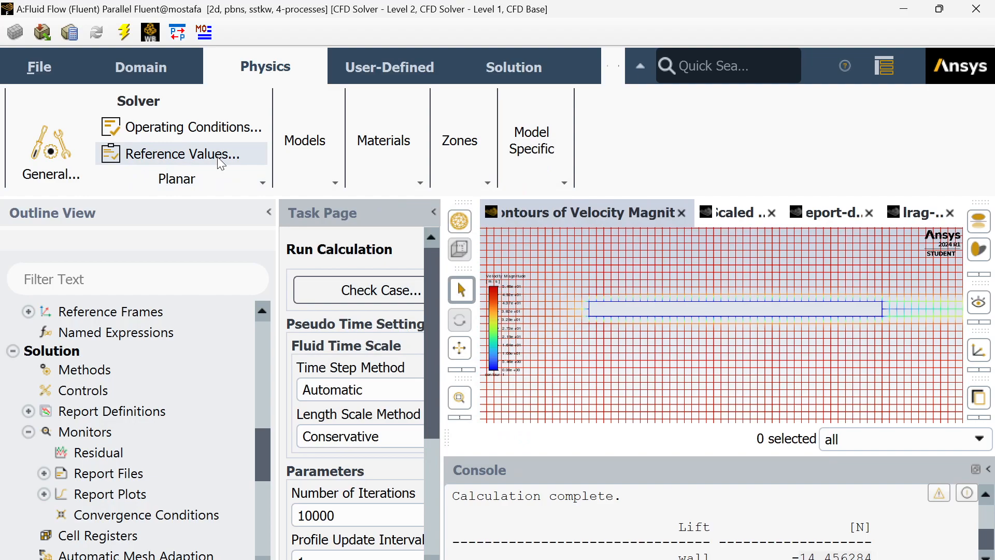
click(217, 157)
drag(442, 348, 788, 367)
scroll(711, 337, down, 3)
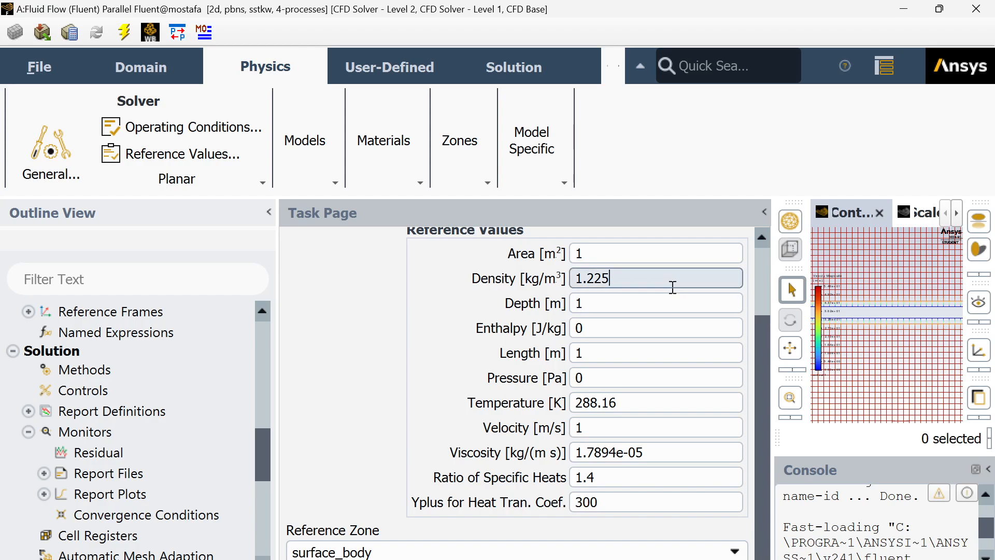
drag(651, 280, 571, 279)
double_click(580, 253)
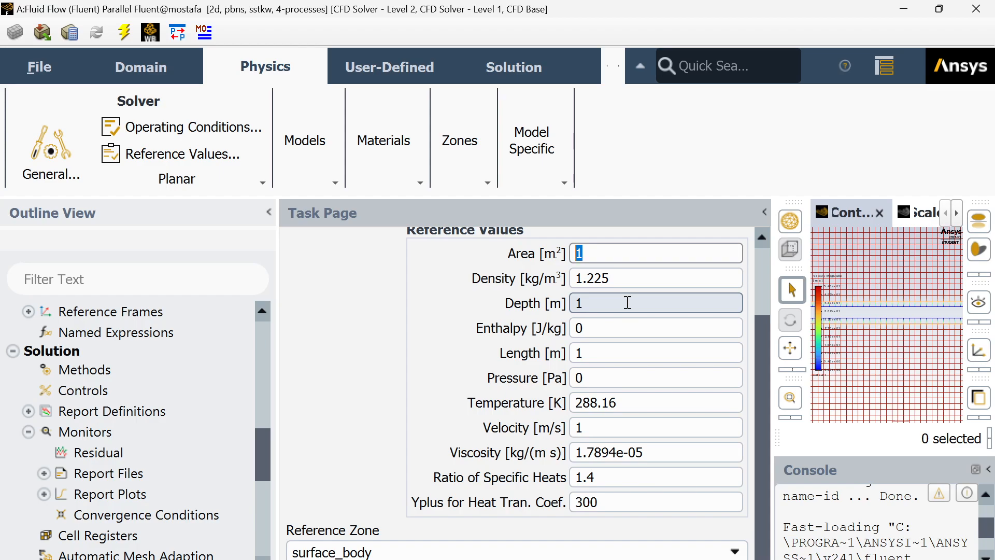
click(635, 285)
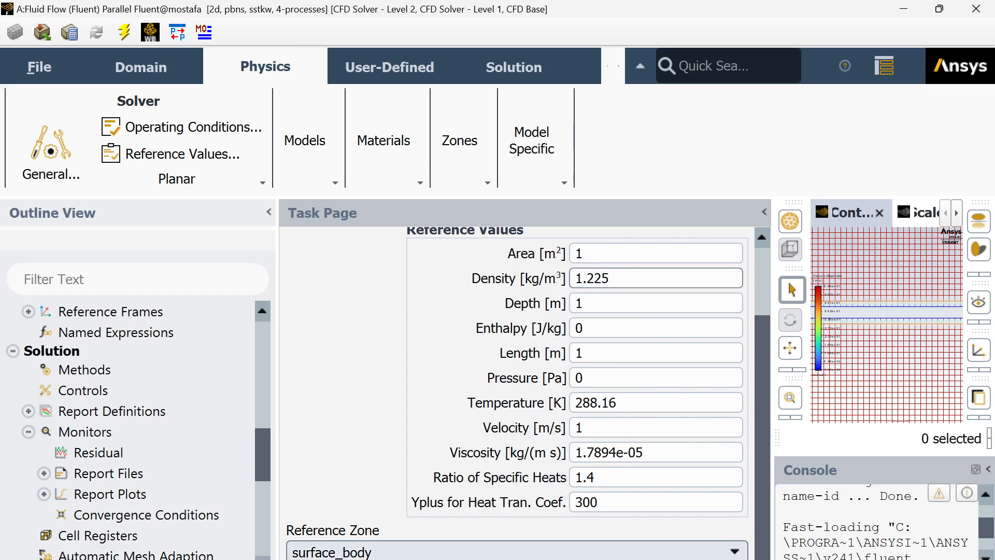
Revisit the coefficient formulas slide in PowerPoint, and highlight the wall's lift force in the Fluent console with the reference values page narrowed
click(586, 524)
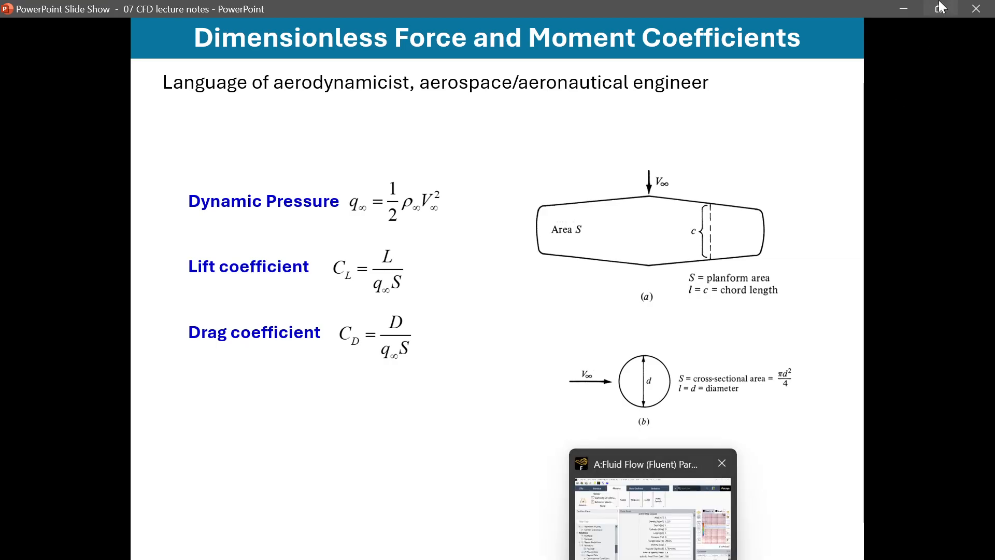
click(904, 9)
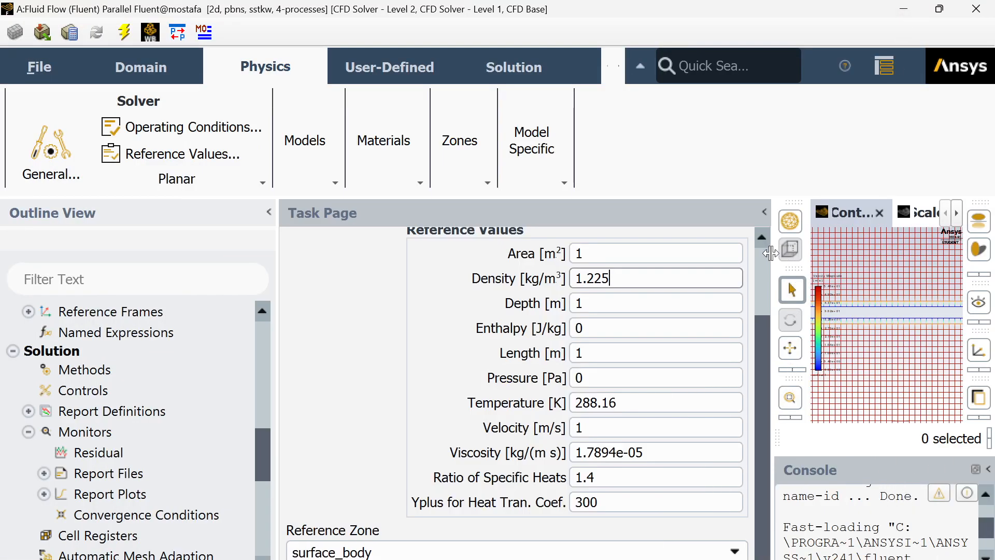
drag(773, 254, 201, 258)
triple_click(728, 543)
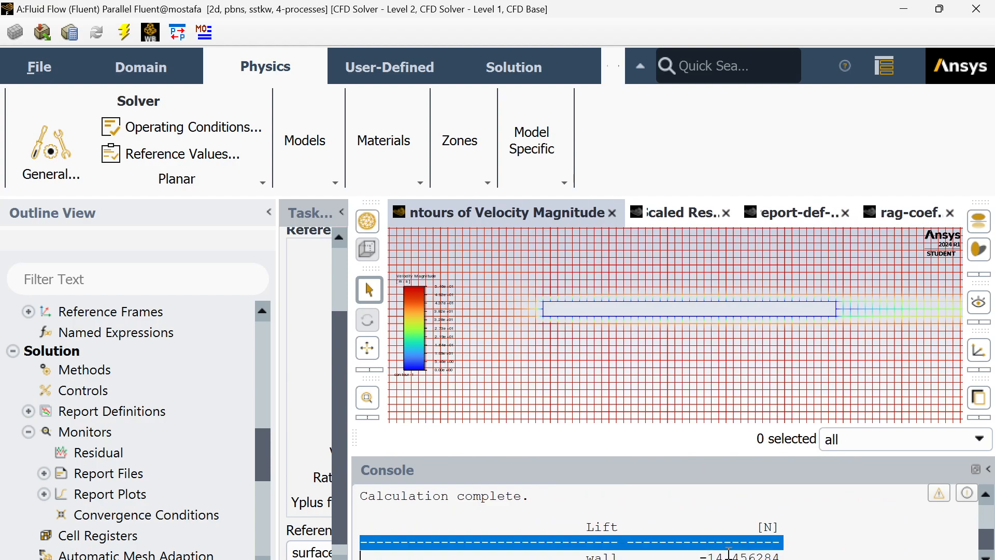
triple_click(729, 556)
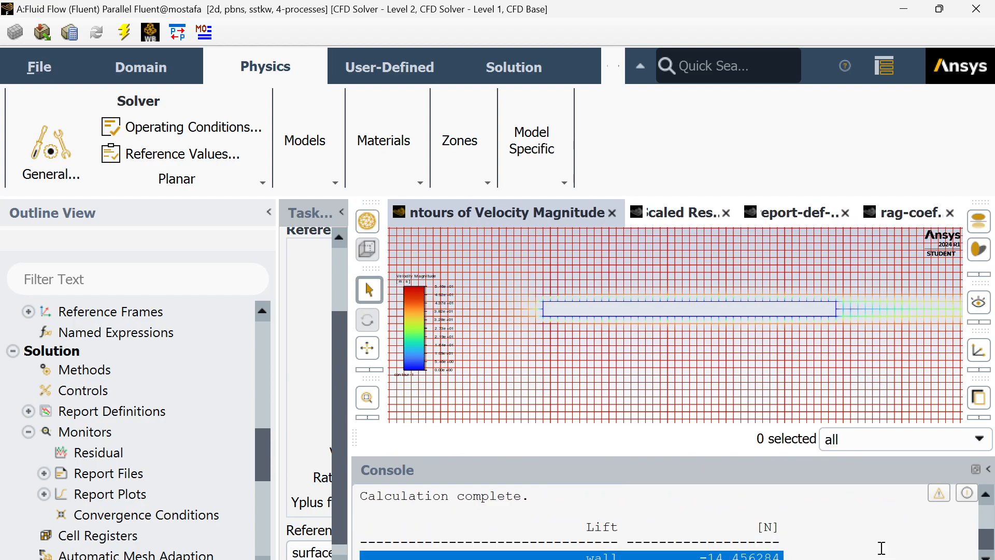
Check the final value on the lift coefficient plot against the wall's lift force in the console
click(802, 210)
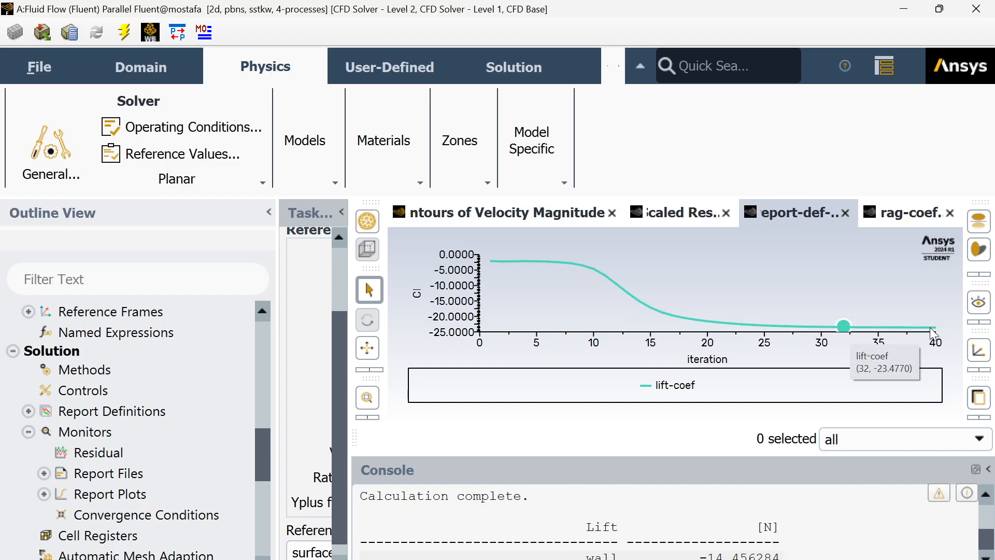
drag(350, 273, 353, 301)
double_click(743, 553)
triple_click(740, 556)
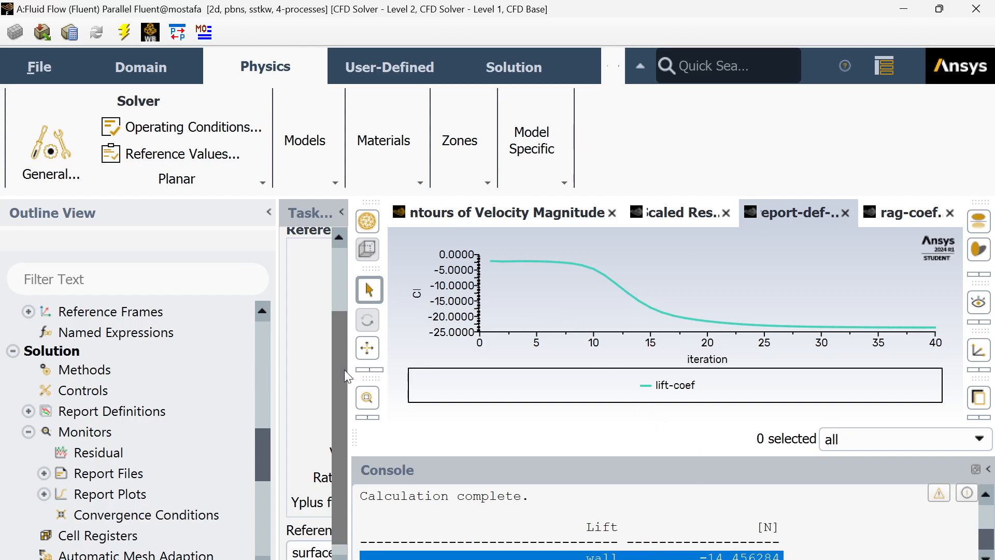
Show the boundary conditions in a widened task page and open the velocity settings of the inlet-left zone
click(369, 289)
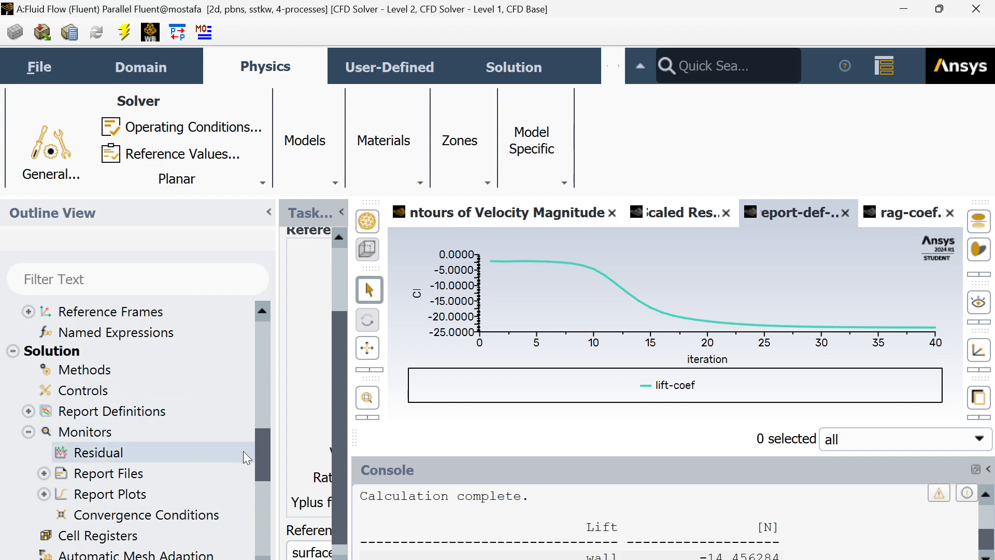
drag(262, 449, 279, 328)
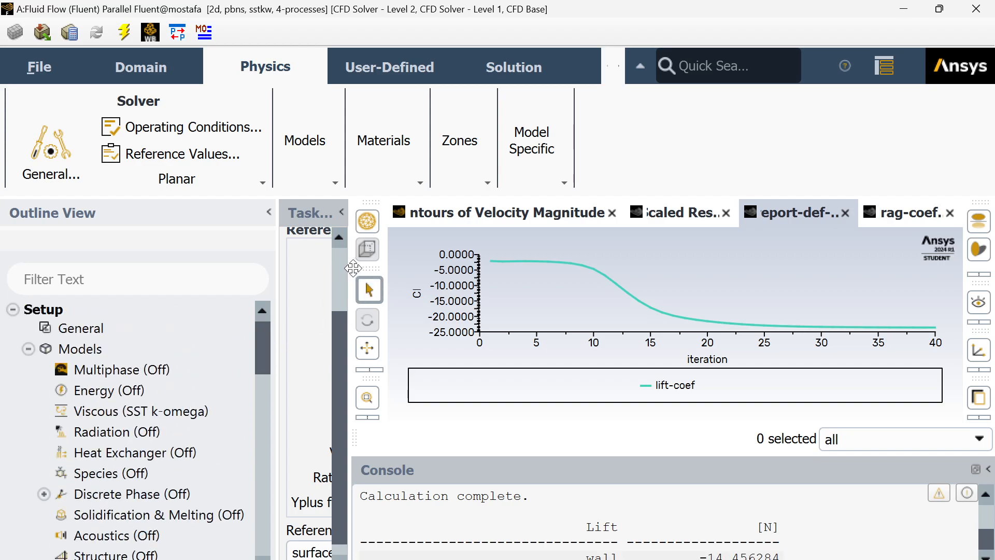
drag(350, 268, 566, 268)
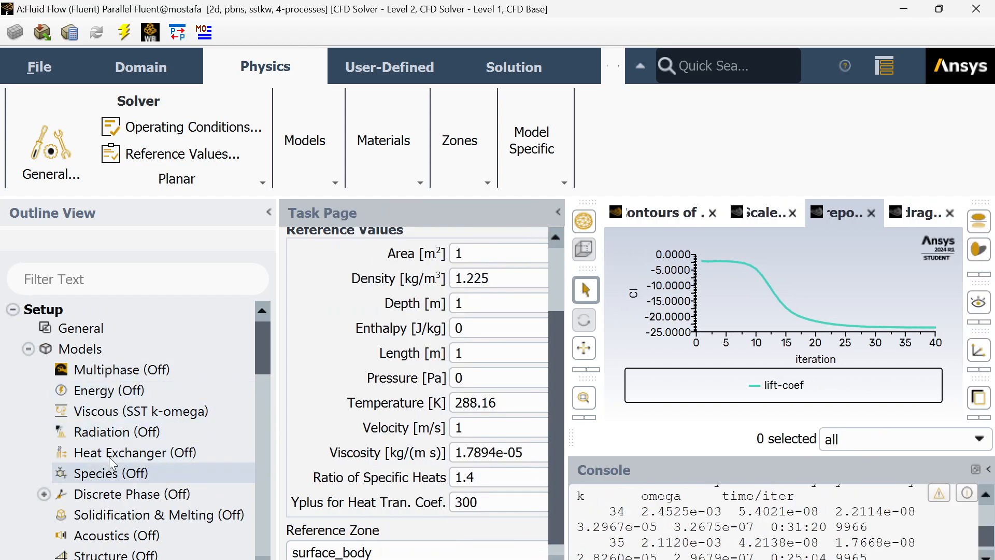
scroll(103, 456, down, 5)
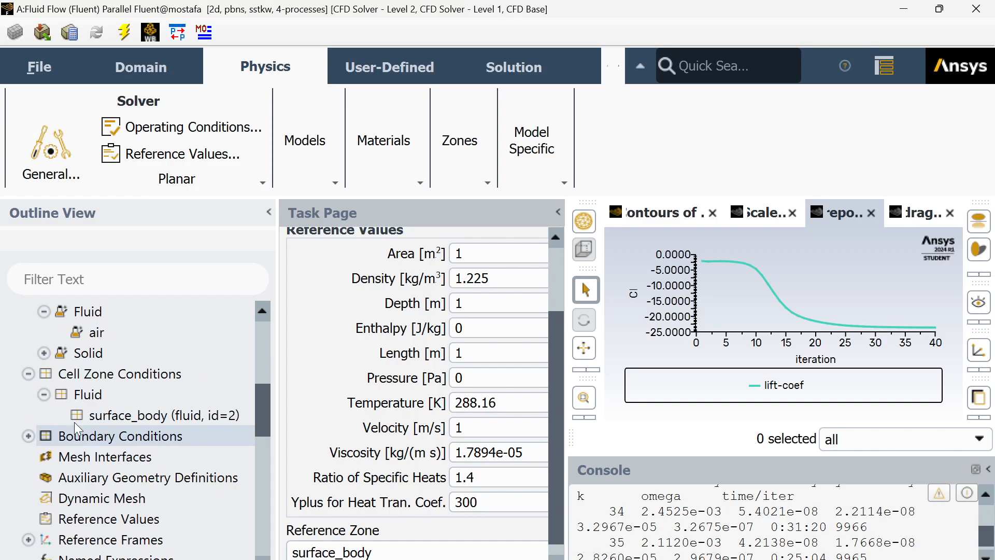
scroll(74, 439, down, 1)
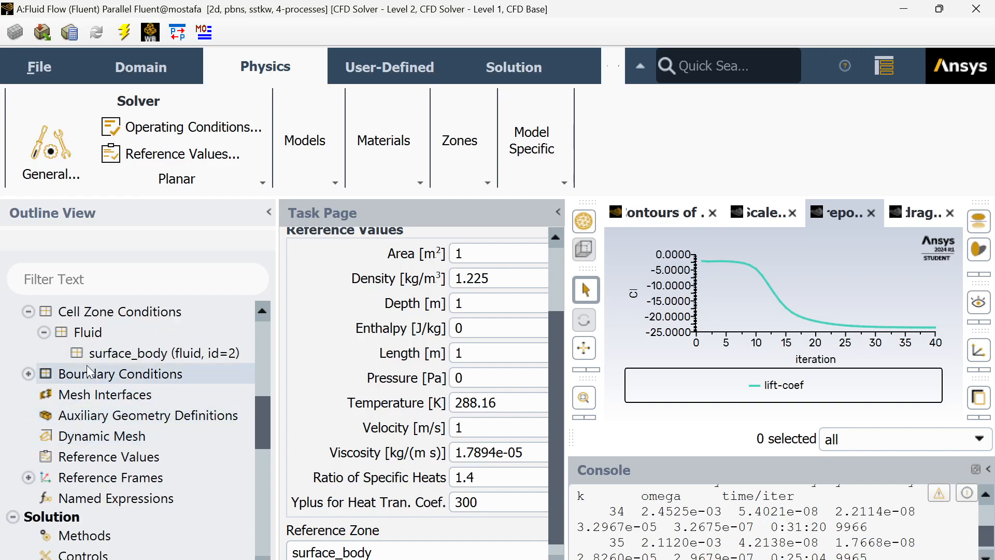
click(28, 374)
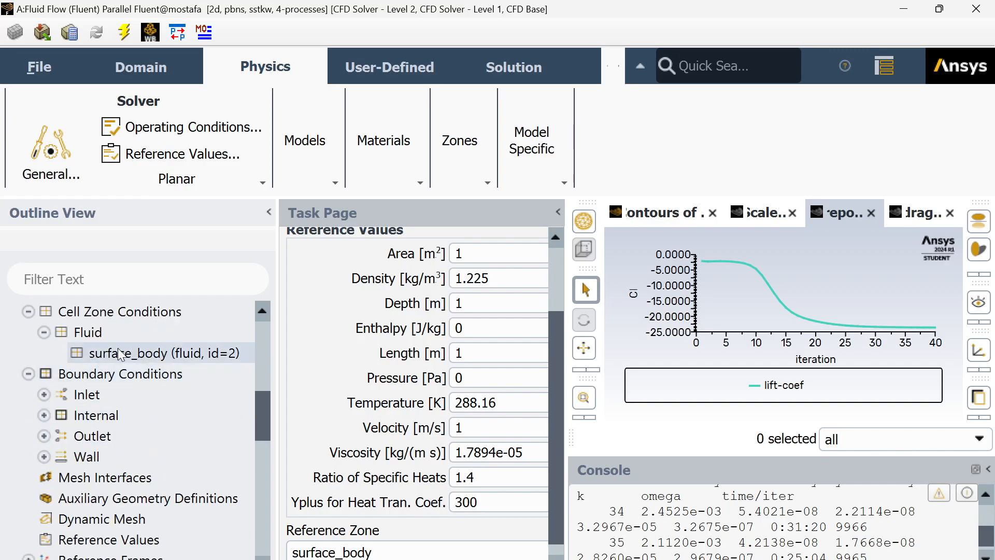
double_click(190, 374)
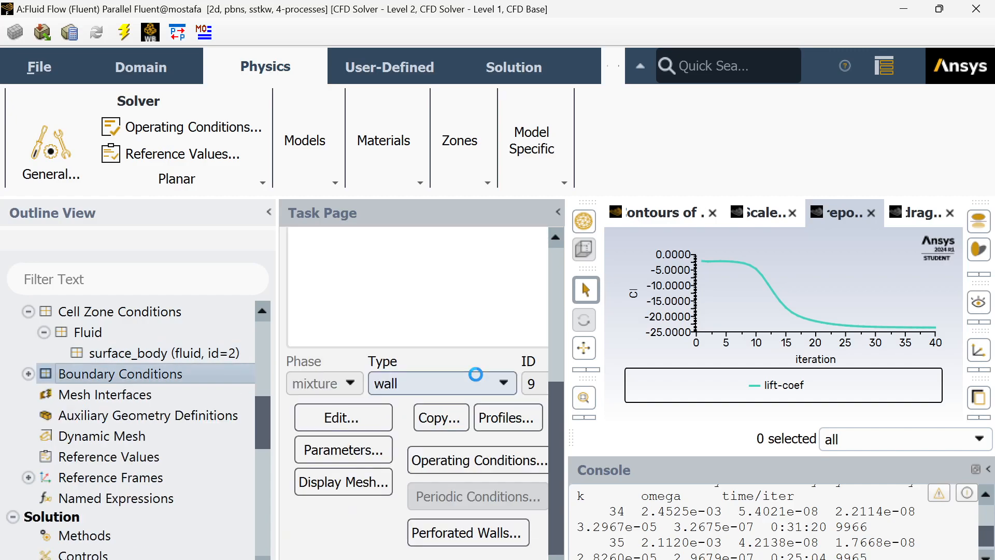
drag(560, 397, 564, 228)
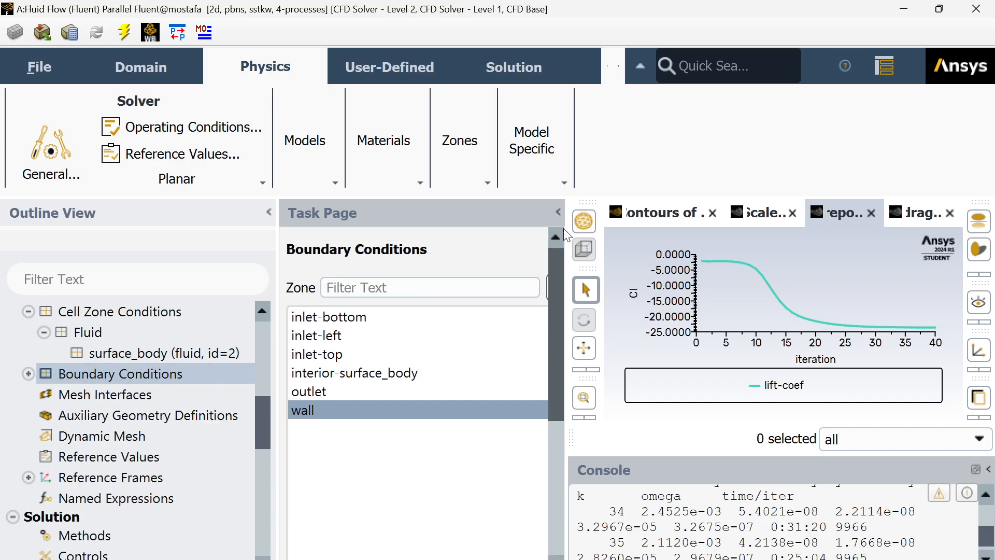
click(357, 355)
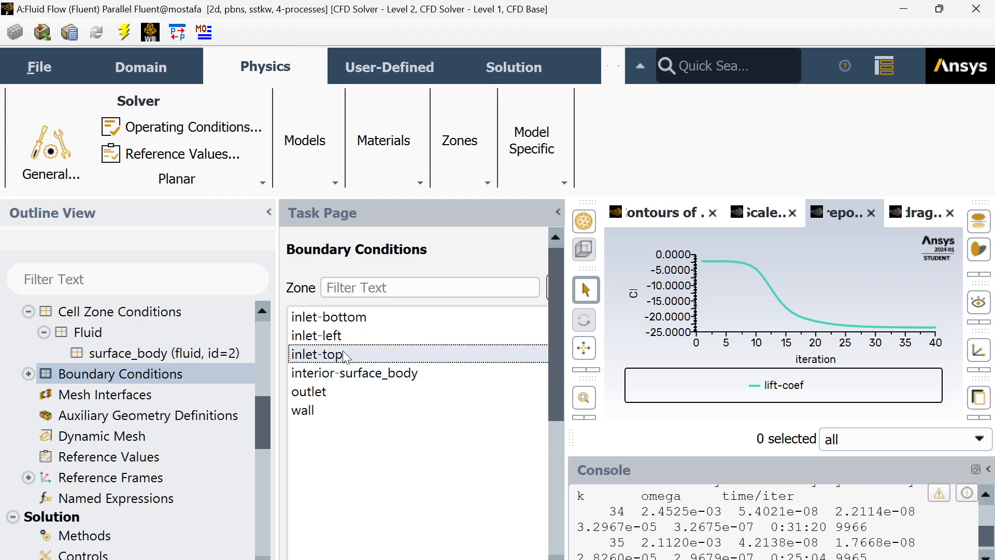
click(344, 338)
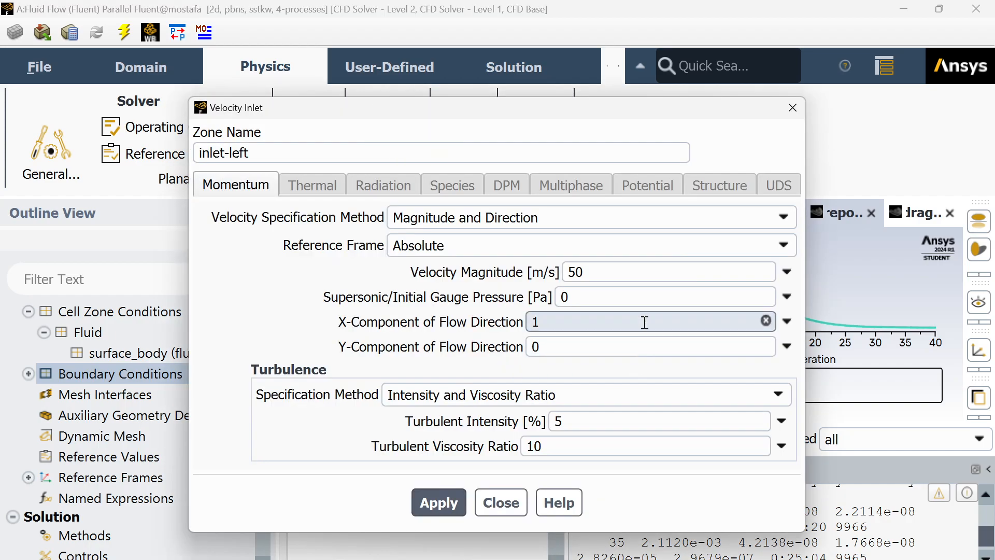
Switch inlet-left's X-component of flow direction to an expression and define it as cos (1)
double_click(532, 314)
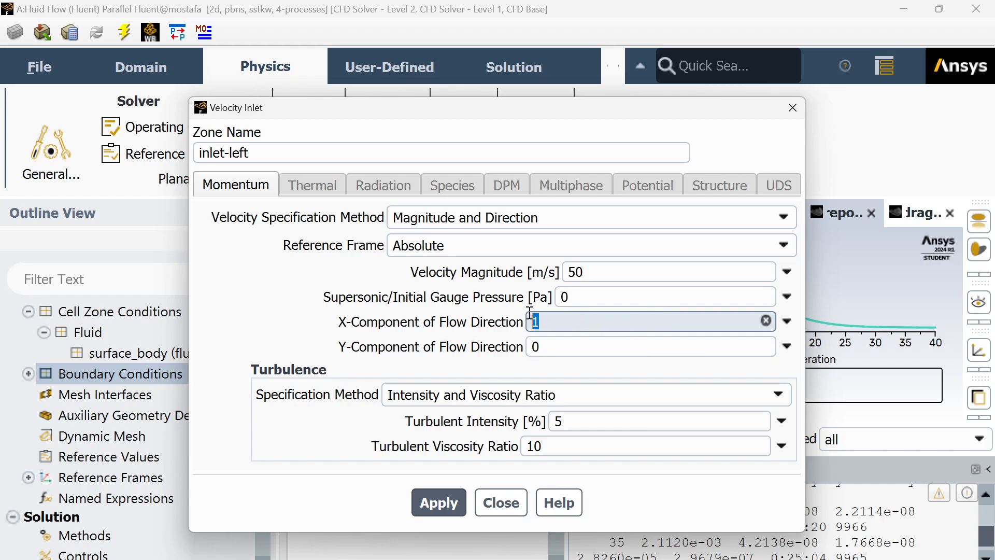
click(788, 321)
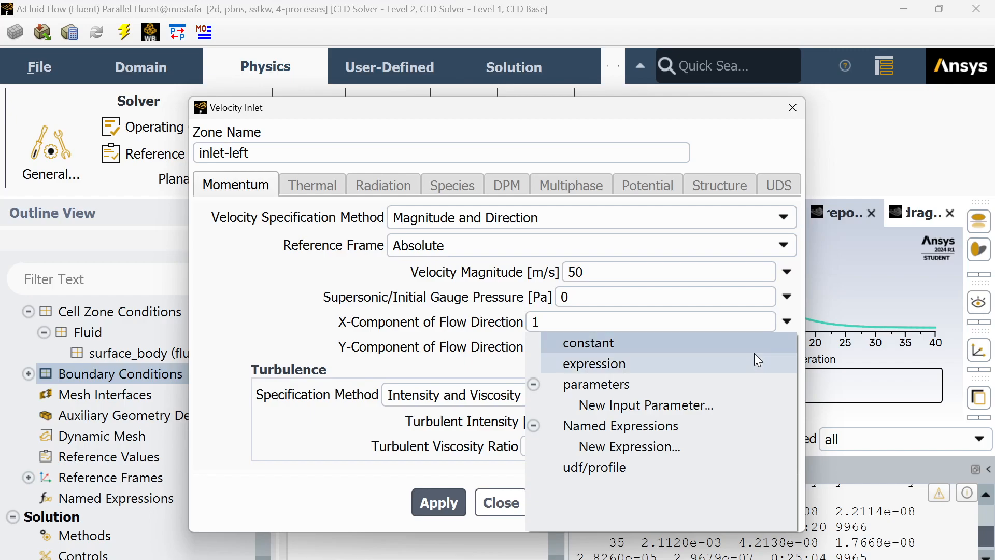
click(745, 363)
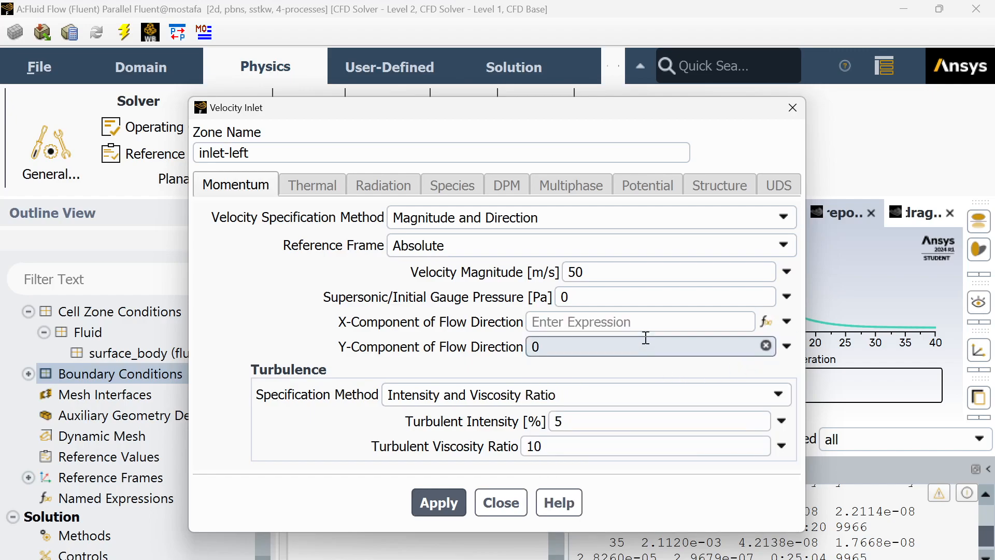
text(cs)
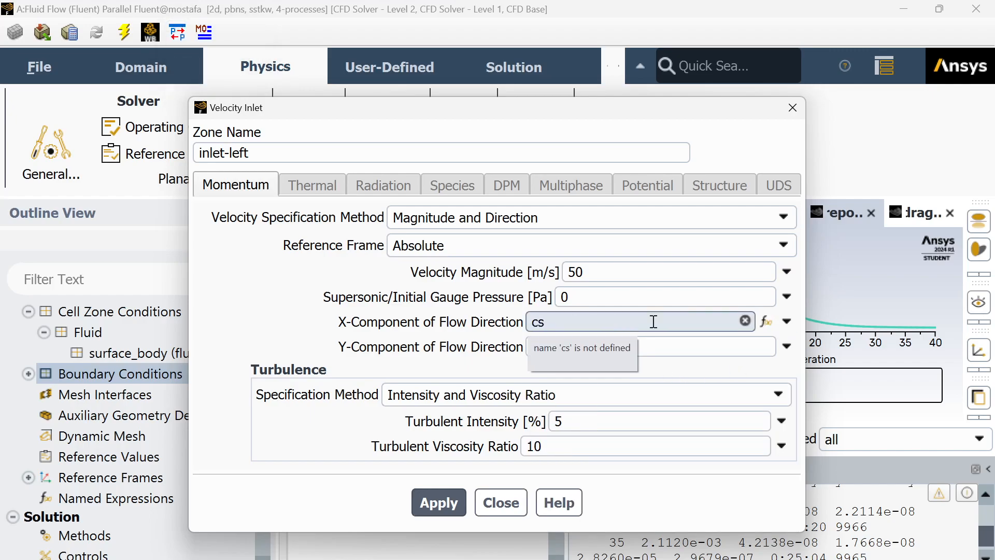
key(BackSpace)
text(0)
key(BackSpace)
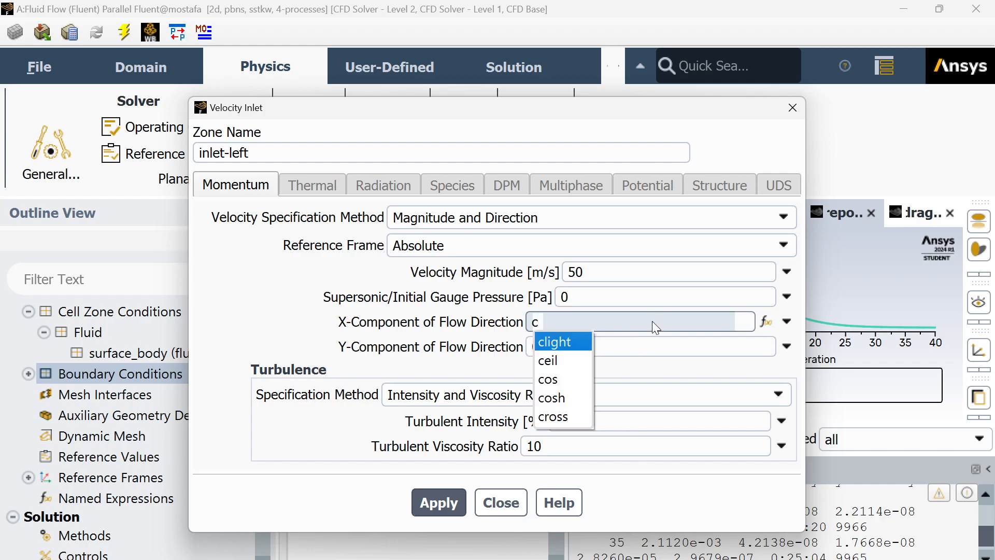
click(572, 380)
text(()
key(BackSpace)
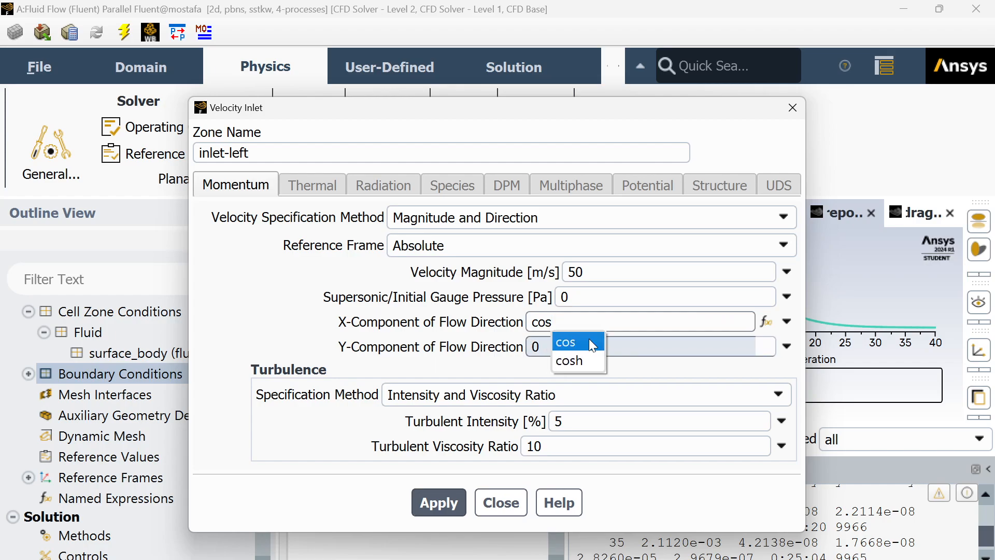
text((1)
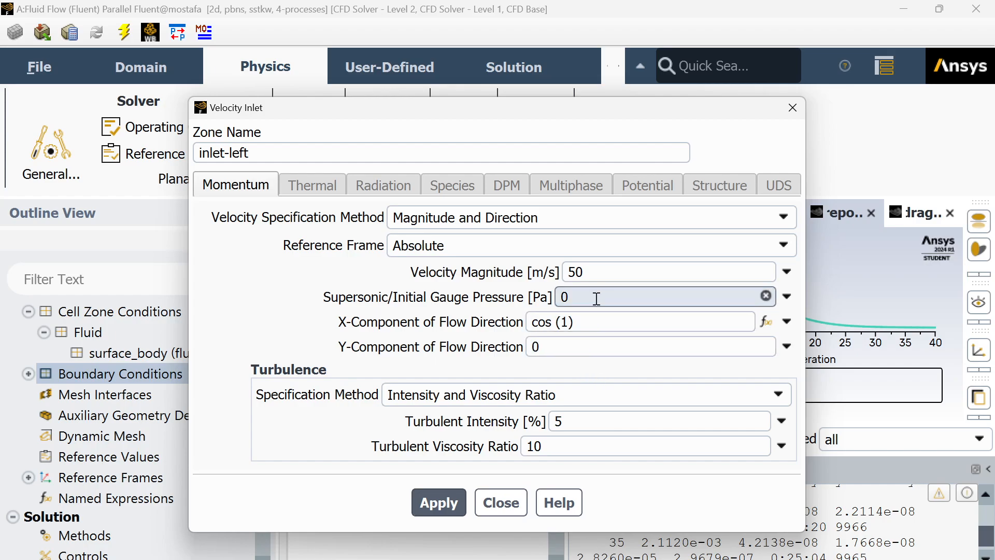
drag(573, 324, 529, 323)
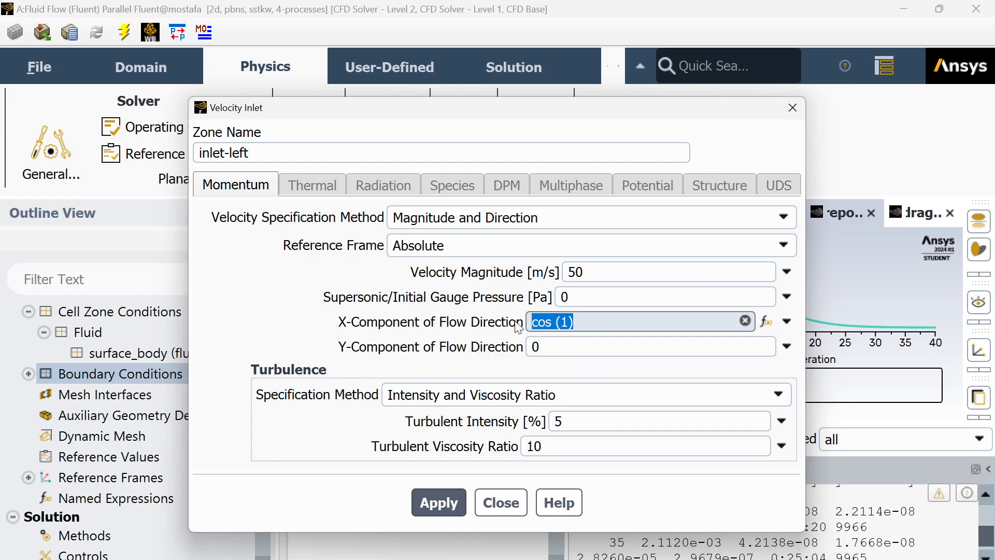
Define inlet-left's Y-component of flow direction as the expression sin (1), then apply and close the velocity inlet settings
click(539, 347)
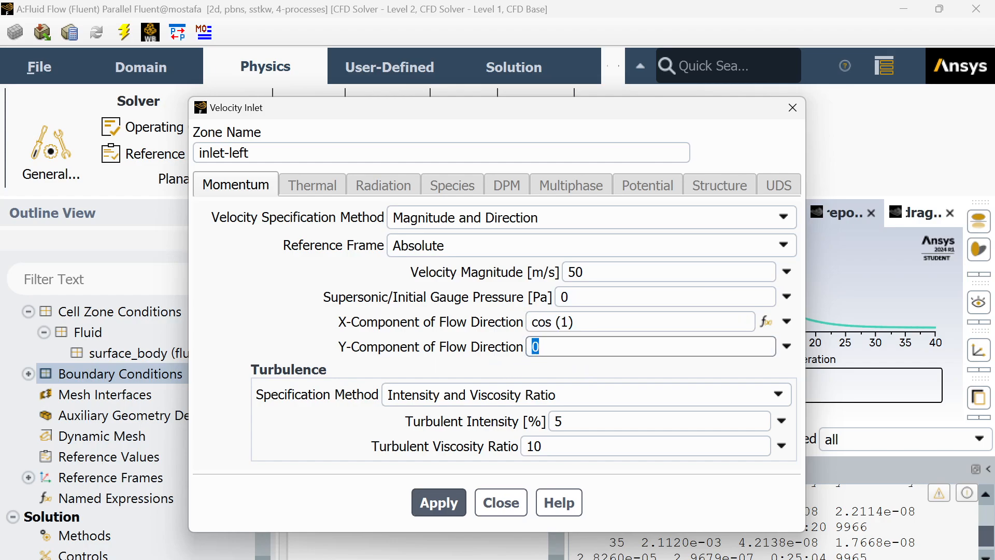
click(554, 341)
double_click(554, 341)
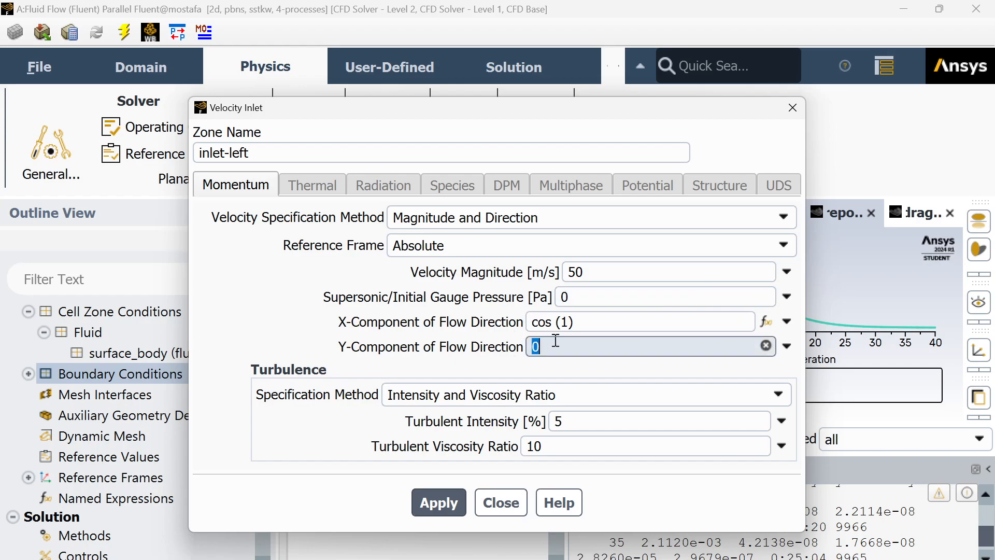
click(788, 347)
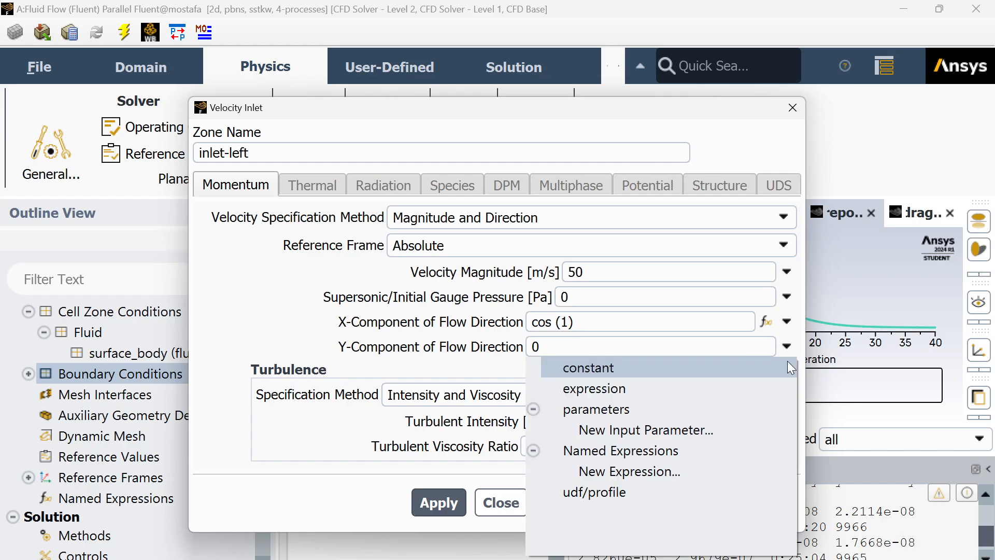
click(734, 388)
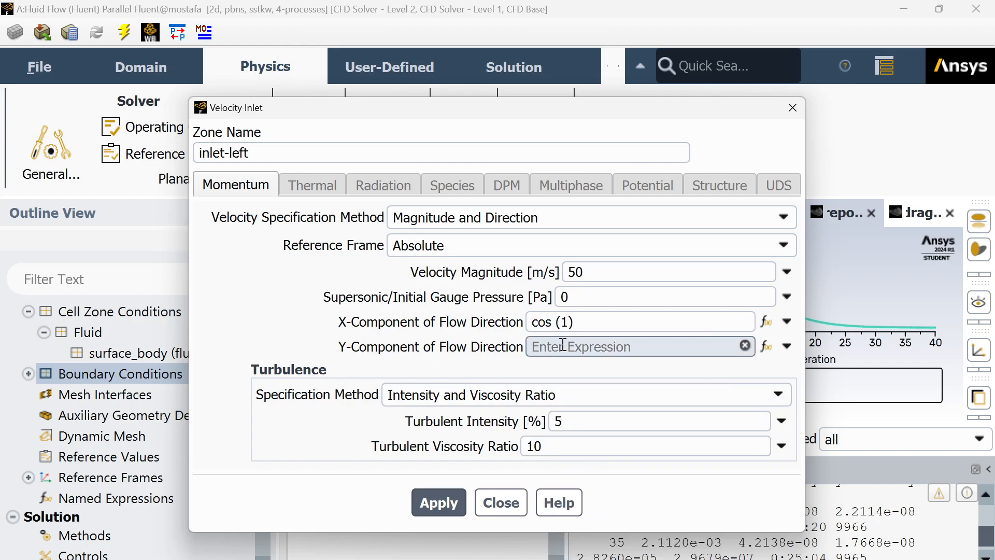
text(sin)
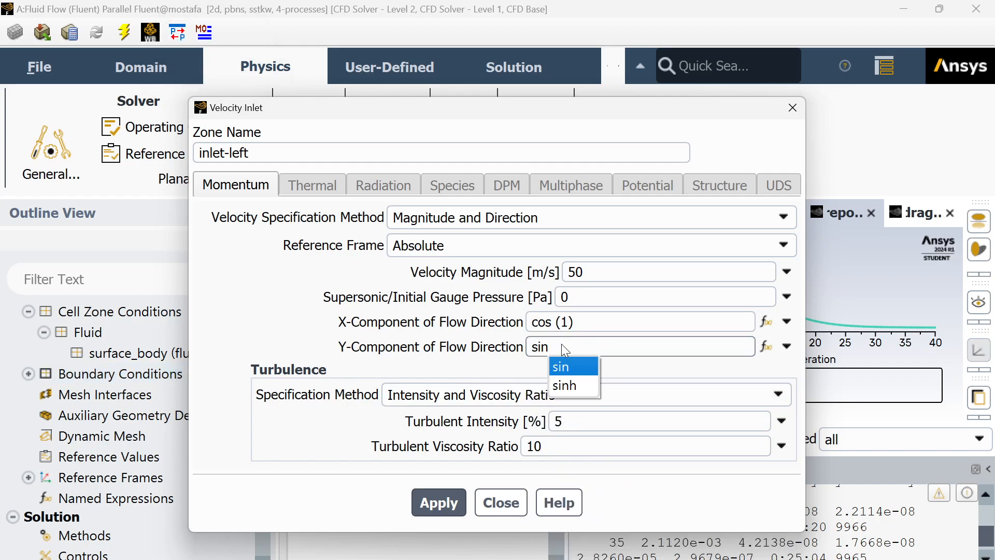
text( (1))
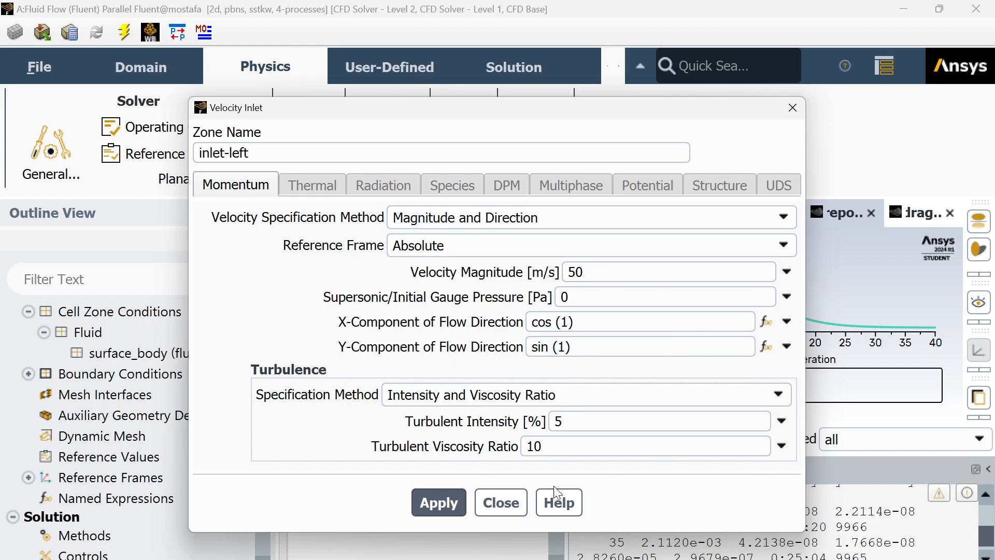
click(455, 509)
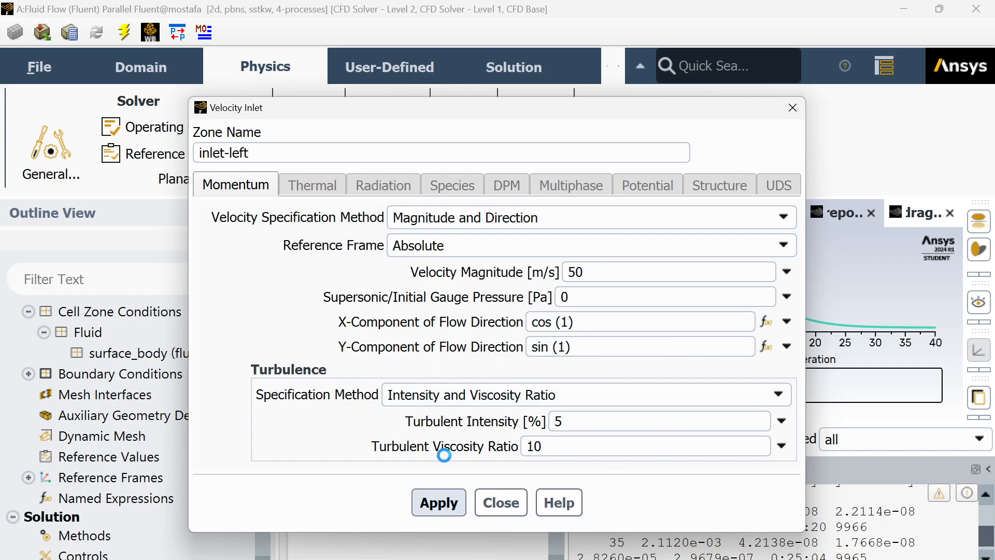
click(500, 502)
Open the lift-coef report definition for editing from the report definitions
scroll(166, 441, down, 3)
scroll(161, 412, down, 1)
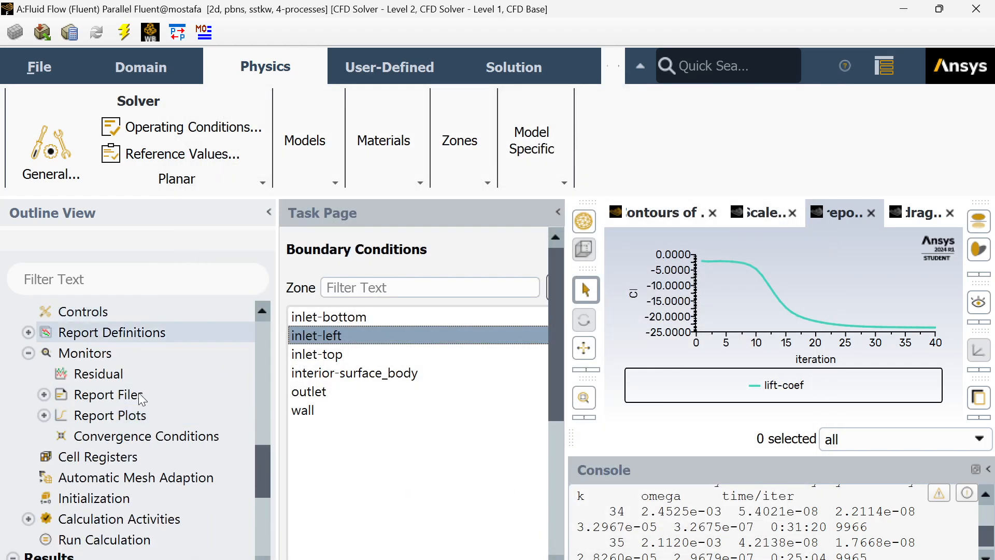
scroll(103, 407, up, 1)
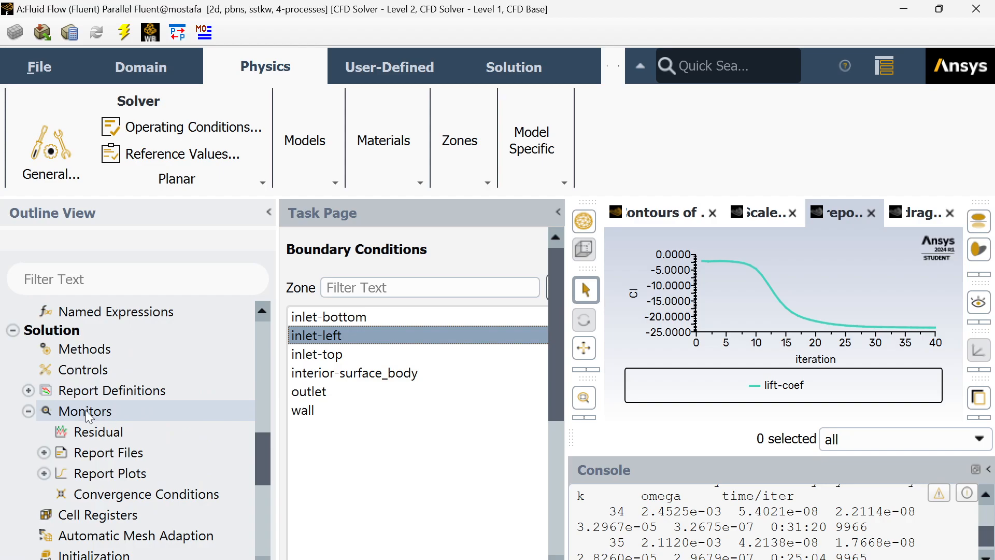
click(22, 389)
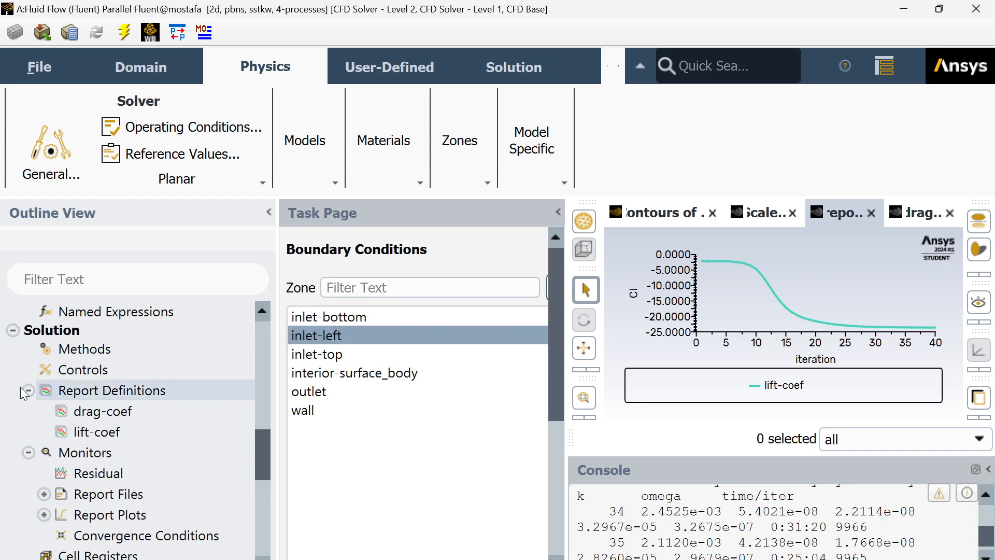
double_click(117, 394)
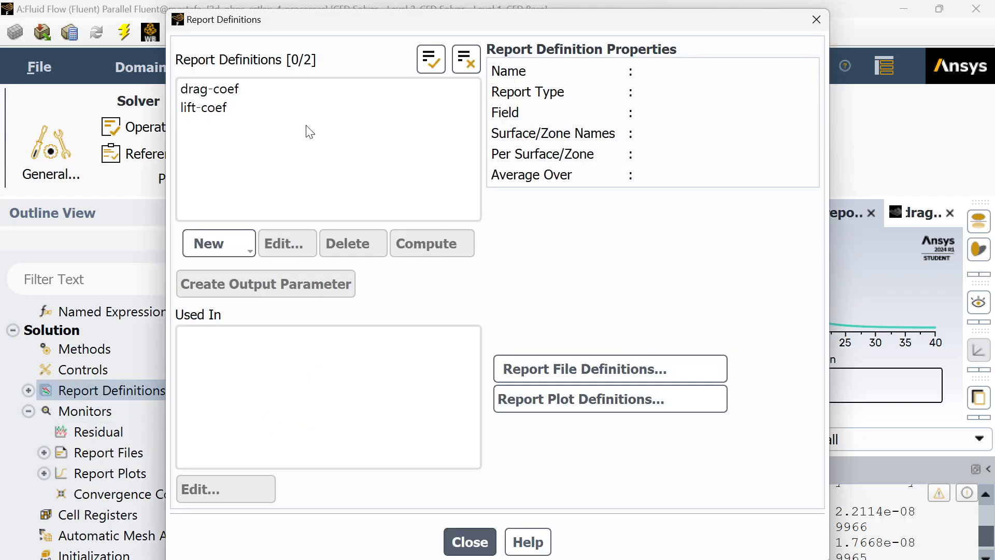
click(244, 107)
click(284, 244)
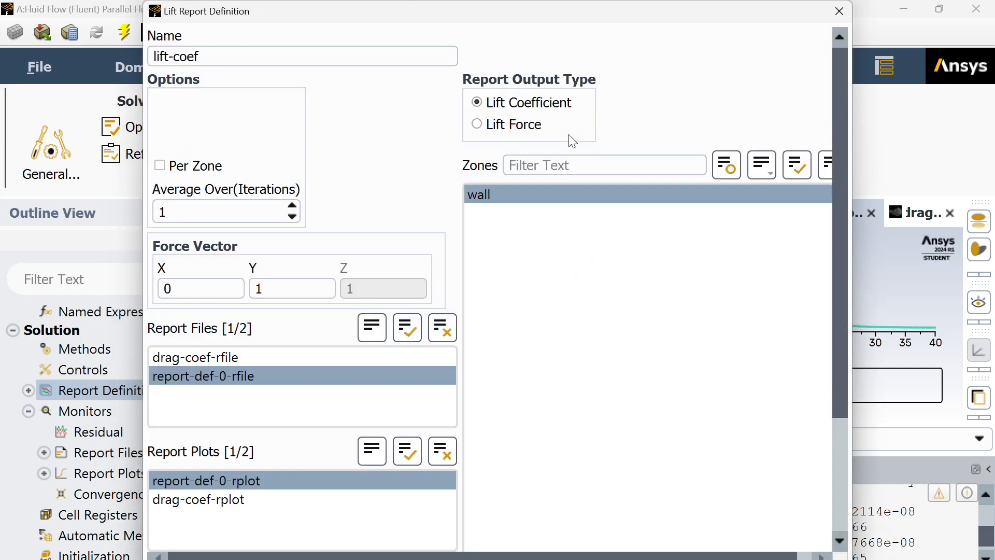
Try the Lift Force output type, inspect the X and Y force vector components, and close the report definitions without saving
click(477, 124)
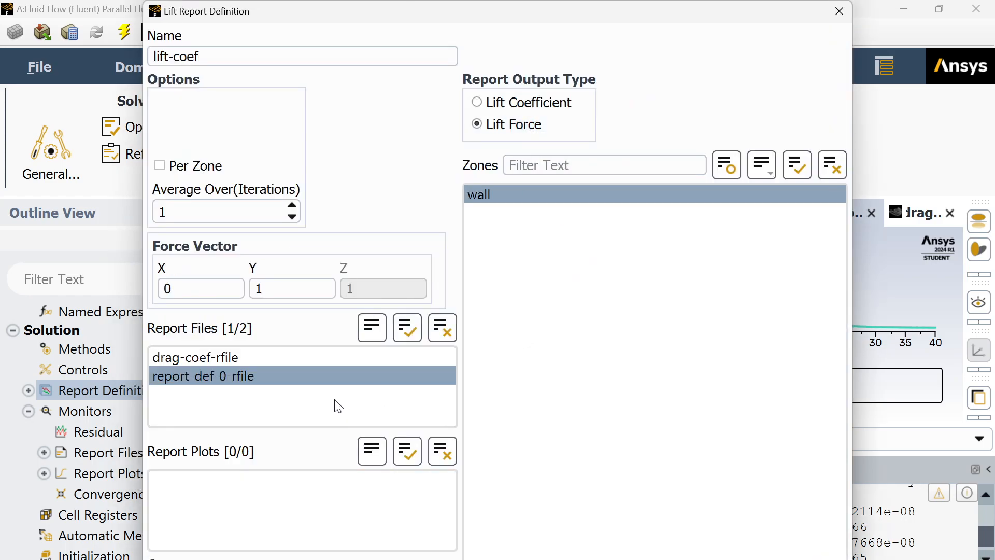
double_click(223, 294)
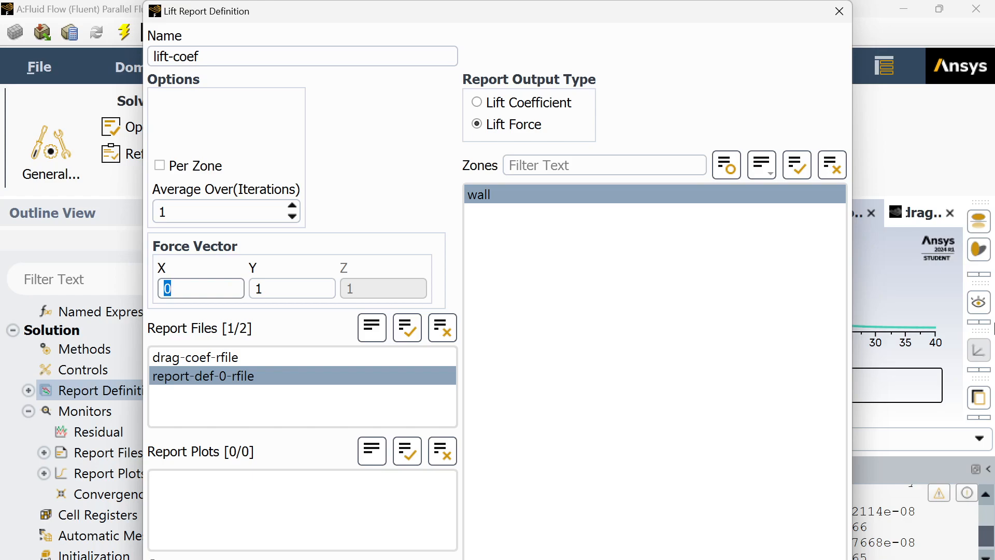
double_click(223, 283)
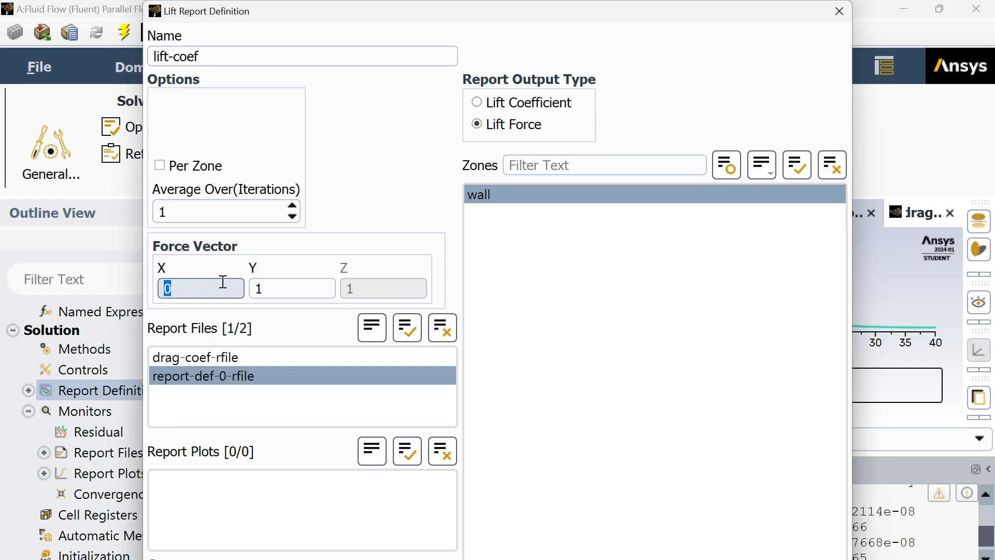
click(297, 290)
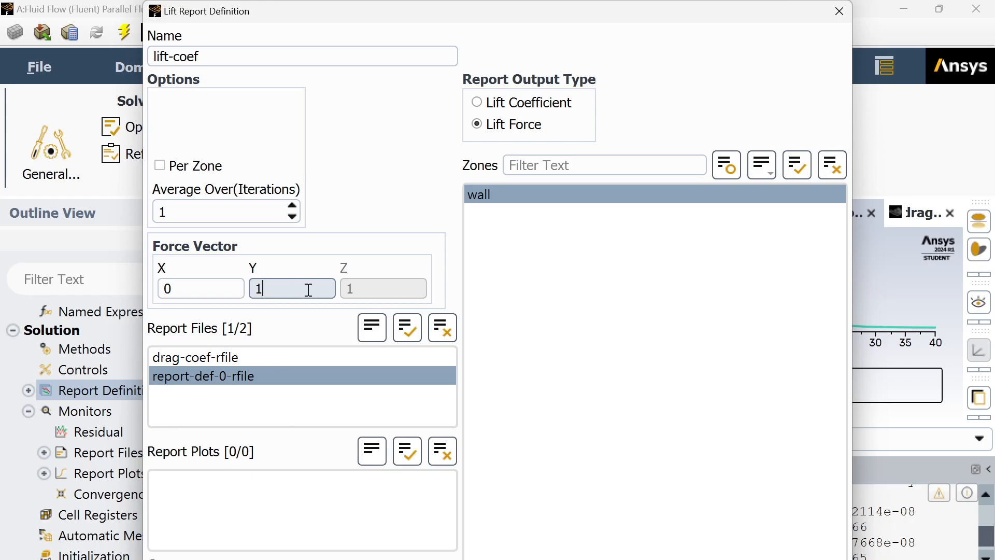
double_click(311, 290)
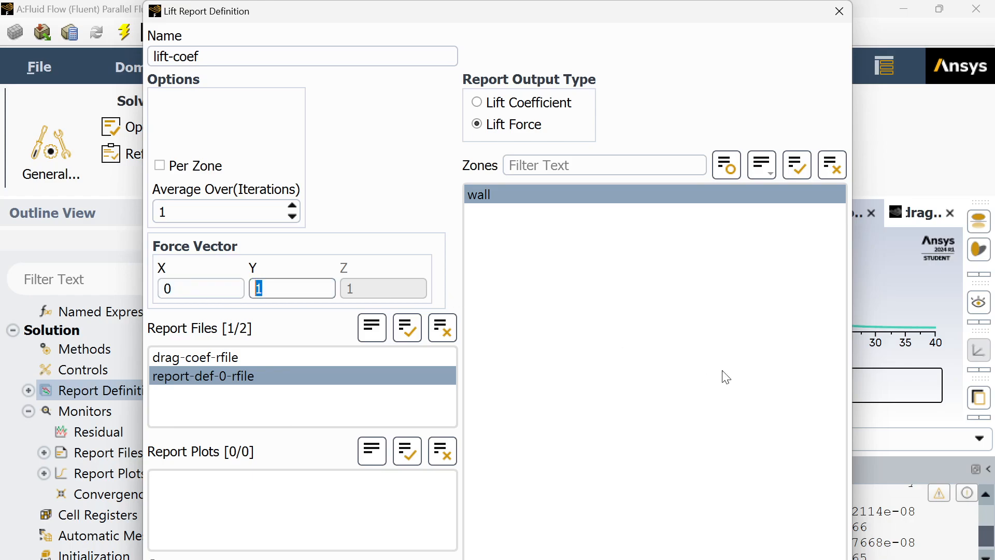
click(840, 12)
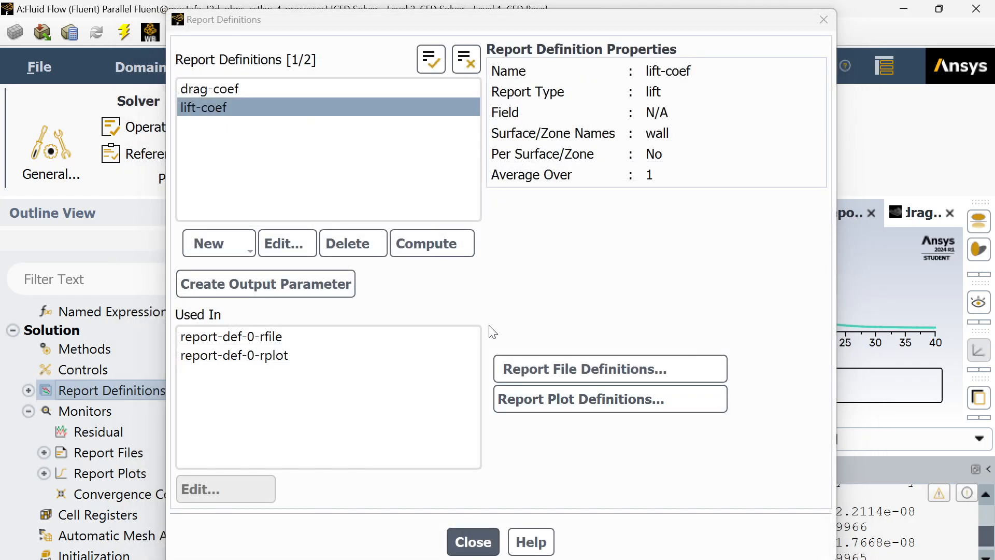
click(823, 21)
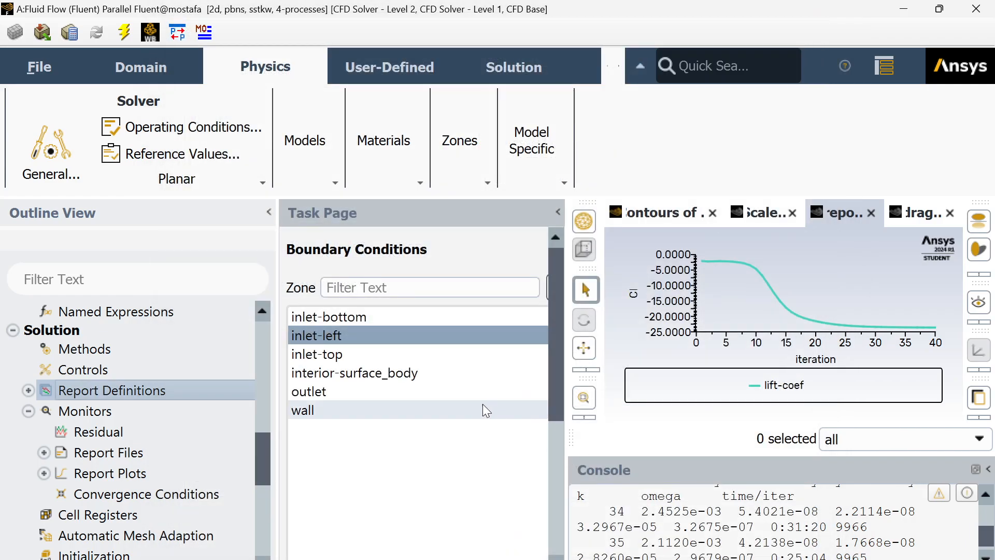
scroll(471, 409, down, 5)
scroll(460, 410, up, 5)
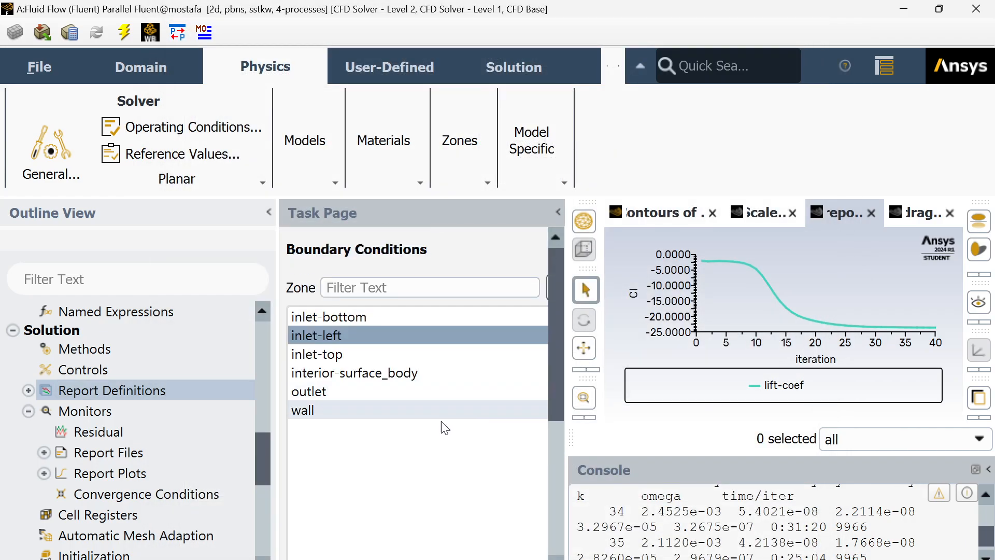